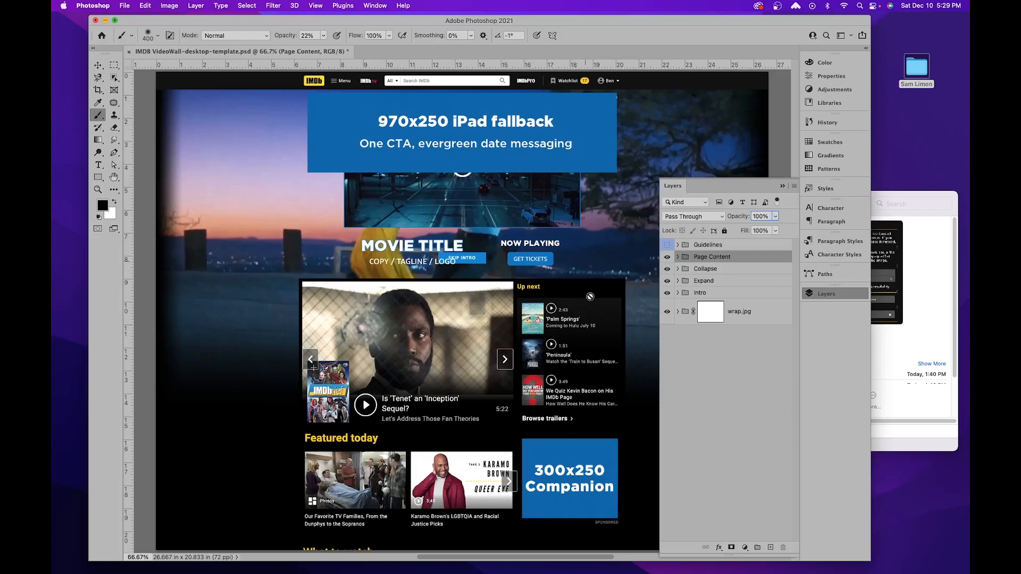
Step: Toggle the Page Content group's visibility to examine which parts of the page it holds, and expand the group
click(667, 258)
click(667, 257)
click(667, 258)
click(668, 257)
click(668, 257)
click(668, 258)
click(678, 257)
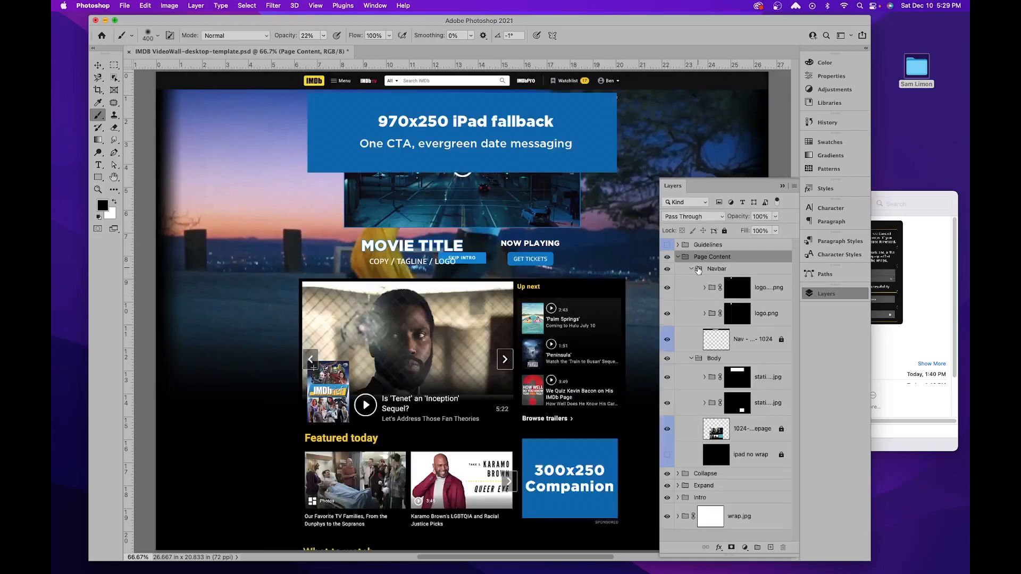
Step: Collapse the Navbar subgroup and toggle Navbar and Body individually to examine what each one shows
click(688, 271)
click(691, 270)
click(667, 270)
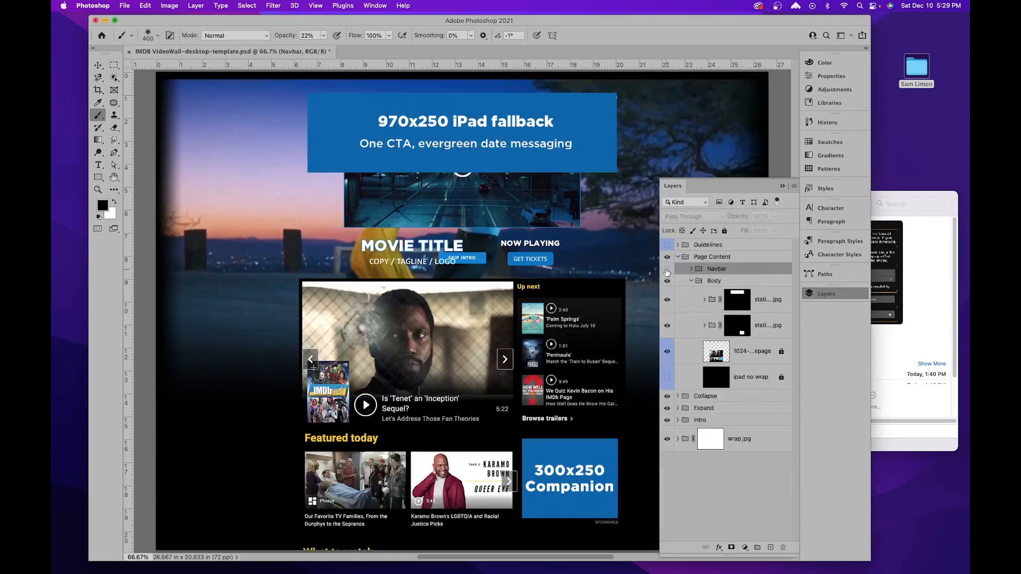
click(667, 270)
click(667, 282)
click(667, 281)
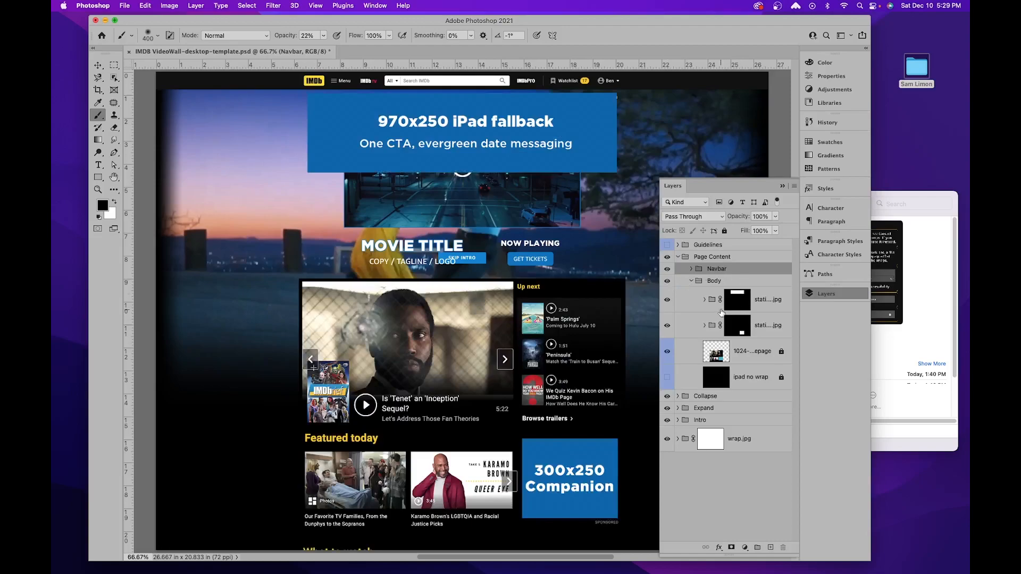
Step: Hide the 970x250 iPad fallback in the Body group and check the layer below it by toggling its visibility
click(668, 301)
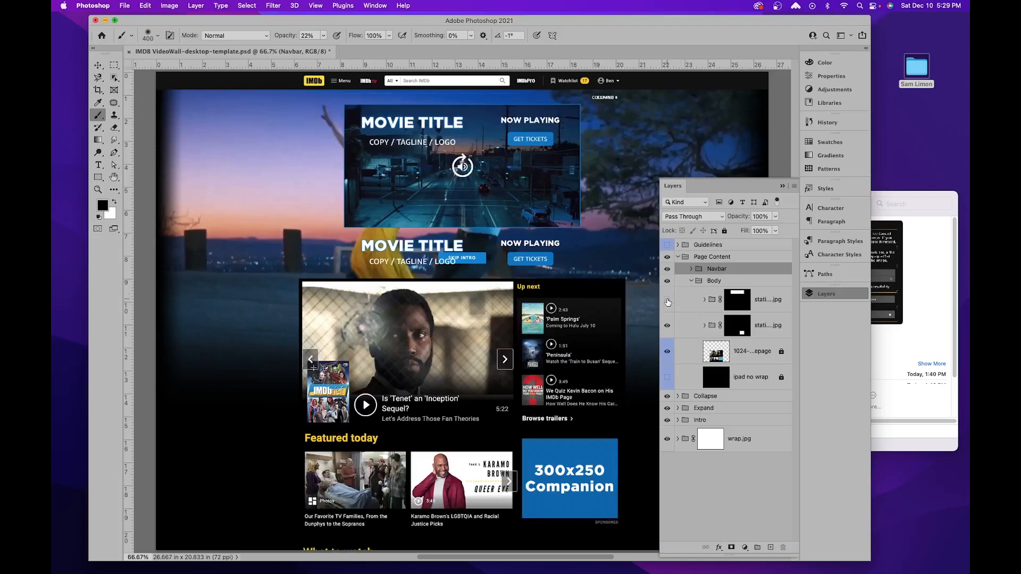
click(668, 325)
click(668, 325)
click(667, 325)
click(667, 325)
Step: Recheck the visibility of Navbar and the whole Page Content group, and collapse Page Content
click(667, 268)
click(667, 269)
click(668, 258)
click(668, 258)
click(678, 259)
Step: Toggle the Collapse and Expand groups to compare the collapsed and expanded states of the video wall
click(667, 269)
click(666, 270)
click(667, 270)
click(666, 270)
click(667, 280)
click(667, 281)
click(667, 282)
click(667, 282)
click(667, 281)
click(667, 281)
click(668, 270)
click(668, 270)
Step: Toggle the Intro group's visibility to examine its artwork, and look briefly inside the Page Content group
click(668, 293)
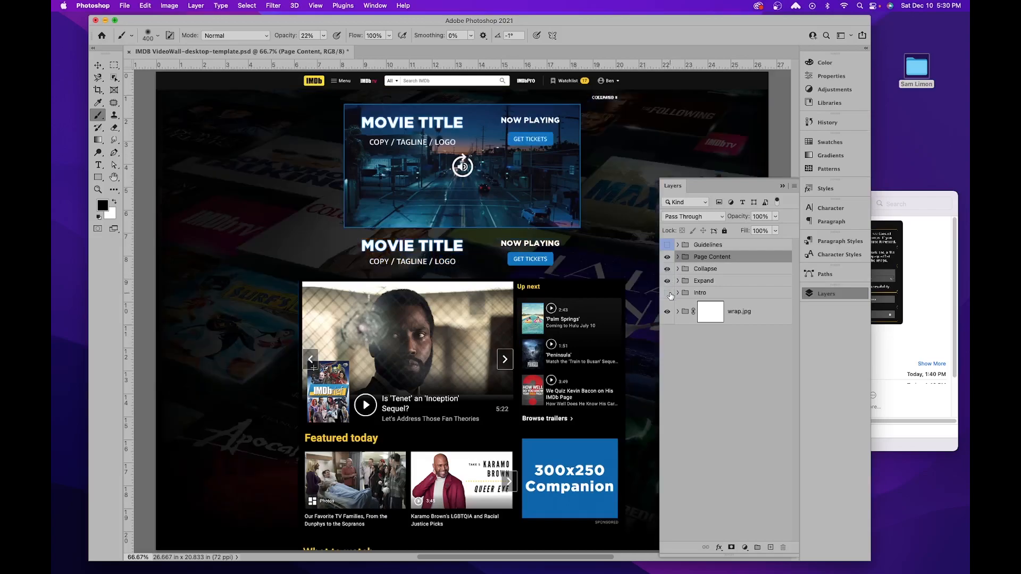
click(668, 293)
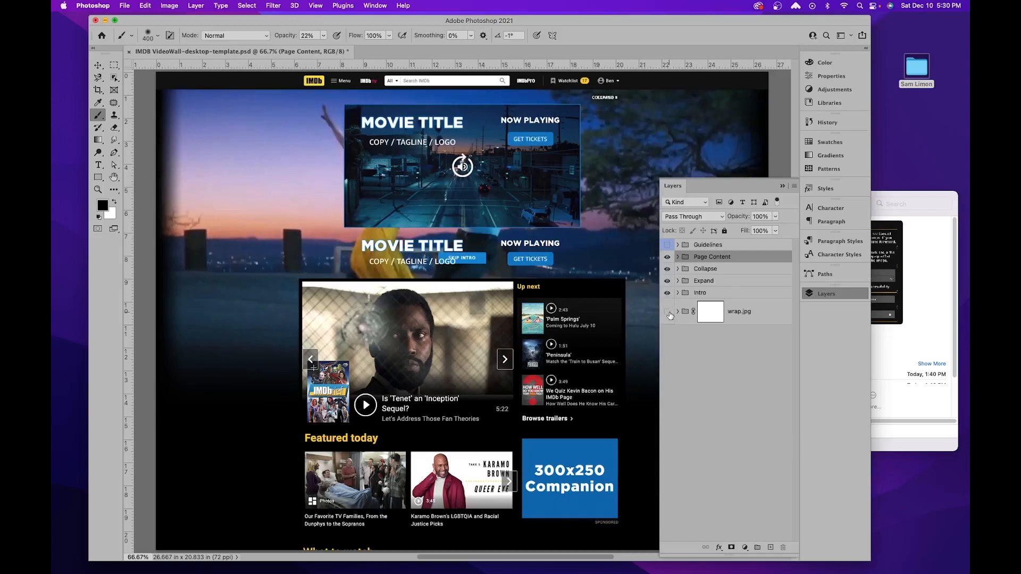
click(678, 258)
click(677, 258)
Step: Expand the Collapse group and toggle its Safezones overlay to examine the safe and covered areas
click(679, 269)
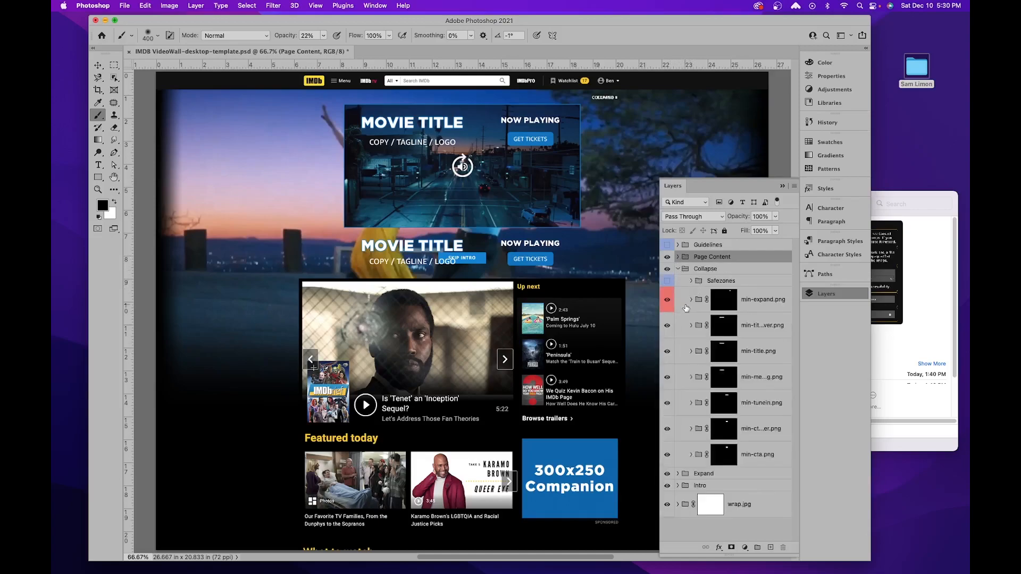
click(666, 281)
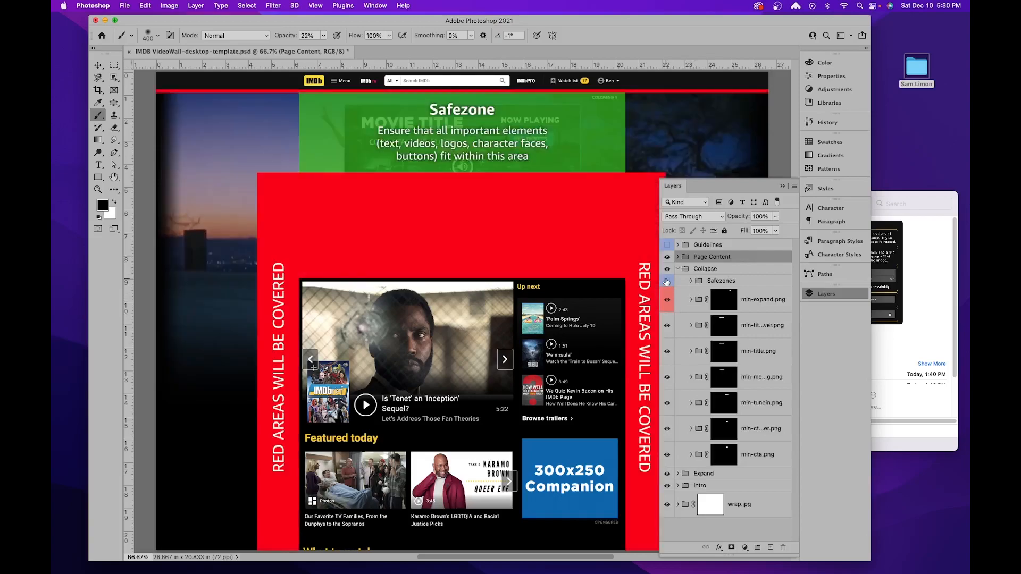
click(666, 281)
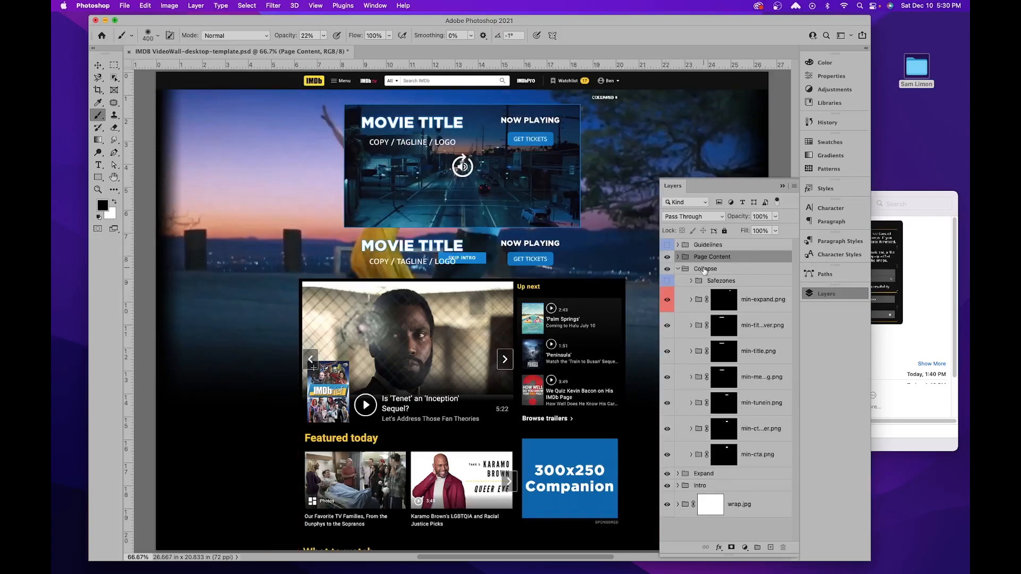
click(667, 282)
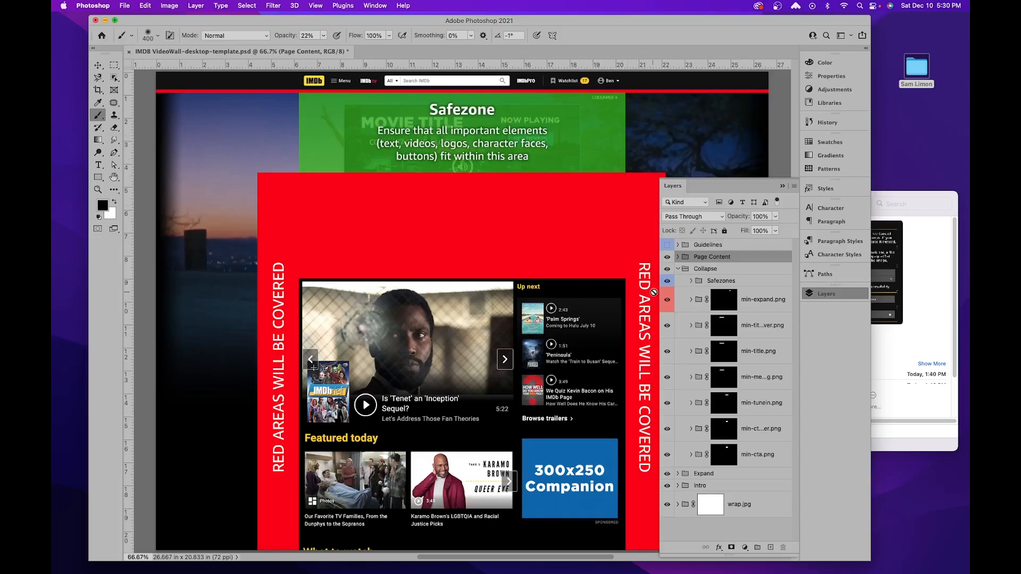
click(666, 276)
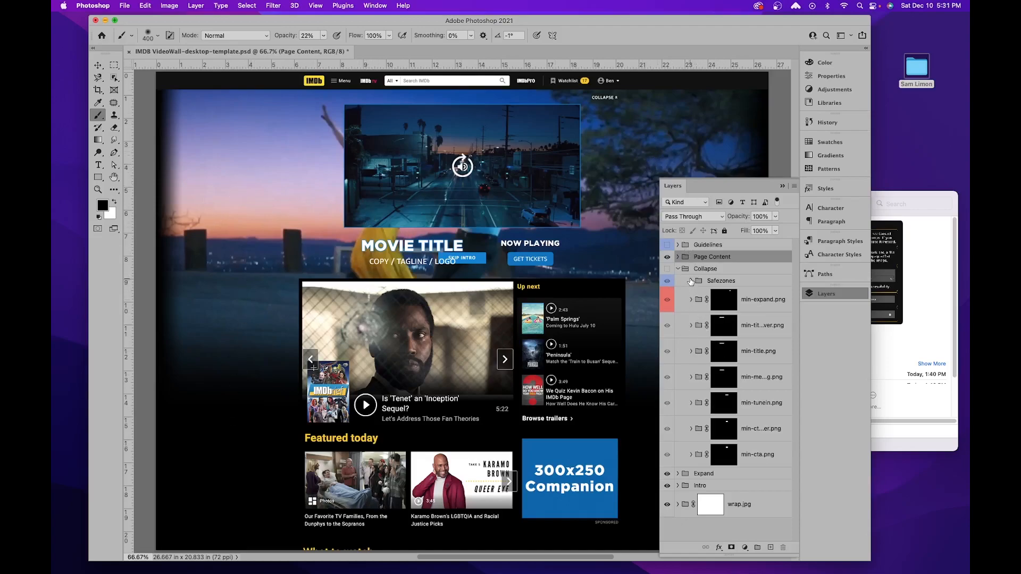
click(668, 269)
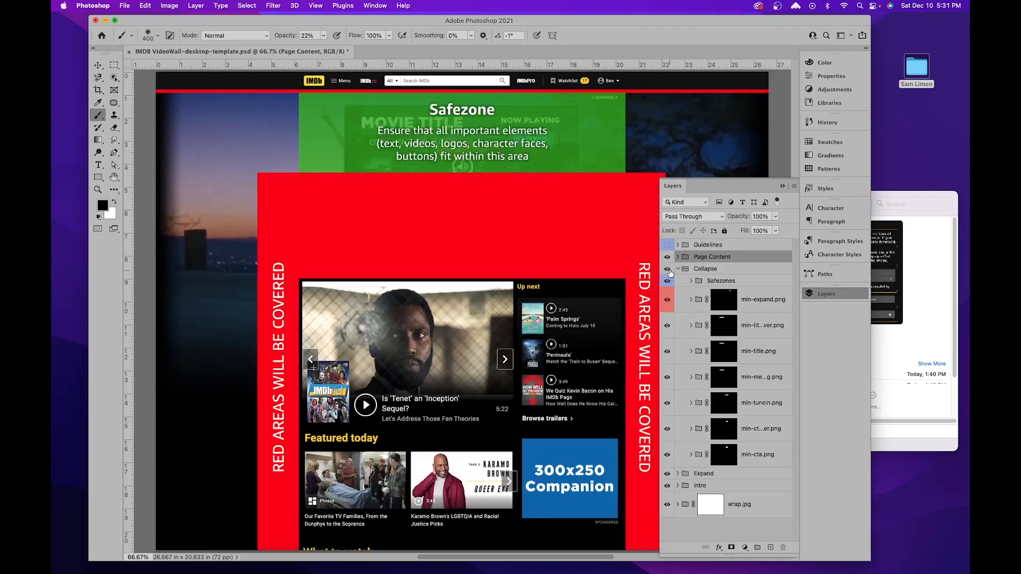
click(667, 281)
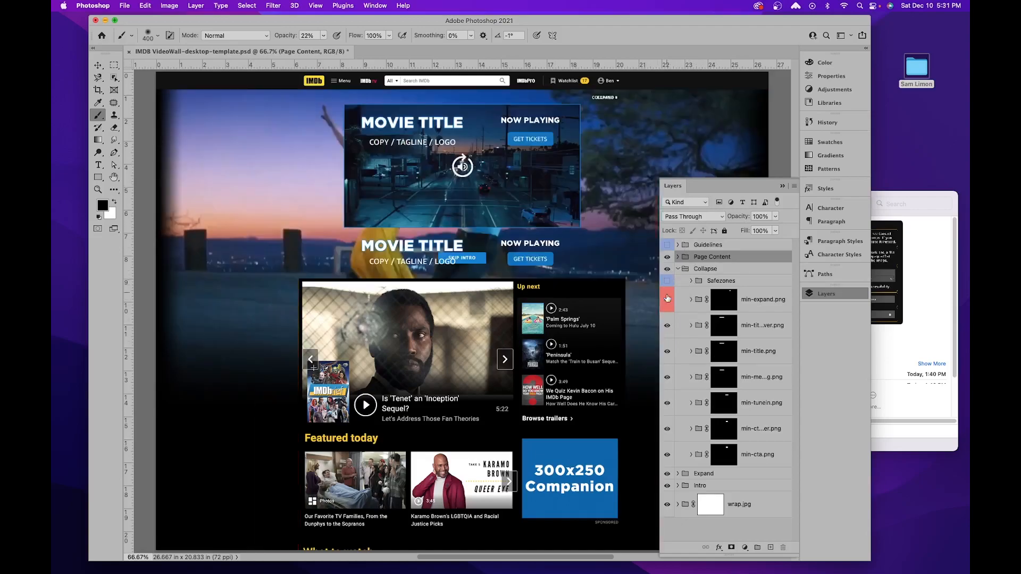
Step: Check the min-expand.png layer and the Collapse group's visibility, and close the Collapse group
click(668, 302)
click(667, 269)
click(666, 270)
click(666, 270)
click(667, 270)
click(680, 270)
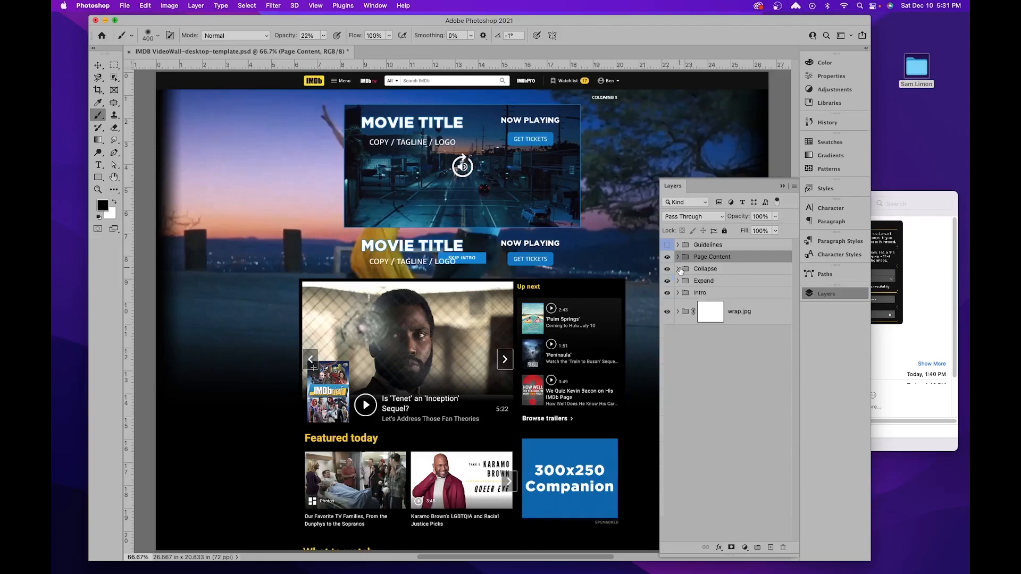
Step: Hide the Collapse and Expand groups so only the intro artwork shows behind the page content
click(667, 269)
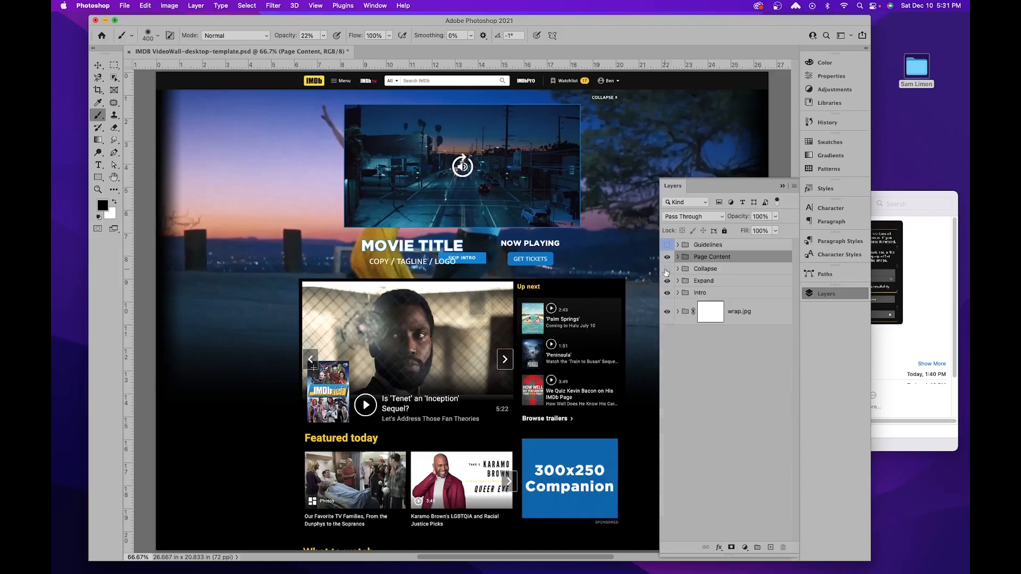
click(668, 280)
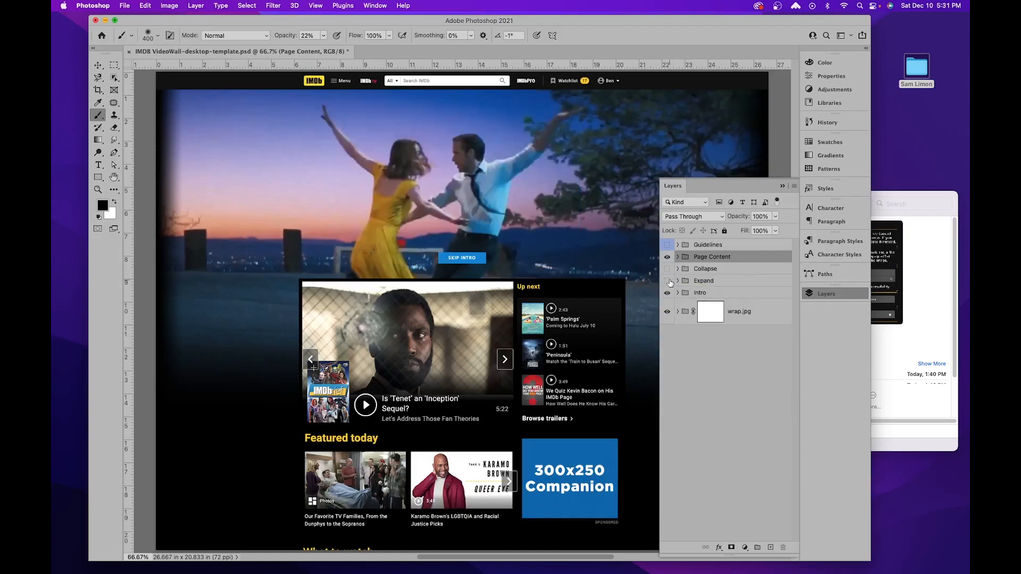
click(668, 280)
click(667, 280)
click(667, 281)
click(668, 281)
Step: Expand the Intro group and show its Safezones overlay to examine where important elements must fit
click(667, 293)
click(667, 293)
click(677, 294)
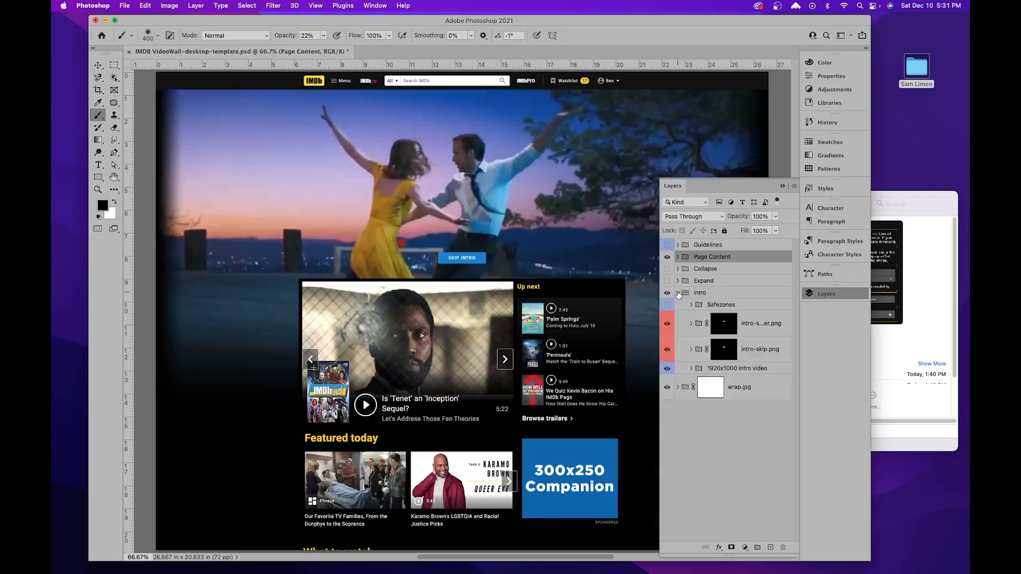
click(666, 305)
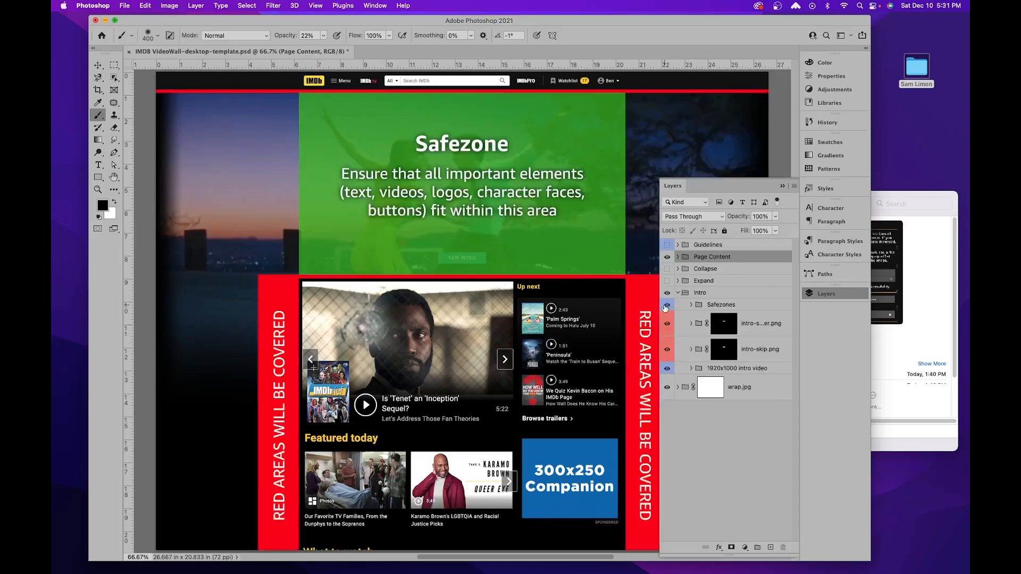
click(667, 306)
click(667, 305)
Step: Toggle the Page Content and 1920x1000 intro video groups to examine how the page covers the intro artwork
click(671, 261)
click(670, 261)
click(669, 261)
click(668, 257)
click(667, 369)
click(667, 369)
Step: Select the intro video reference layer inside the 1920x1000 intro video group and hide the Intro group's Safezones overlay
click(690, 369)
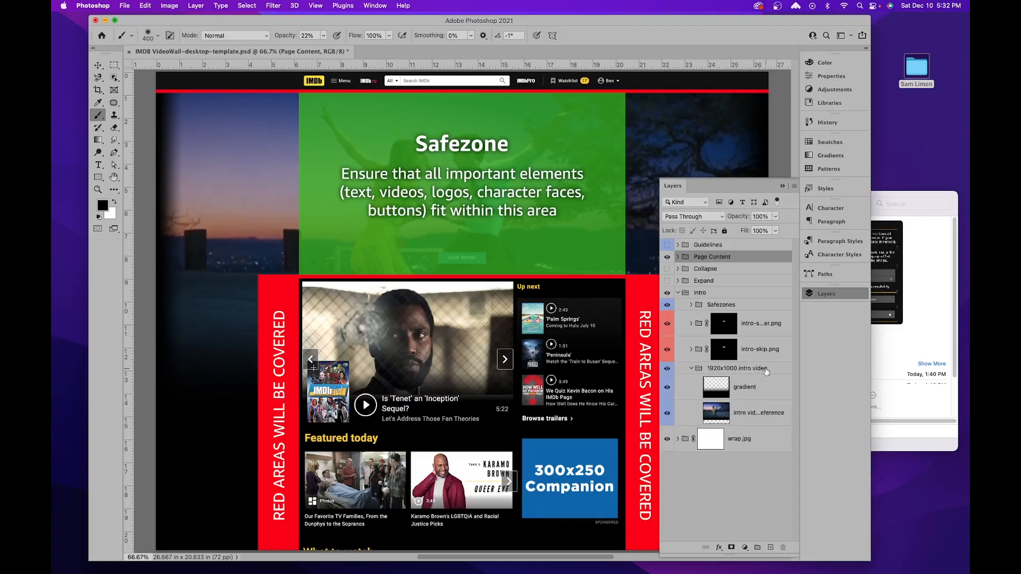
click(760, 414)
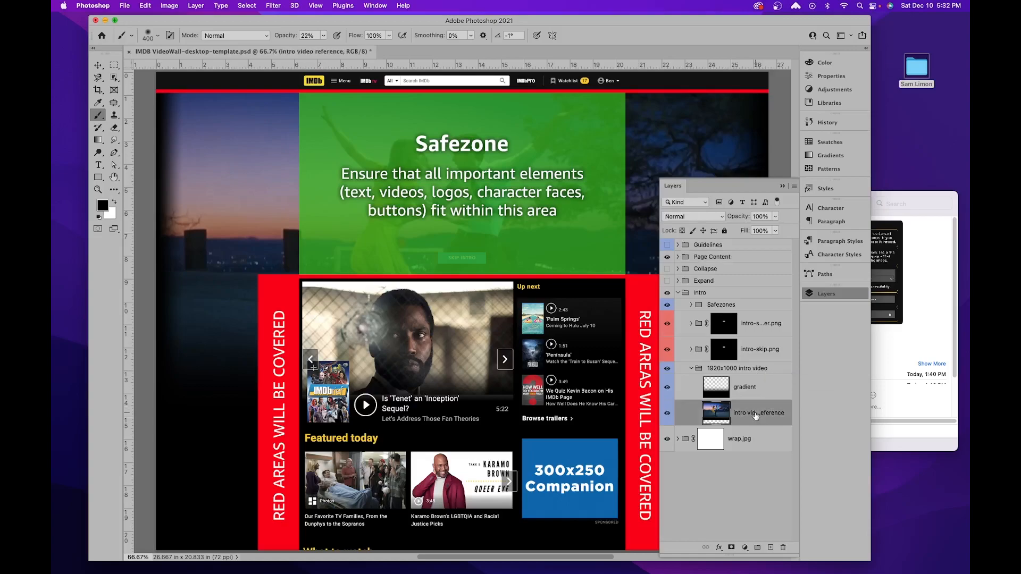
click(668, 305)
click(669, 415)
click(669, 414)
click(667, 414)
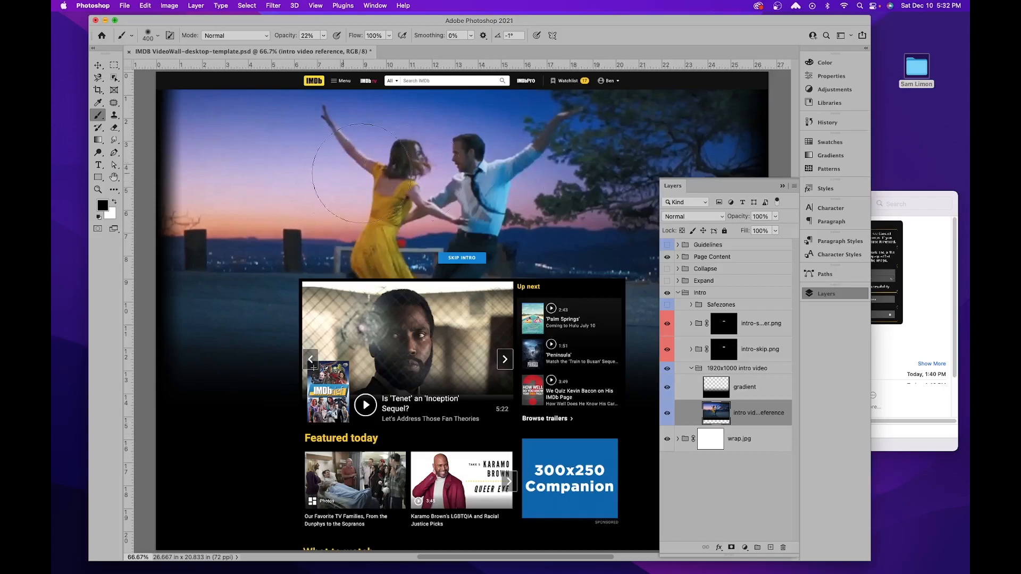
Step: Switch to Finder and preview the digital assets masters PDF to examine the required master sizes
click(890, 195)
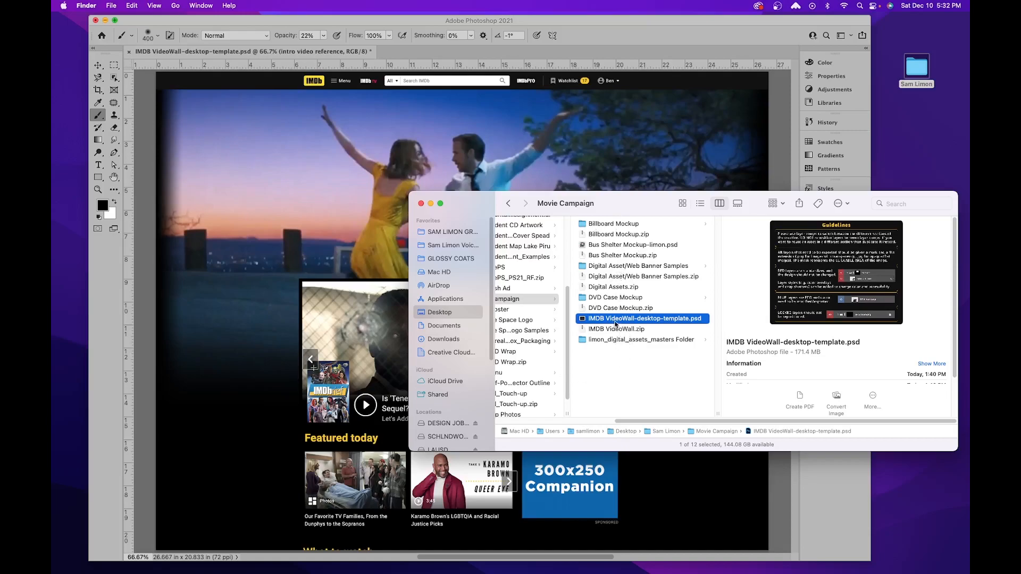
click(615, 248)
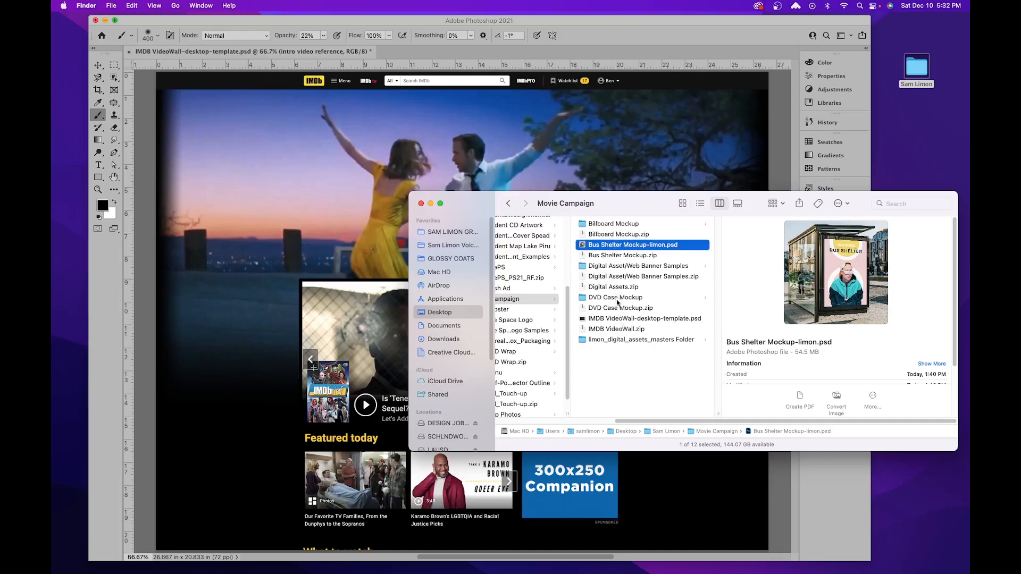
click(616, 340)
click(745, 247)
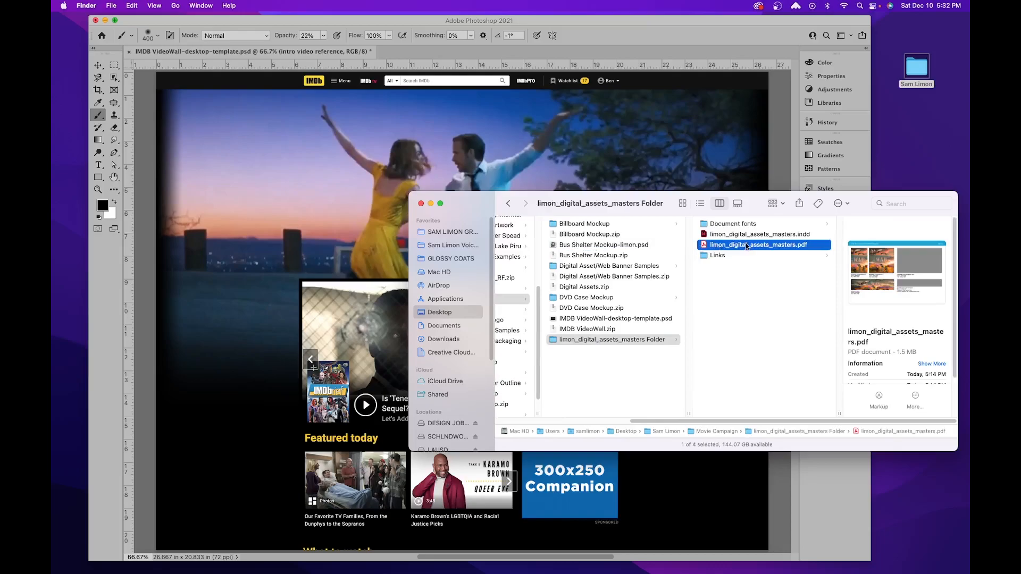
key(space)
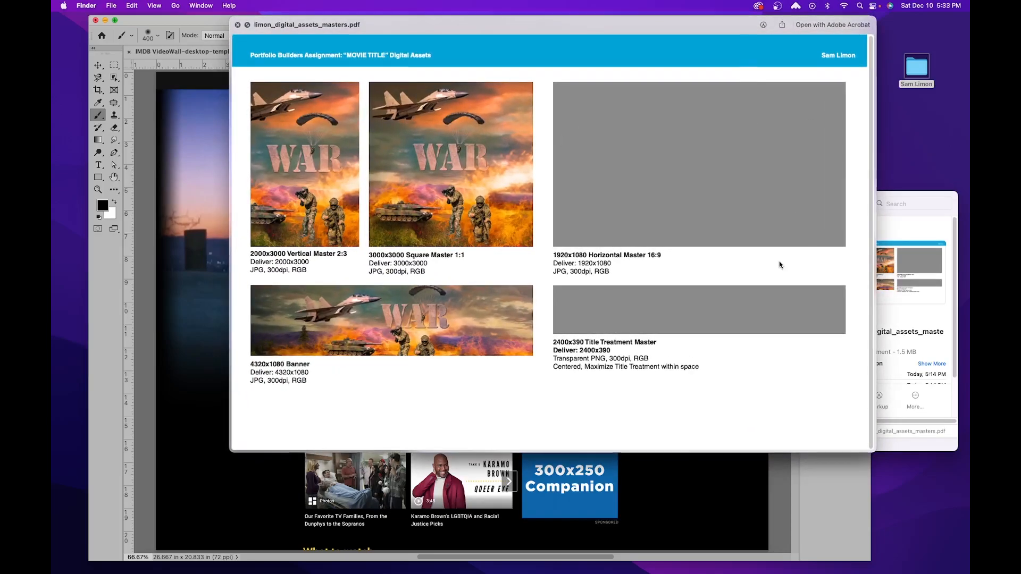
key(space)
Step: Compare the intro video group in Photoshop with the masters PDF by previewing the PDF again in Finder
click(684, 495)
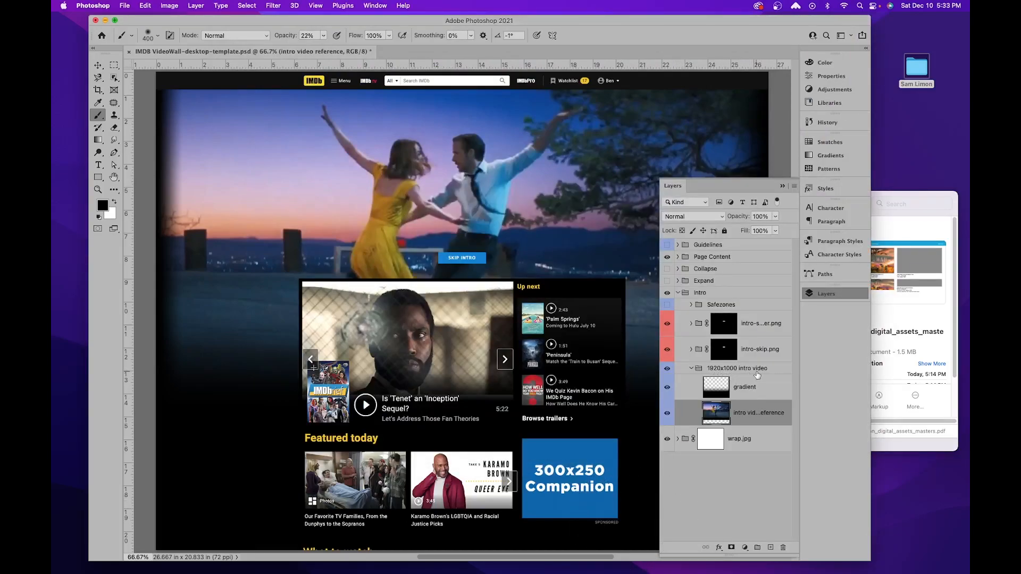
click(907, 285)
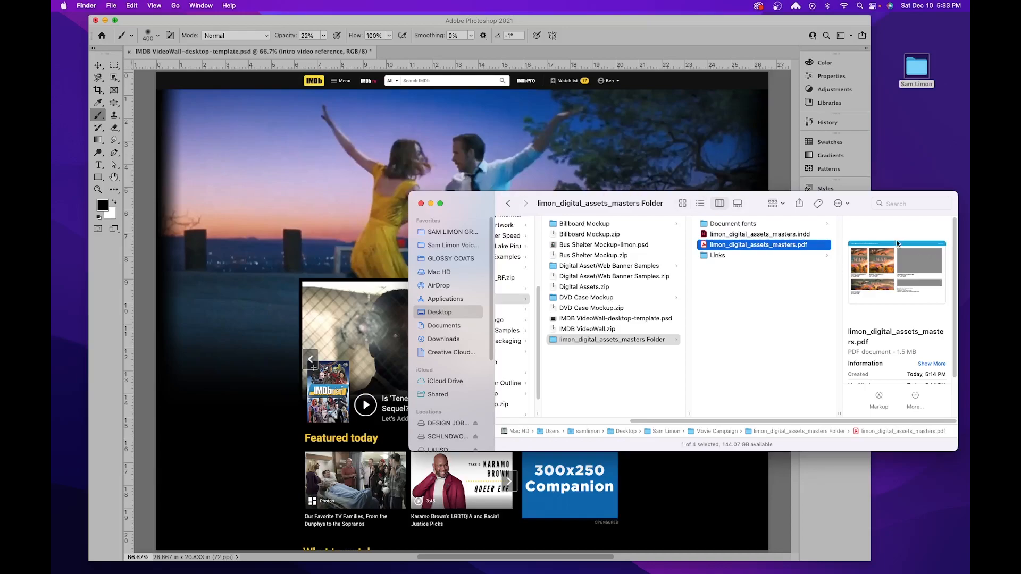
key(space)
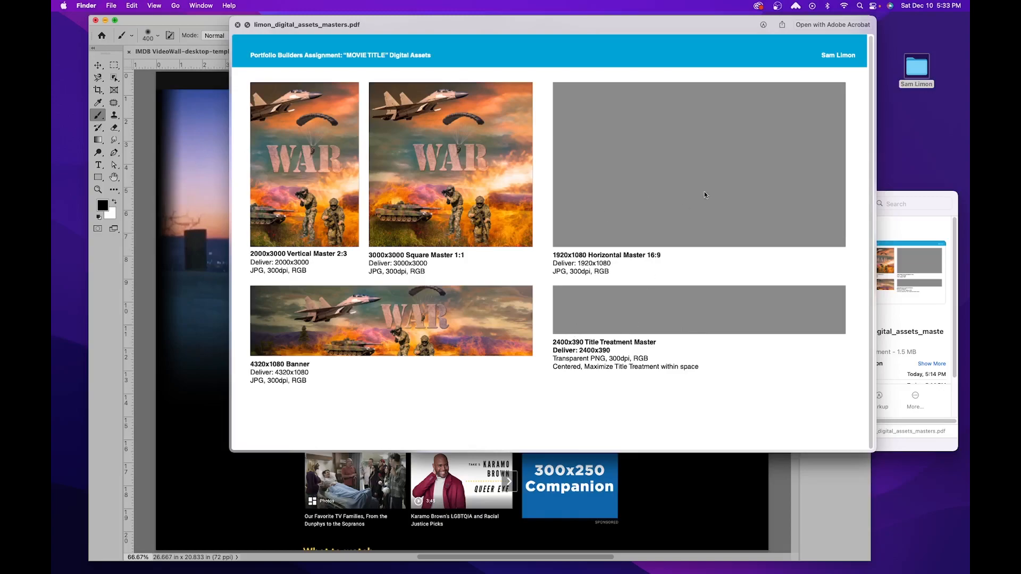
key(space)
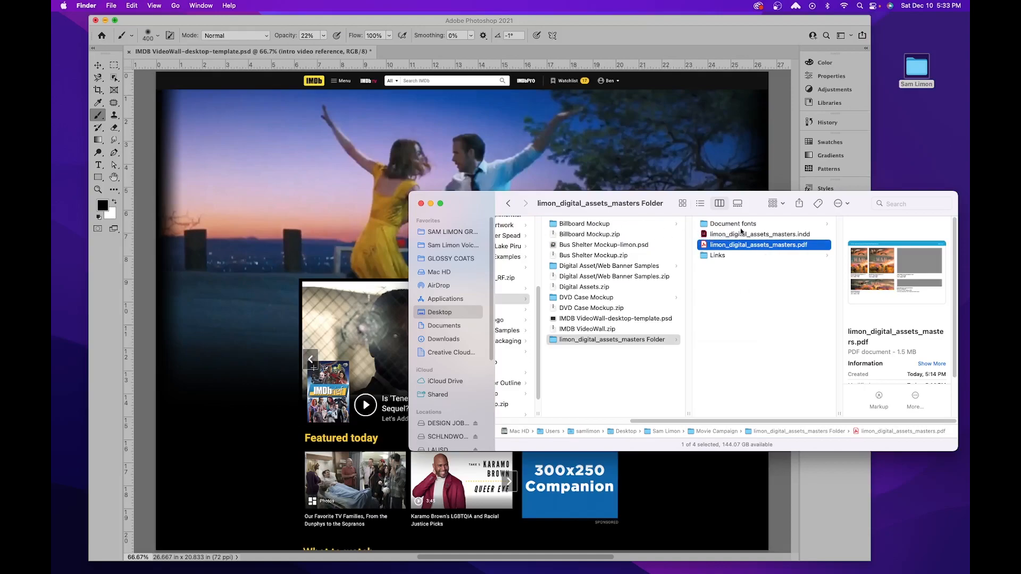
Step: Browse the JPG folder inside Links and look at the WAR_3000x3000.jpg and WAR_2000x3000.jpg masters
click(725, 254)
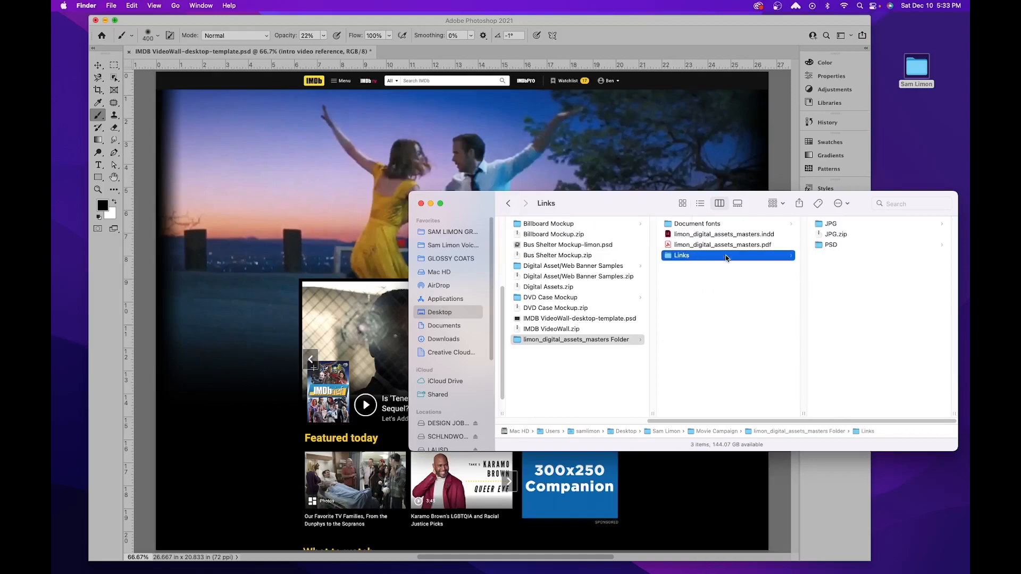
click(833, 227)
click(827, 235)
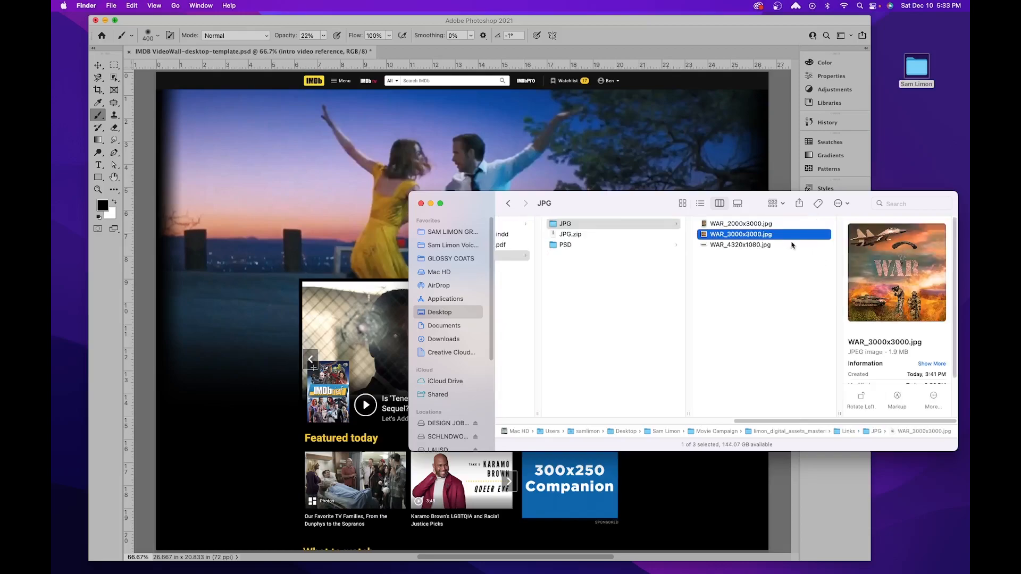
key(Up)
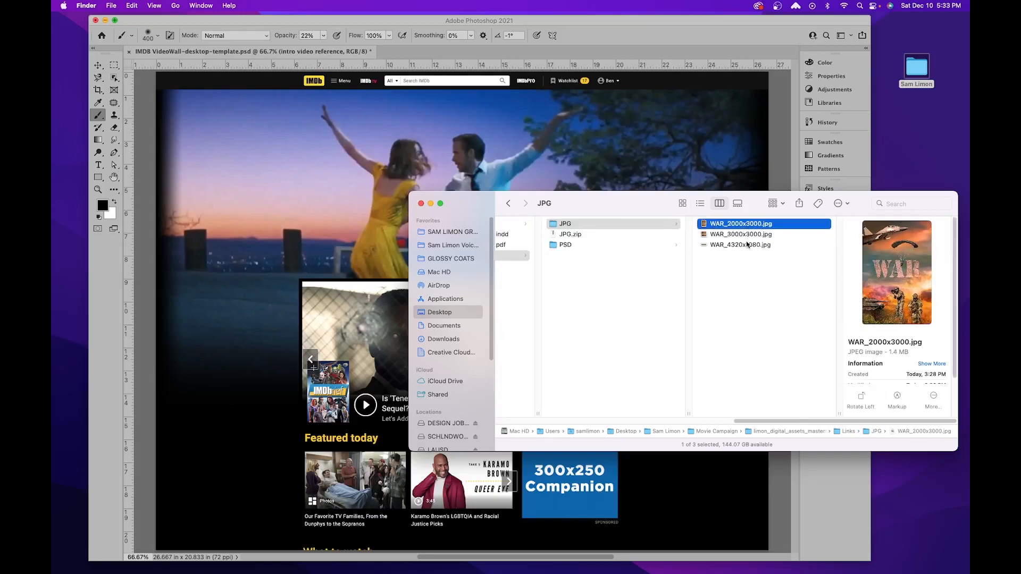
Step: Open the movie poster PSD from the PSD folder inside Links in Photoshop and show its uppermost layers
click(578, 246)
click(751, 227)
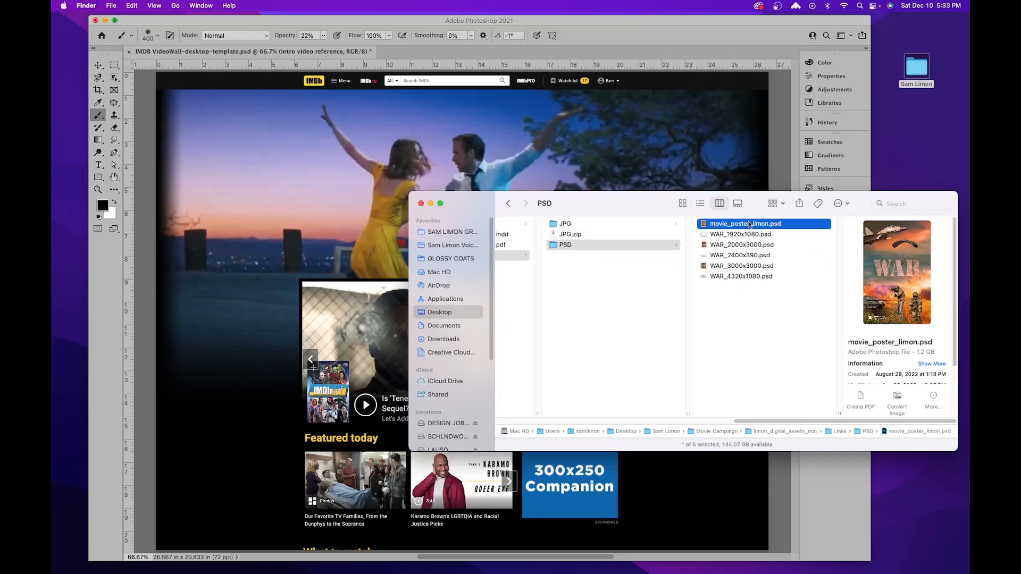
key(super+Tab)
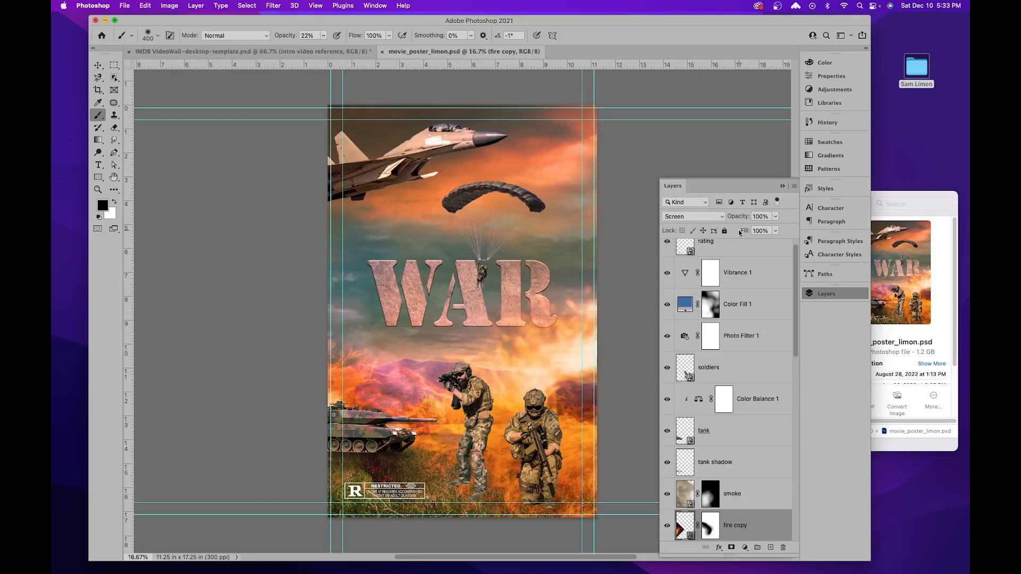
scroll(728, 261, up, 1)
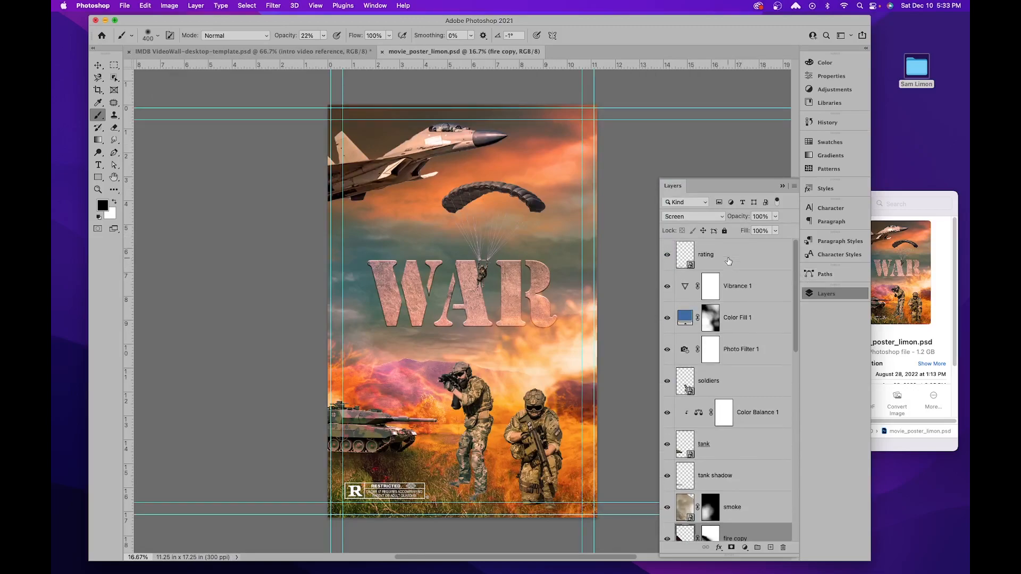
Step: Select every poster layer from rating through Background and bring them all into the template's 1920x1000 intro video group
scroll(729, 261, down, 2)
scroll(729, 260, up, 2)
click(740, 258)
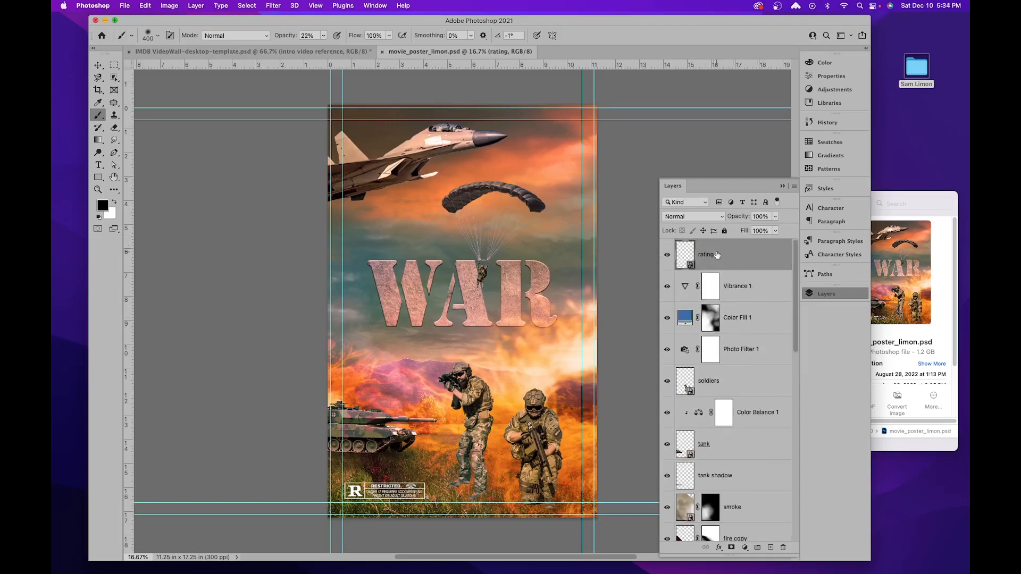
scroll(731, 378, down, 6)
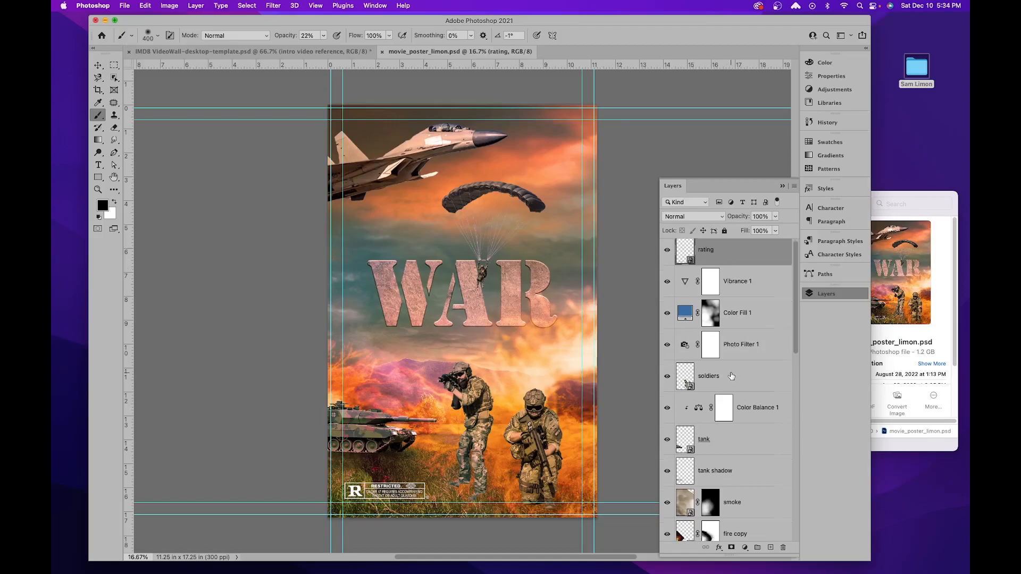
scroll(735, 421, down, 5)
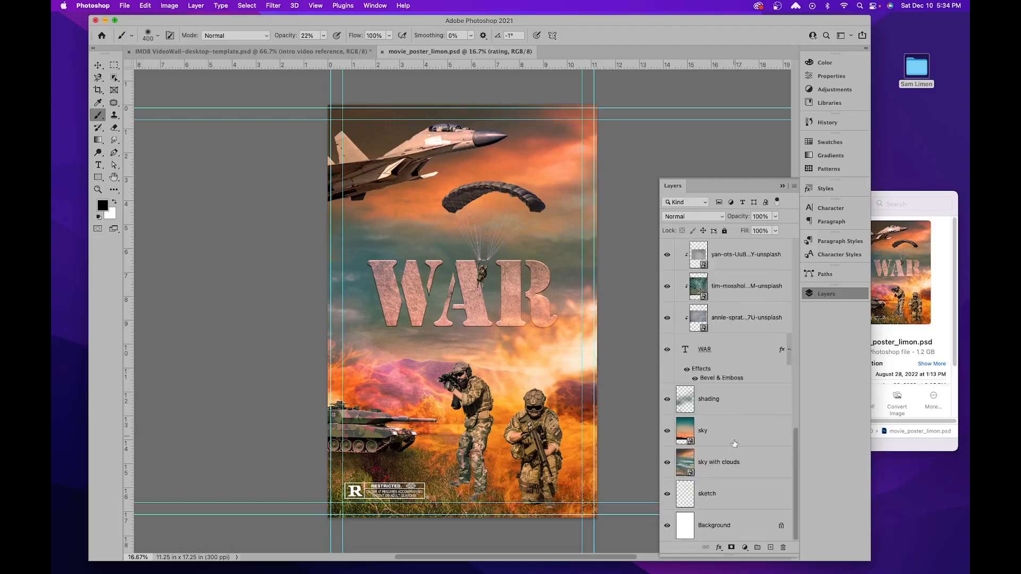
shift+click(739, 526)
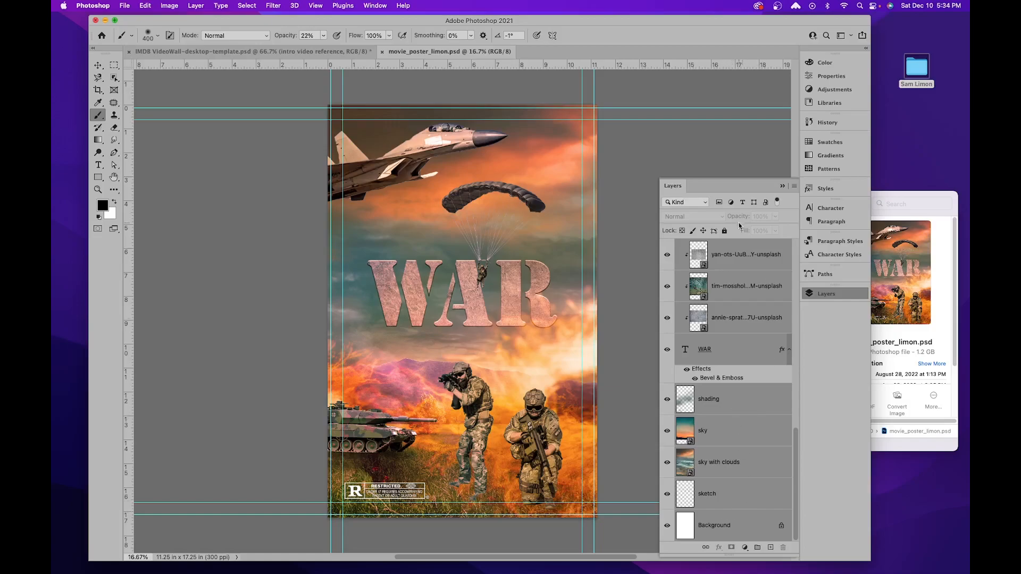
drag(752, 259, 495, 204)
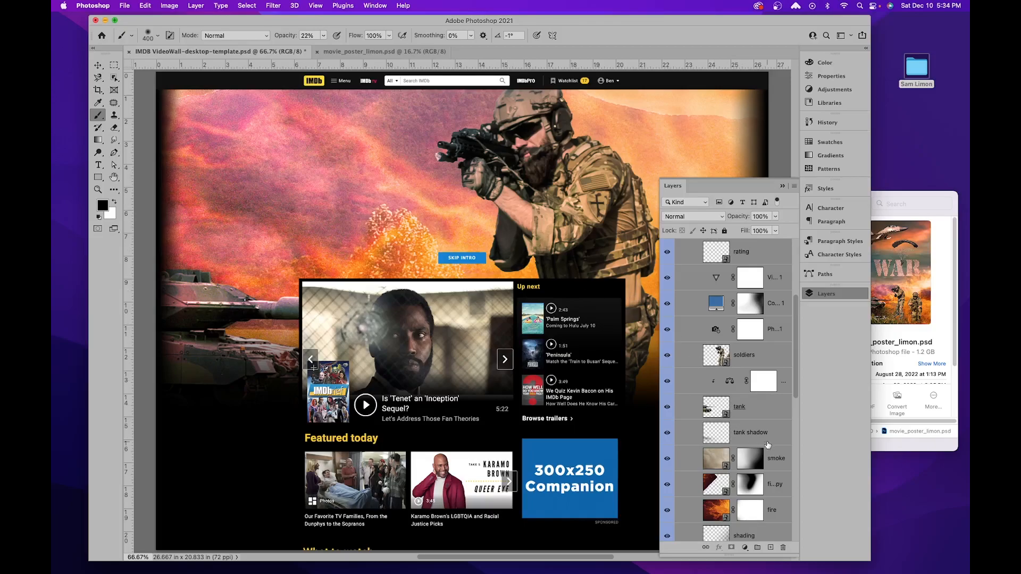
Step: Group the imported poster layers as Art and toggle the group's visibility off and on to check its contents
click(758, 550)
double_click(729, 406)
text(Art)
key(Return)
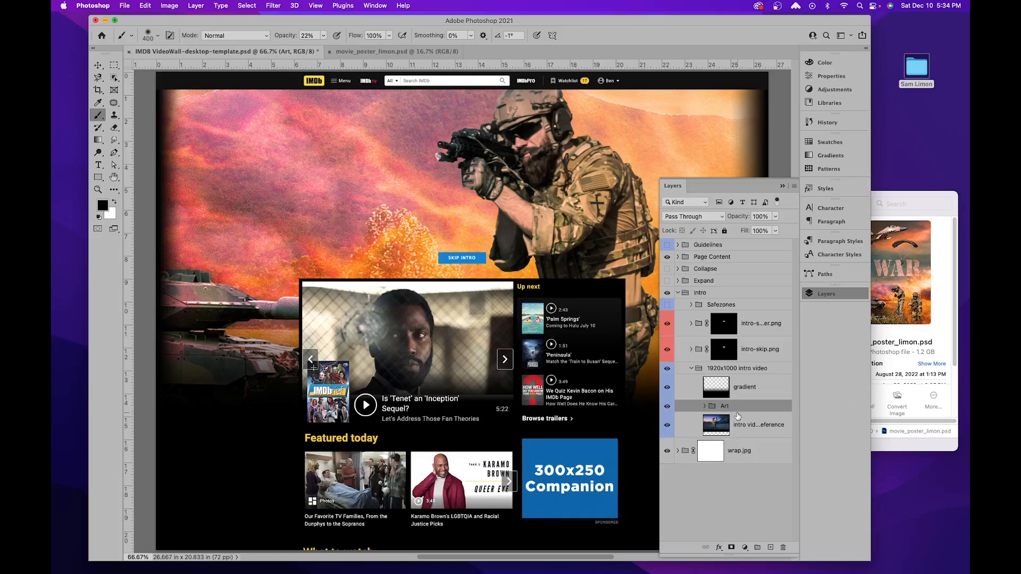
click(667, 407)
click(667, 407)
Step: Free-transform the Art group, scaling it proportionally to 76% and 56% and repositioning it to about X 1035 px, Y 527 px
key(super+t)
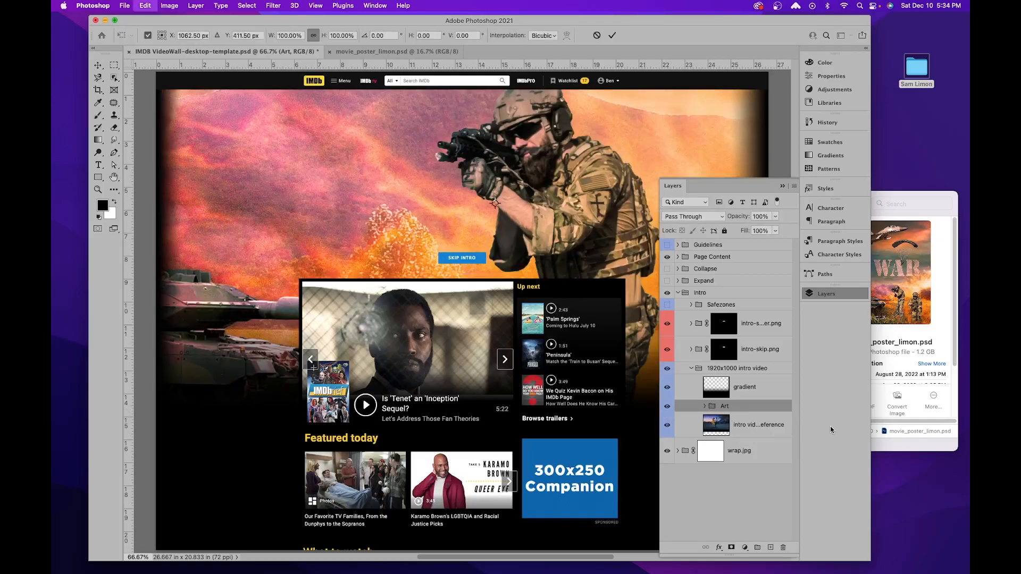
drag(324, 36, 312, 42)
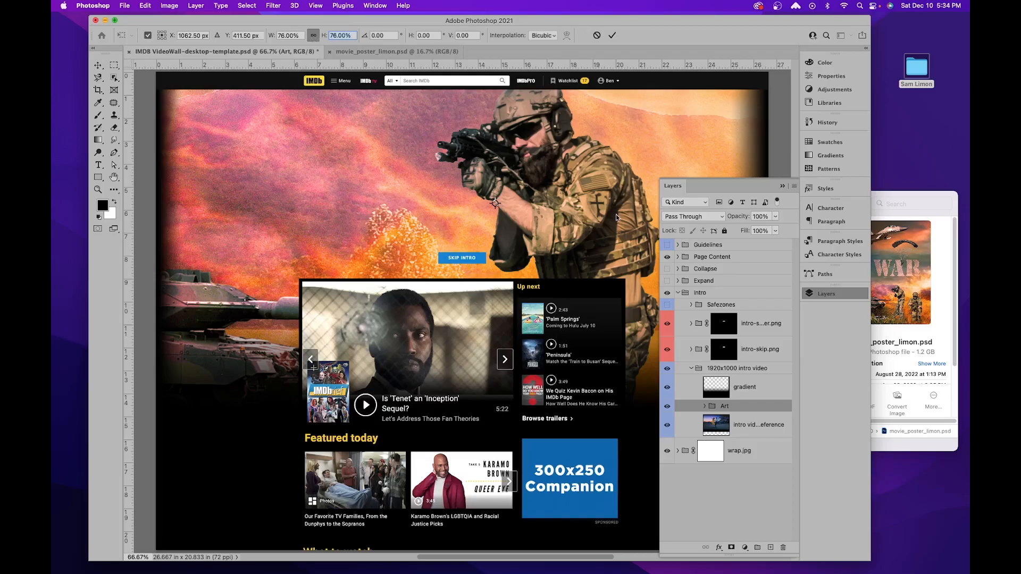
key(Return)
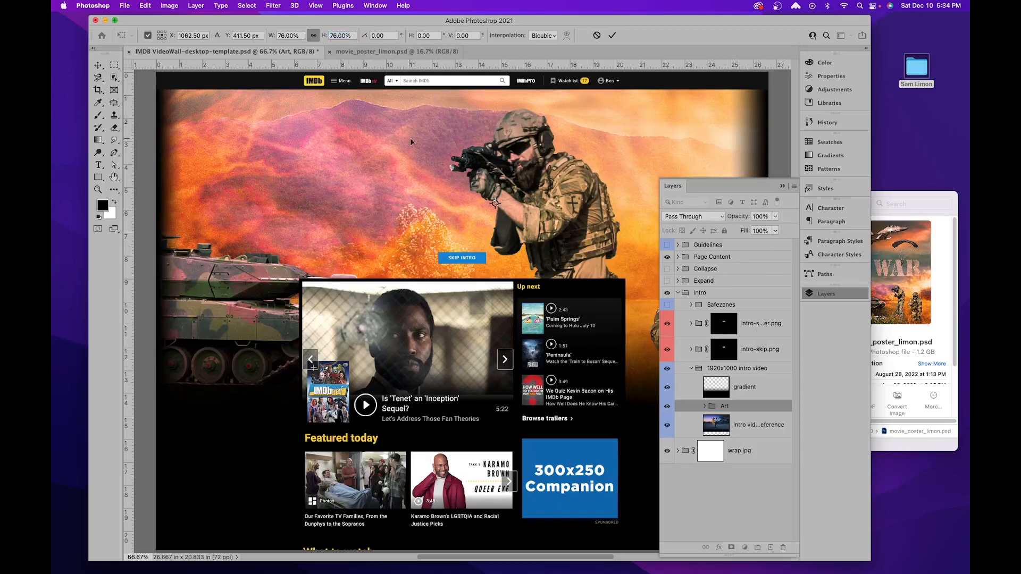
drag(495, 204, 487, 209)
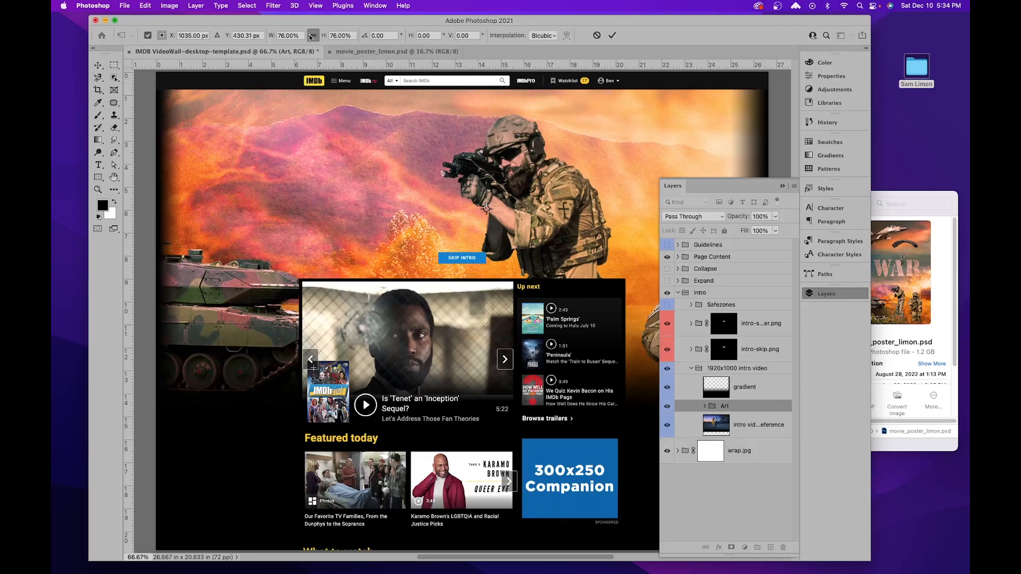
drag(322, 38, 308, 41)
drag(527, 171, 523, 202)
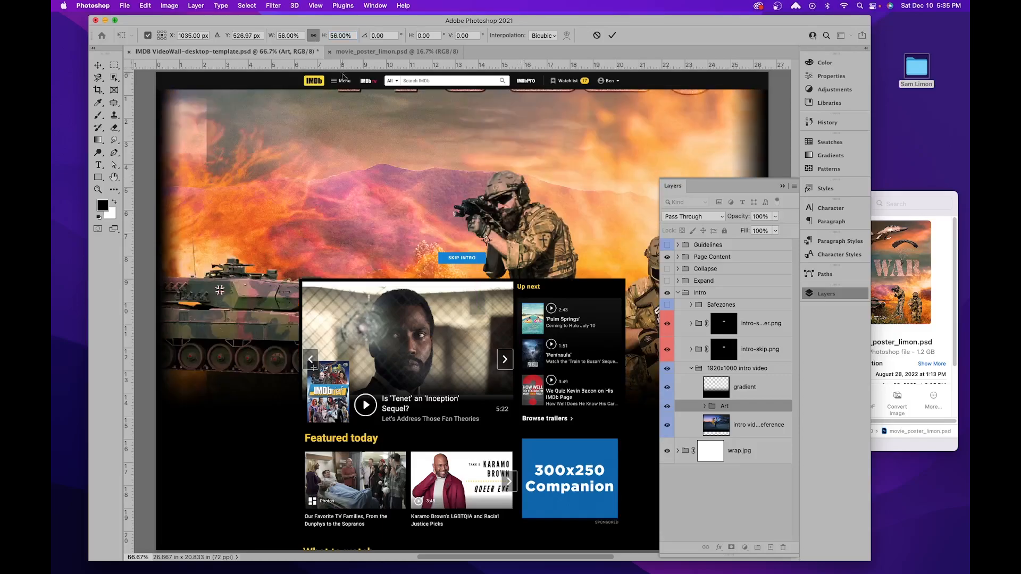
Step: Set the Art group's scale to 35% and move it to about X 885 px, Y 661 px
click(301, 36)
click(297, 35)
text(35)
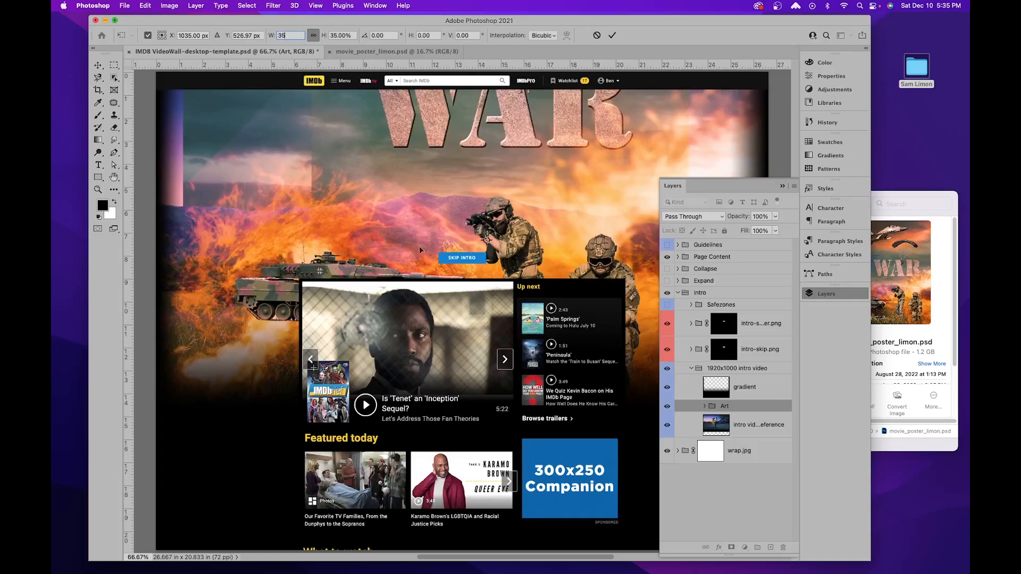
drag(520, 209, 473, 239)
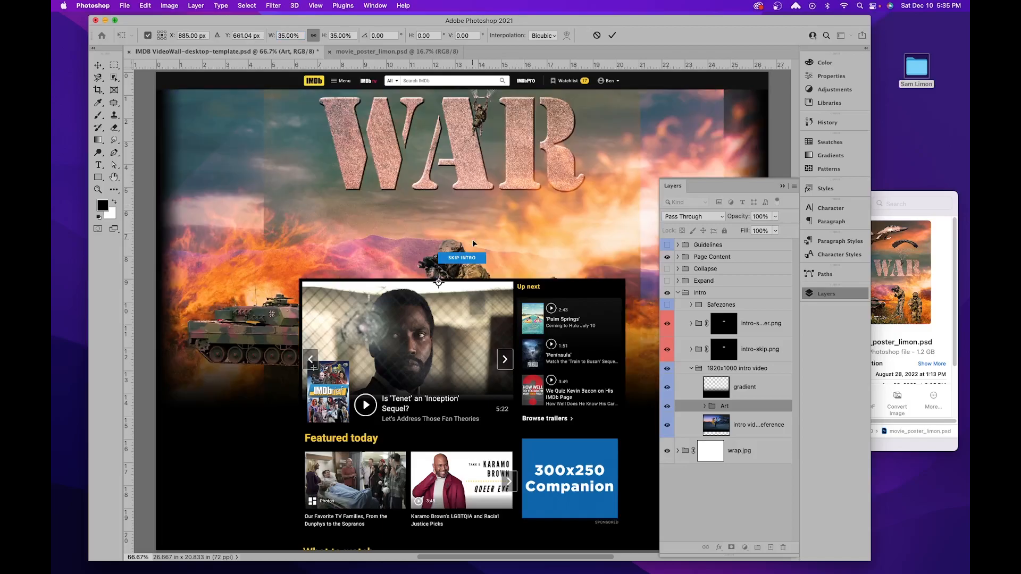
Step: Set the Art group's scale to 20% and move it up to about X 919 px, Y 458 px, showing title, tank and soldiers
click(299, 36)
text(20)
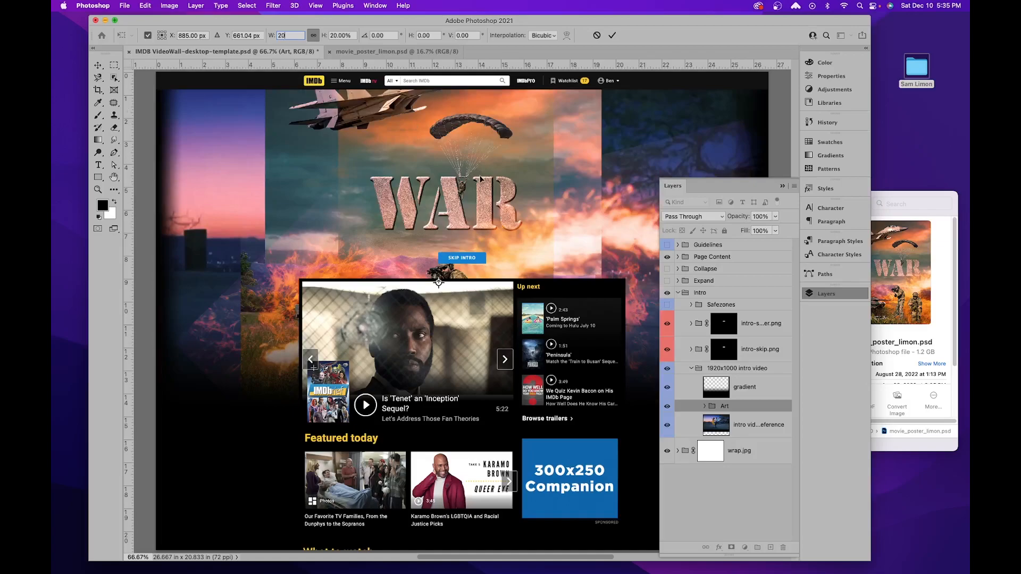
drag(500, 149, 515, 109)
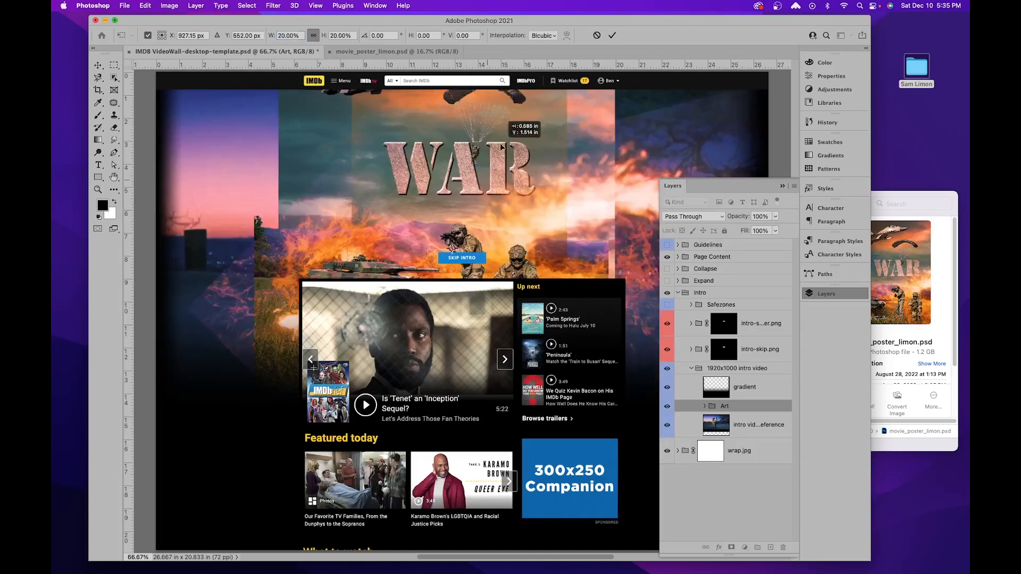
drag(501, 147, 493, 118)
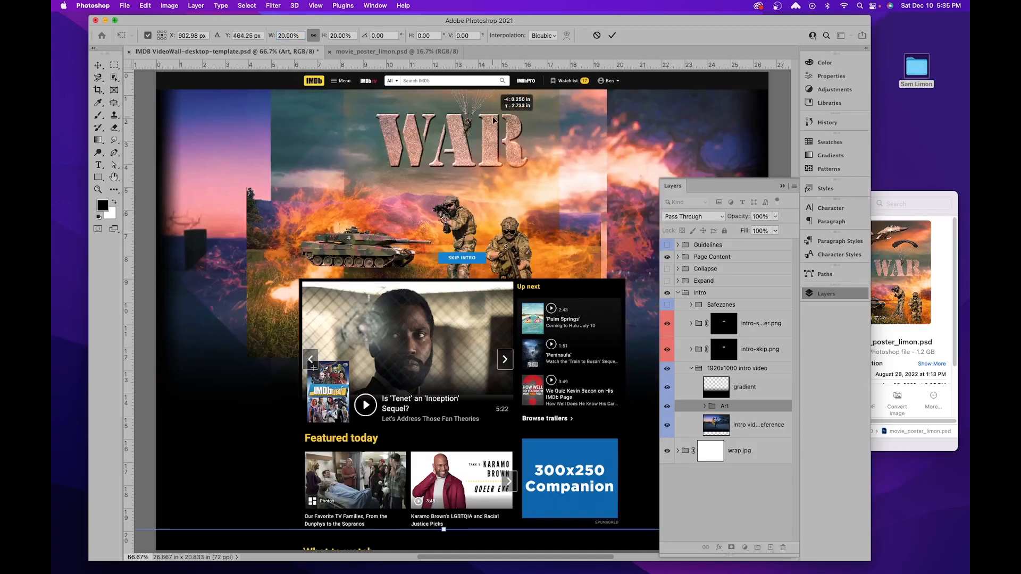
drag(493, 118, 499, 117)
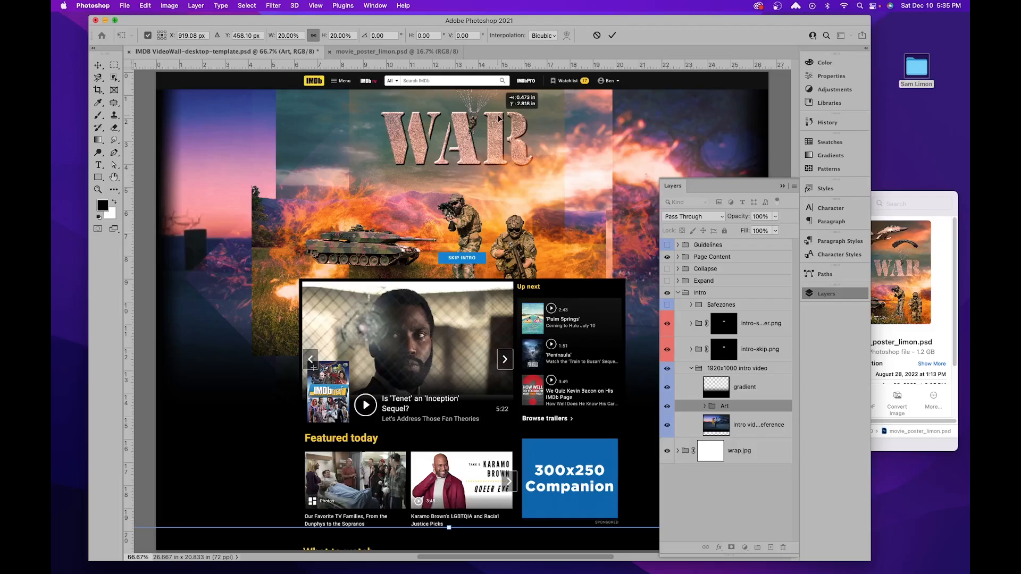
drag(498, 117, 498, 117)
Step: Set the Art group's scale to 25% and apply the transform
click(303, 35)
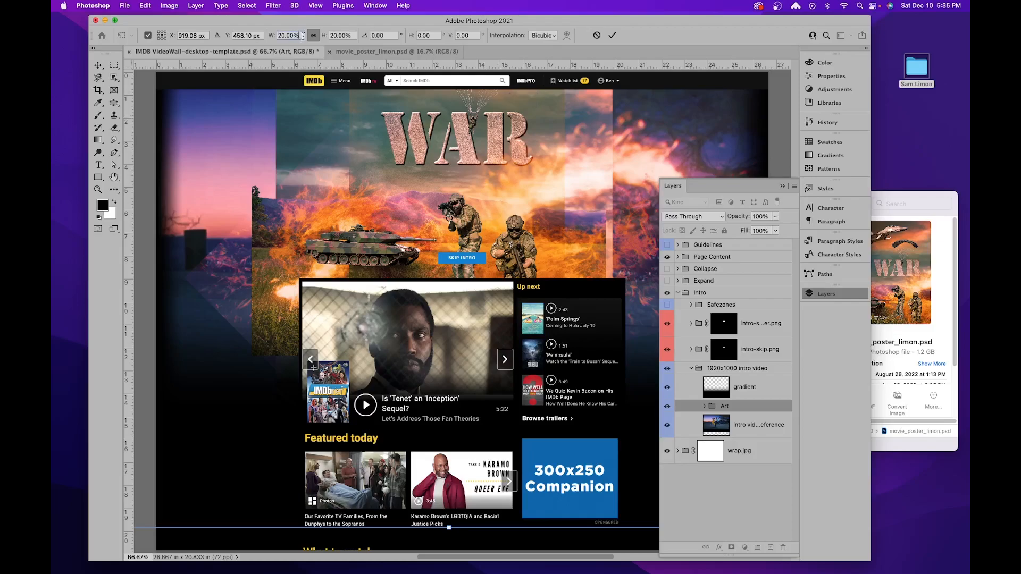
text(25)
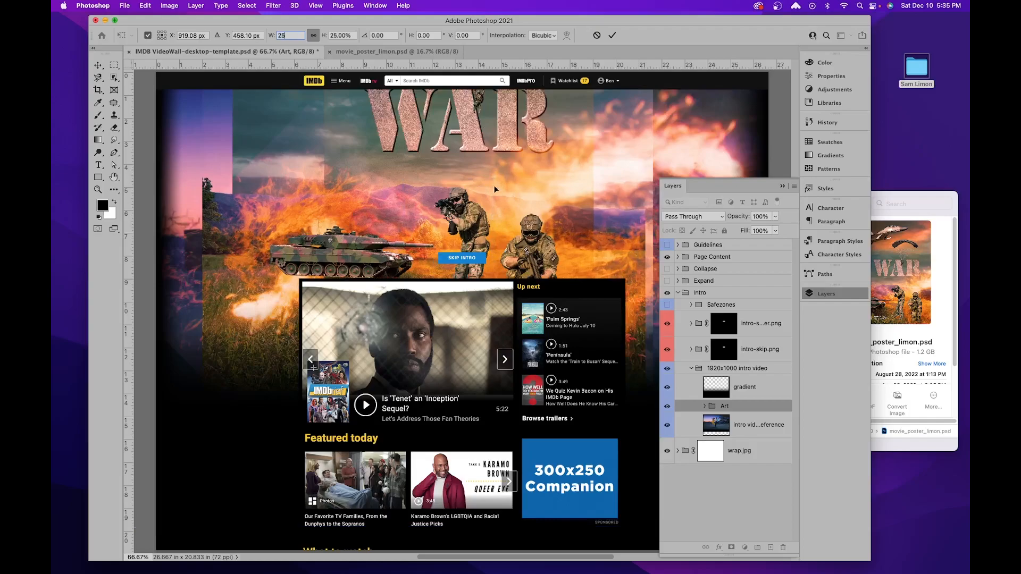
key(Return)
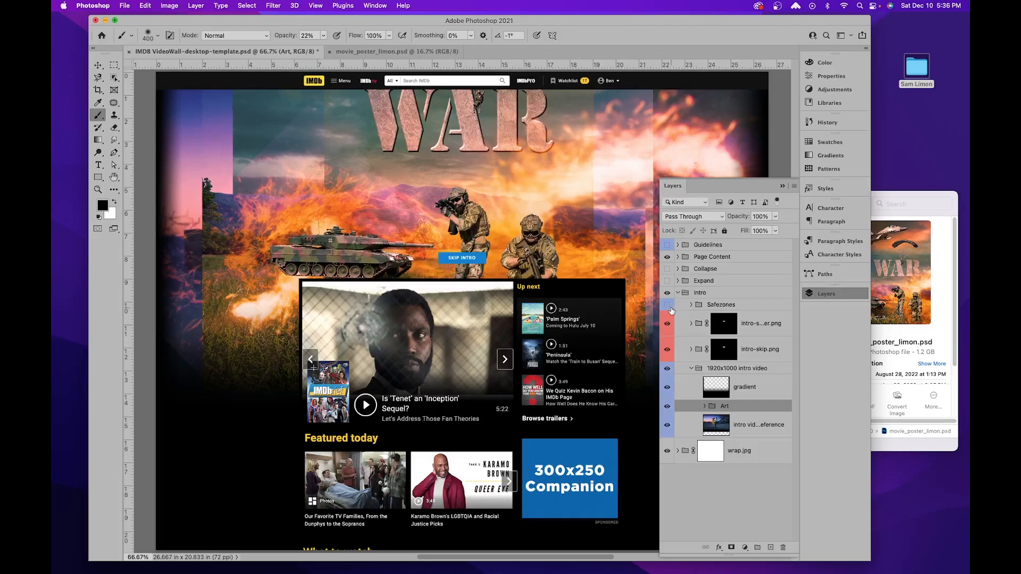
Step: Show the Safezones overlay to check the scaled artwork against the green area and hide it again
click(668, 306)
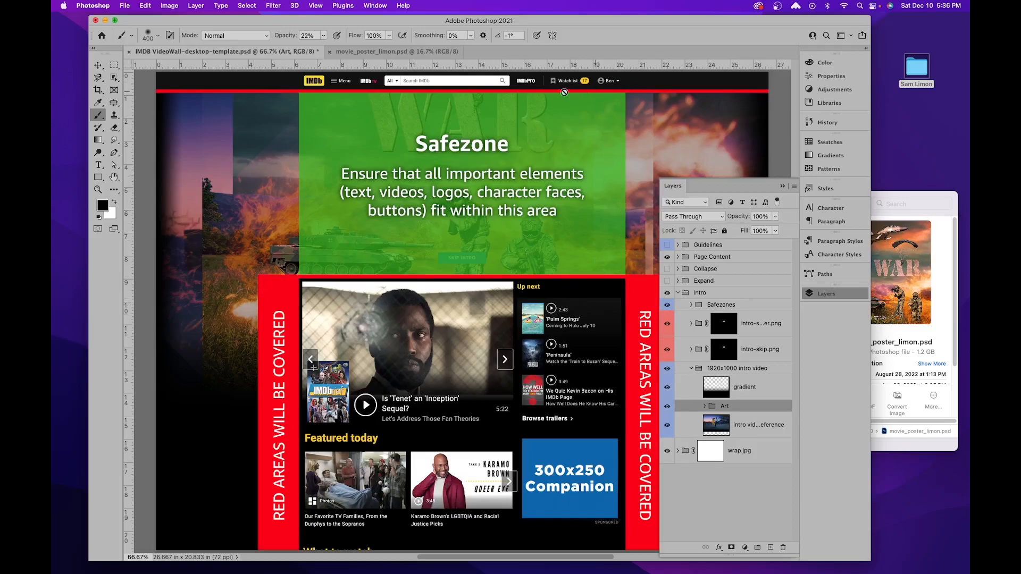
click(667, 304)
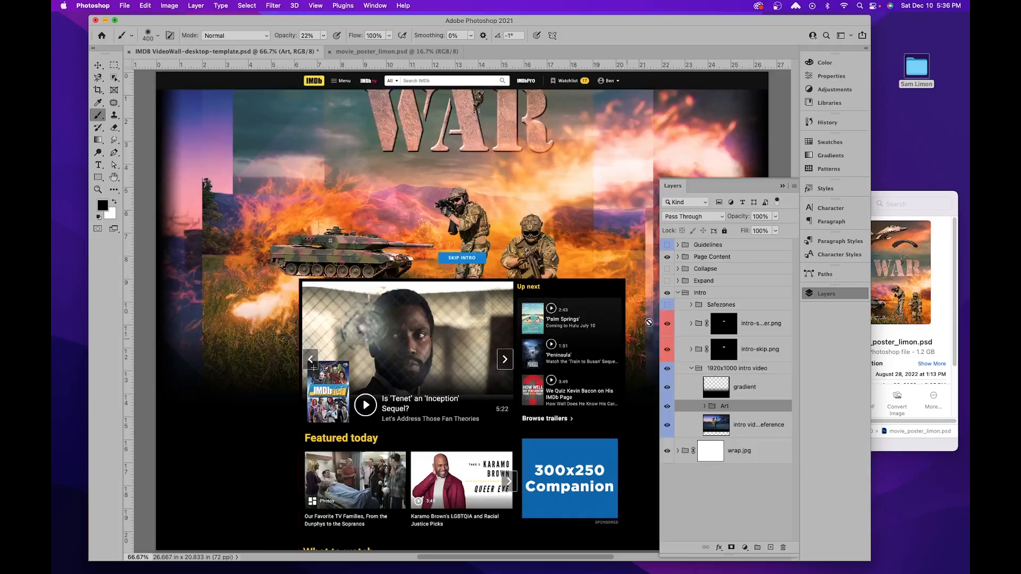
drag(562, 194, 548, 239)
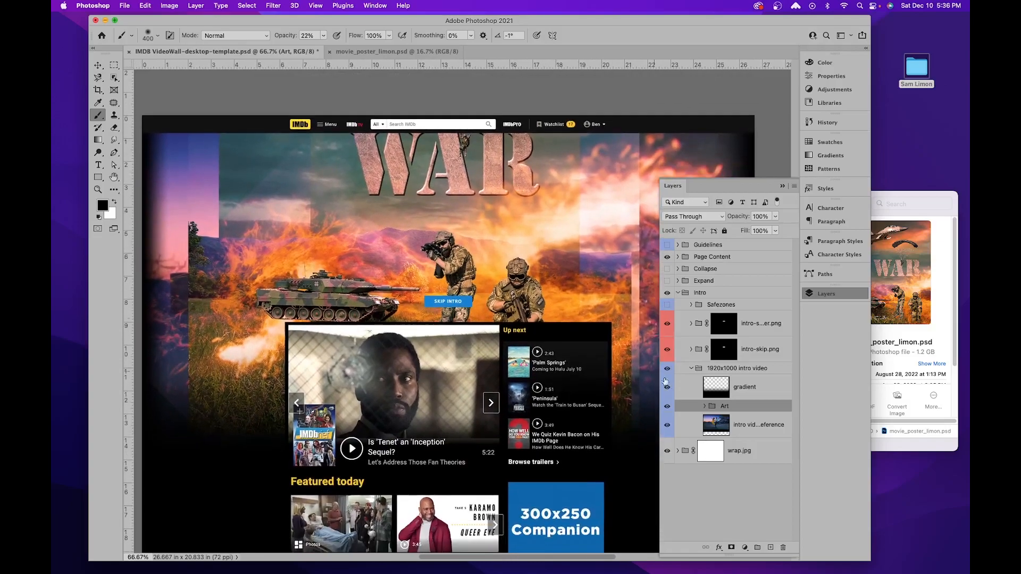
Step: Inside the Art group, group the layers from Hue/Saturation 1 through the WAR text and name the group title
click(706, 407)
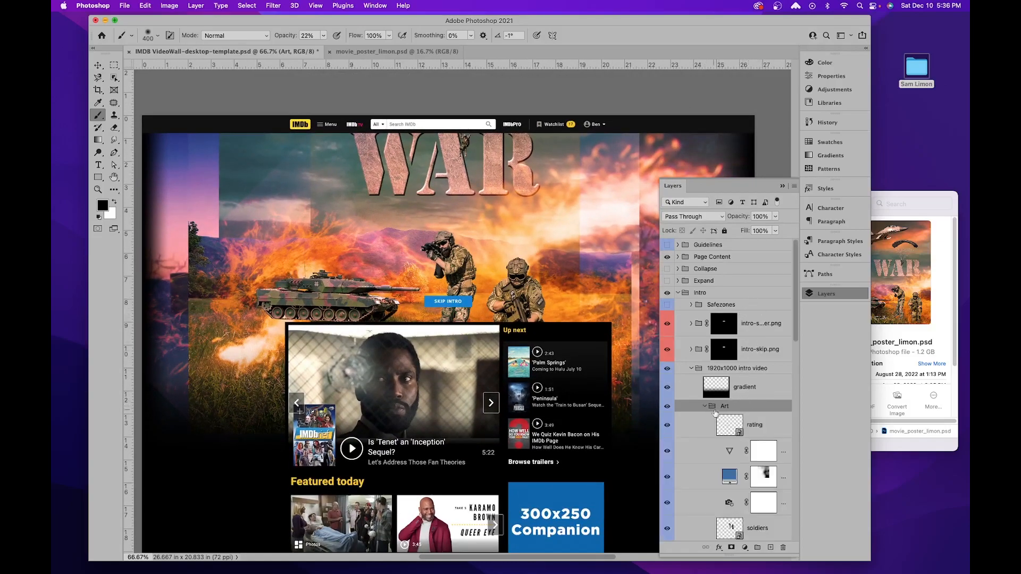
scroll(766, 457, down, 10)
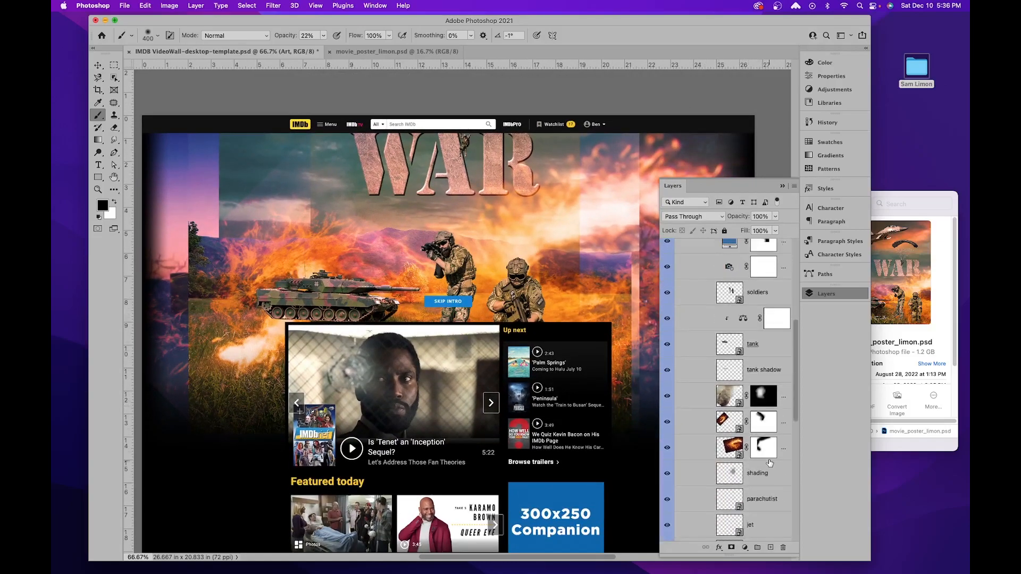
scroll(772, 457, down, 3)
scroll(774, 452, down, 5)
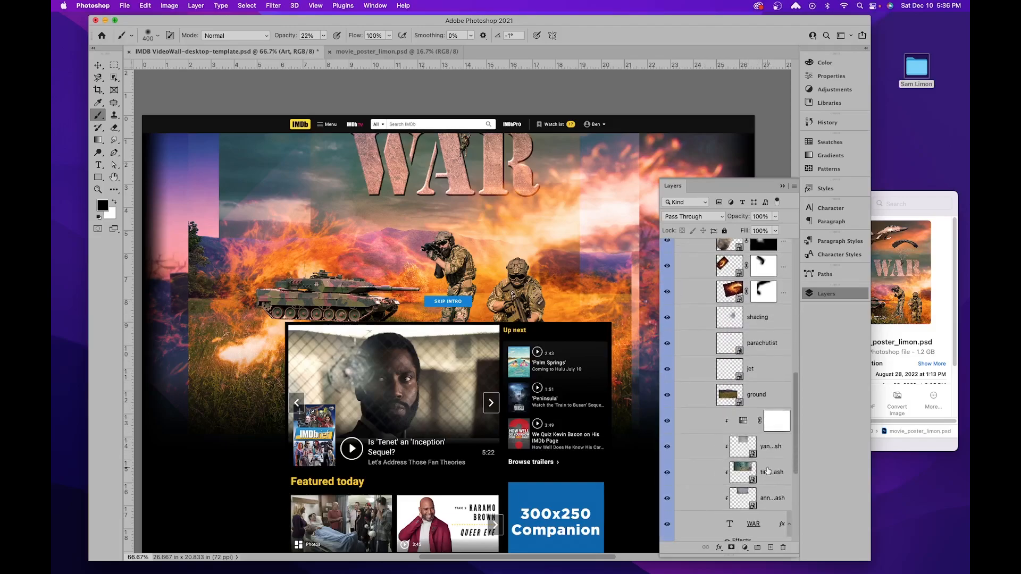
scroll(767, 470, down, 2)
click(697, 387)
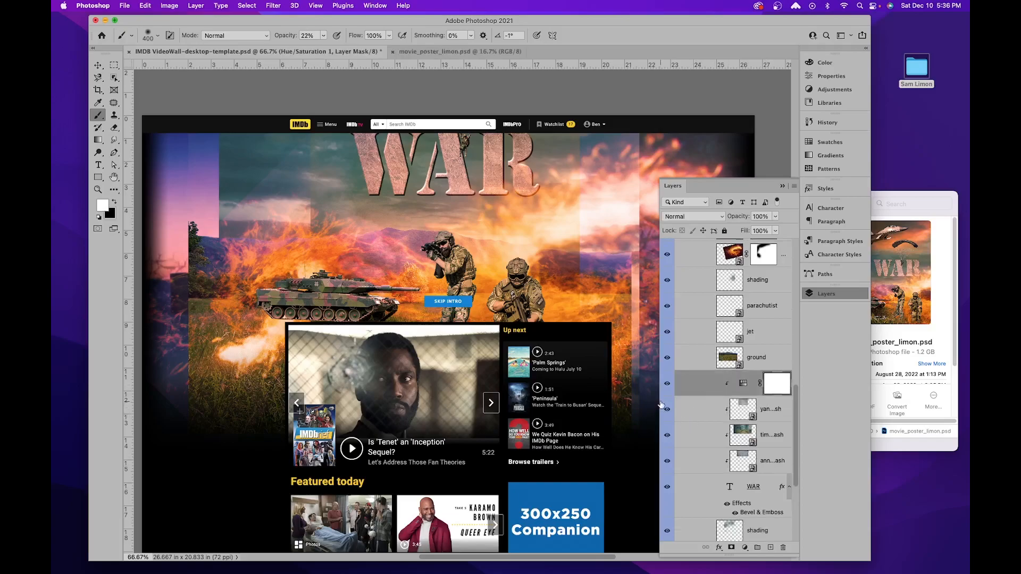
drag(659, 403, 597, 403)
scroll(744, 468, down, 1)
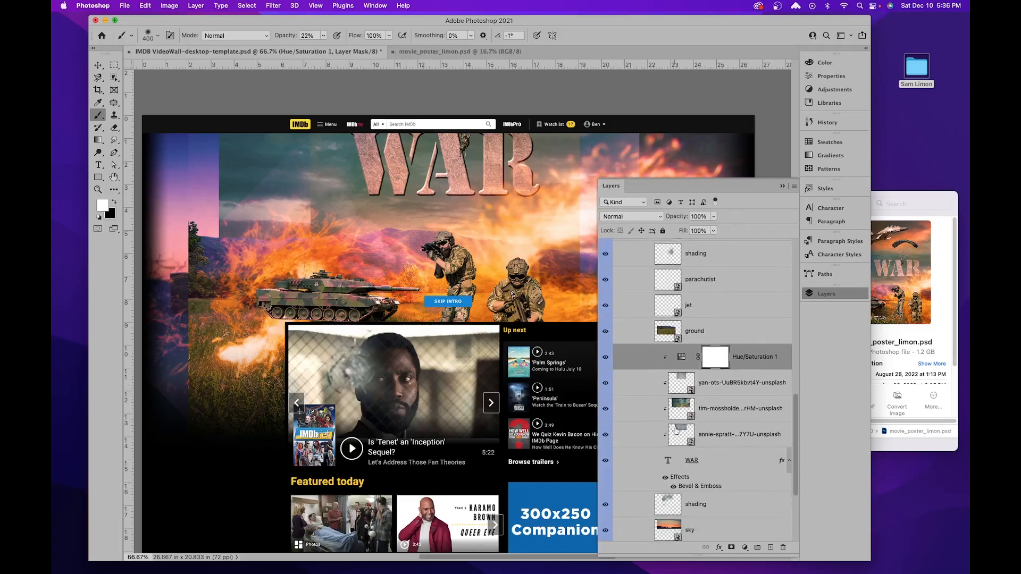
shift+click(742, 465)
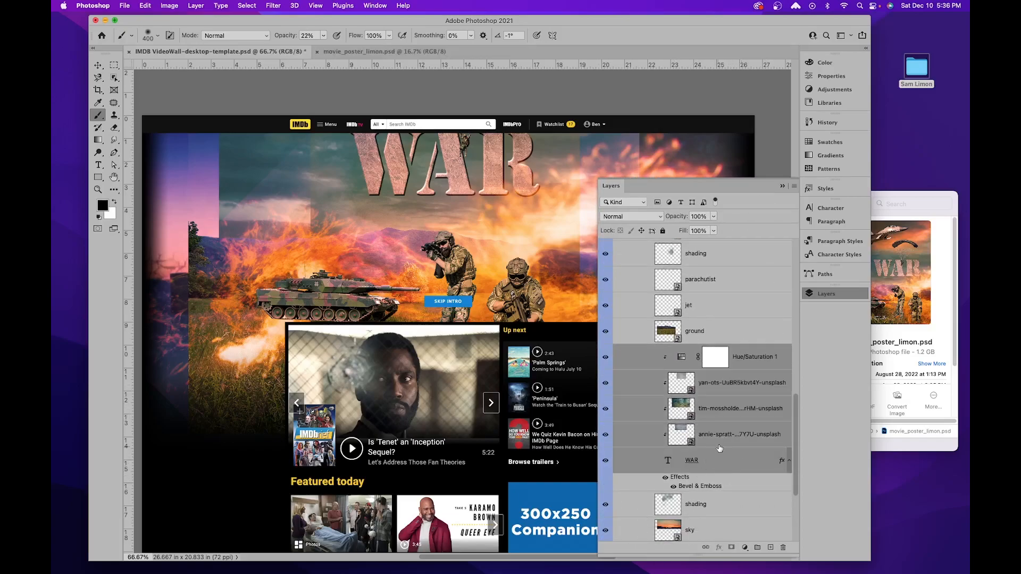
click(757, 547)
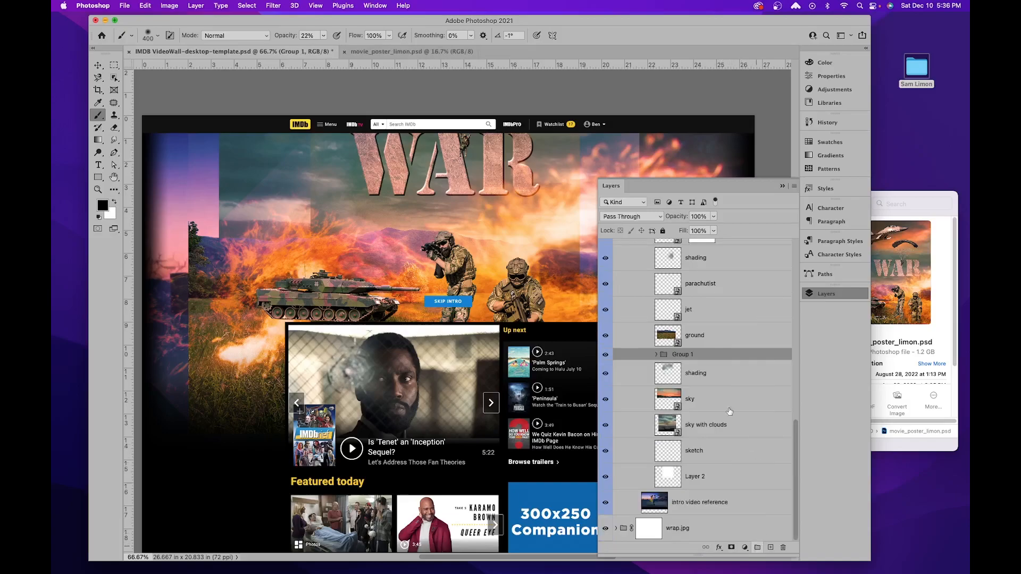
double_click(678, 354)
text(title)
key(Return)
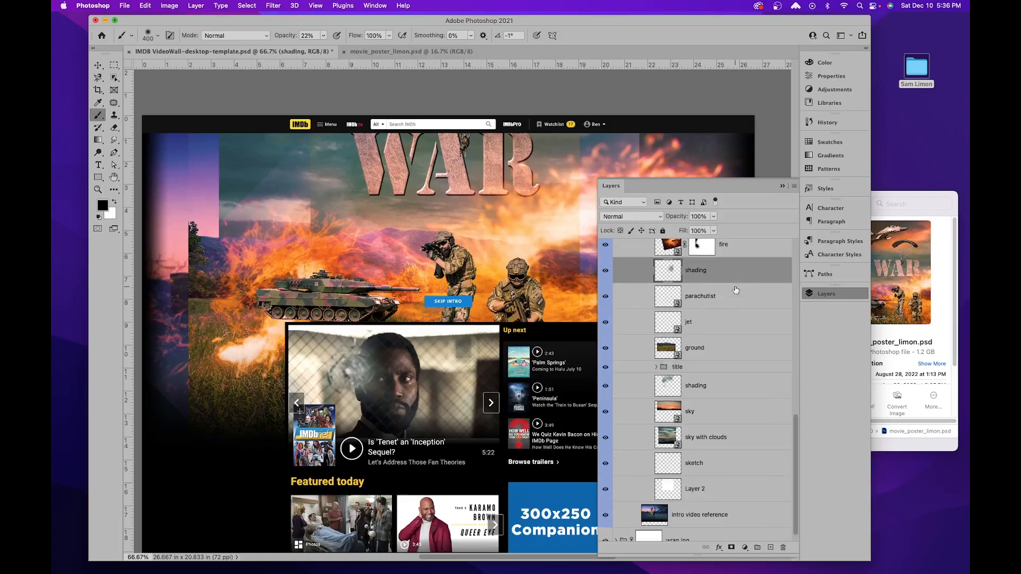
Step: Move the parachutist layer and the title group down together so the whole WAR title sits below the page header
click(713, 305)
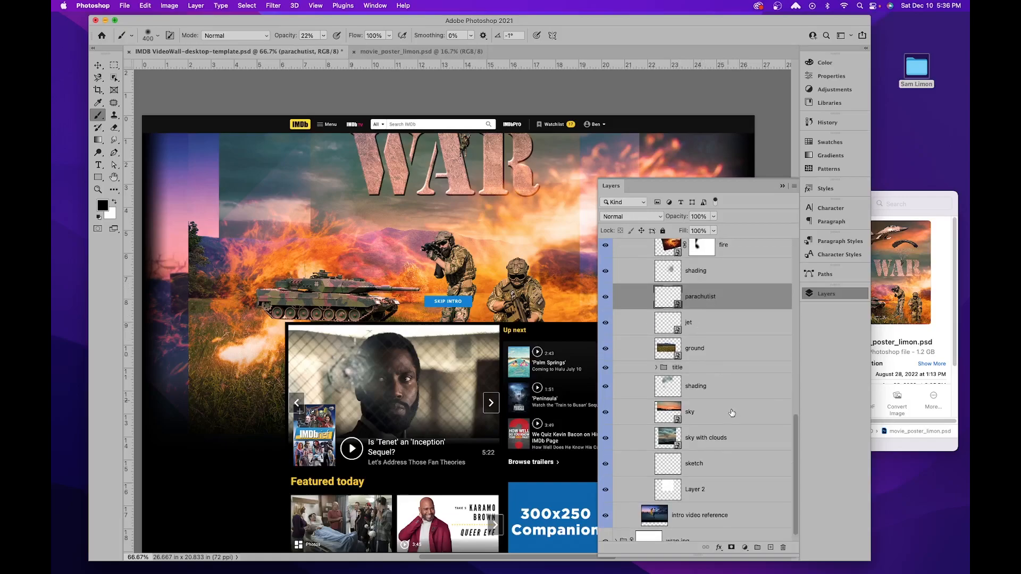
click(702, 367)
click(438, 168)
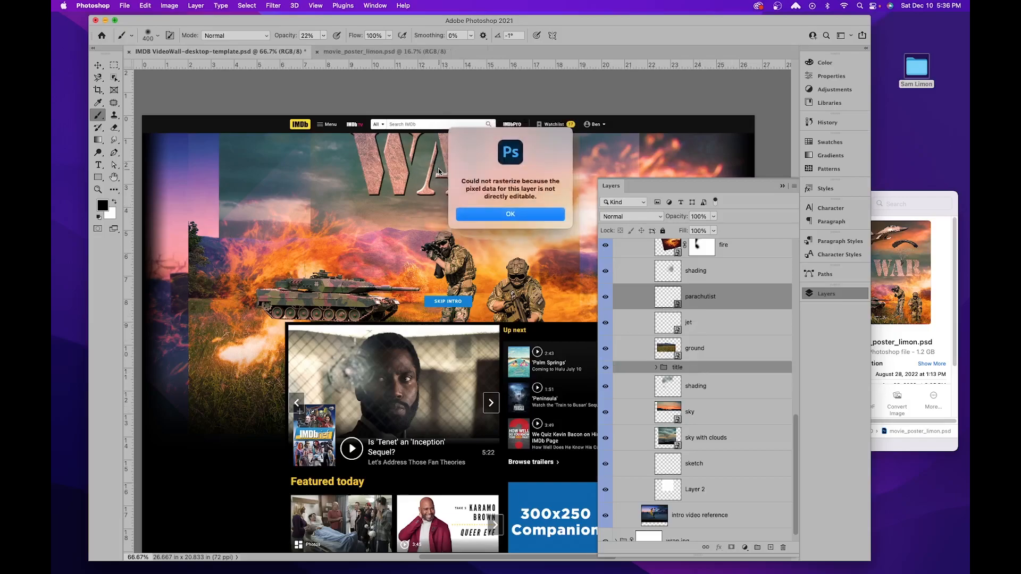
click(511, 215)
key(v)
drag(490, 163, 495, 193)
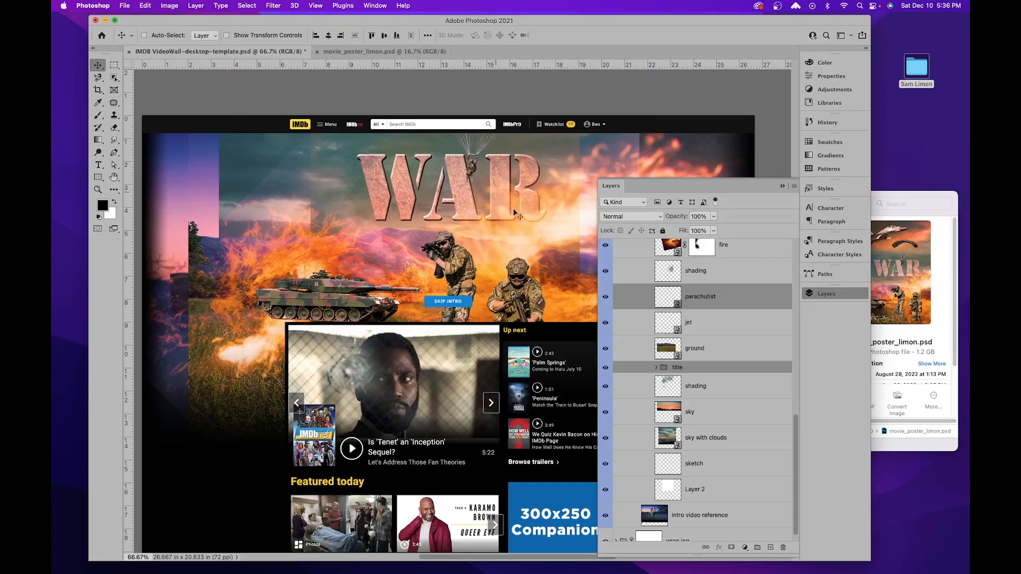
scroll(495, 193, right, 5)
scroll(496, 193, up, 3)
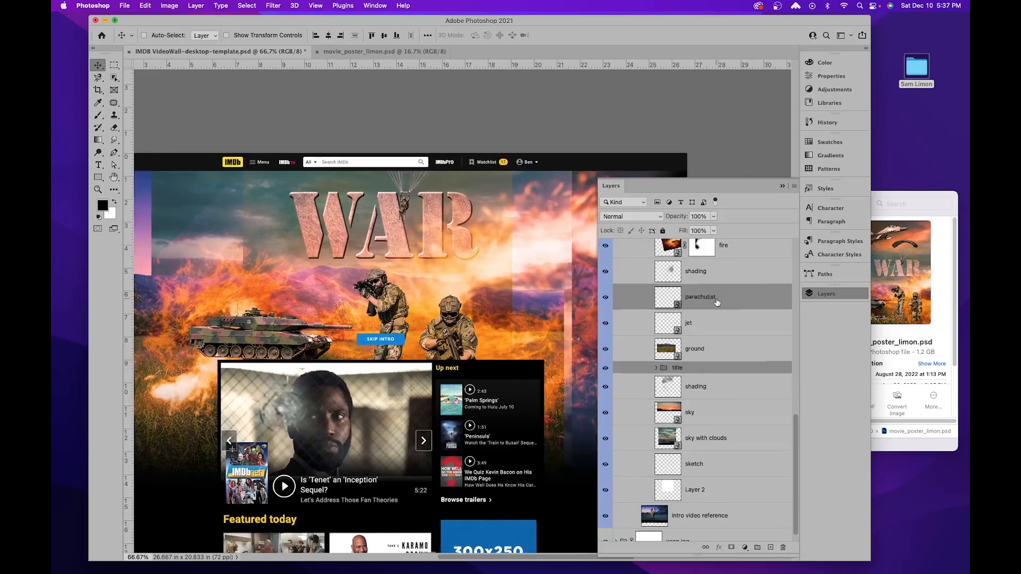
Step: Move only the parachutist layer to the right of the WAR title, just below the page header
click(716, 302)
drag(416, 189, 522, 239)
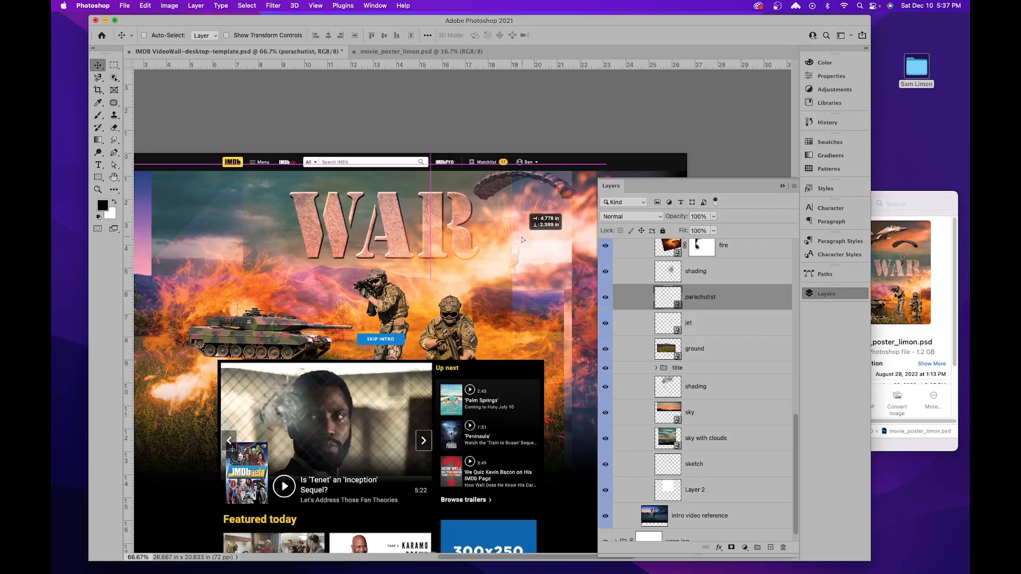
drag(522, 239, 521, 237)
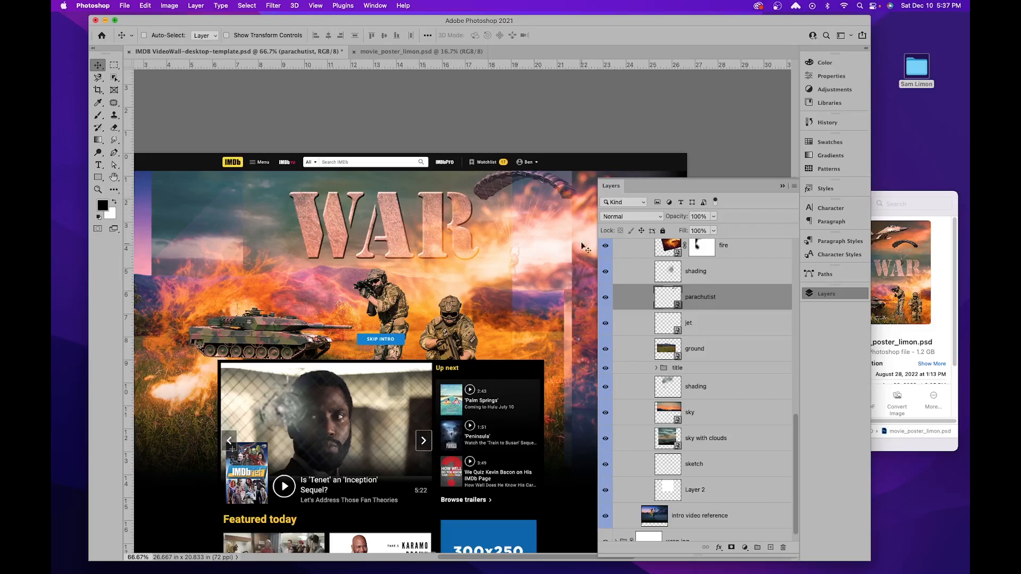
Step: Move the jet layer into the open sky on the left side of the WAR title
scroll(730, 401, up, 1)
scroll(723, 383, up, 10)
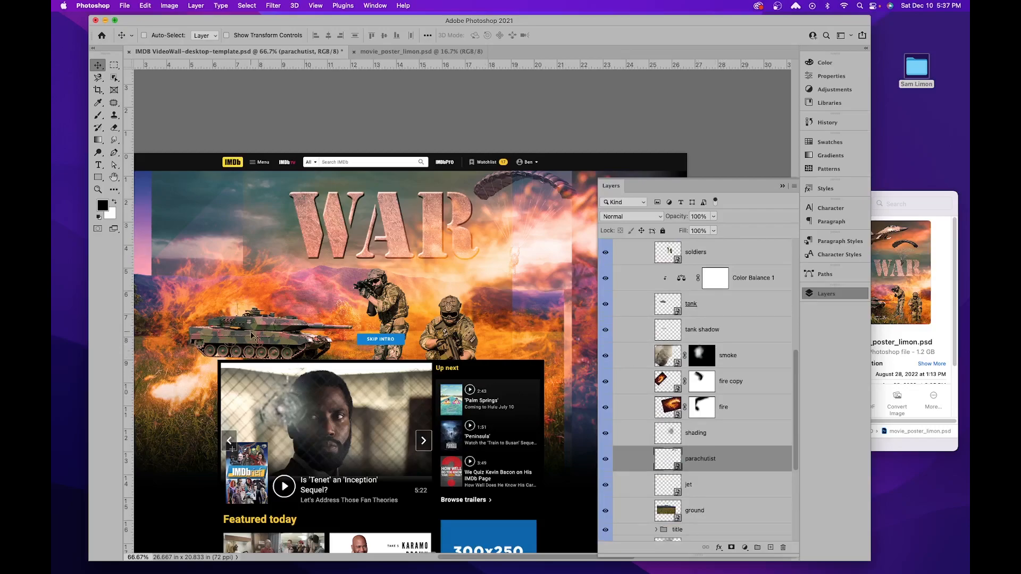
scroll(705, 356, up, 5)
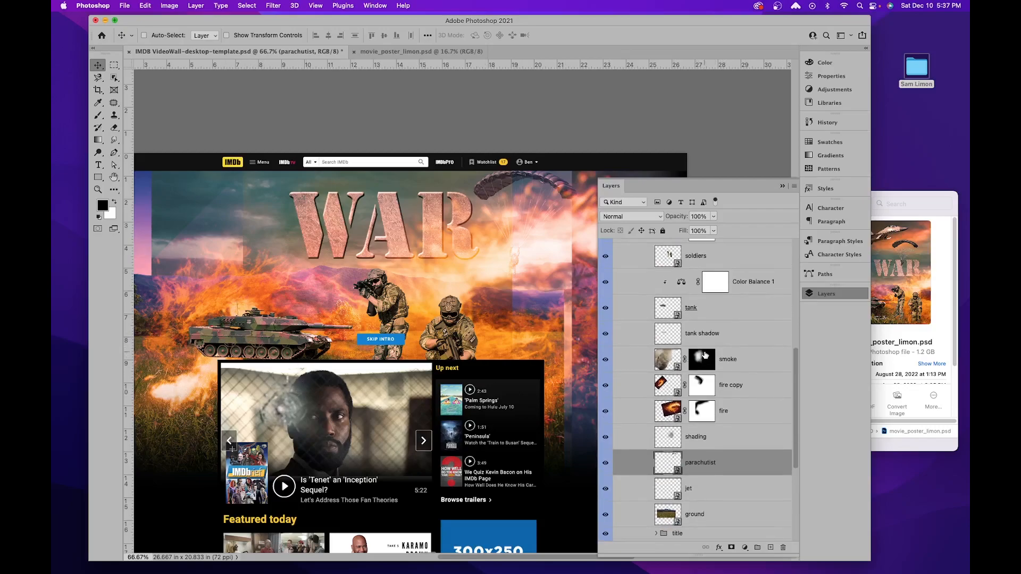
scroll(729, 379, down, 2)
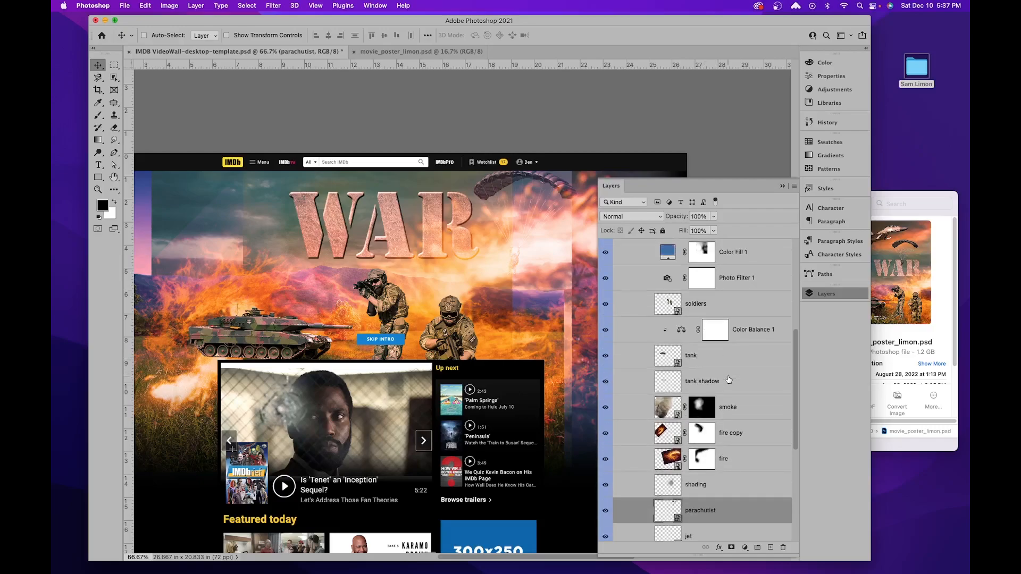
scroll(728, 380, down, 4)
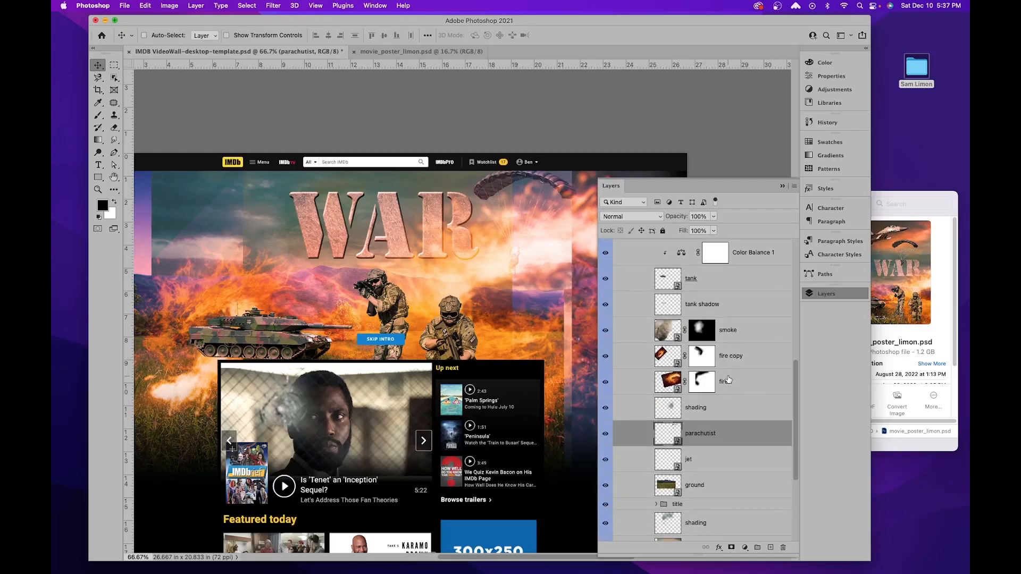
click(693, 462)
drag(292, 214, 440, 245)
drag(367, 224, 346, 238)
drag(522, 270, 425, 277)
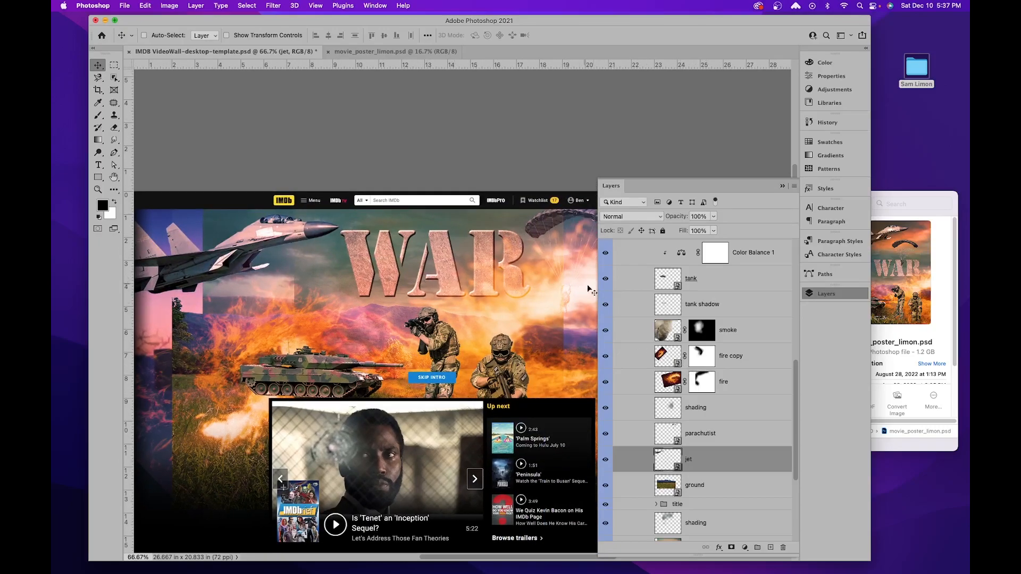
Step: Scale the title group to 97.19%, shift it left, and move the parachutist layer left to stay beside it
scroll(747, 489, down, 1)
click(698, 484)
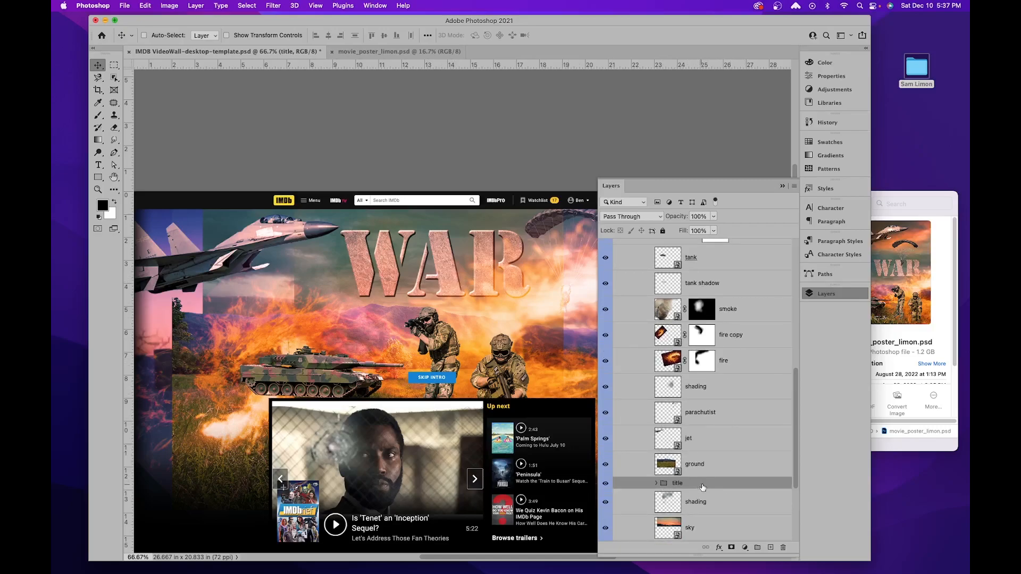
key(super+t)
drag(642, 140, 628, 148)
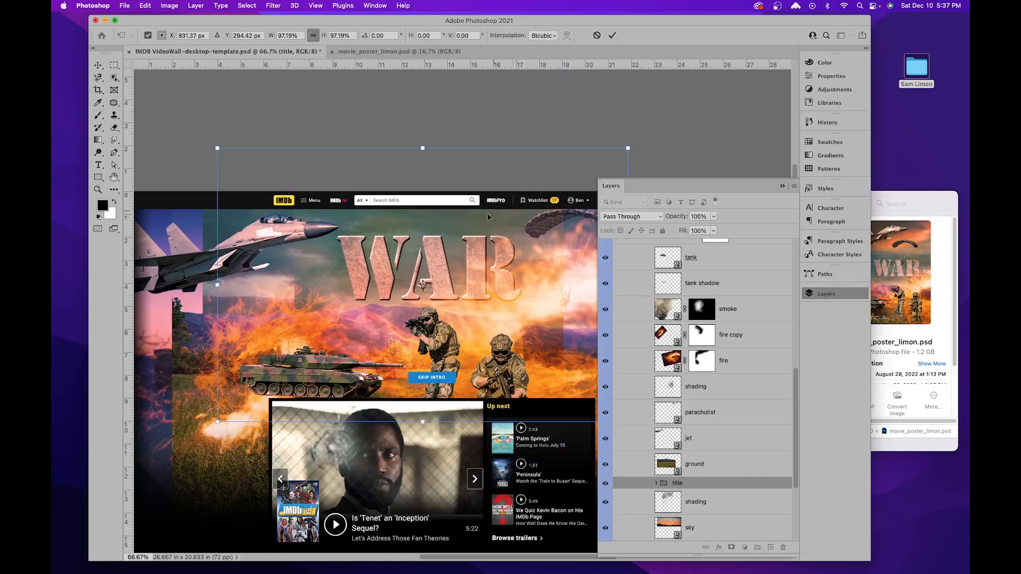
drag(436, 244, 412, 243)
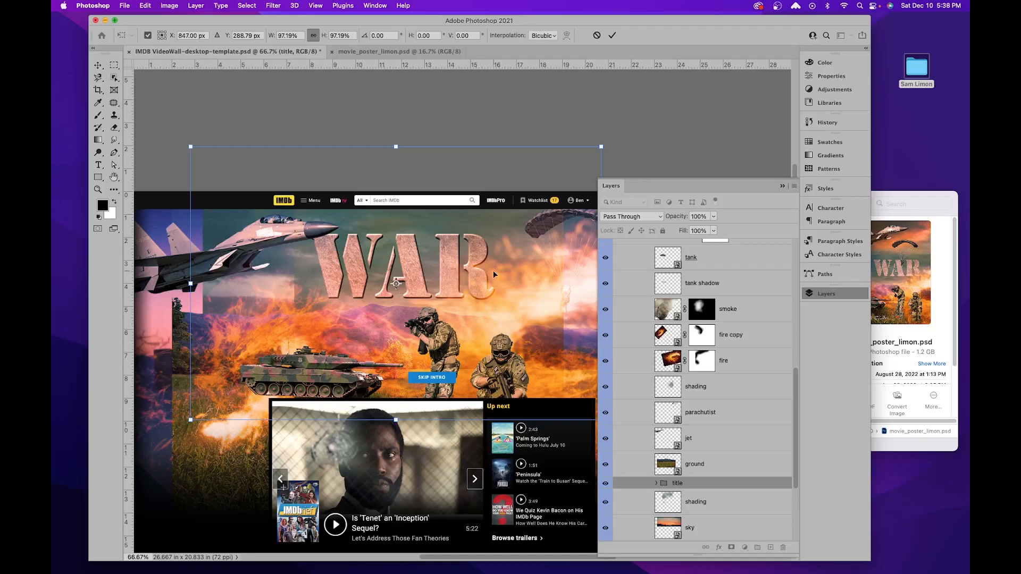
click(727, 419)
drag(582, 230, 553, 230)
Step: Move the soldiers layer slightly to the right and shift the tank layer right by a similar distance
drag(369, 291, 316, 191)
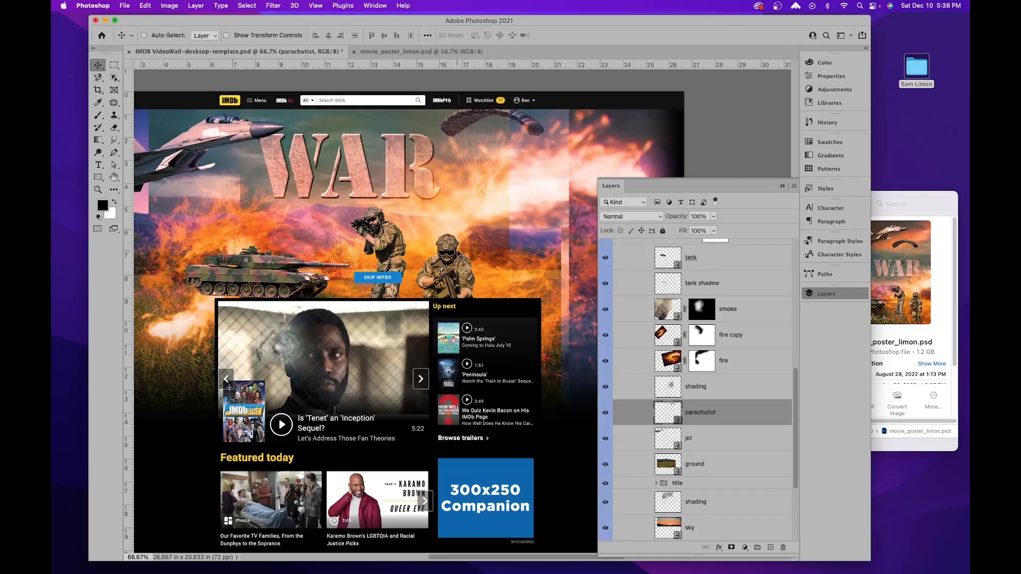
scroll(728, 464, down, 1)
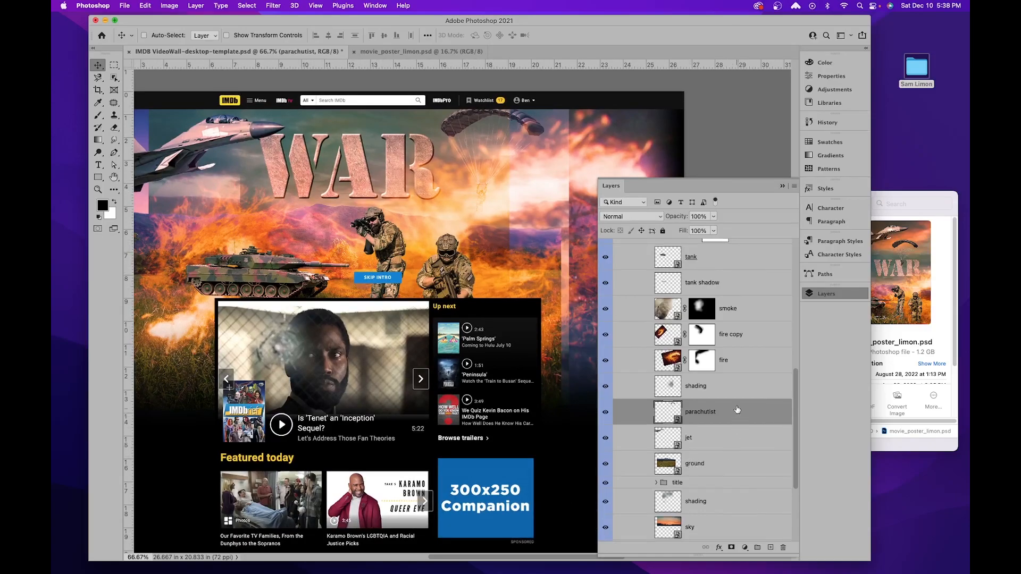
scroll(737, 413, up, 3)
scroll(736, 408, up, 1)
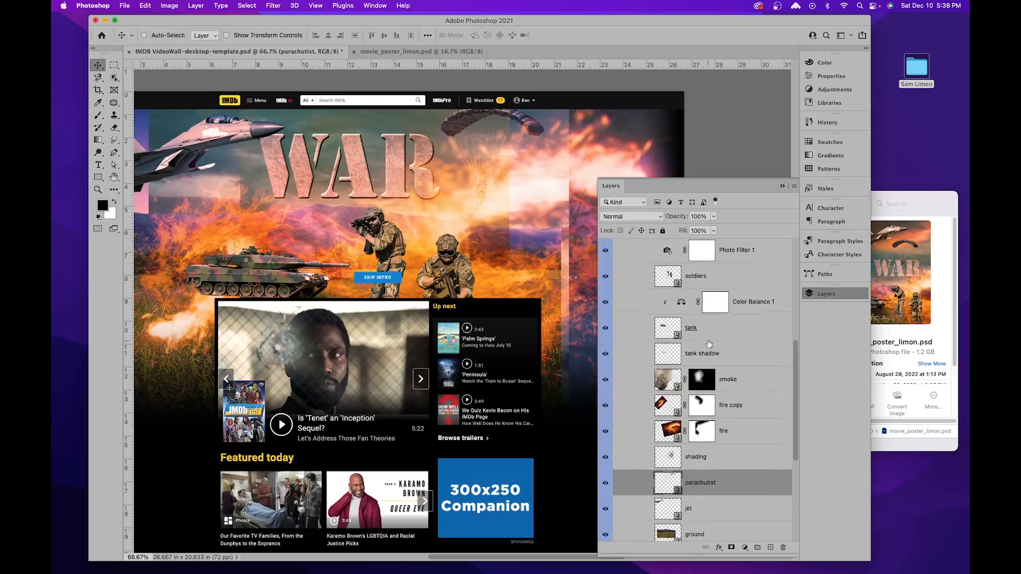
click(697, 275)
drag(468, 268, 498, 270)
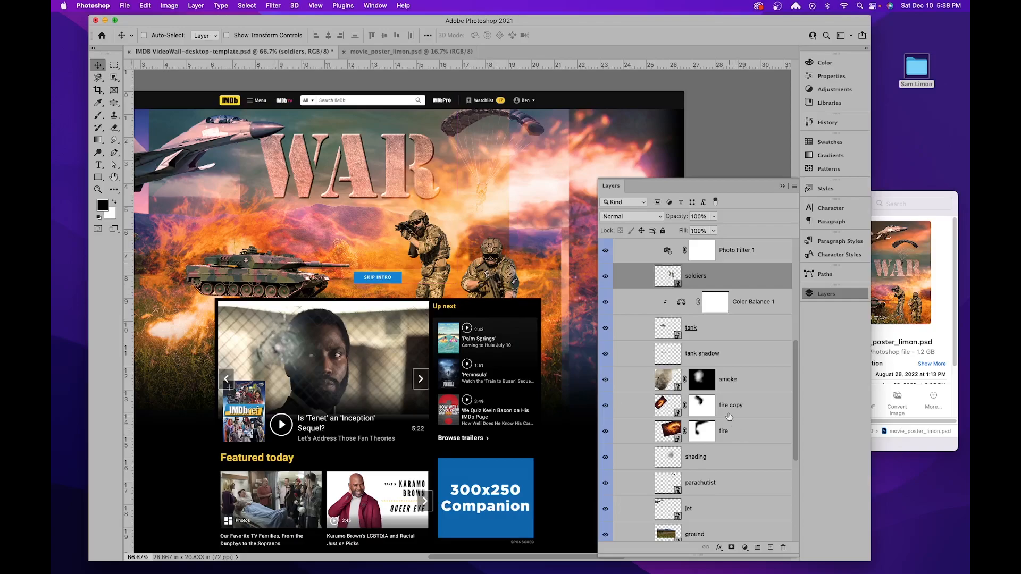
click(709, 331)
drag(282, 287, 311, 284)
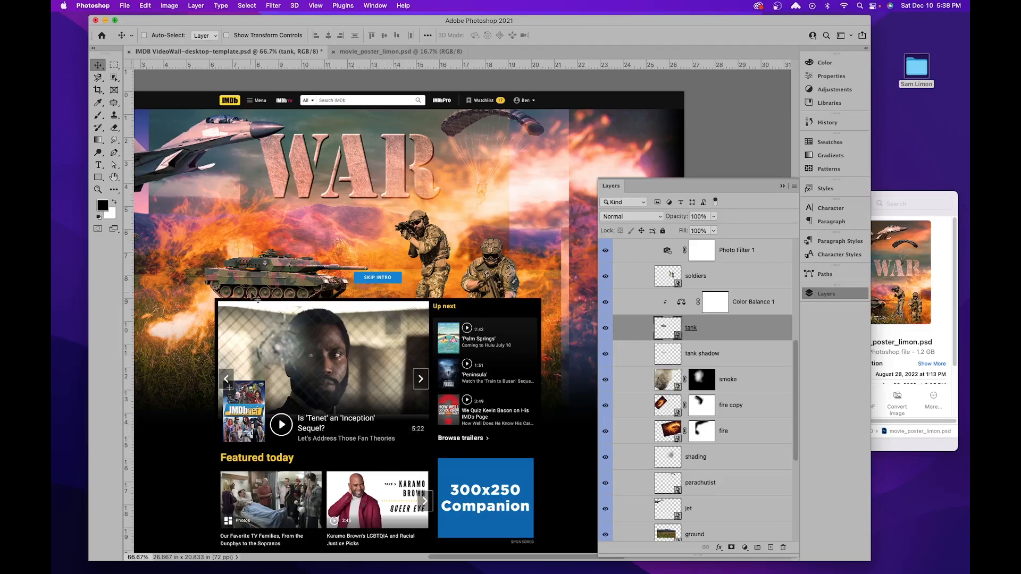
Step: Display the Color Fill 1 layer mask on its own and set the Brush to 55% opacity for painting white
drag(435, 331, 565, 341)
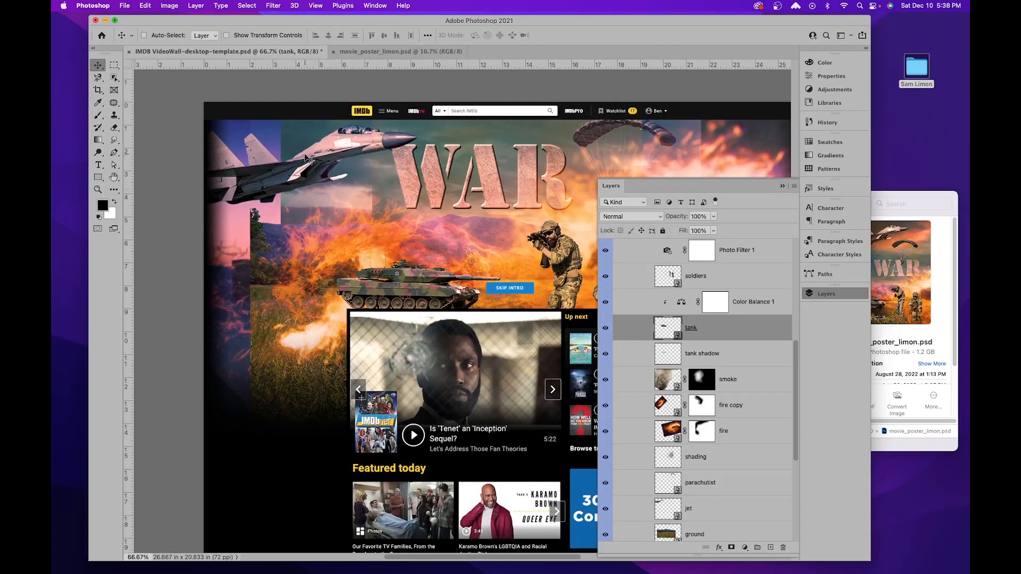
scroll(707, 441, up, 5)
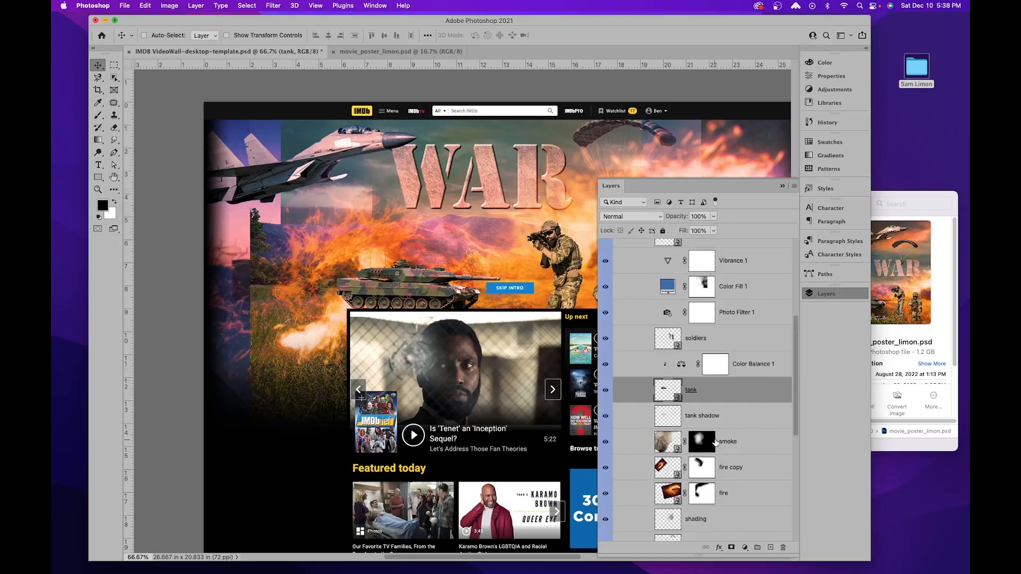
click(704, 336)
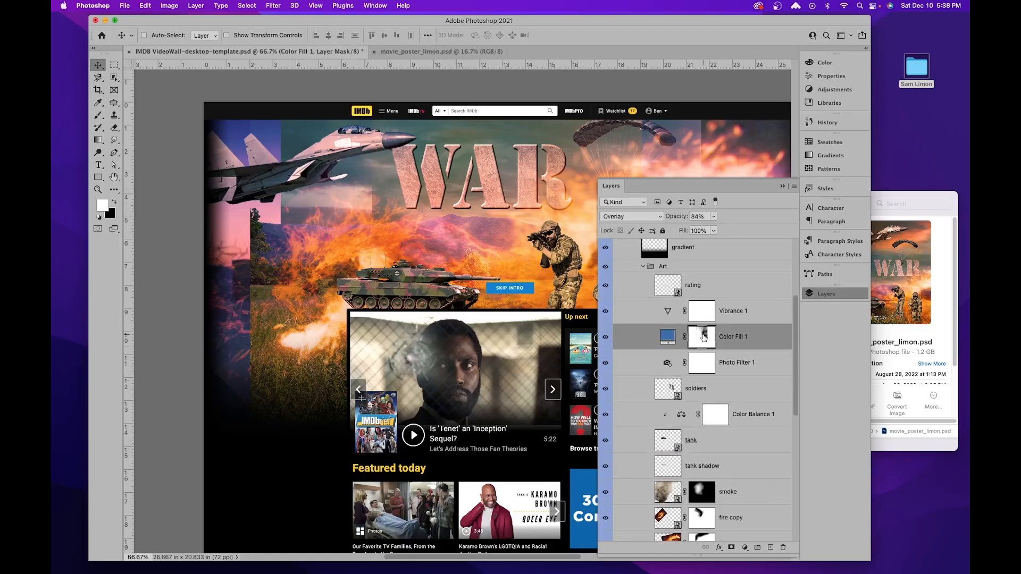
alt+click(702, 335)
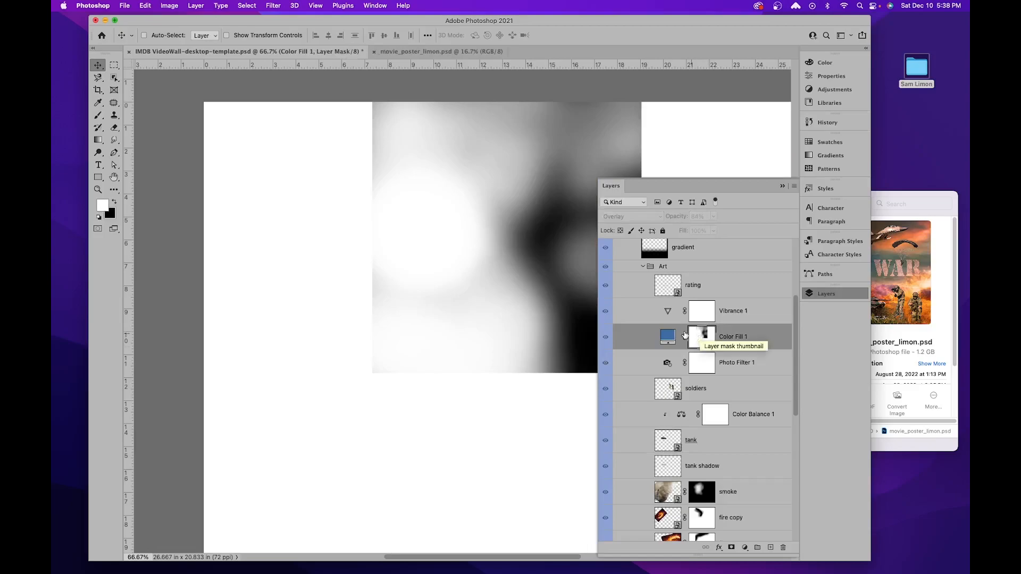
key(b)
key(x)
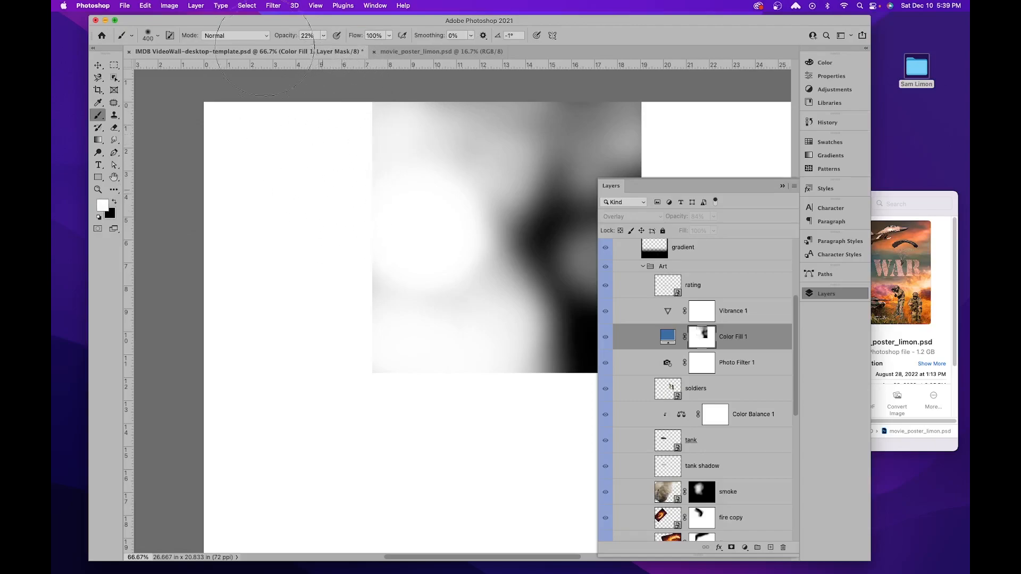
drag(338, 49, 339, 49)
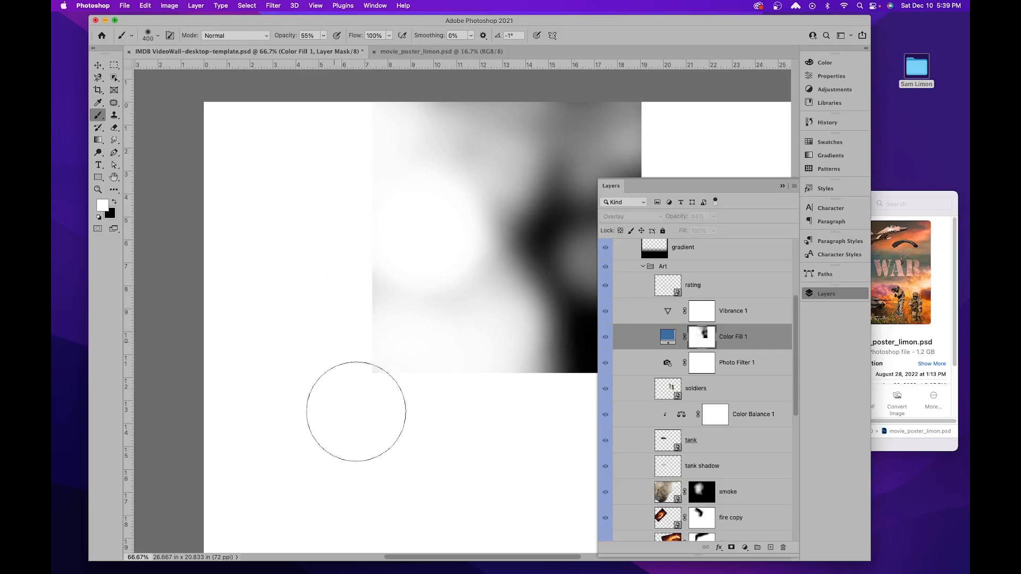
Step: Paint white over the hard left and right edges of the Color Fill 1 mask and return to the artwork view
drag(329, 312, 52, 300)
mouse_move(434, 225)
mouse_down()
mouse_move(388, 108)
mouse_move(415, 202)
mouse_move(409, 109)
mouse_move(433, 278)
mouse_move(420, 181)
mouse_move(413, 330)
mouse_move(417, 194)
mouse_move(394, 359)
mouse_move(426, 154)
mouse_move(416, 224)
mouse_move(398, 102)
mouse_up()
key(bracketleft)
key(bracketleft)
key(bracketleft)
mouse_move(379, 188)
mouse_down()
mouse_move(390, 381)
mouse_move(388, 218)
mouse_move(364, 416)
mouse_move(381, 273)
mouse_move(382, 387)
mouse_move(389, 292)
mouse_move(372, 390)
mouse_up()
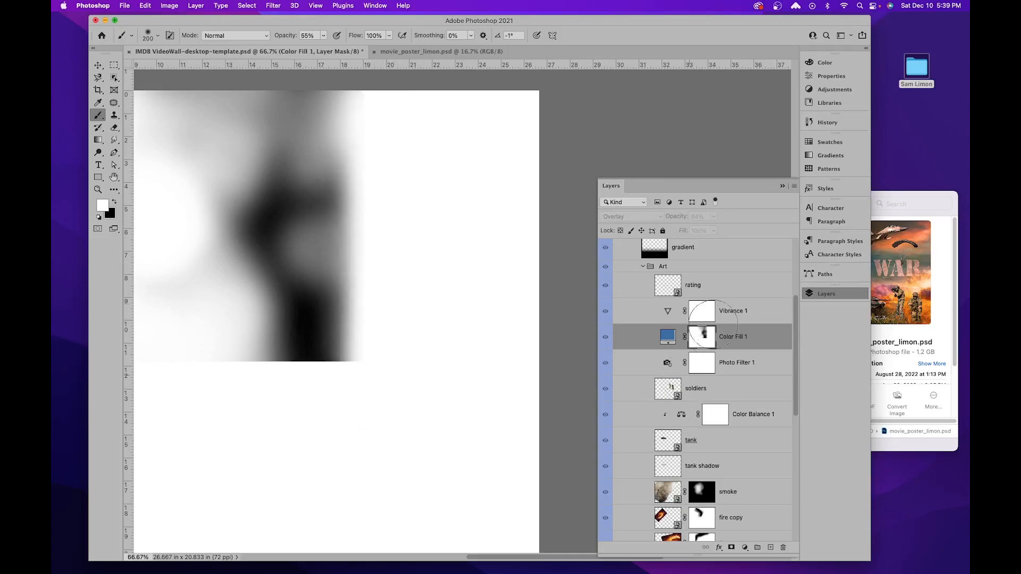
super+click(703, 338)
key(super+d)
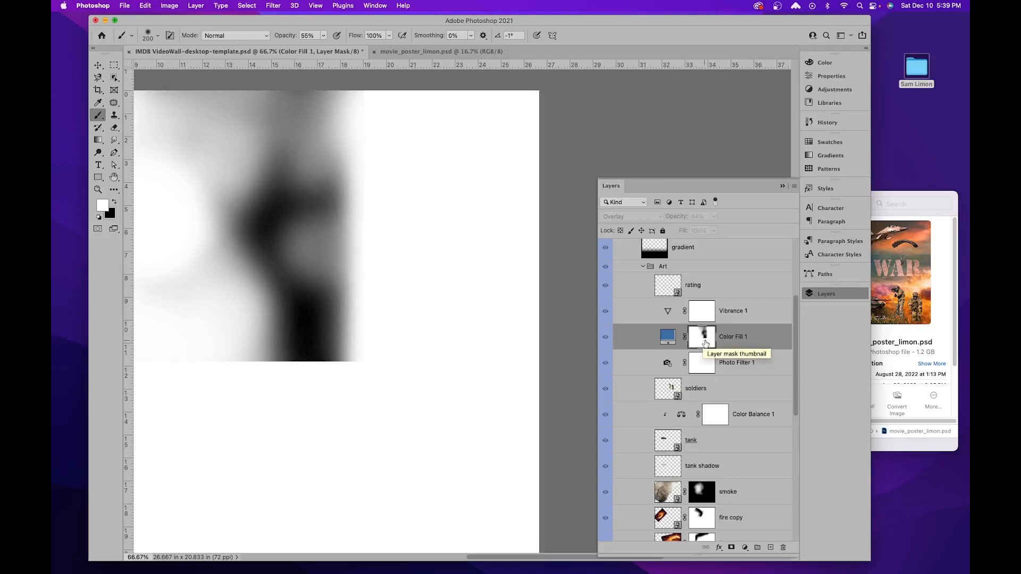
alt+click(705, 343)
drag(392, 366, 632, 398)
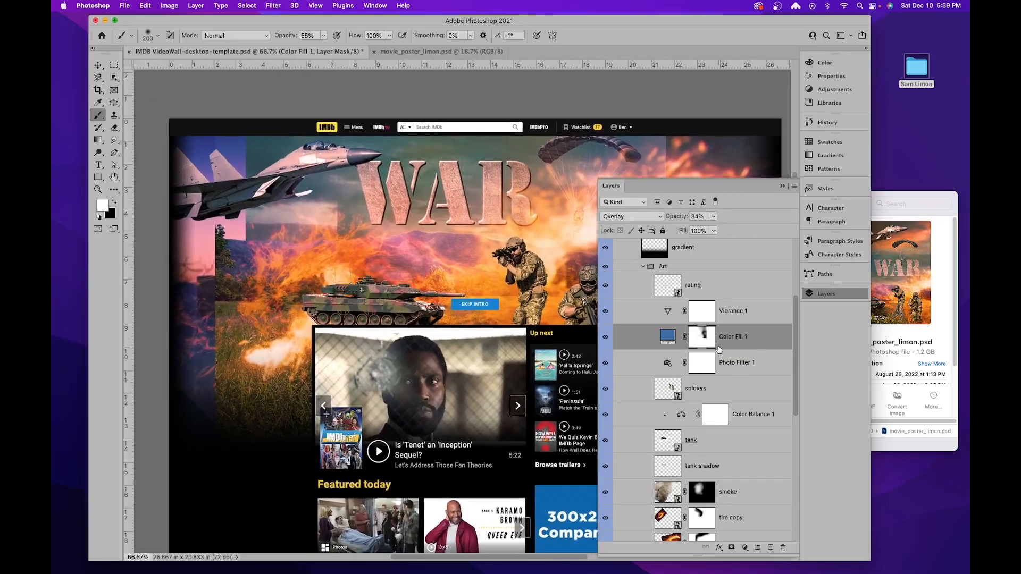
Step: Try placing the title group below the shading layer directly above sky, and undo that reordering
scroll(734, 372, down, 5)
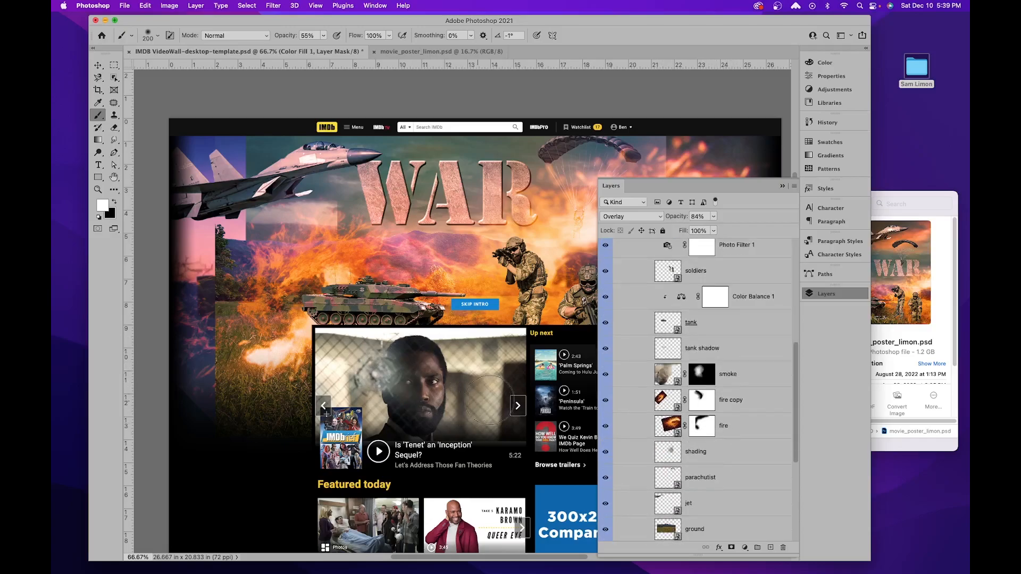
scroll(743, 479, down, 8)
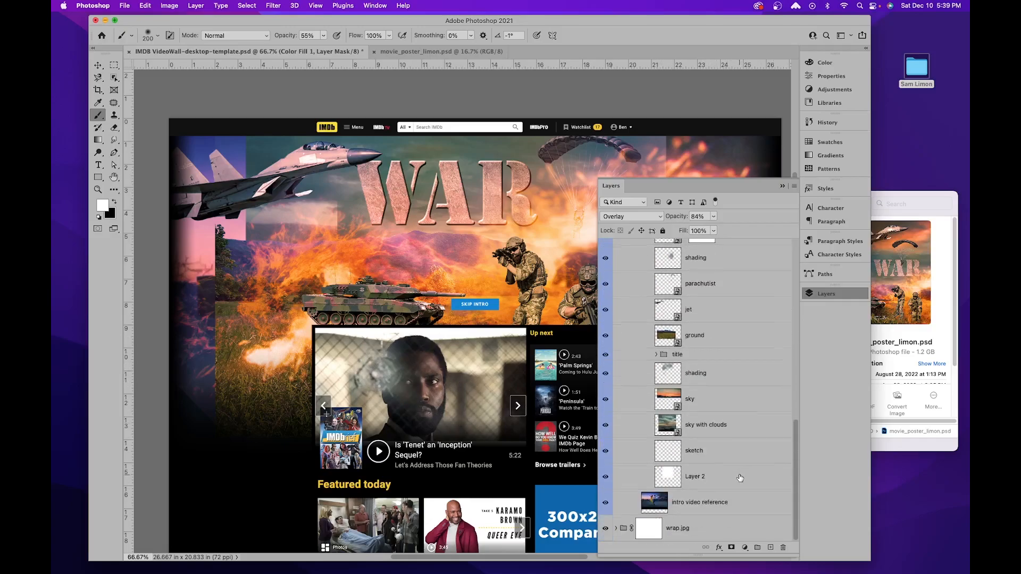
click(712, 407)
key(x)
drag(399, 233, 176, 278)
mouse_move(254, 288)
mouse_down()
mouse_move(584, 277)
mouse_move(424, 256)
mouse_up()
drag(630, 353, 605, 394)
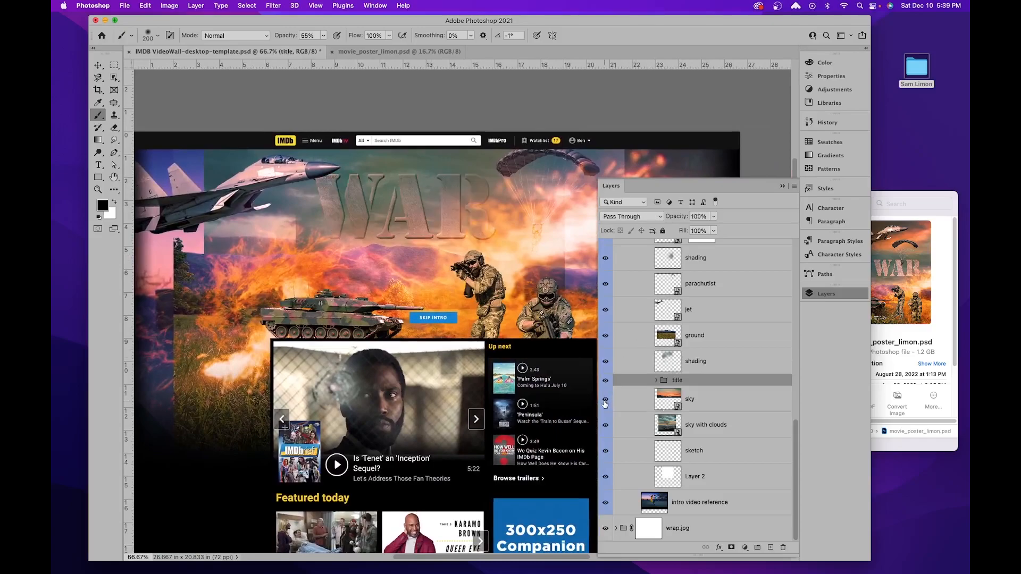
key(super+z)
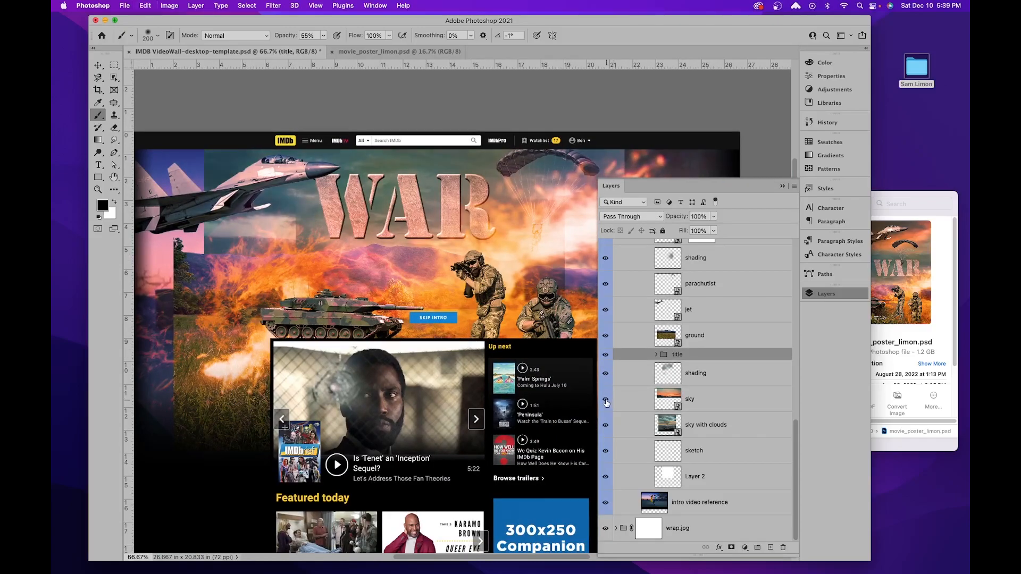
Step: Toggle the sky with clouds layer's visibility to check its coverage and duplicate the layer
click(605, 428)
click(605, 429)
click(607, 429)
click(710, 431)
drag(724, 435, 770, 547)
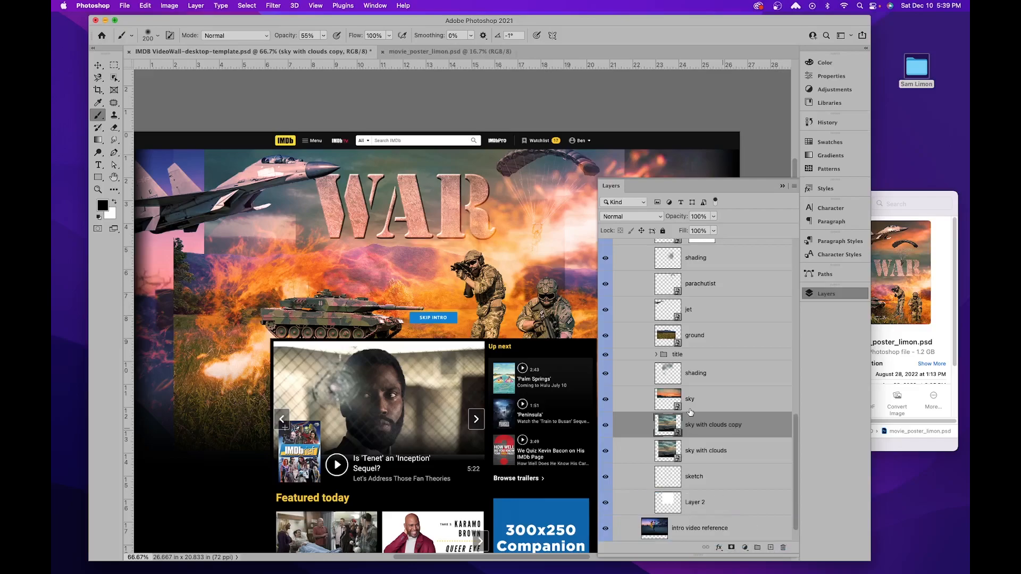
Step: Place the sky with clouds copy below the original layer and move it right to cover the page's right edge
key(v)
drag(447, 164, 581, 171)
drag(728, 428, 731, 468)
drag(464, 233, 319, 246)
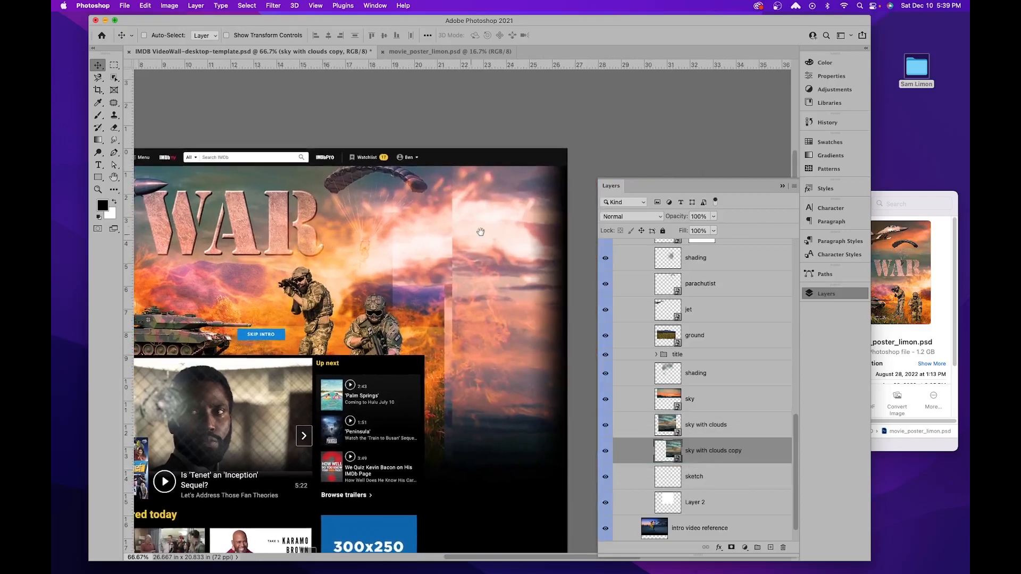
drag(547, 267, 566, 265)
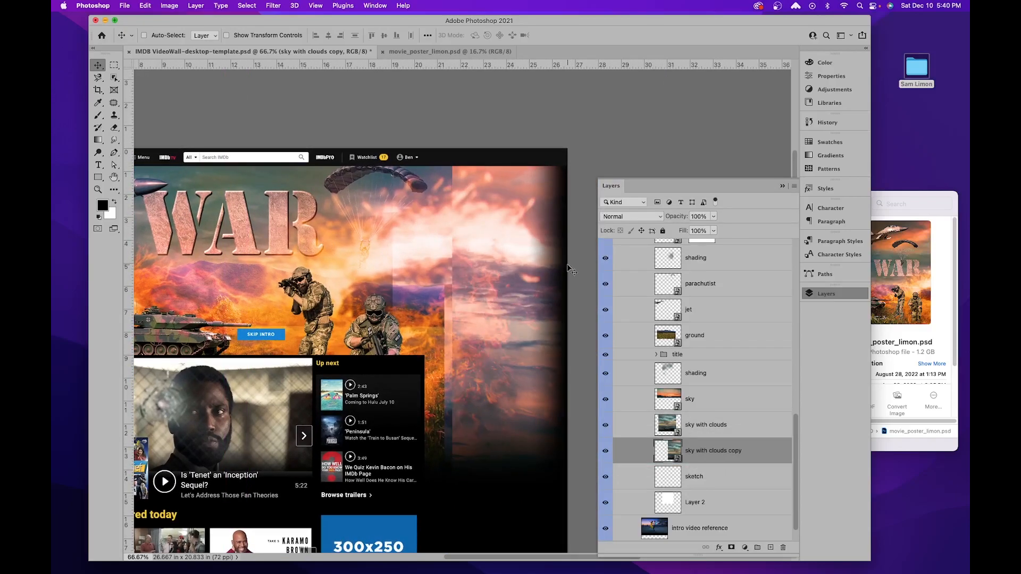
Step: Flip the sky with clouds copy horizontally and apply the transform
key(ctrl+t)
drag(445, 233, 466, 209)
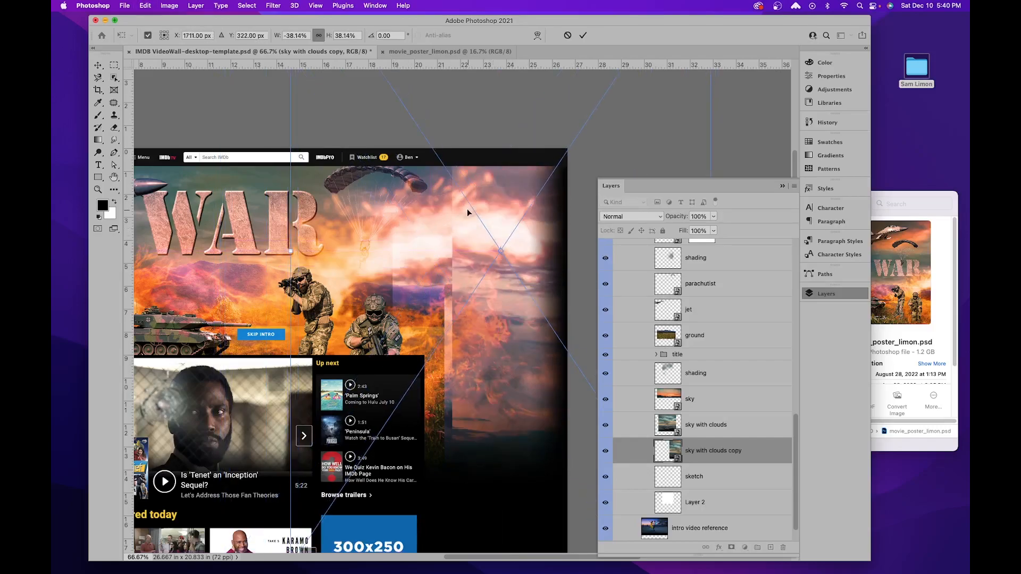
key(Return)
Step: Duplicate the sky with clouds layer again, place the new copy beneath the original, and move it left over the page's left edge
drag(702, 427, 770, 548)
drag(712, 425, 712, 477)
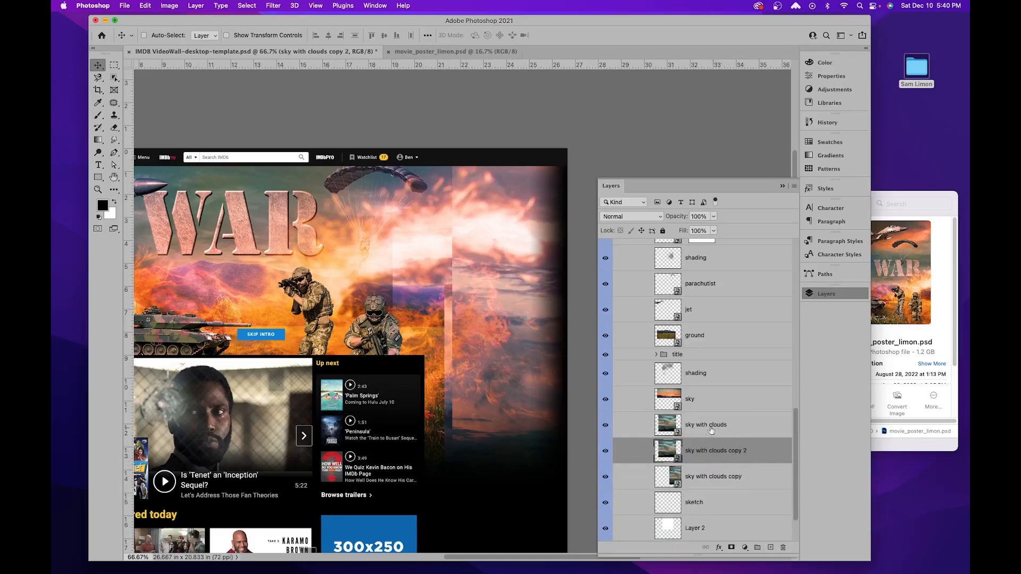
scroll(478, 253, left, 10)
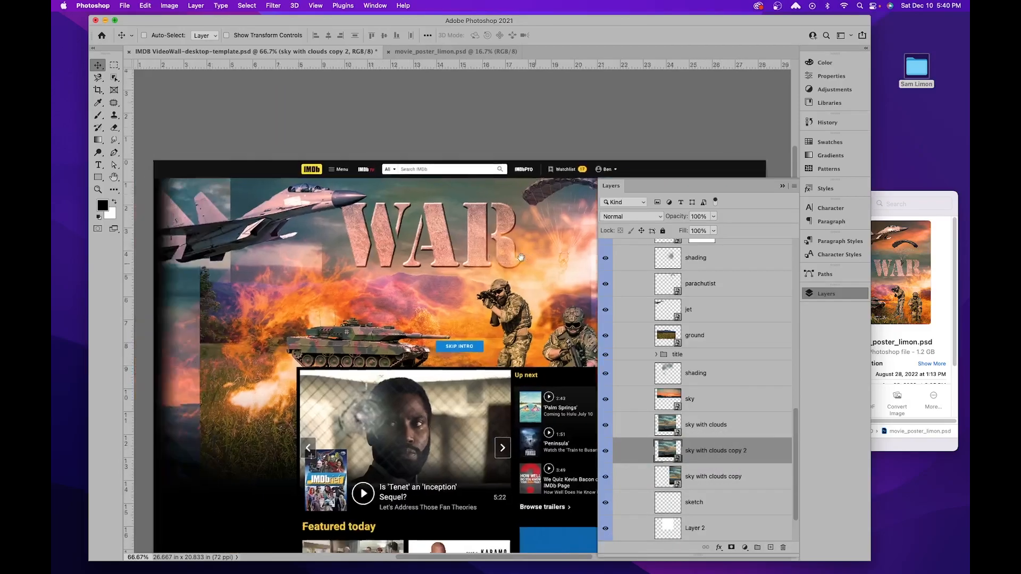
drag(401, 260, 610, 297)
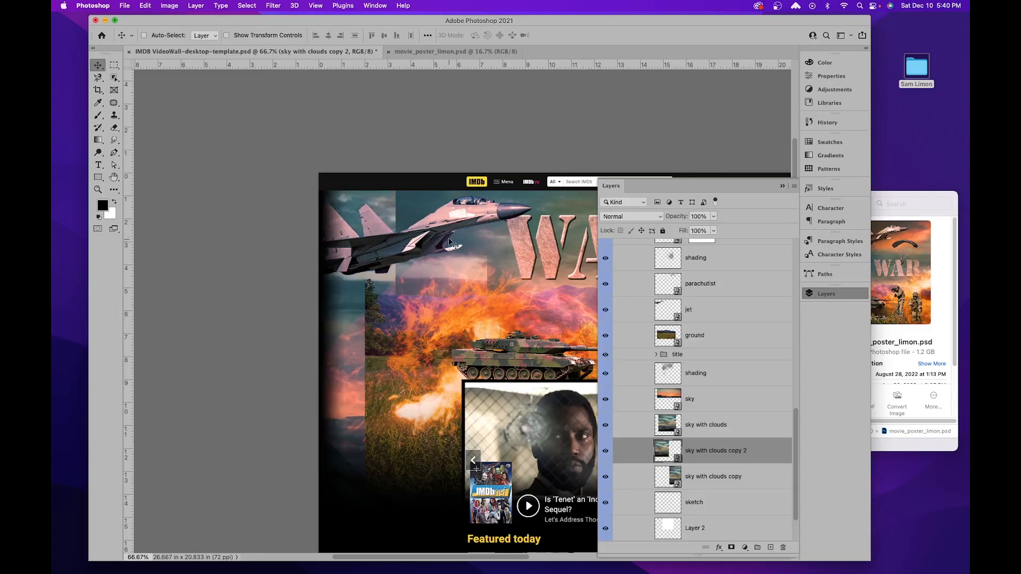
Step: Shift the sky with clouds copy 2 downward, and paint out the left edge of the sky with clouds layer in black on a new layer mask
drag(394, 242, 399, 278)
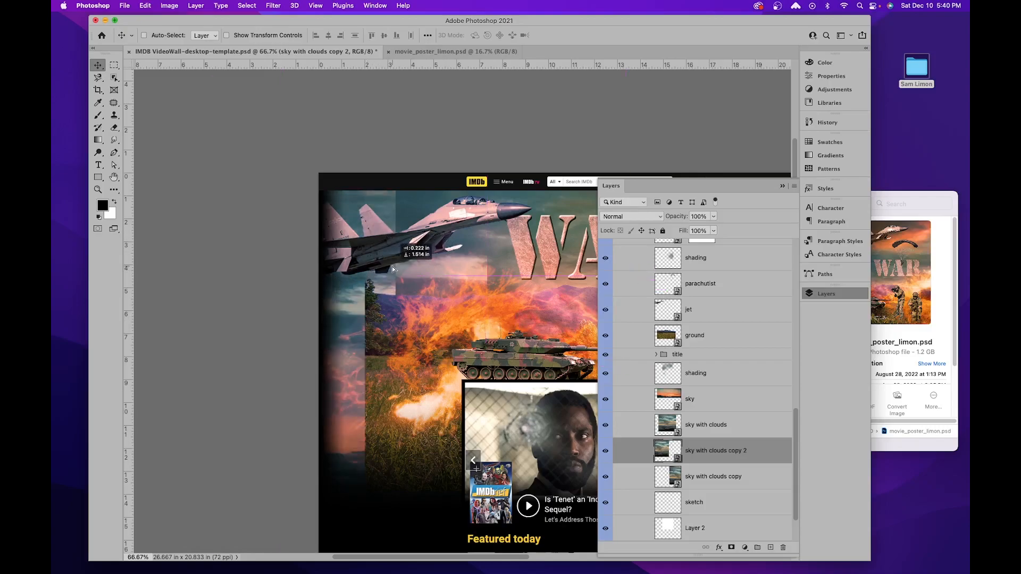
click(695, 423)
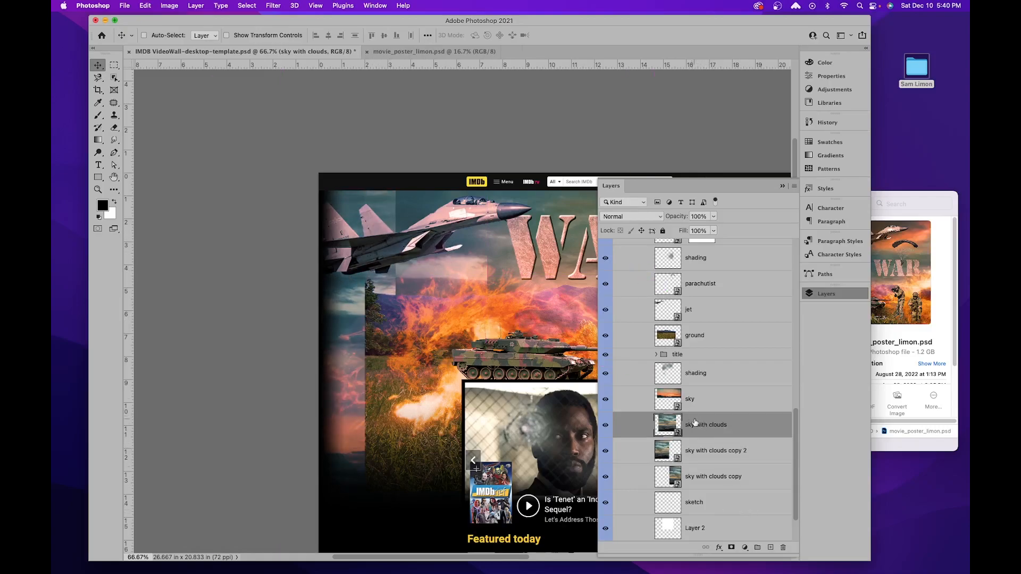
click(732, 547)
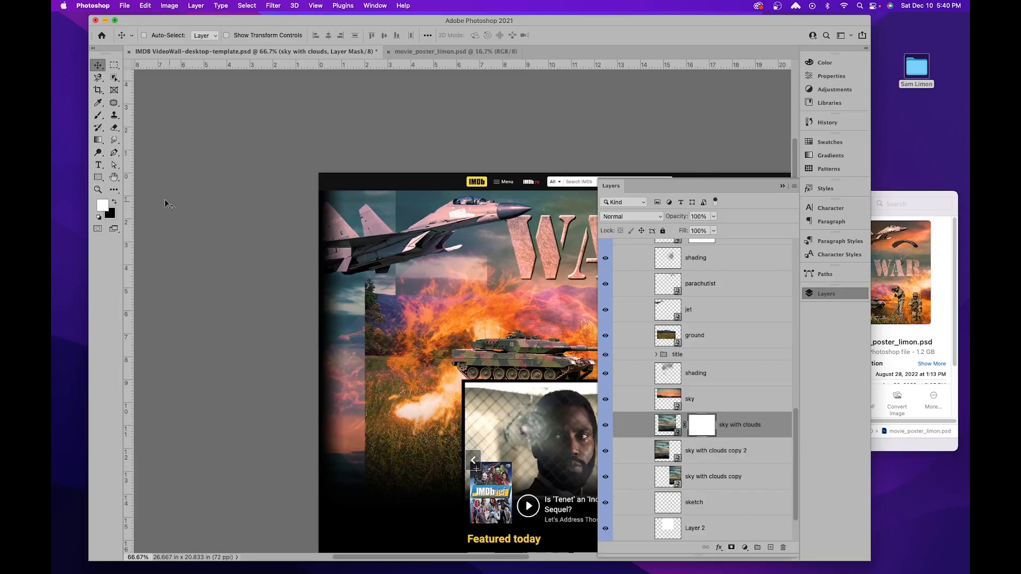
click(98, 116)
click(113, 205)
click(322, 36)
mouse_move(399, 167)
mouse_down()
mouse_move(378, 267)
mouse_move(373, 181)
mouse_move(374, 263)
mouse_move(409, 224)
mouse_up()
Step: Paint out the right edge of the sky with clouds layer on its mask, down to the bottom of the artwork
drag(580, 252, 389, 257)
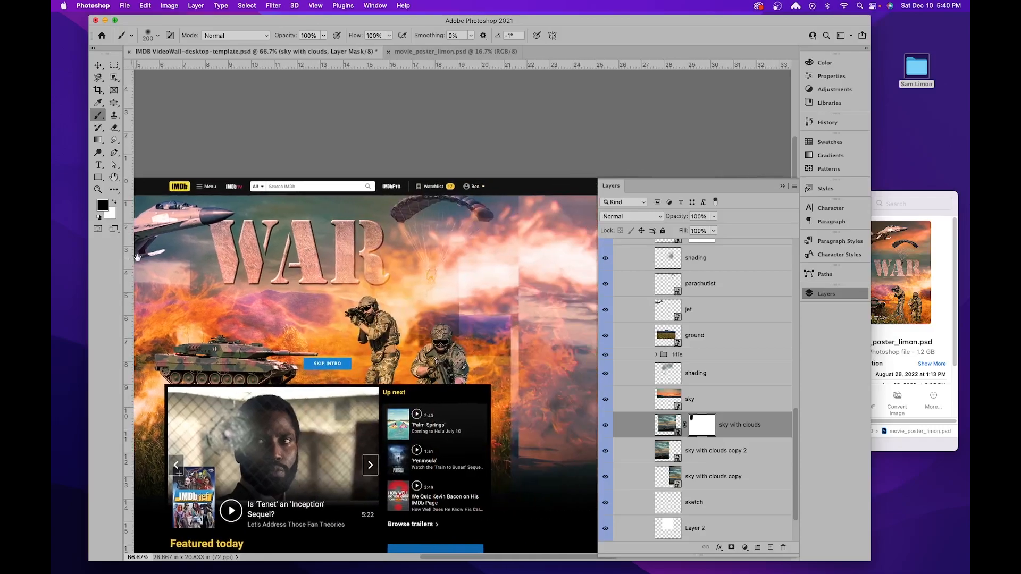
mouse_move(516, 206)
mouse_down()
mouse_move(531, 285)
mouse_move(534, 235)
mouse_move(534, 357)
mouse_up()
drag(529, 398, 535, 453)
drag(345, 161, 511, 144)
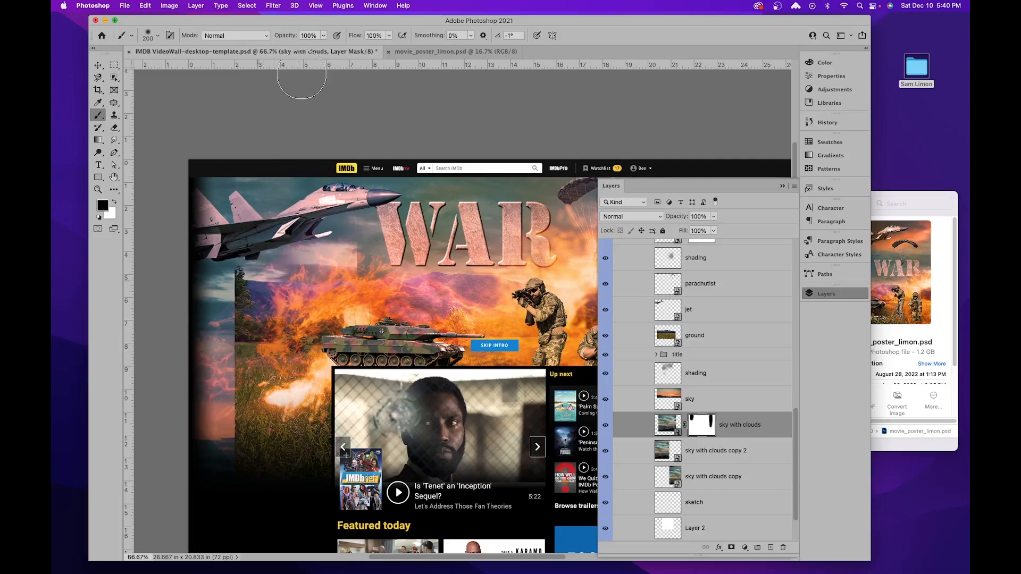
Step: Set the brush opacity to 11% and toggle the sky and shading layers to trace the hard edge beneath the jet
mouse_move(324, 37)
mouse_down()
mouse_move(319, 48)
mouse_move(285, 53)
mouse_up()
drag(447, 297, 234, 293)
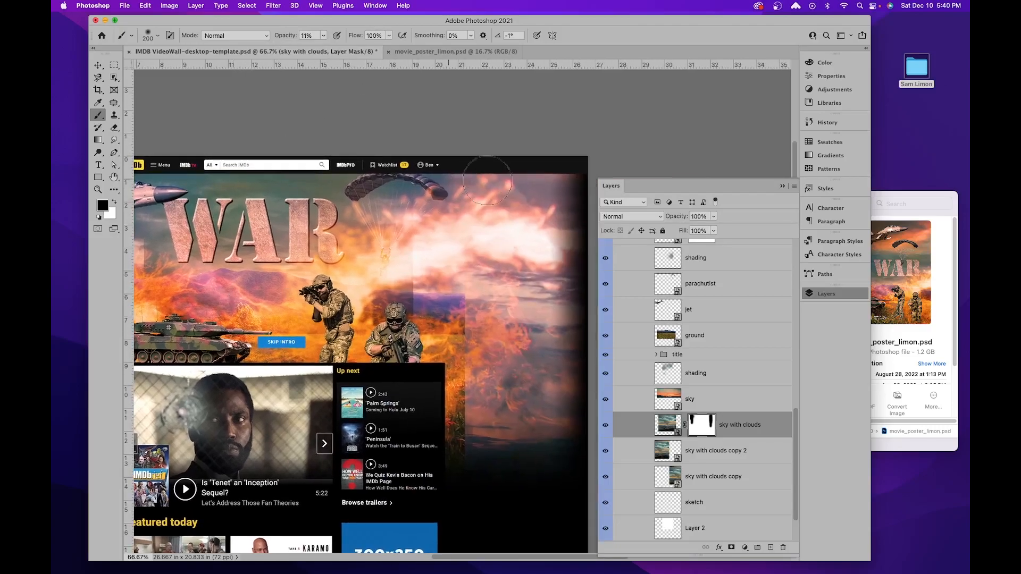
drag(173, 234, 532, 339)
key(super+plus)
key(super+plus)
mouse_move(236, 337)
mouse_down()
mouse_move(502, 344)
mouse_move(521, 401)
mouse_move(407, 286)
mouse_move(395, 313)
mouse_up()
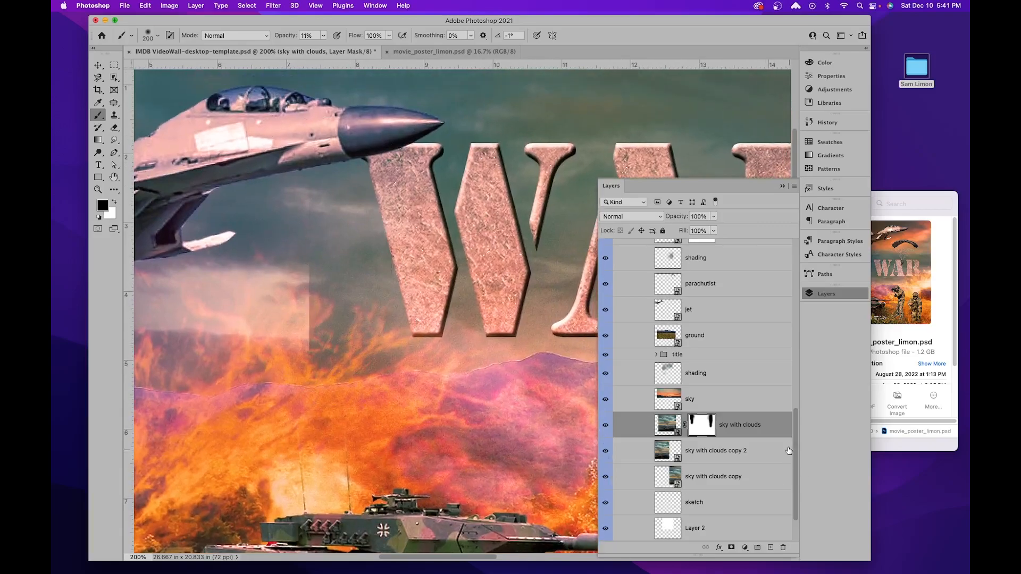
click(605, 451)
click(606, 400)
click(605, 373)
Step: Add a layer mask to the shading layer below the title group and paint out its hard edge beneath the jet using a 100 px brush at 83% opacity
click(677, 378)
click(732, 548)
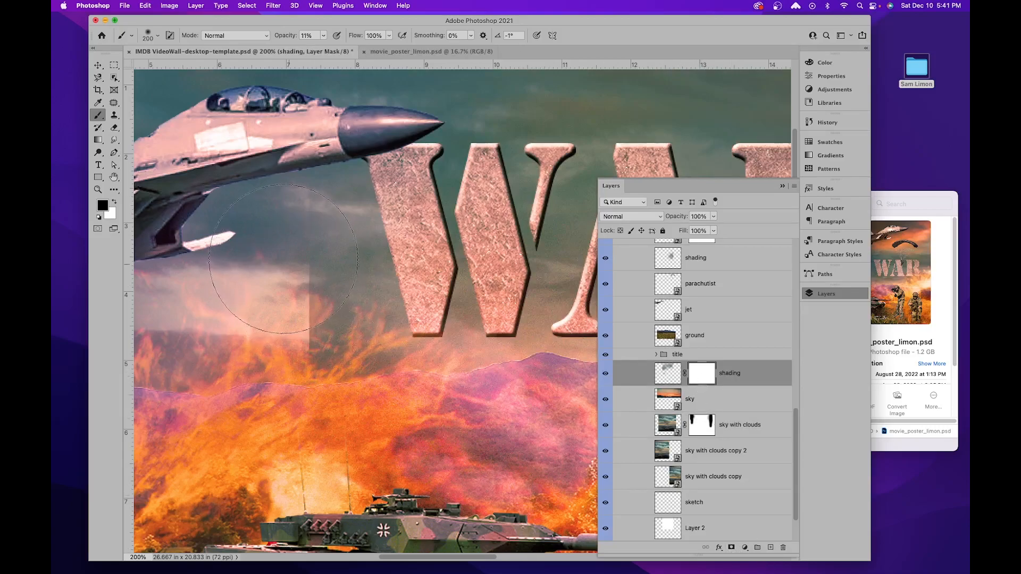
key(bracketleft)
key(bracketleft)
key(bracketleft)
key(bracketleft)
click(323, 36)
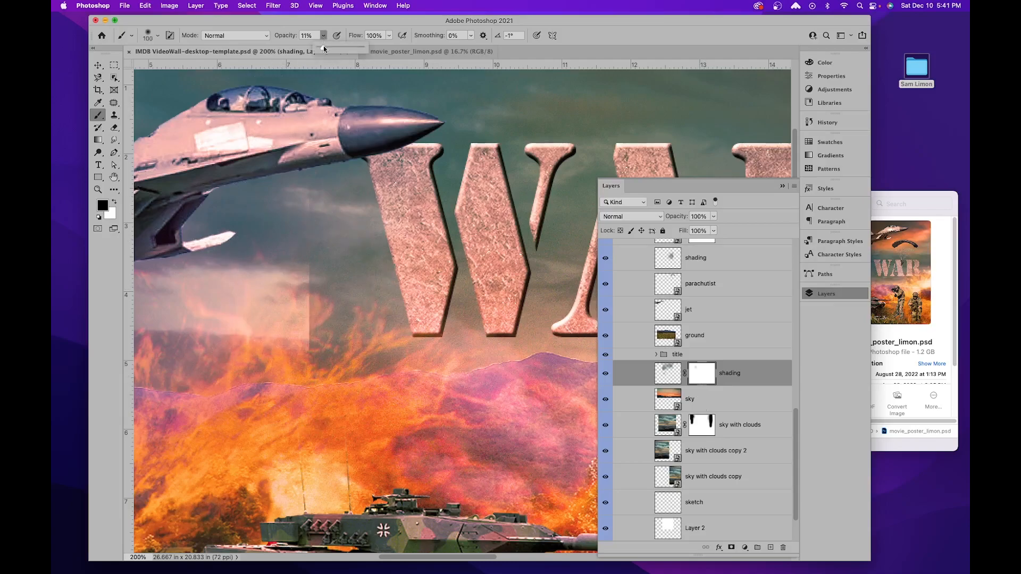
click(350, 28)
mouse_move(295, 329)
mouse_down()
mouse_move(286, 375)
mouse_move(275, 157)
mouse_move(307, 379)
mouse_up()
drag(271, 179, 301, 276)
Step: Paint out the shading layer's right hard edge beside the parachutist on its mask, and toggle the layer's visibility to check the blend
drag(559, 314, 183, 286)
drag(585, 370, 385, 356)
drag(478, 331, 375, 338)
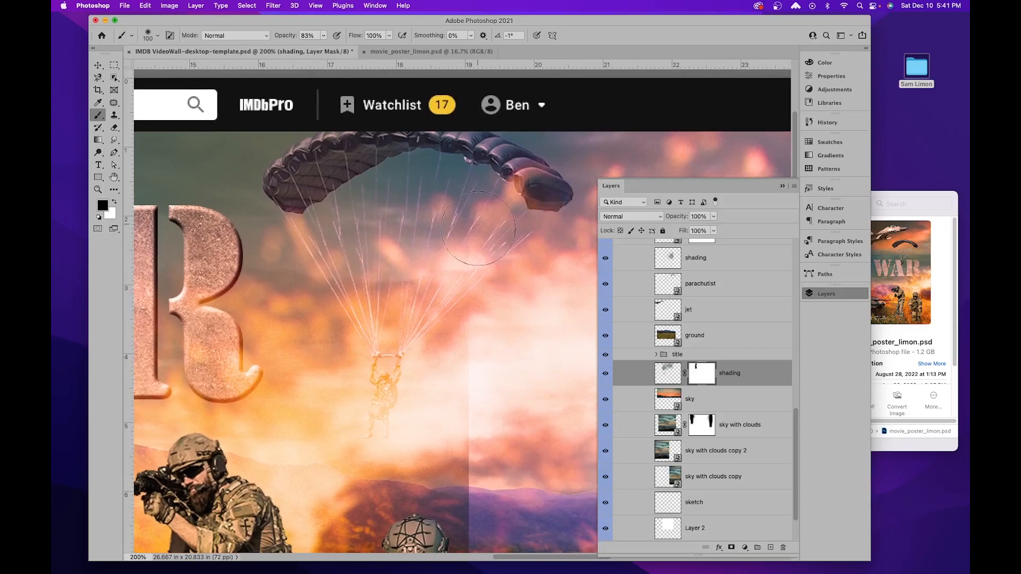
drag(480, 506, 471, 307)
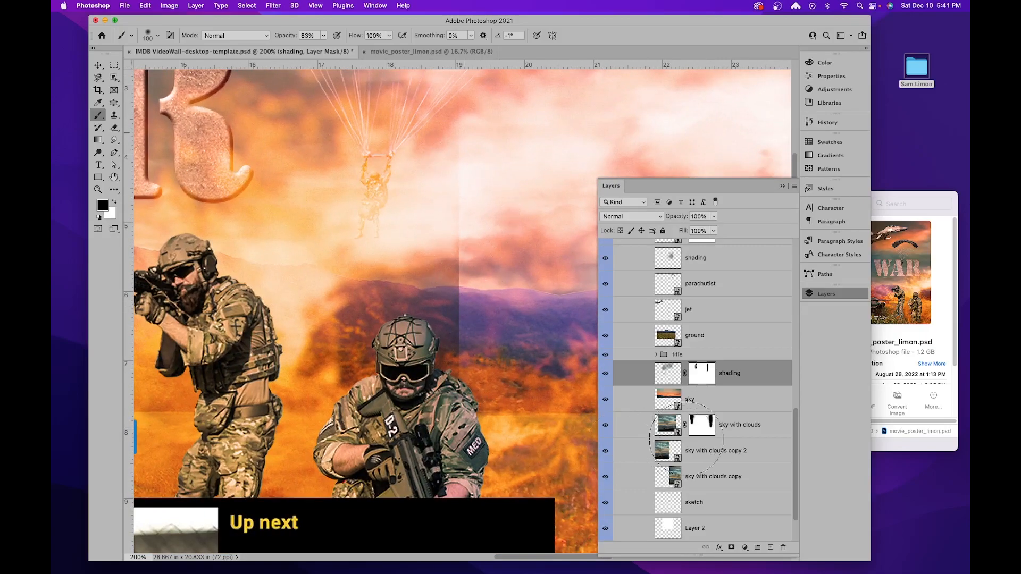
click(606, 375)
click(606, 372)
click(606, 373)
click(606, 373)
Step: Examine the artwork from edge to edge for remaining seams and gaps in the sky and ground
mouse_move(328, 245)
mouse_down()
mouse_move(358, 337)
mouse_move(438, 399)
mouse_up()
drag(139, 315, 456, 315)
drag(292, 313, 563, 263)
drag(318, 292, 454, 200)
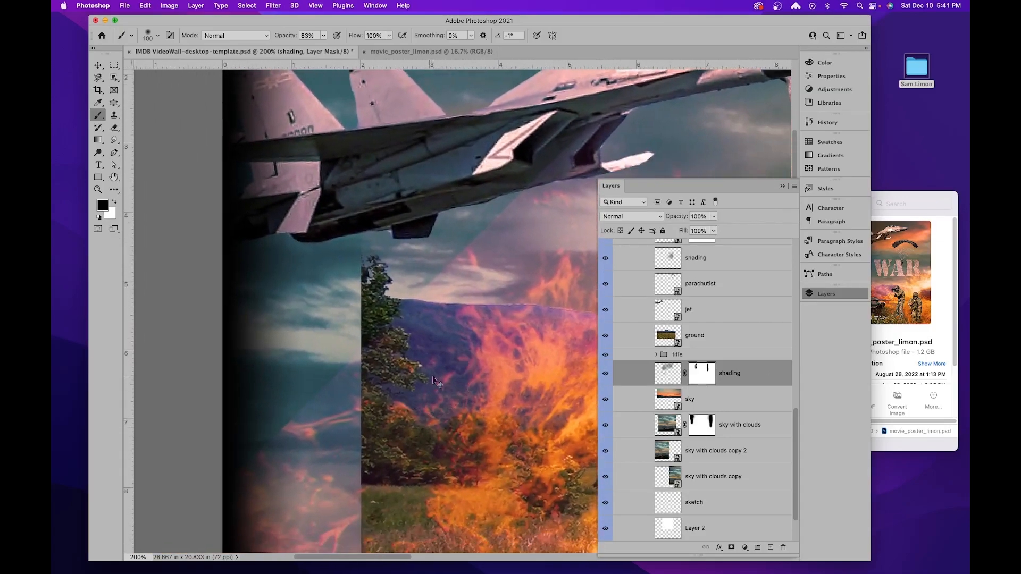
key(super+minus)
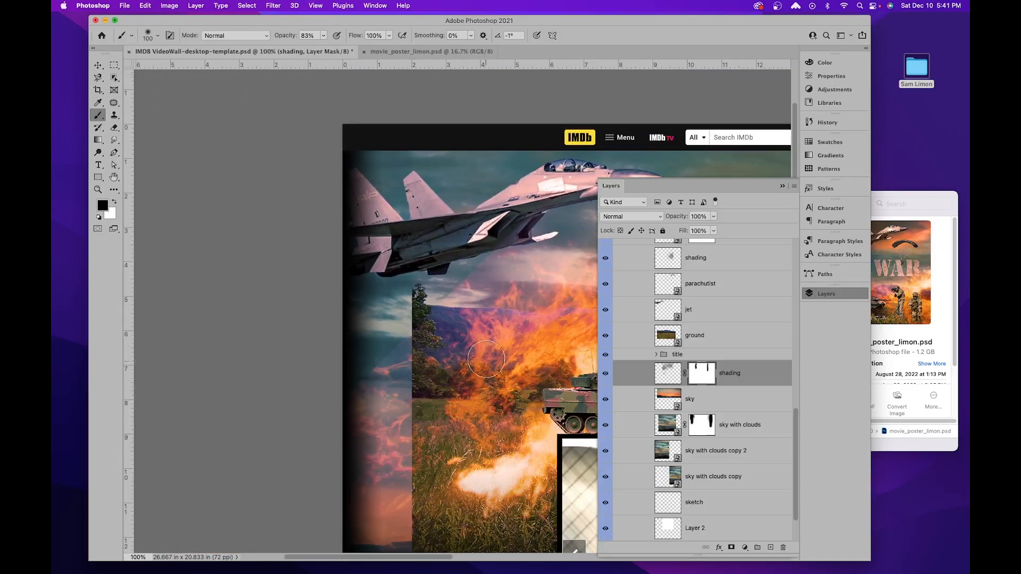
drag(482, 391, 399, 378)
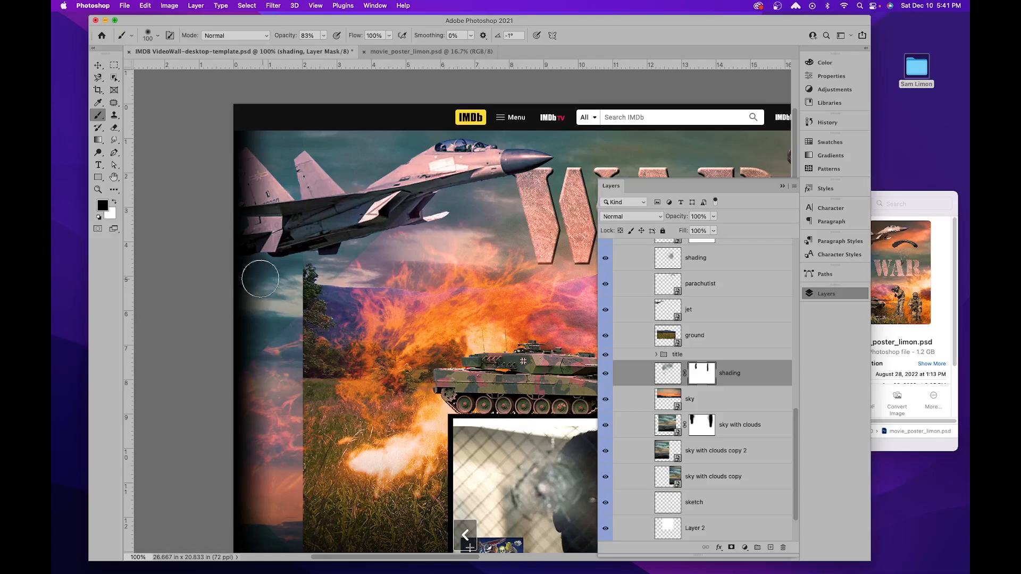
drag(551, 369, 180, 375)
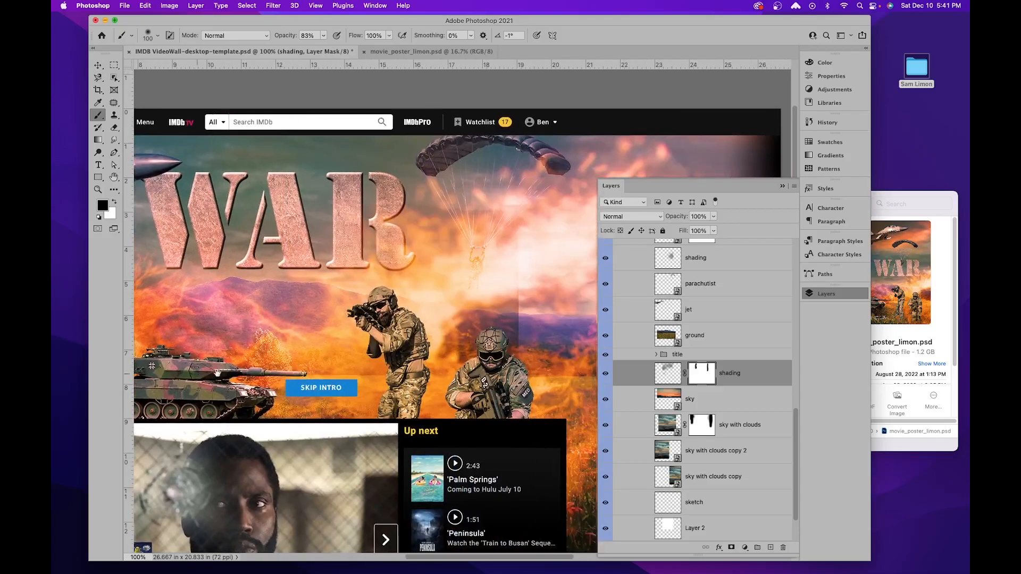
drag(281, 263, 574, 188)
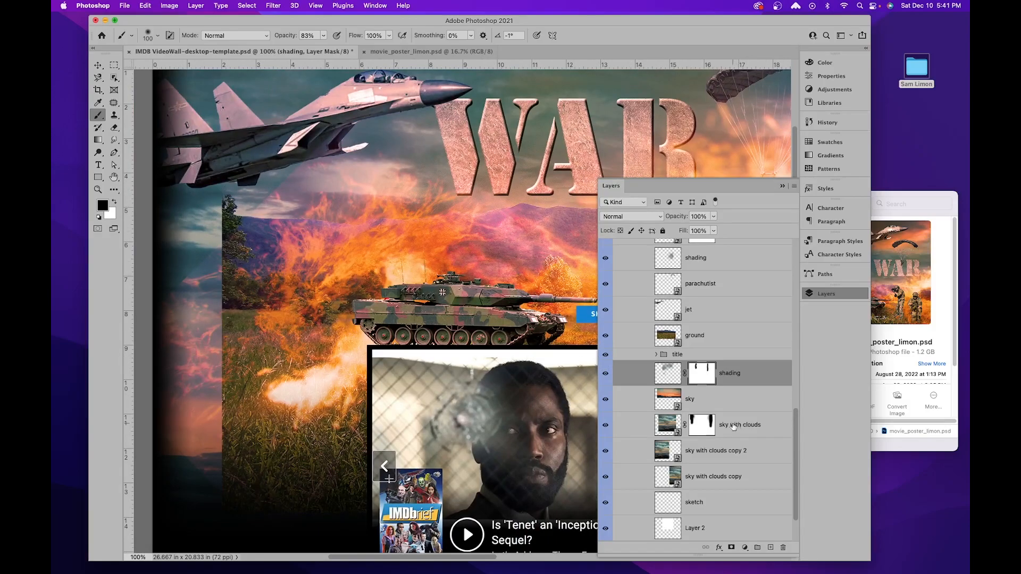
Step: Duplicate the ground layer, place the copy beneath the original, and move it left to cover the page's left edge
scroll(744, 507, down, 2)
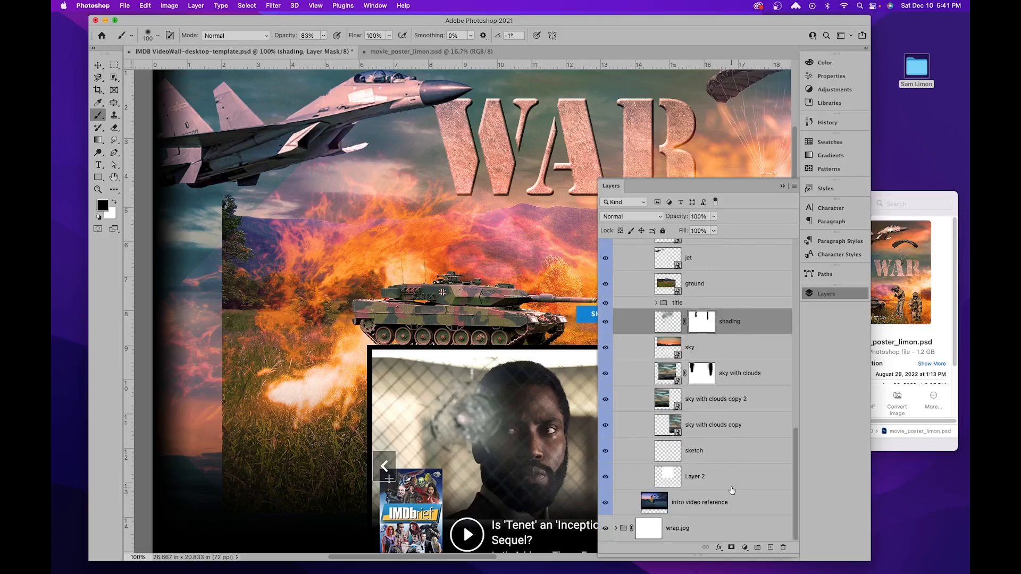
scroll(731, 490, up, 2)
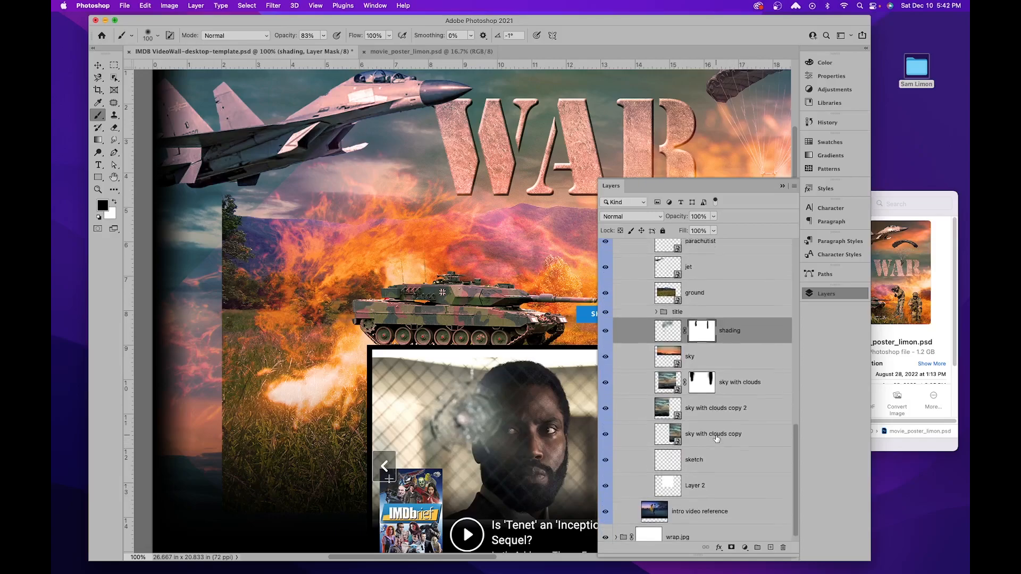
scroll(716, 439, up, 1)
click(715, 319)
drag(697, 310, 774, 547)
drag(716, 321, 709, 361)
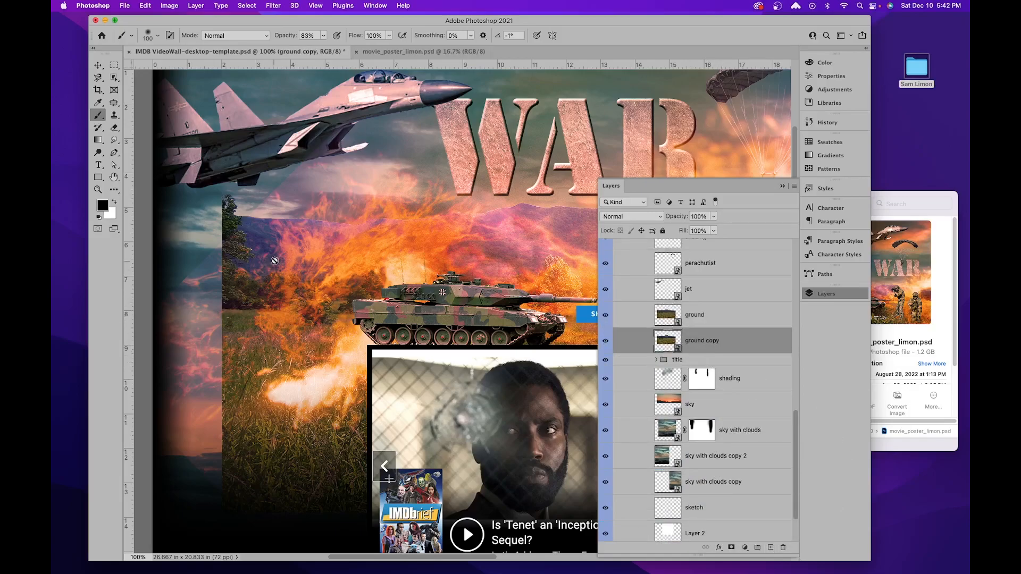
click(98, 65)
drag(259, 305, 352, 307)
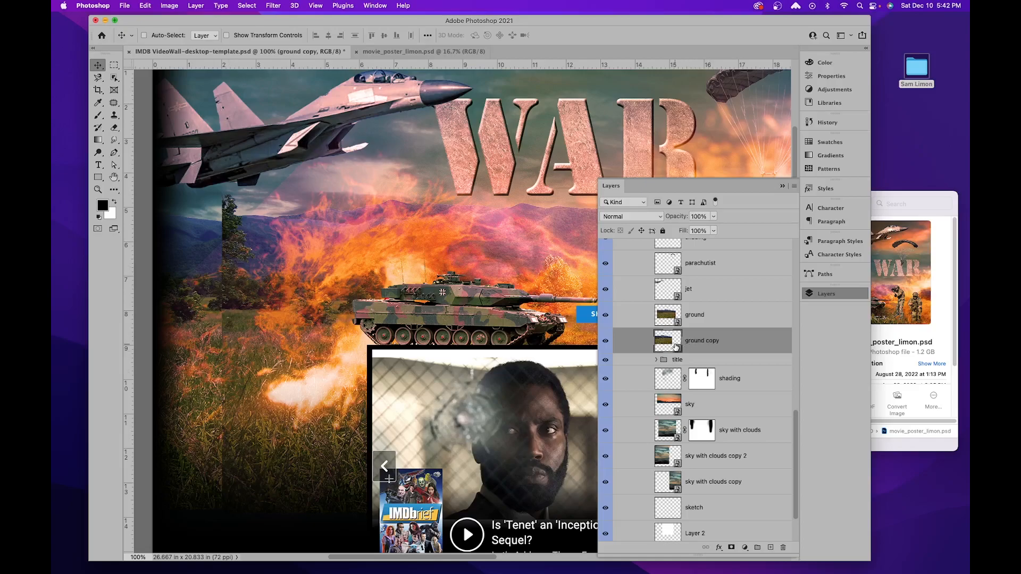
Step: Add a layer mask to the ground copy and paint out its overlap along the mountain ridge with the brush at 100% opacity
click(731, 548)
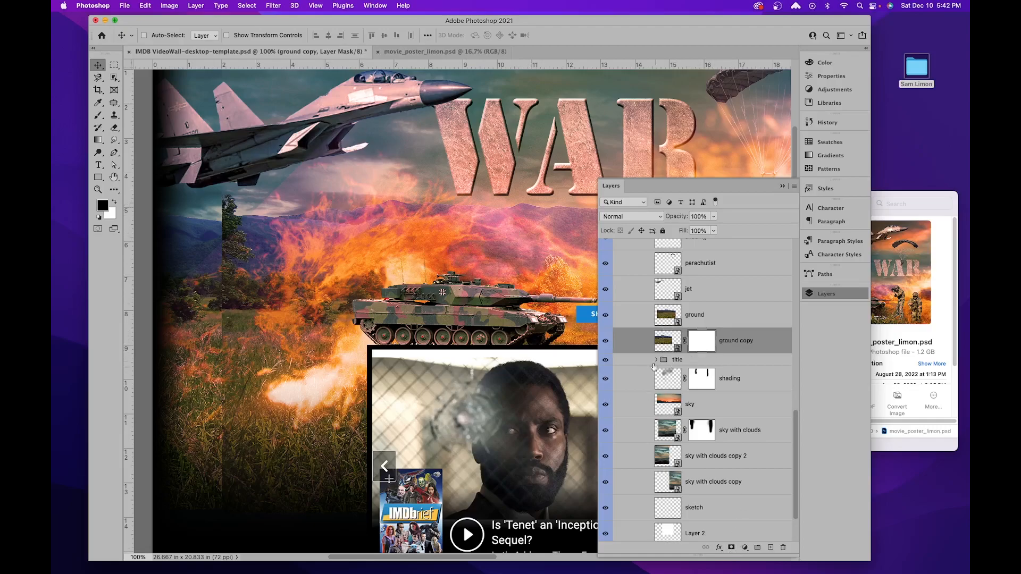
click(606, 341)
click(606, 341)
click(98, 116)
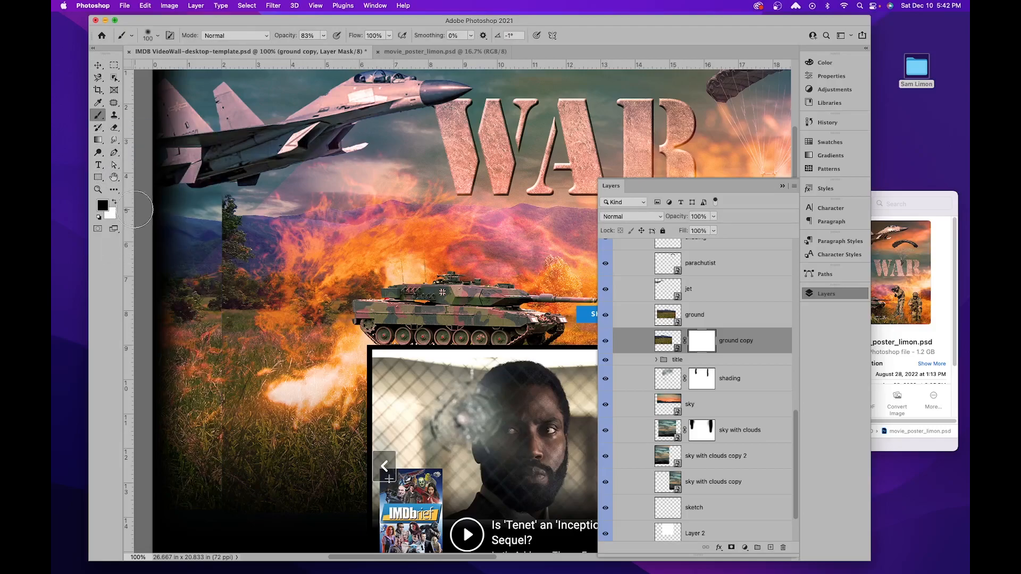
click(322, 36)
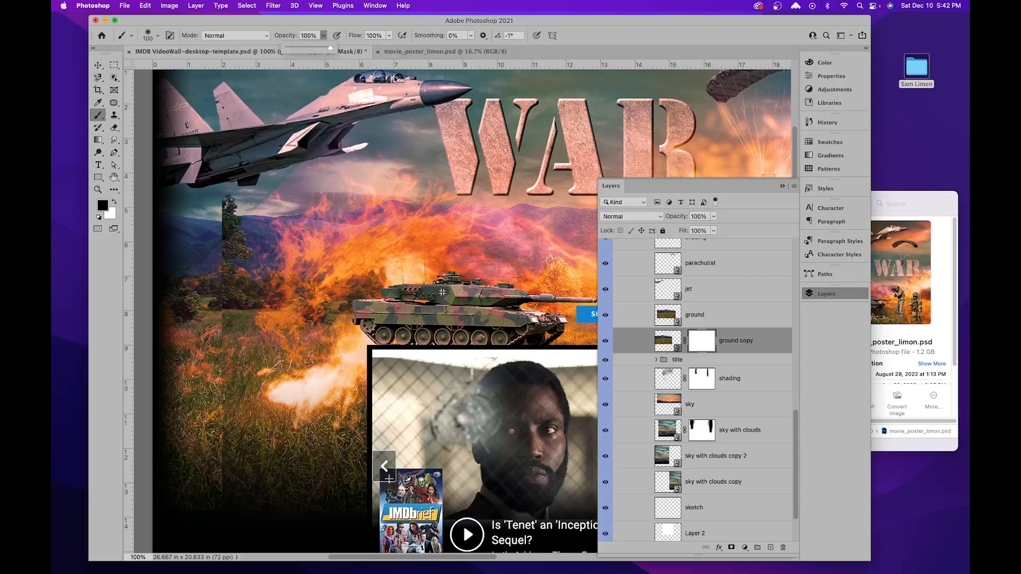
mouse_move(461, 204)
mouse_down()
mouse_move(471, 207)
mouse_move(328, 215)
mouse_up()
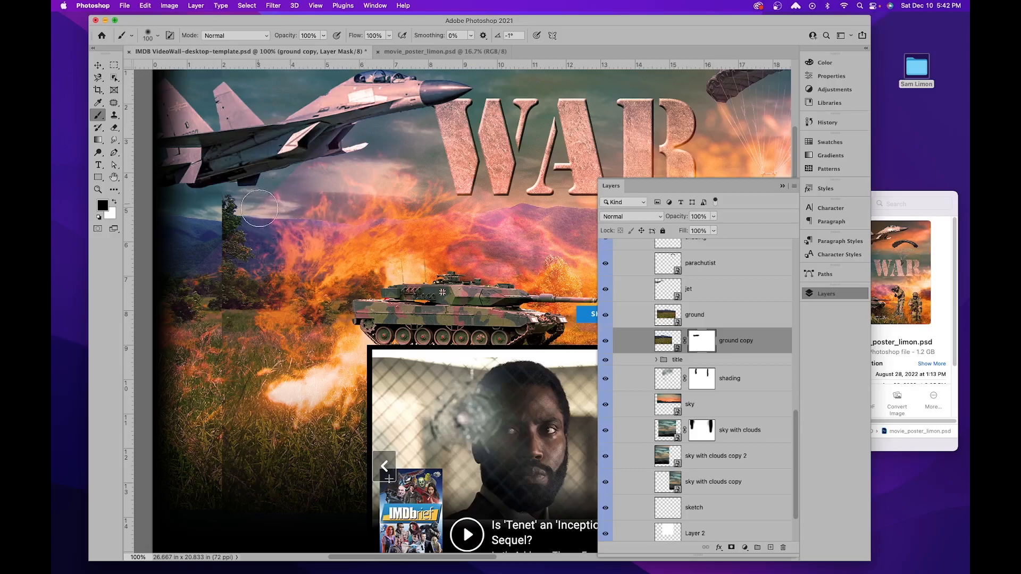
Step: Add a layer mask to the ground layer and paint out its vertical left edge from the treetops down to the grass
click(699, 321)
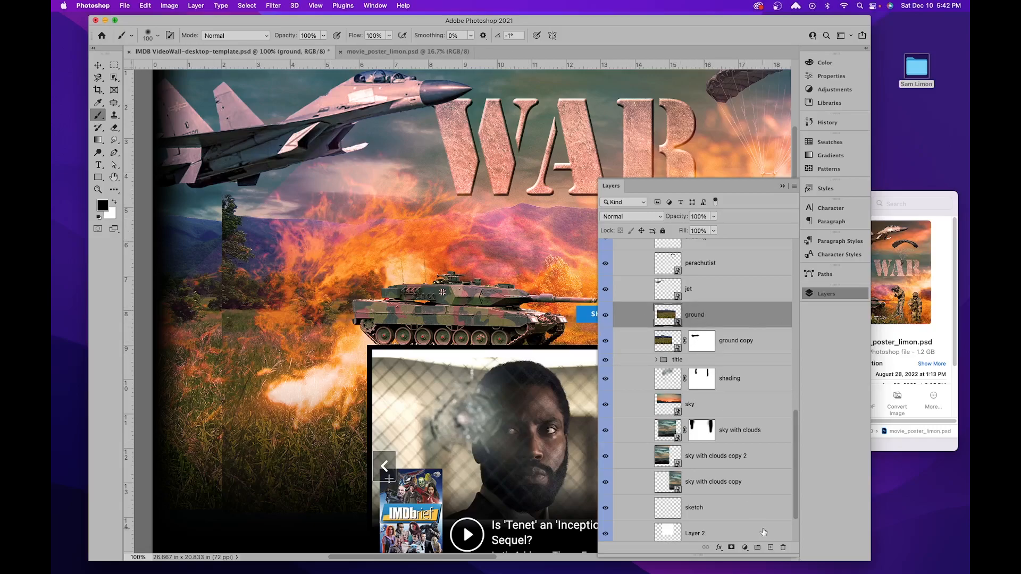
click(733, 548)
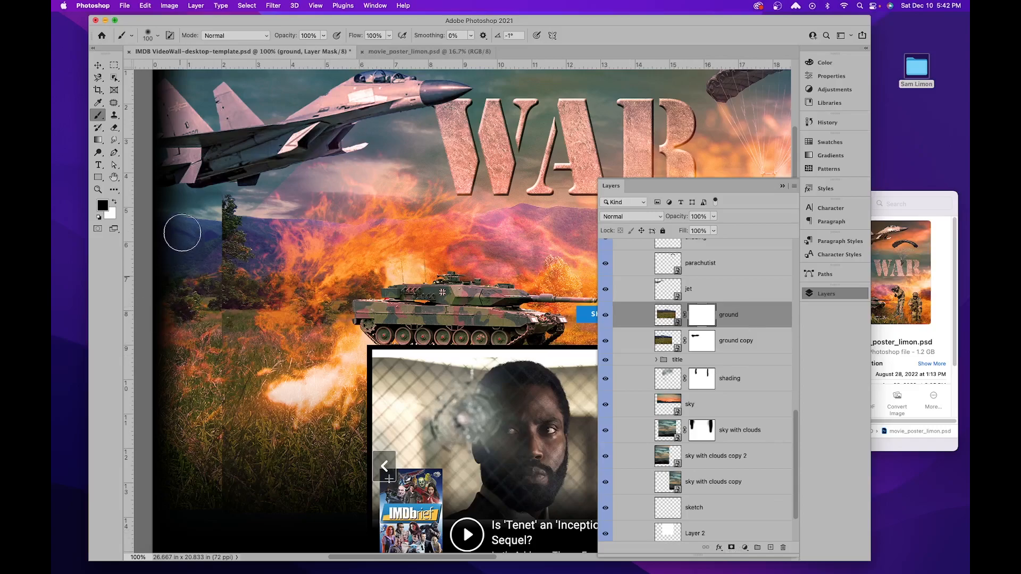
mouse_move(211, 208)
mouse_down()
mouse_move(227, 247)
mouse_move(212, 278)
mouse_move(223, 289)
mouse_move(210, 397)
mouse_move(226, 516)
mouse_up()
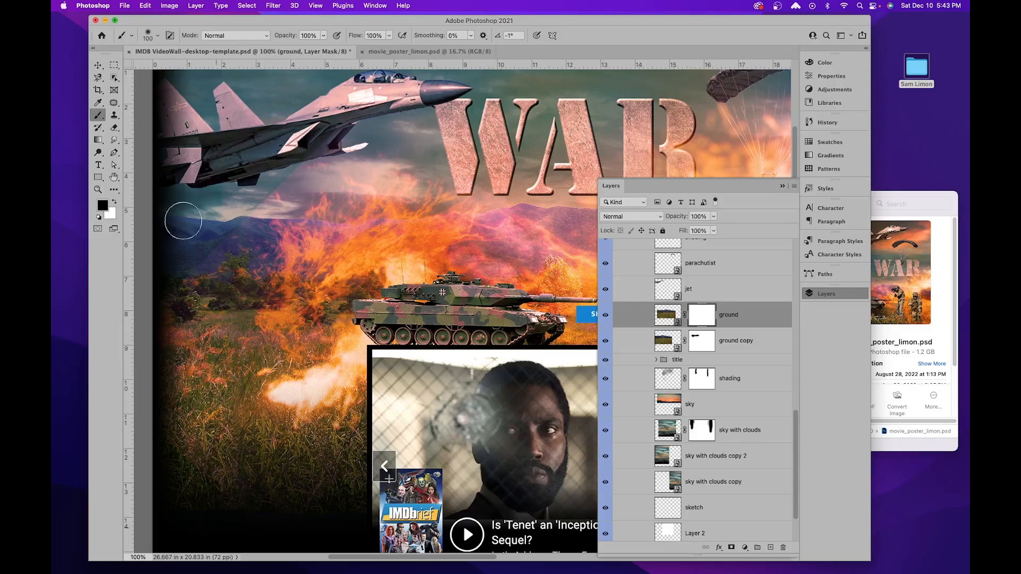
Step: Soften the ground layer's left seam on its mask with a 175 px brush at 37% opacity
drag(323, 38, 323, 47)
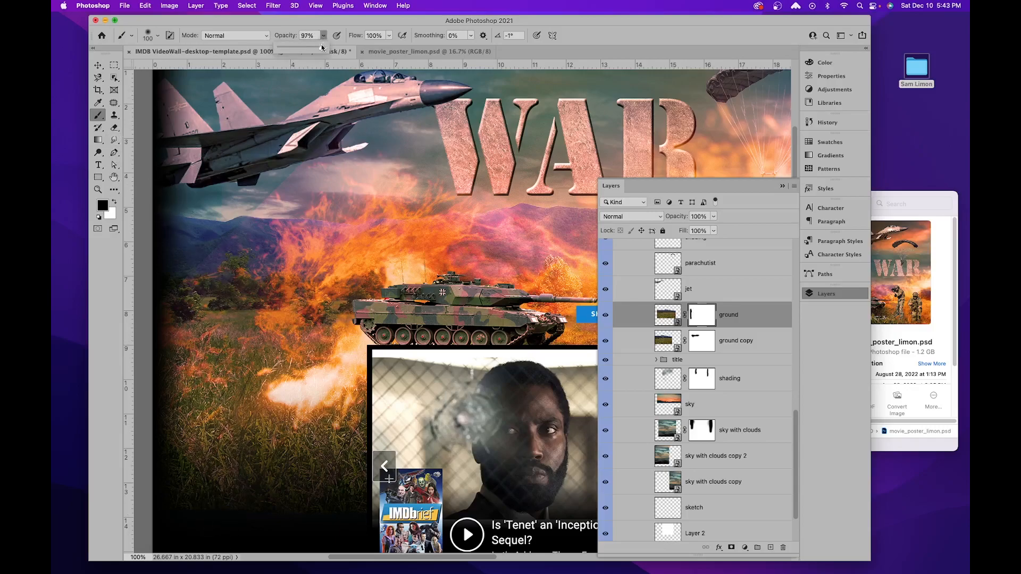
click(243, 469)
key(bracketright)
key(bracketright)
key(bracketright)
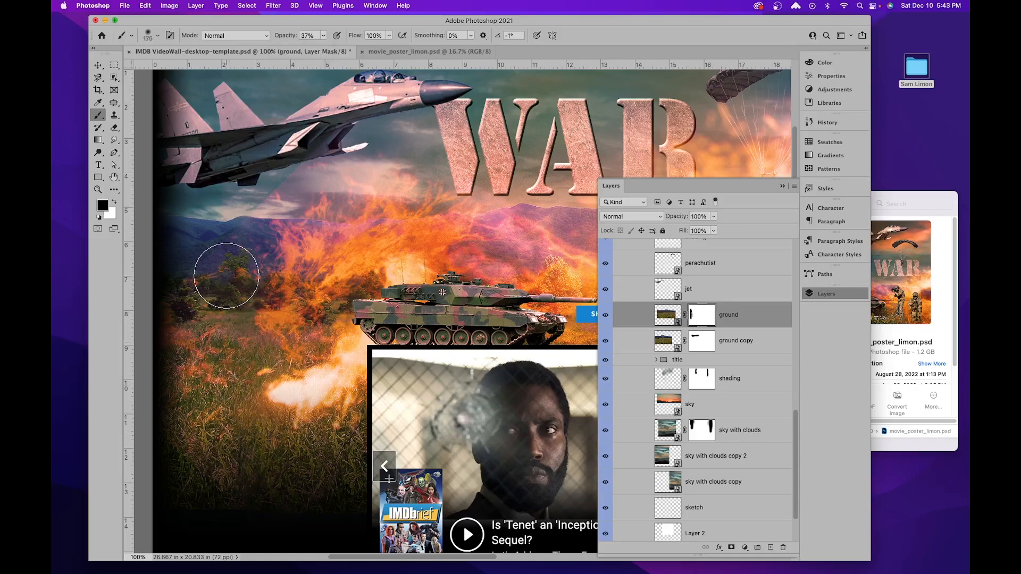
drag(221, 249, 206, 229)
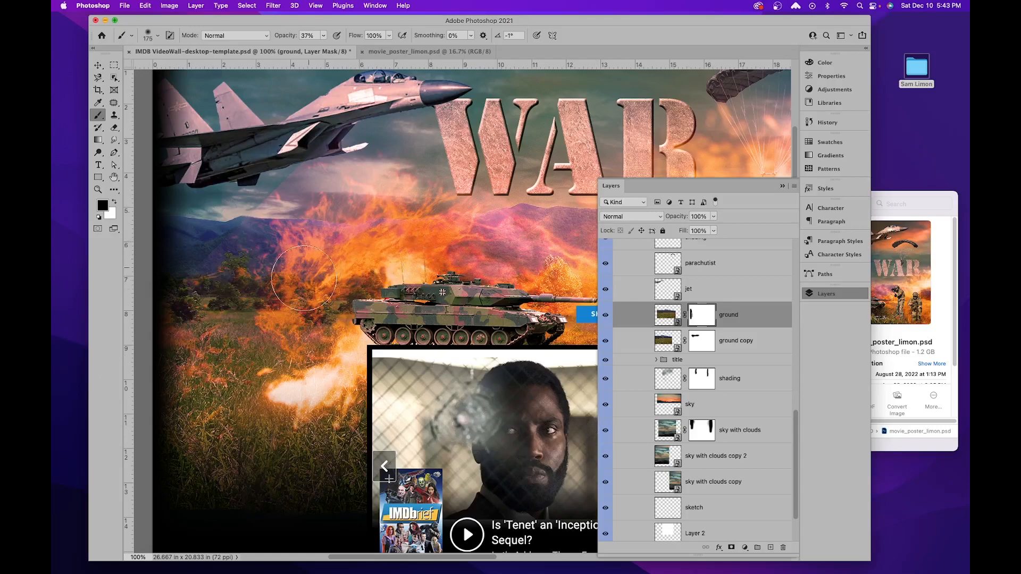
Step: Toggle the fire layers to compare their flames, and paint out the left part of the fire copy on its mask at 100% opacity
scroll(721, 420, up, 5)
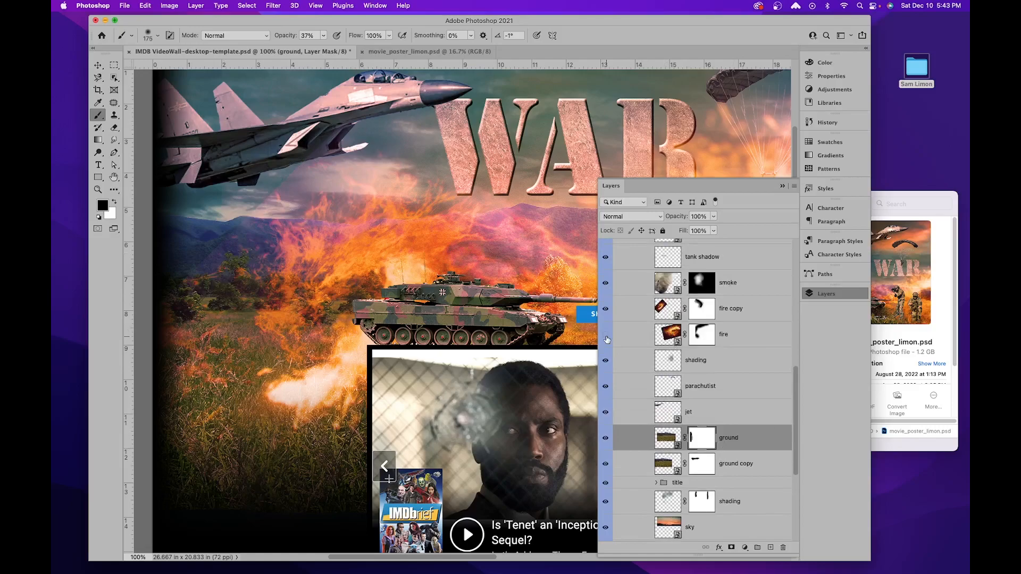
click(605, 335)
click(605, 310)
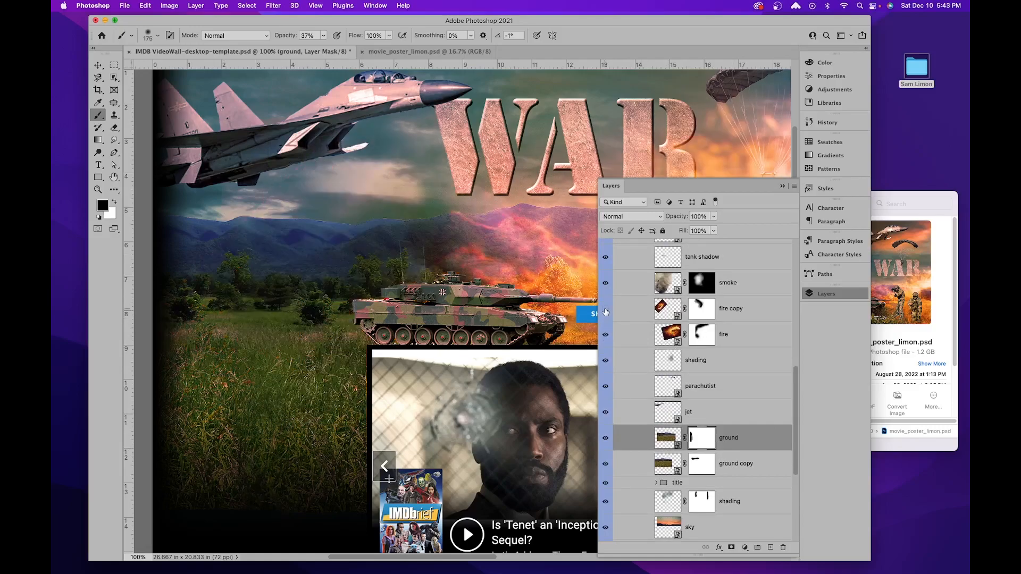
click(605, 310)
click(700, 311)
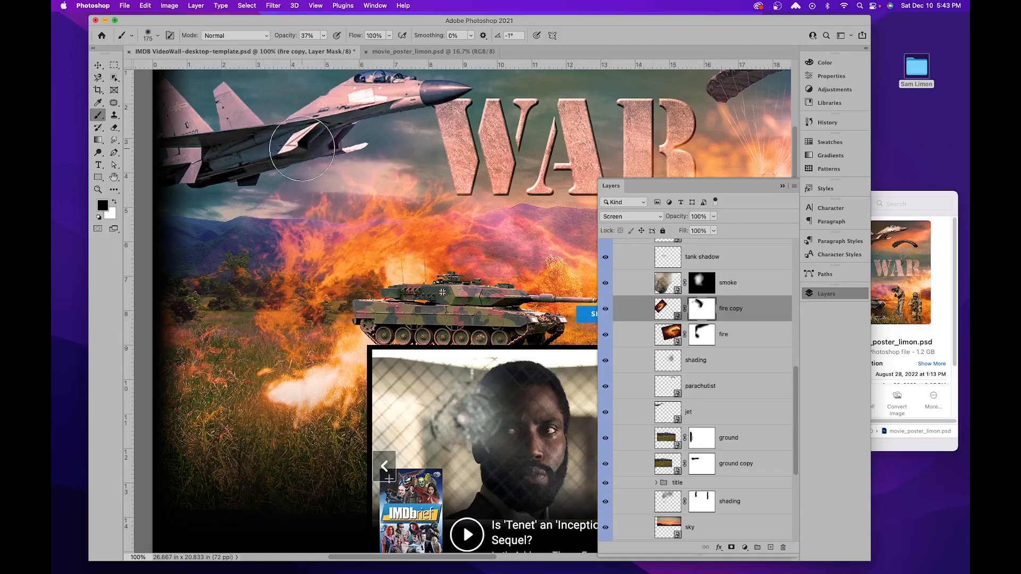
click(324, 36)
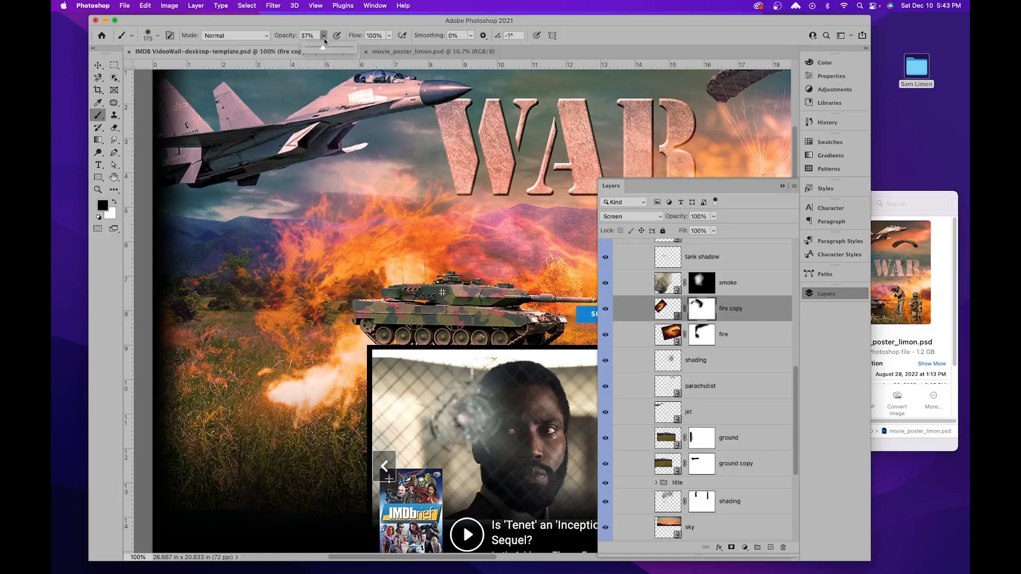
mouse_move(226, 244)
mouse_down()
mouse_move(233, 205)
mouse_move(183, 275)
mouse_move(206, 223)
mouse_move(166, 320)
mouse_up()
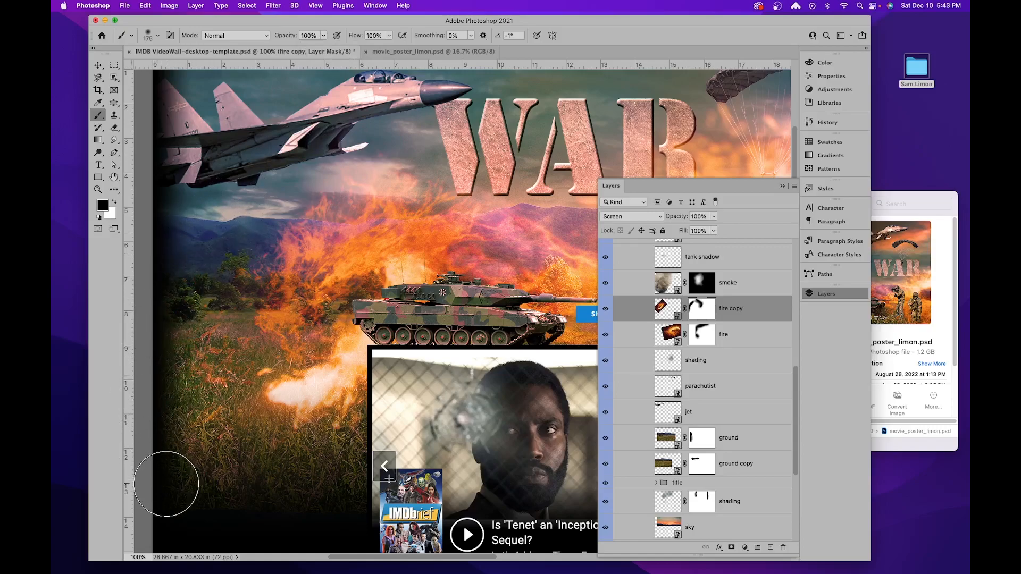
Step: Paint out the remaining fire copy flames over the grass and trees beside the tank on the layer's mask
drag(339, 479, 322, 460)
mouse_move(355, 347)
mouse_down()
mouse_move(184, 342)
mouse_move(228, 338)
mouse_move(360, 422)
mouse_move(259, 441)
mouse_move(240, 480)
mouse_move(329, 437)
mouse_move(337, 415)
mouse_move(381, 400)
mouse_up()
mouse_move(239, 247)
mouse_down()
mouse_move(174, 297)
mouse_move(179, 287)
mouse_move(226, 293)
mouse_up()
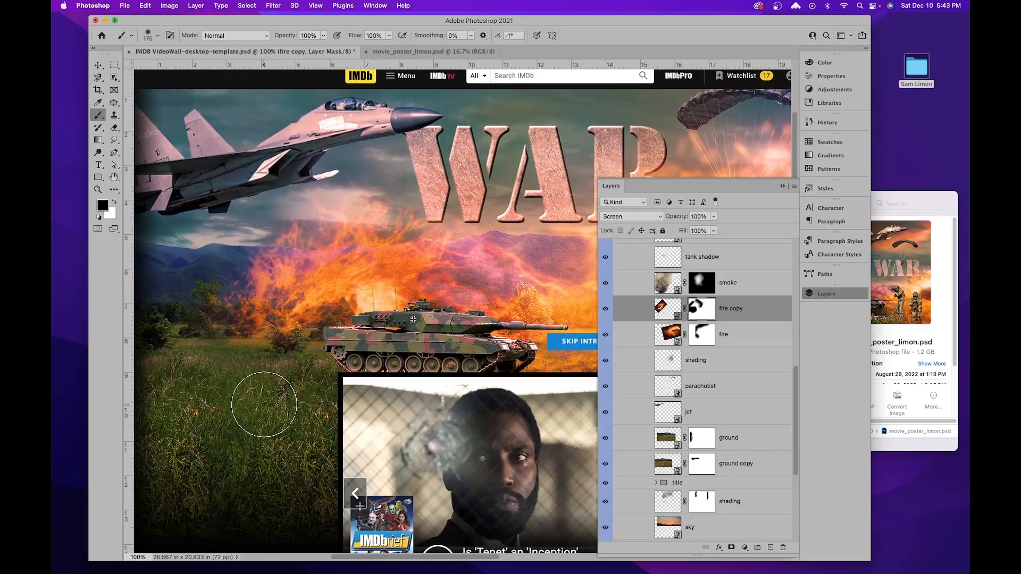
drag(488, 420, 513, 473)
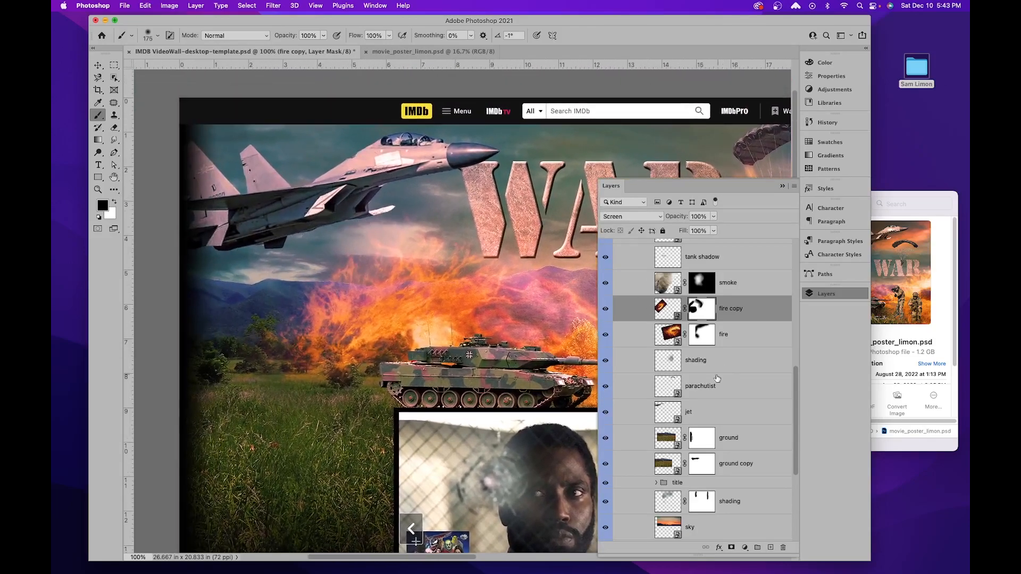
Step: Examine the sky around the jet's tail fins at 300% and toggle the Color Fill 1 layer to trace the faint vertical edge
scroll(712, 380, up, 3)
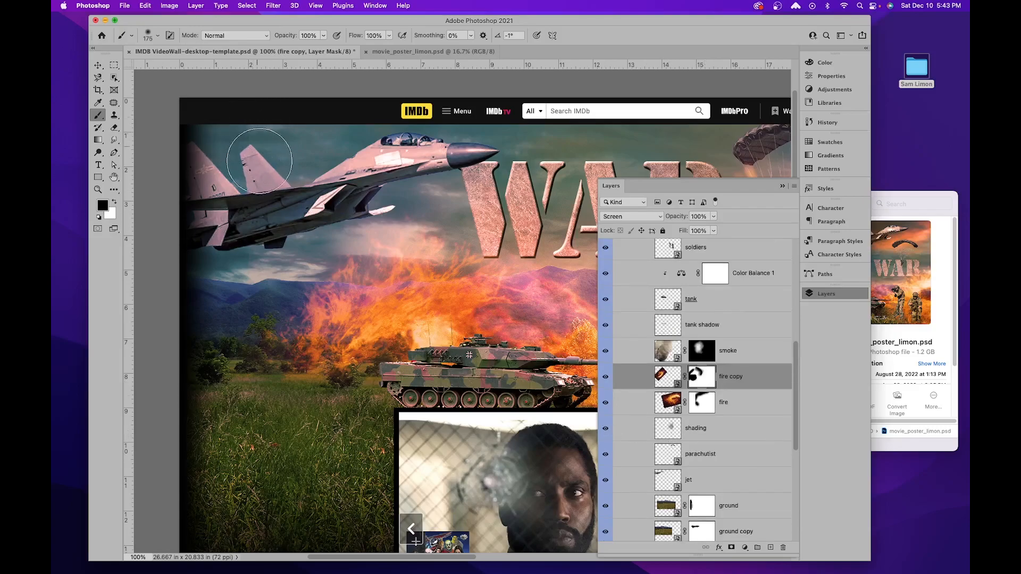
key(super+plus)
key(super+plus)
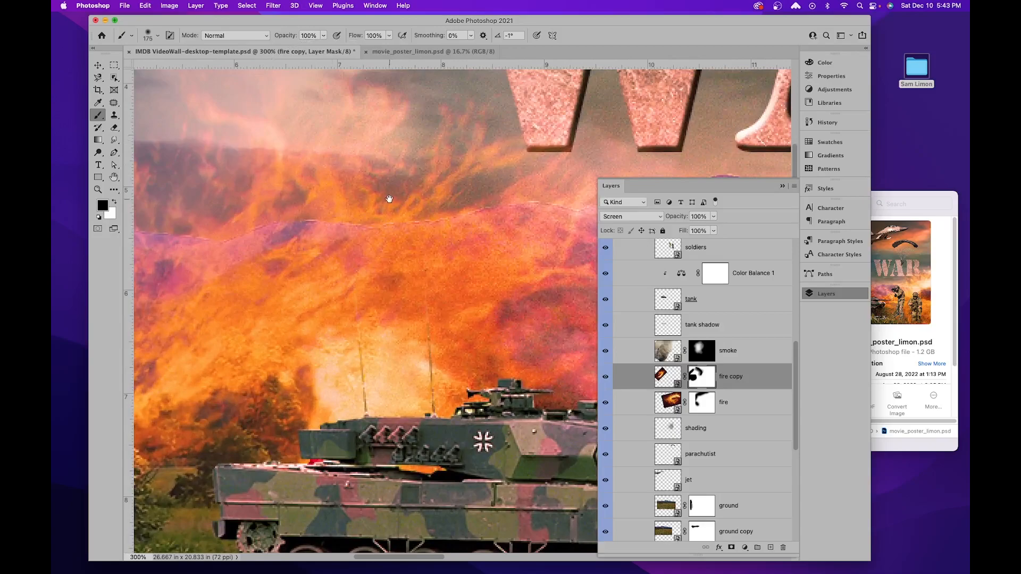
drag(388, 198, 572, 337)
drag(354, 198, 505, 367)
drag(333, 144, 541, 290)
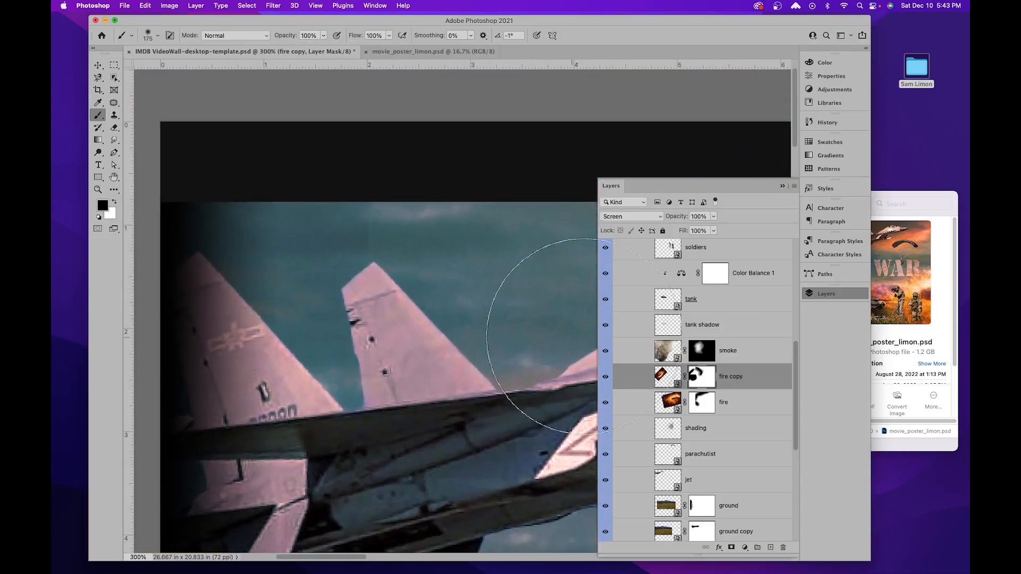
scroll(669, 365, up, 4)
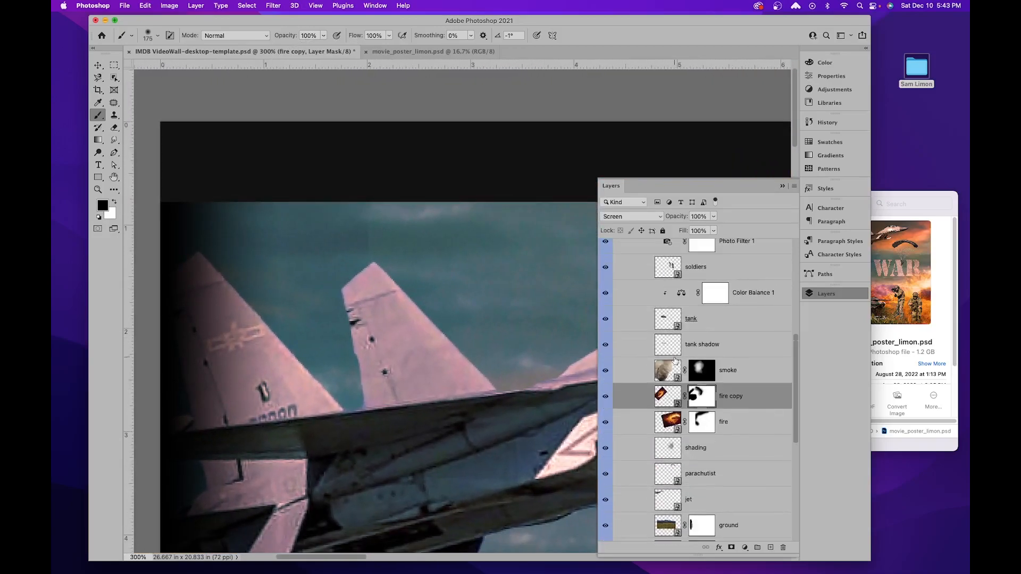
click(605, 295)
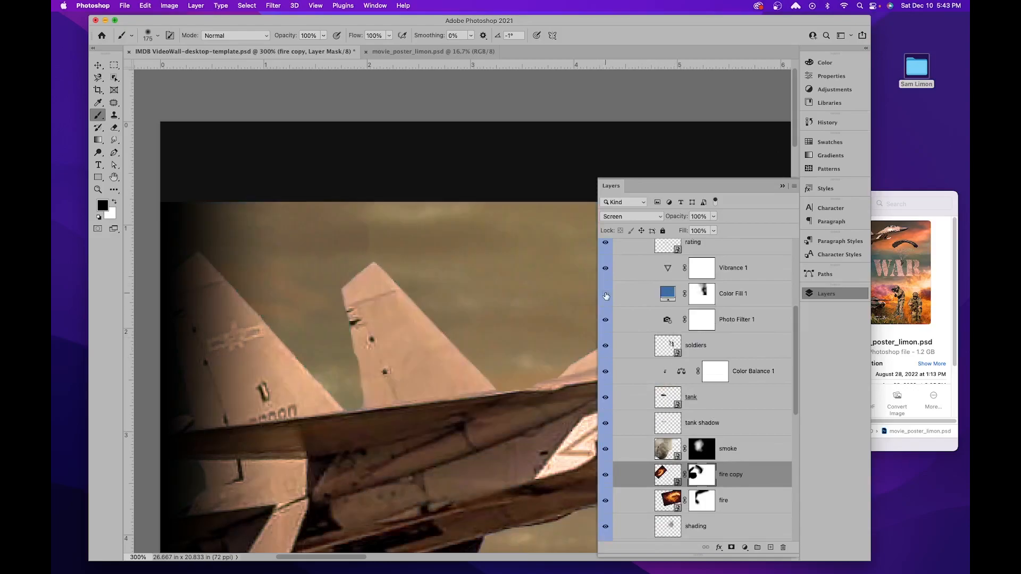
click(605, 296)
scroll(660, 372, down, 9)
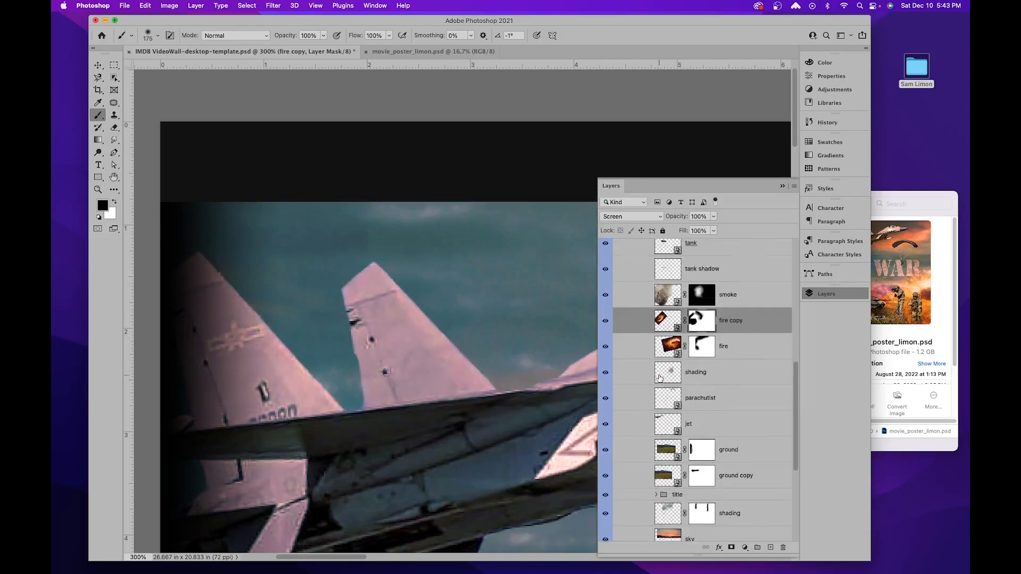
scroll(659, 378, down, 2)
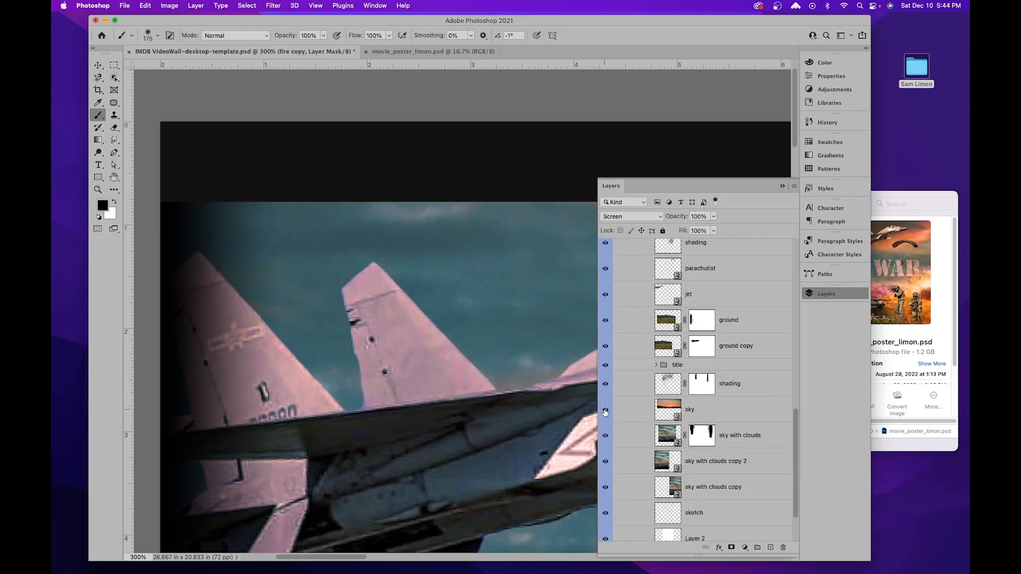
Step: Add a layer mask to the sky layer and paint out its vertical edge above the jet's tail fin
click(660, 407)
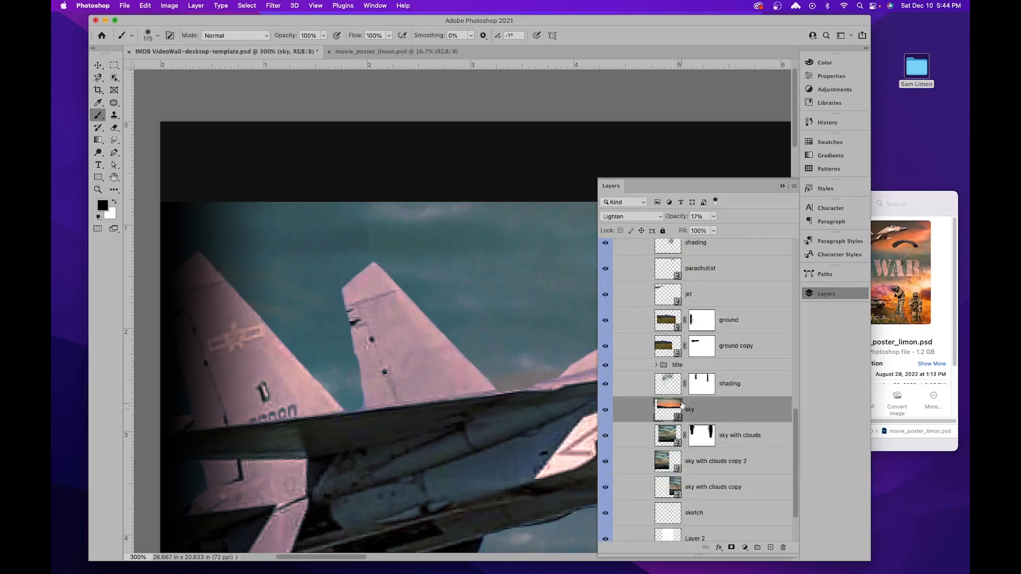
click(731, 548)
mouse_move(392, 253)
mouse_down()
mouse_move(349, 281)
mouse_move(321, 284)
mouse_up()
Step: Examine the sky and flames beyond the parachutist, and toggle the fire layer to compare its contribution there
mouse_move(424, 390)
mouse_down()
mouse_move(305, 344)
mouse_move(133, 341)
mouse_up()
drag(451, 306, 52, 326)
drag(246, 327, 75, 326)
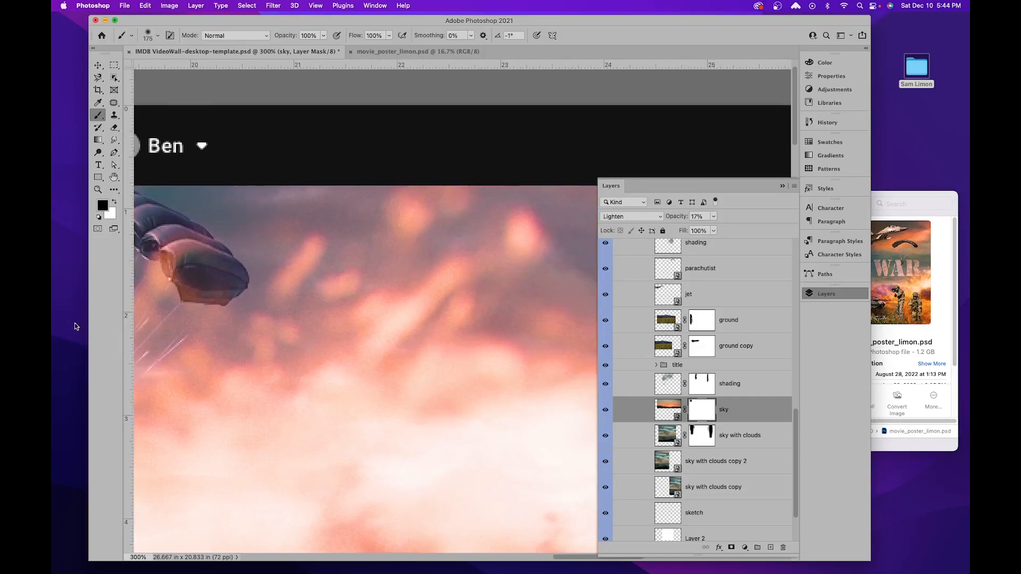
mouse_move(424, 302)
mouse_down()
mouse_move(71, 308)
mouse_move(293, 213)
mouse_up()
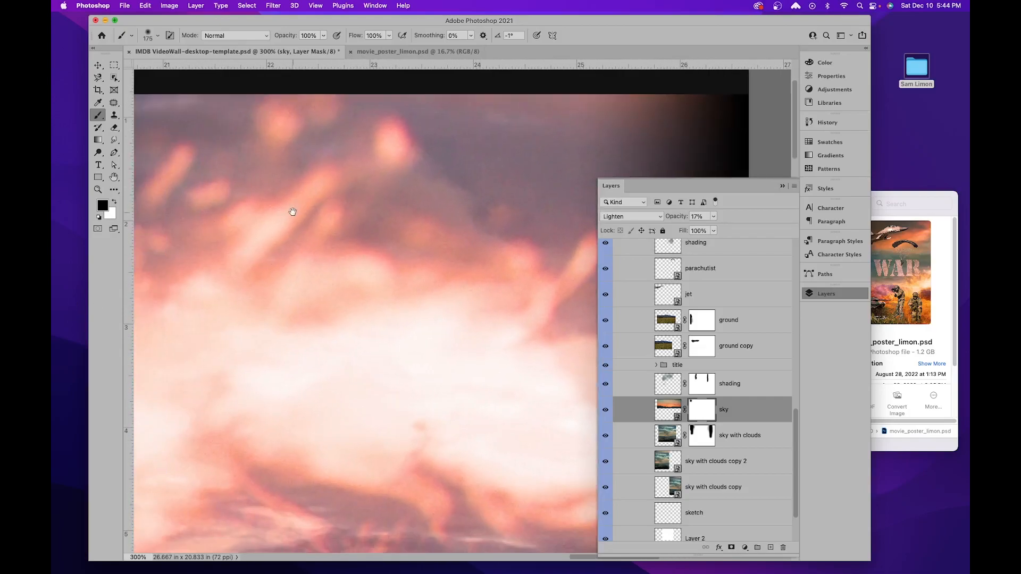
key(super+minus)
key(super+minus)
key(super+minus)
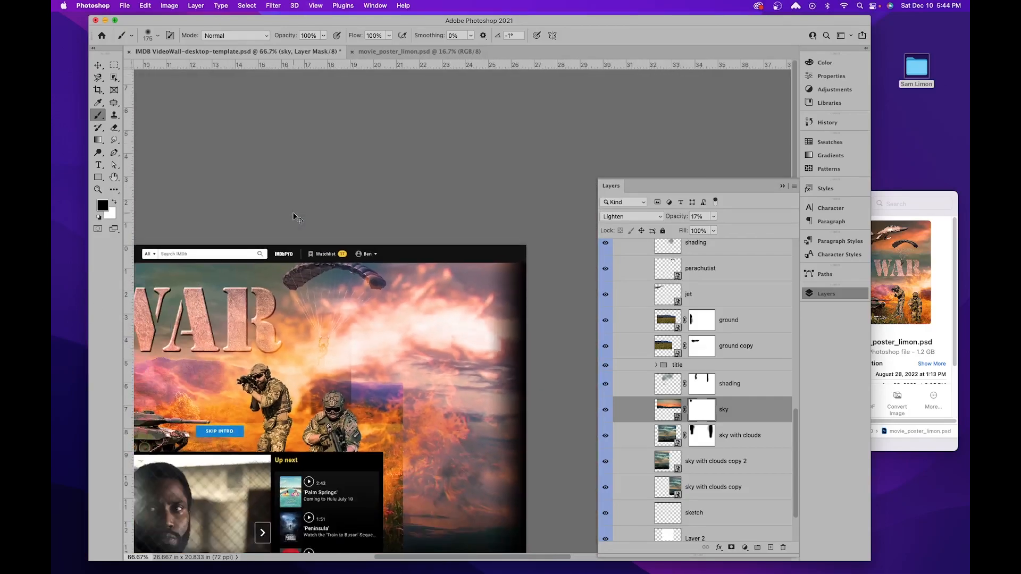
drag(351, 359, 372, 354)
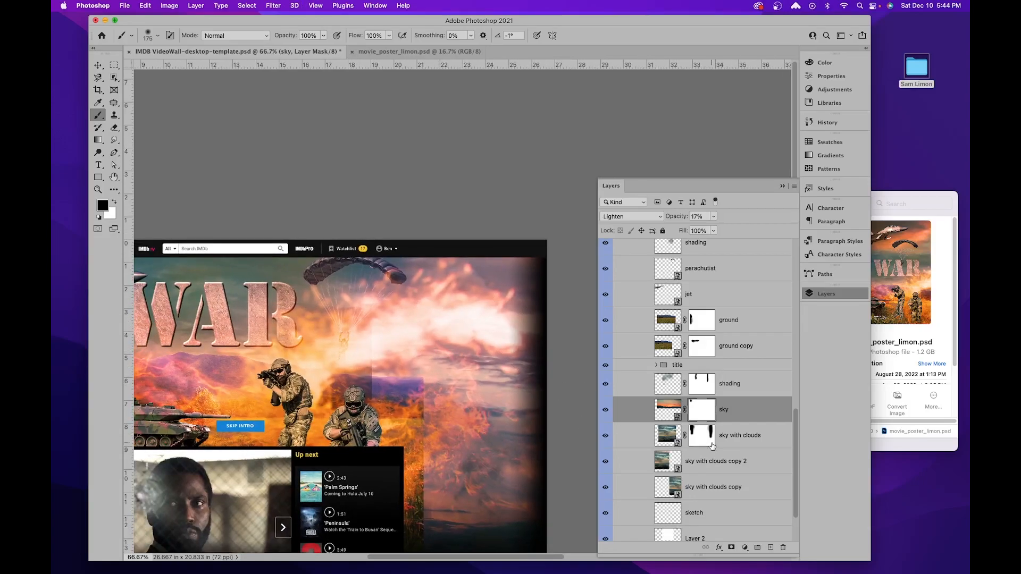
scroll(712, 444, up, 5)
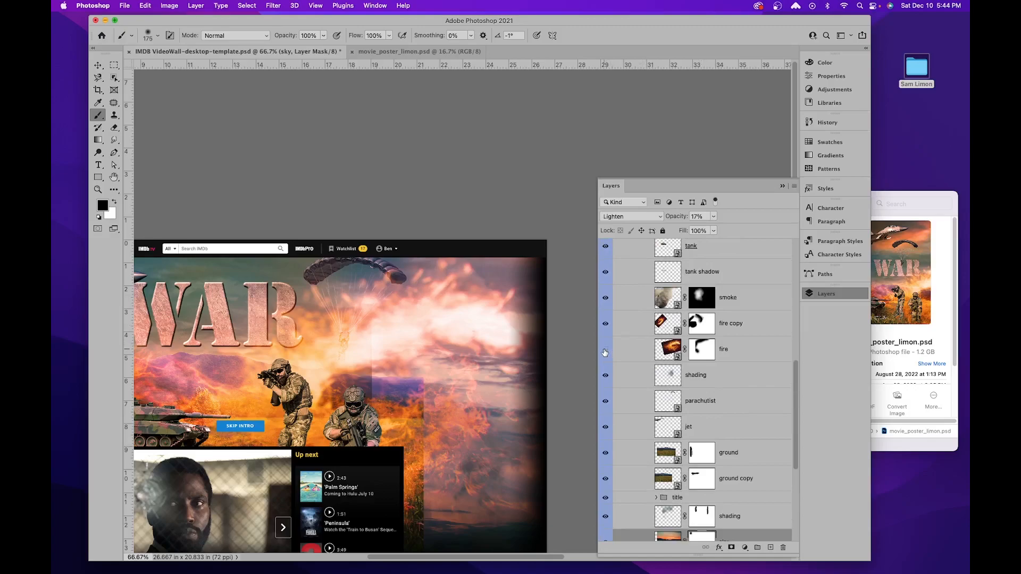
click(605, 351)
click(605, 351)
Step: Fade the fire layer over the bright sky beyond the parachutist on its mask with a 600 px brush at 8% opacity
click(697, 352)
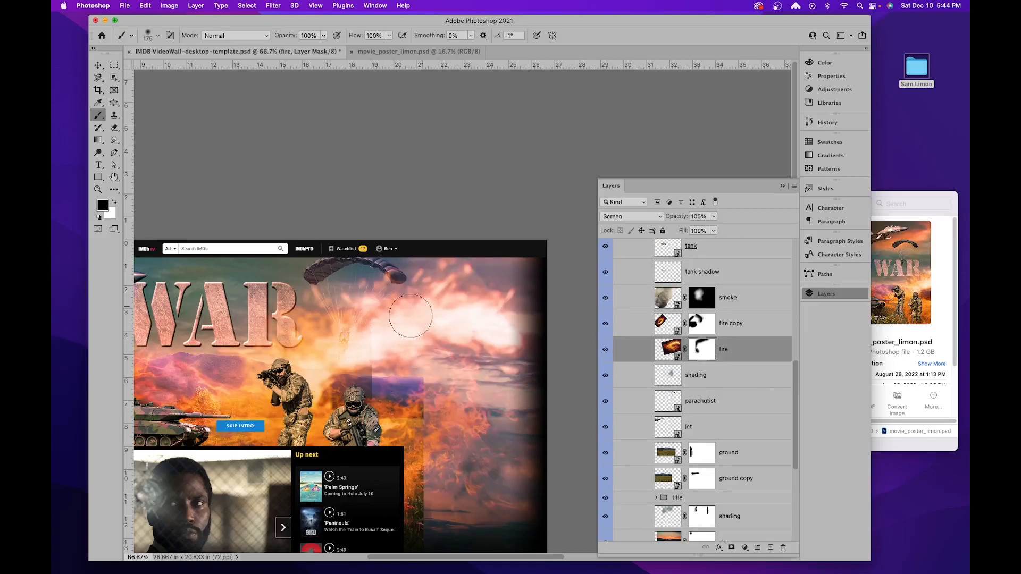
key(x)
key(backslash)
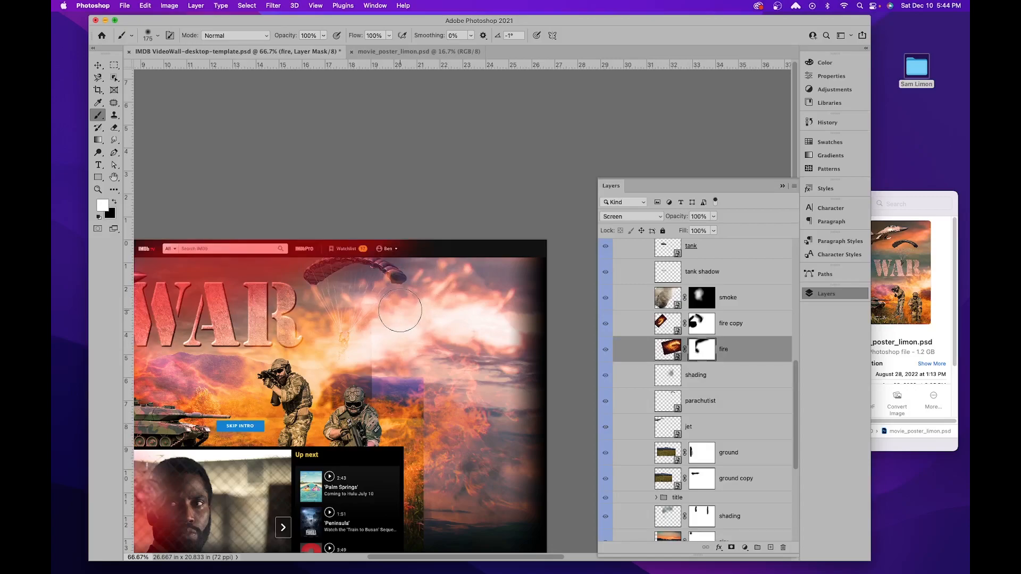
key(backslash)
key(x)
key(bracketright)
key(bracketright)
key(bracketright)
key(bracketright)
key(bracketright)
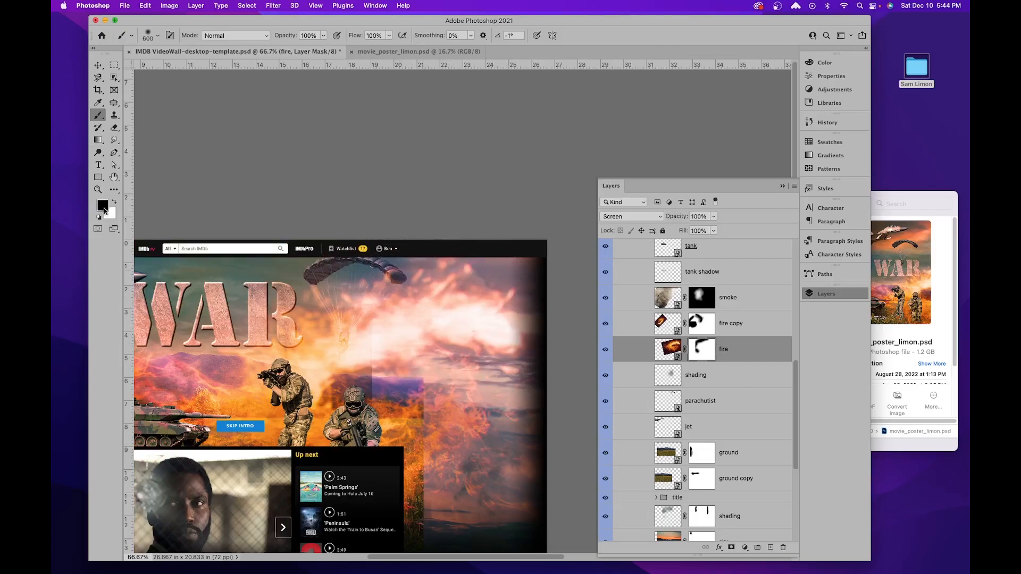
drag(321, 35, 285, 58)
click(325, 37)
mouse_move(378, 294)
mouse_down()
mouse_move(426, 299)
mouse_move(360, 261)
mouse_move(535, 351)
mouse_move(473, 269)
mouse_move(470, 292)
mouse_move(430, 236)
mouse_move(493, 317)
mouse_move(374, 251)
mouse_move(423, 282)
mouse_move(290, 244)
mouse_move(461, 277)
mouse_move(332, 267)
mouse_move(359, 266)
mouse_move(461, 306)
mouse_move(285, 257)
mouse_move(454, 306)
mouse_move(398, 289)
mouse_move(358, 255)
mouse_move(247, 242)
mouse_move(468, 217)
mouse_up()
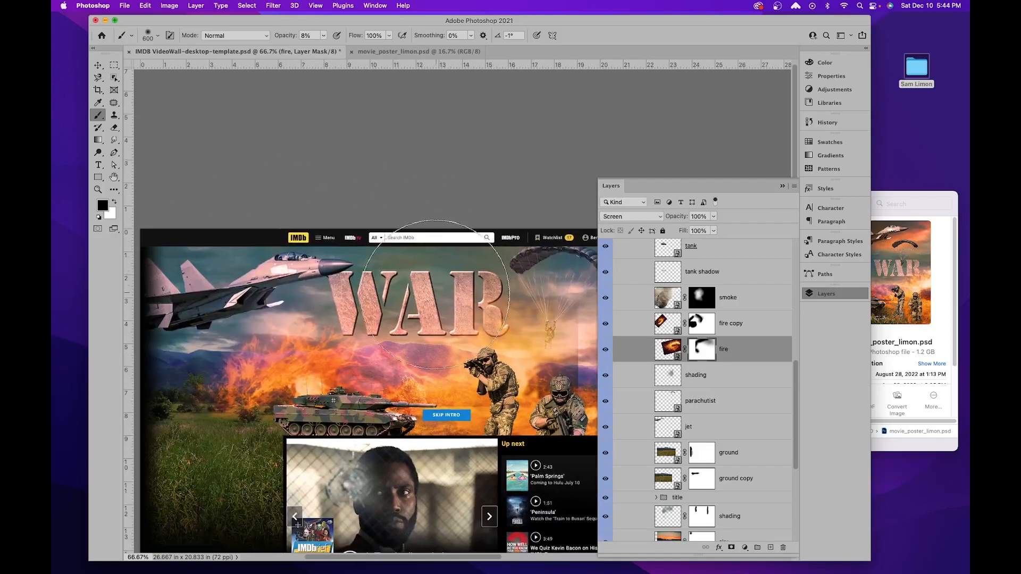
Step: Move the parachutist layer and title group above the fire copy layer, and place the jet layer directly above them
drag(528, 291, 478, 280)
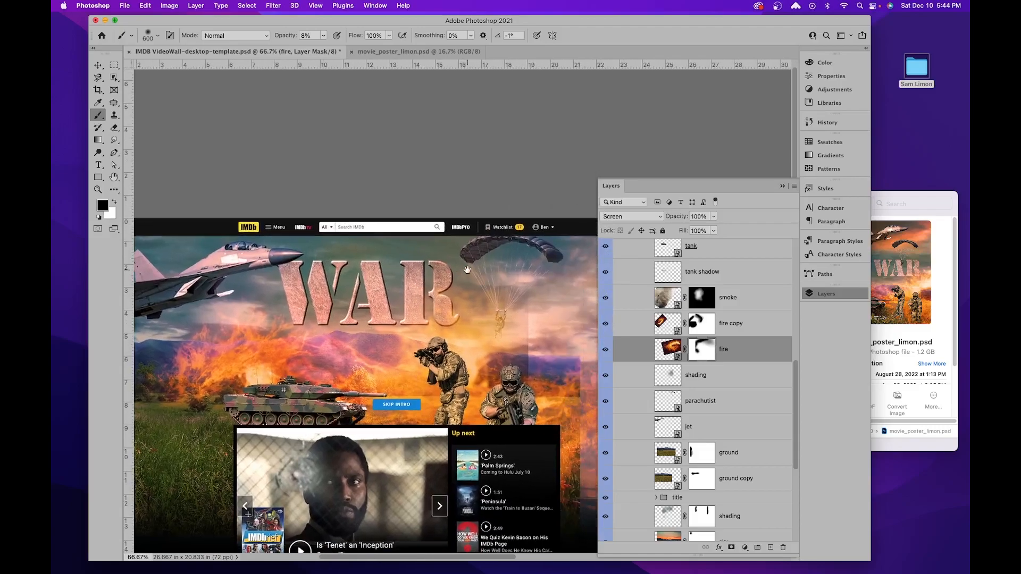
scroll(724, 396, down, 1)
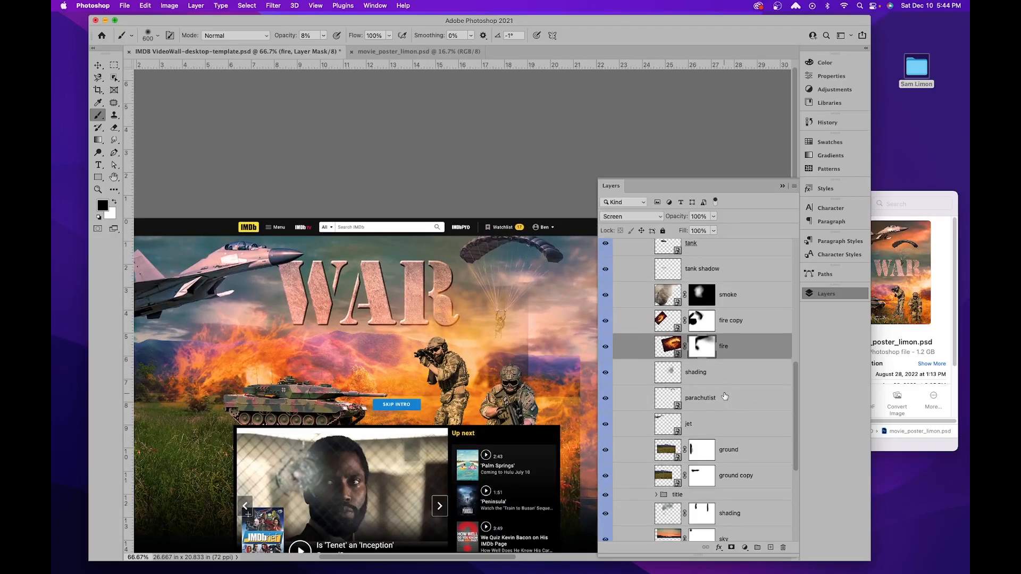
click(725, 397)
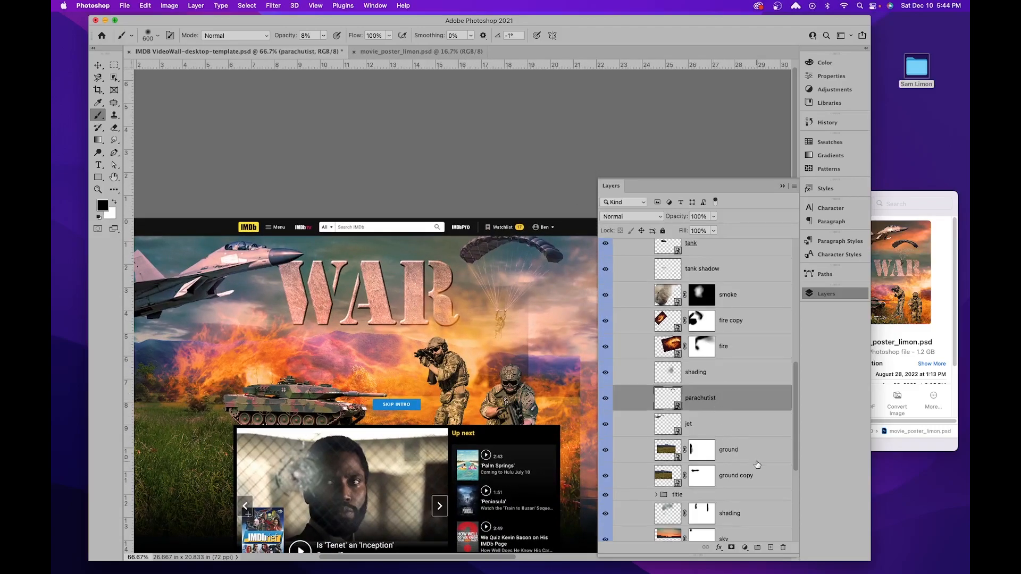
super+click(739, 495)
drag(706, 398, 706, 305)
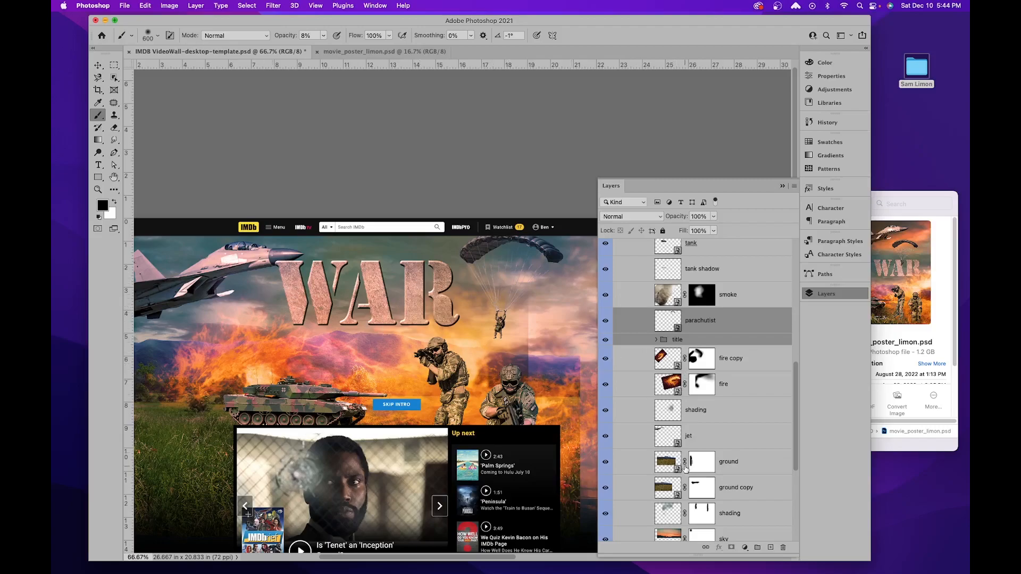
click(716, 443)
drag(699, 442, 697, 311)
Step: Duplicate the ground layer beneath the original and delete the duplicate's layer mask
mouse_move(476, 406)
mouse_down()
mouse_move(386, 403)
mouse_move(550, 383)
mouse_up()
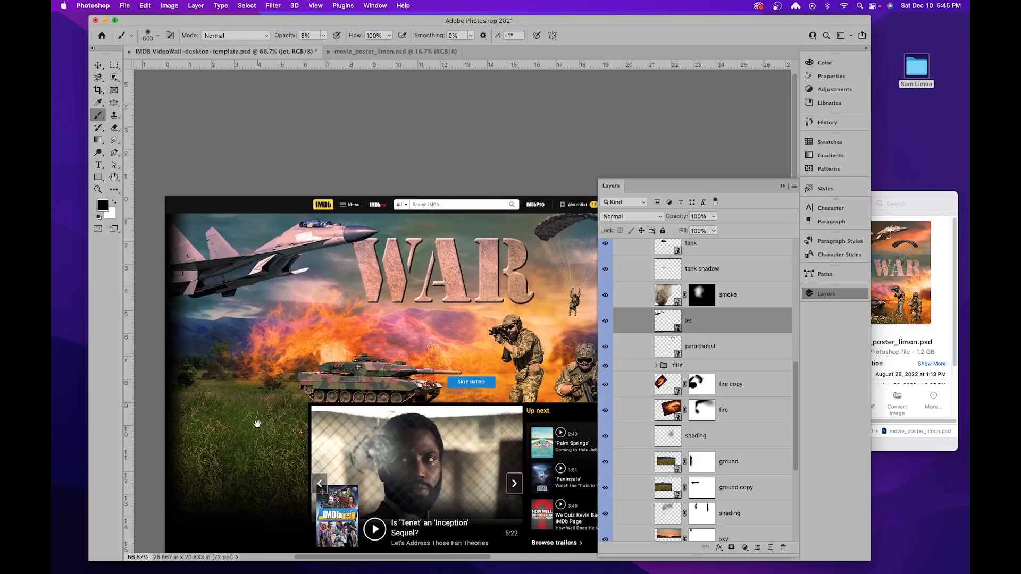
drag(430, 494, 234, 462)
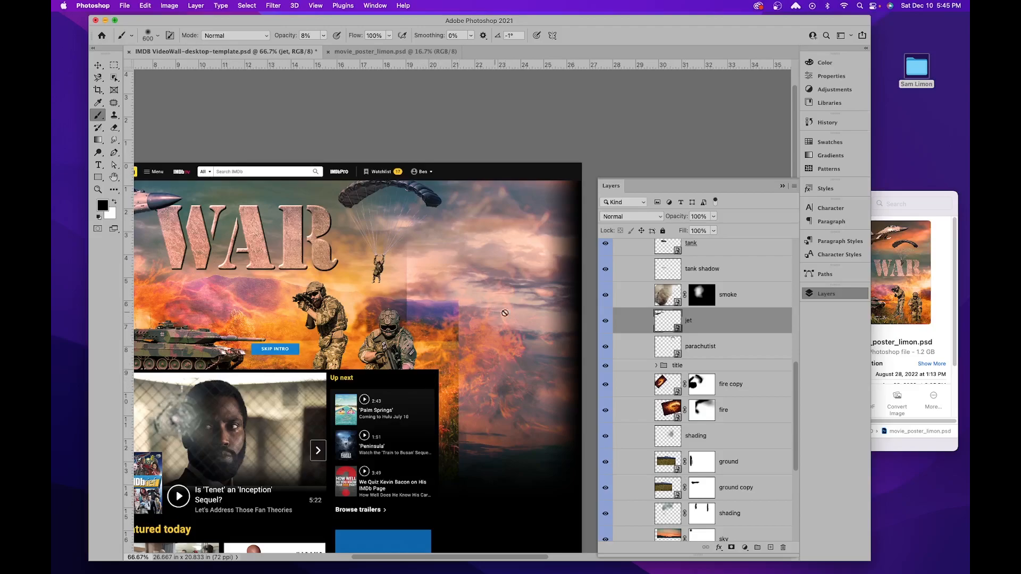
click(670, 464)
drag(667, 465, 769, 548)
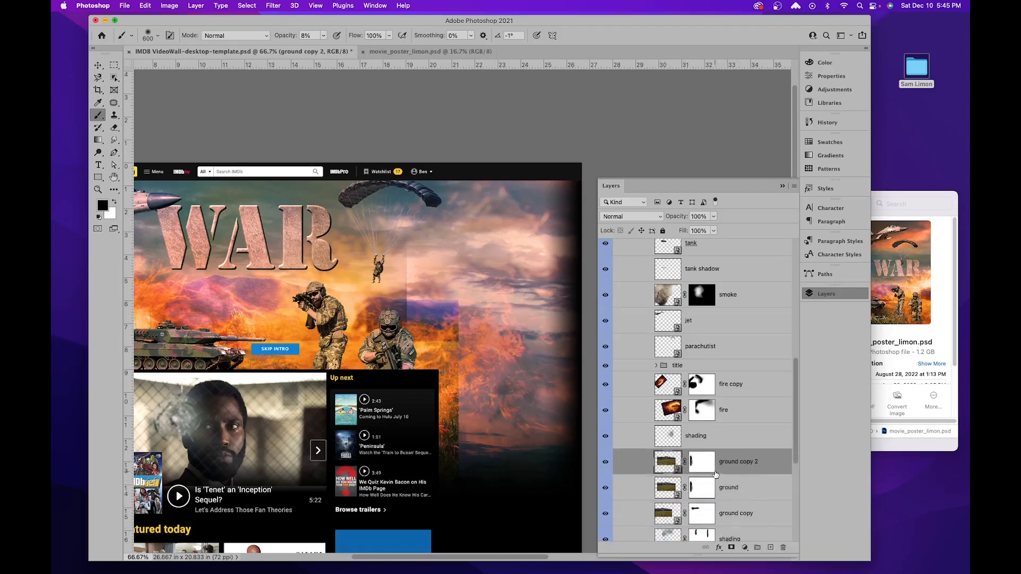
drag(759, 466, 783, 548)
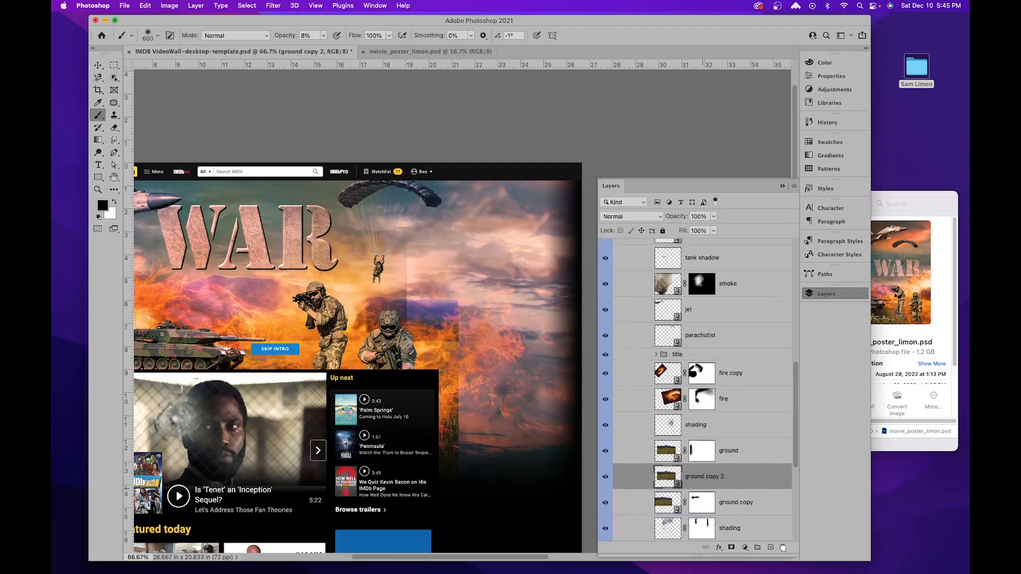
Step: Move the ground duplicate across to fill the empty area beyond the Up next panel with mountains and grass
click(98, 65)
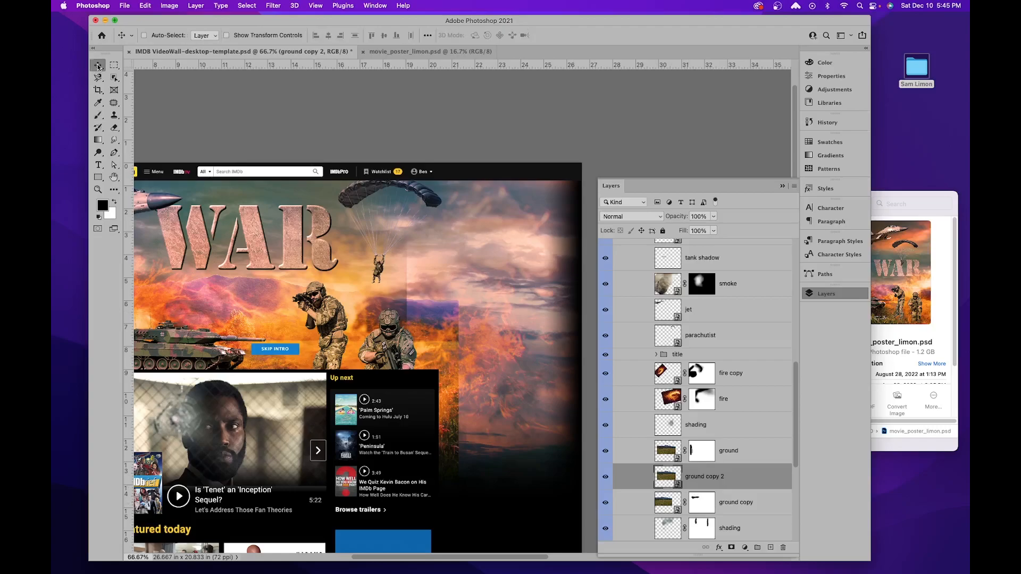
drag(350, 381, 346, 377)
drag(435, 378, 502, 348)
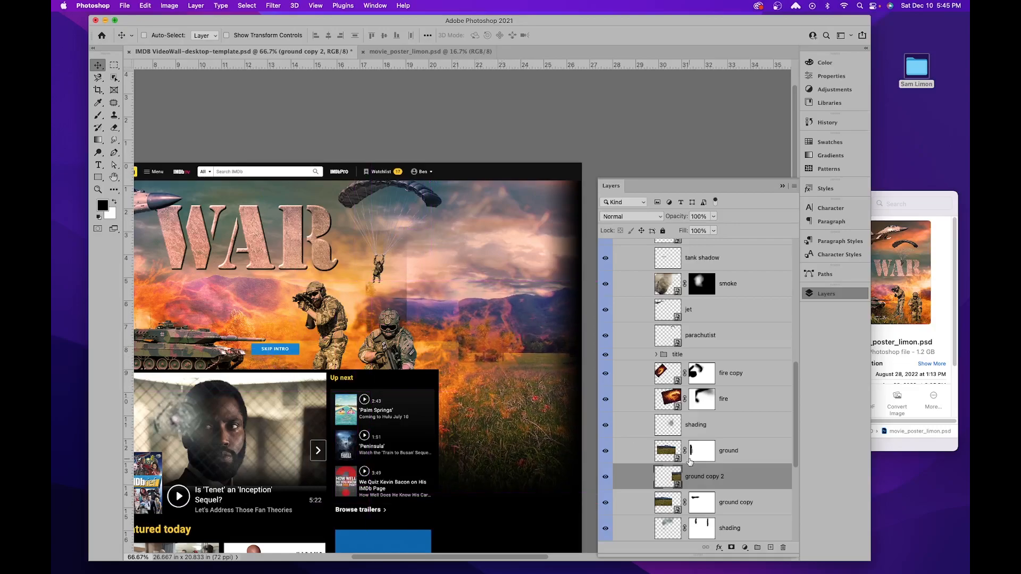
Step: Add a layer mask to the moved ground duplicate and paint out a spot above the soldiers at 100% opacity
click(732, 547)
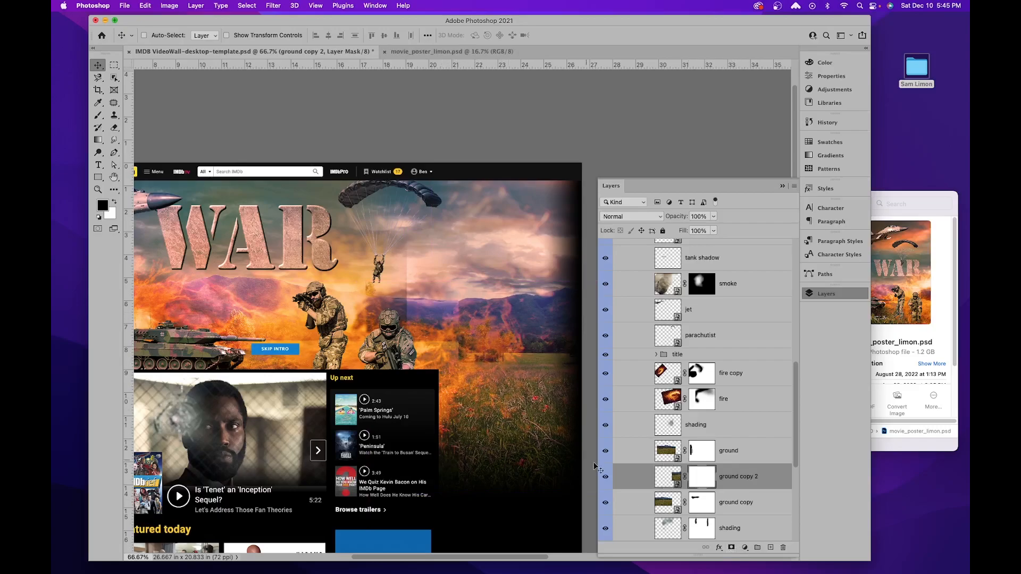
click(103, 119)
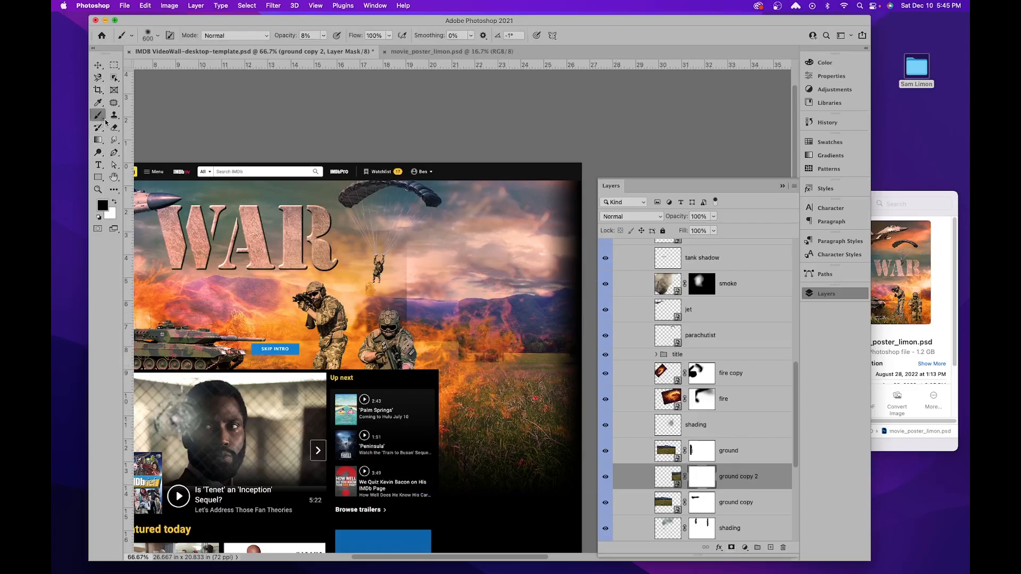
click(324, 36)
drag(322, 48, 443, 50)
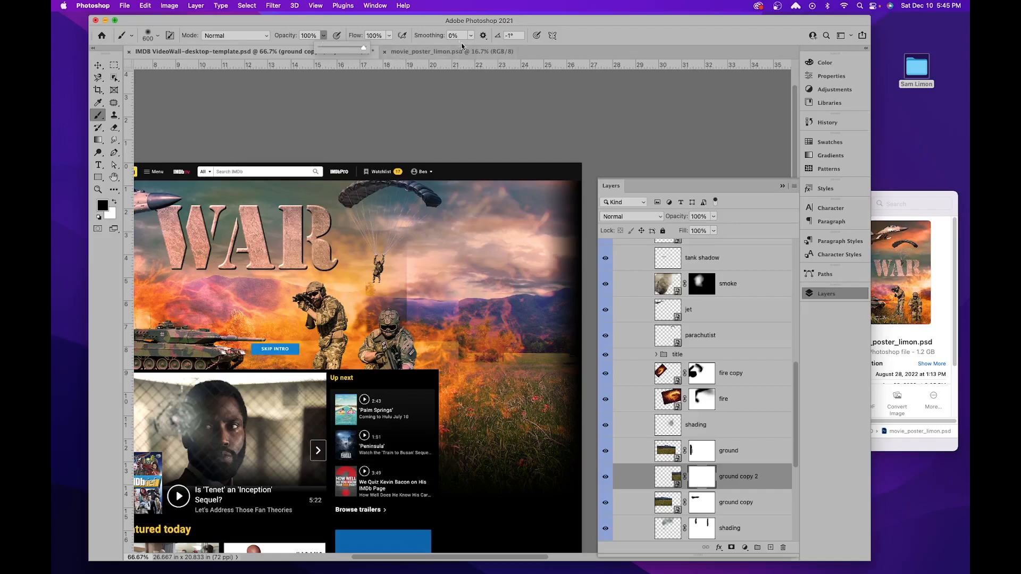
click(322, 241)
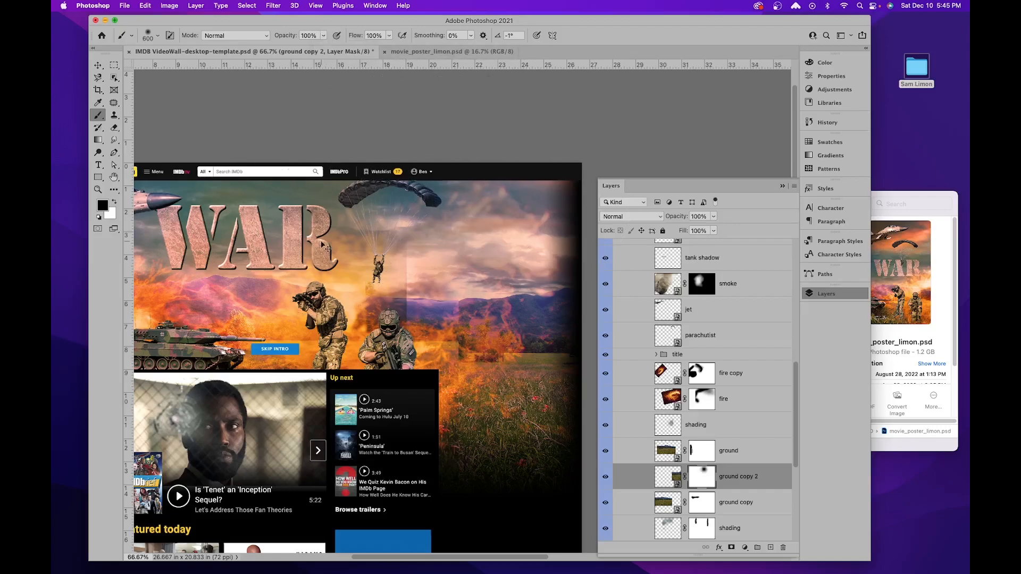
Step: Paint out more of the hills beside the front soldier on the ground copy 2 mask with a 200 px brush
key(super+plus)
key(super+plus)
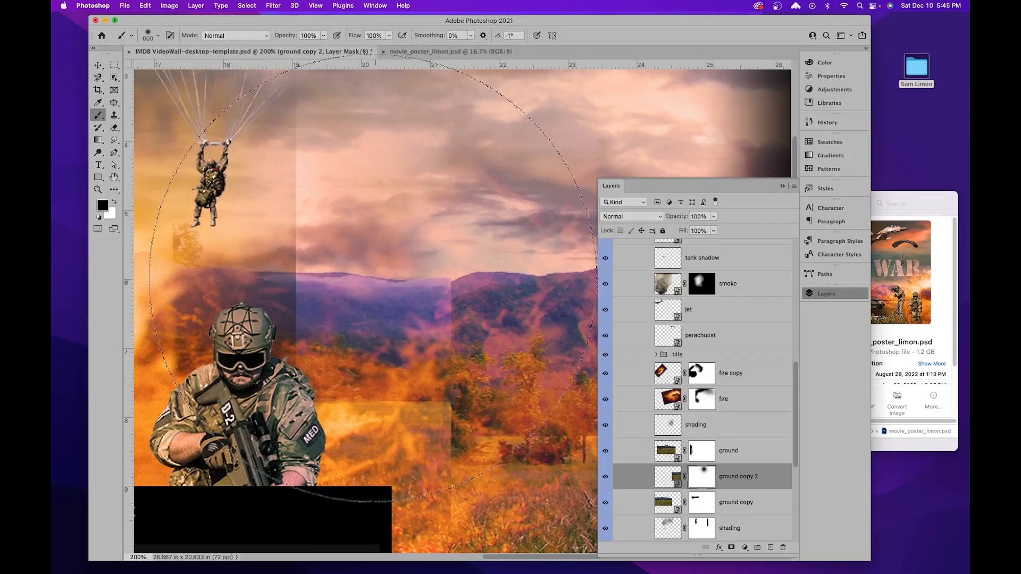
key(bracketleft)
key(bracketleft)
key(bracketleft)
key(bracketleft)
key(bracketleft)
key(bracketleft)
key(bracketleft)
key(bracketleft)
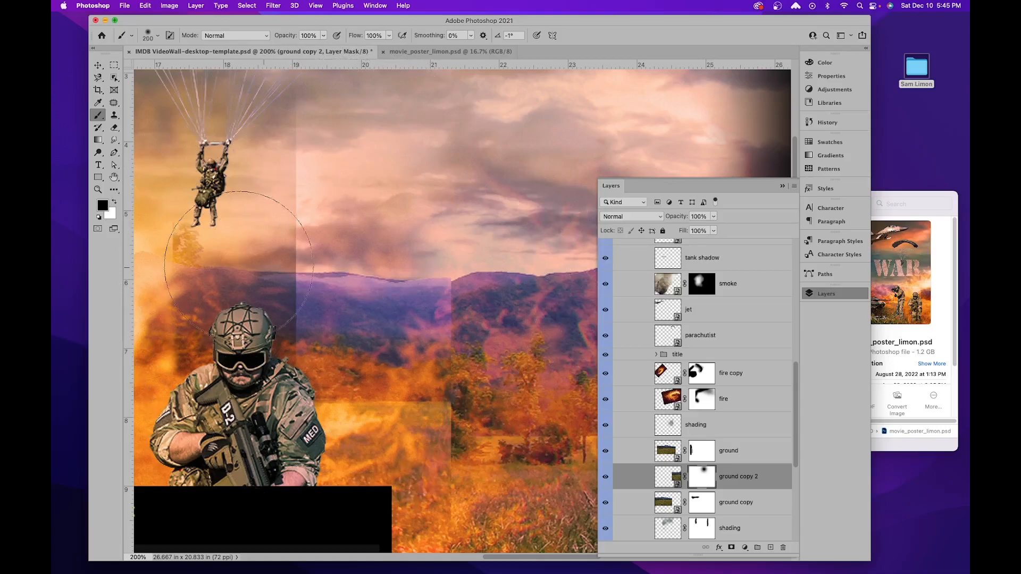
mouse_move(203, 250)
mouse_down()
mouse_move(190, 274)
mouse_move(186, 232)
mouse_move(210, 267)
mouse_move(291, 257)
mouse_move(296, 246)
mouse_move(339, 285)
mouse_move(359, 257)
mouse_move(368, 277)
mouse_move(366, 242)
mouse_move(338, 367)
mouse_up()
Step: Mask out the ground layer's hard vertical edge through the mountains and field with a 90 px brush
key(bracketleft)
key(bracketleft)
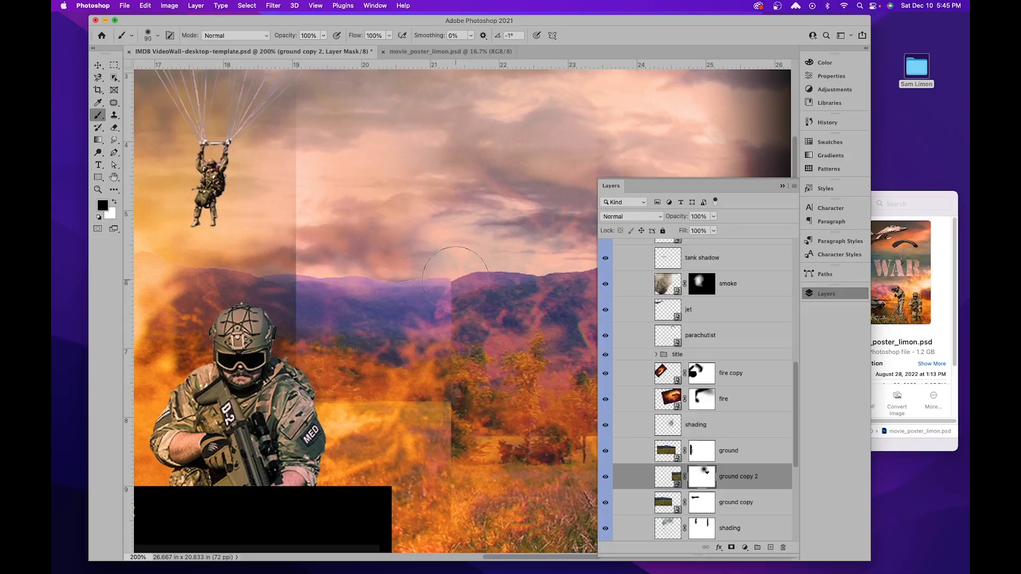
click(695, 451)
click(614, 453)
click(610, 451)
click(611, 451)
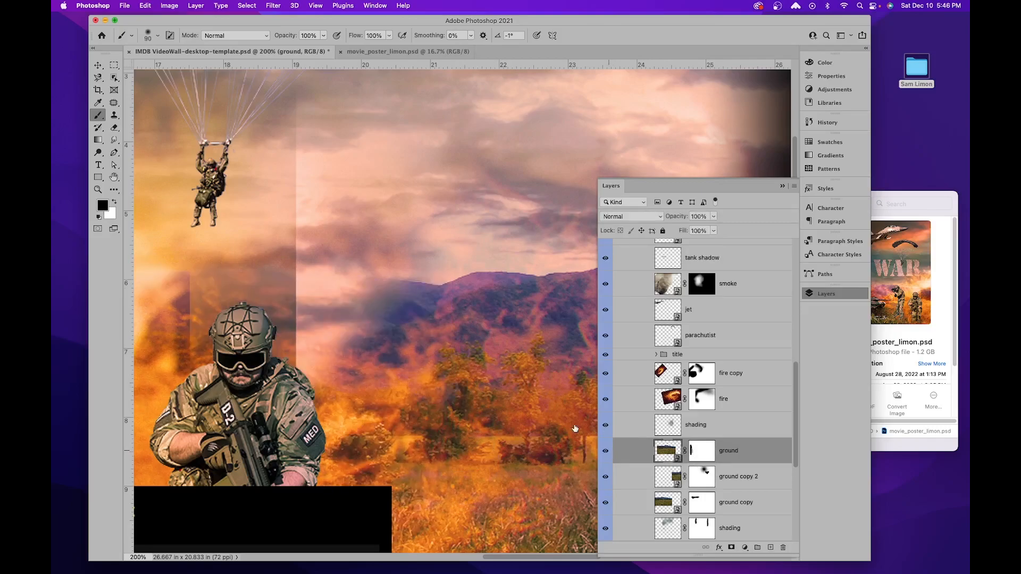
click(699, 456)
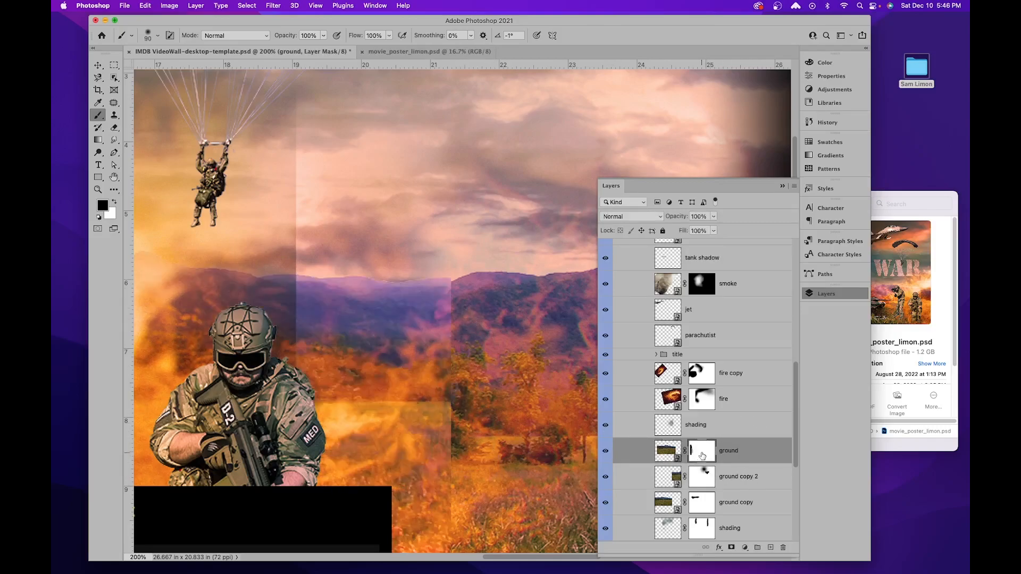
mouse_move(451, 273)
mouse_down()
mouse_move(458, 424)
mouse_move(484, 298)
mouse_up()
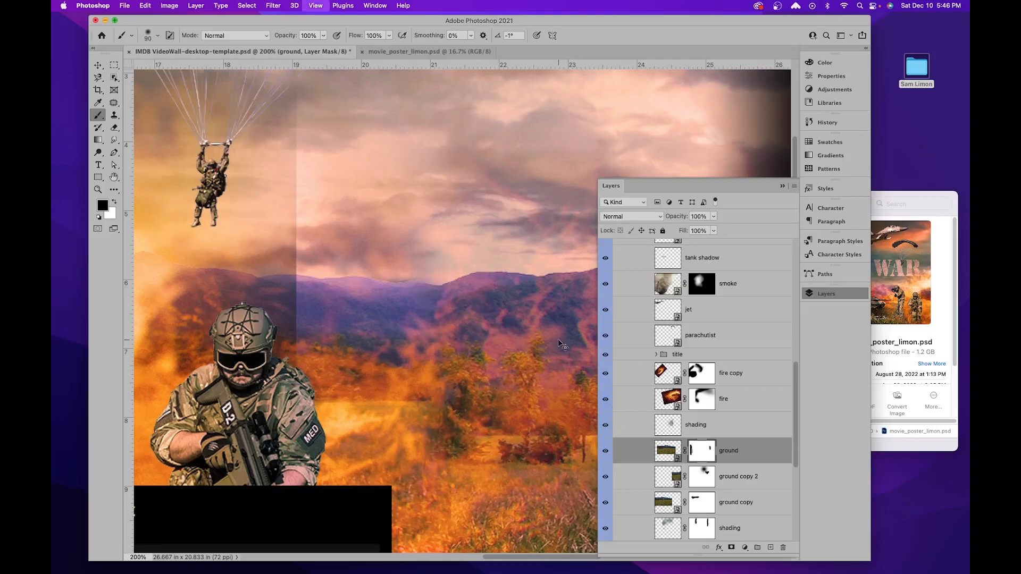
key(super+minus)
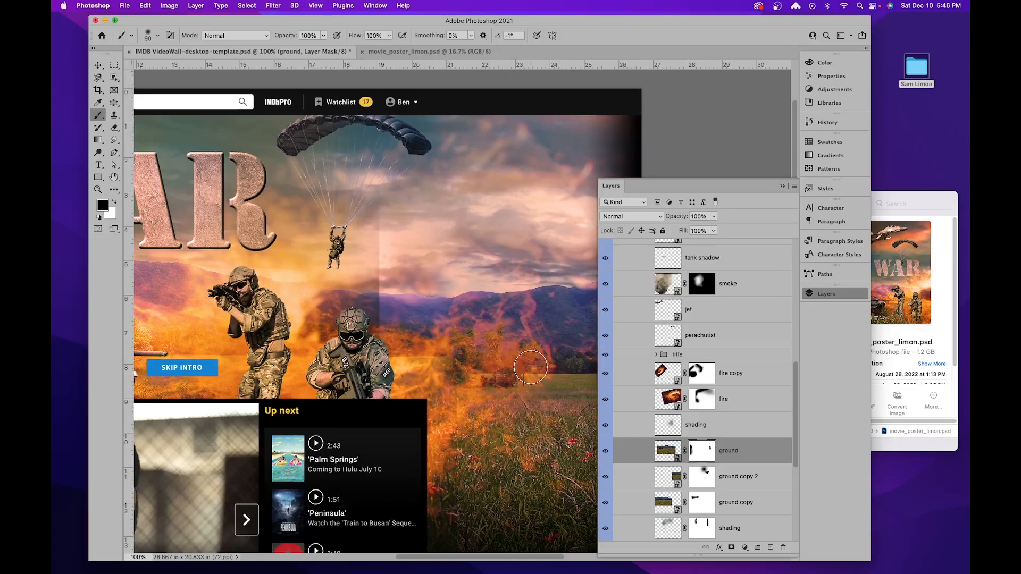
Step: Identify the ground copy 2 content by toggling its visibility, and move the layer slightly upward to adjust its mountains
click(733, 487)
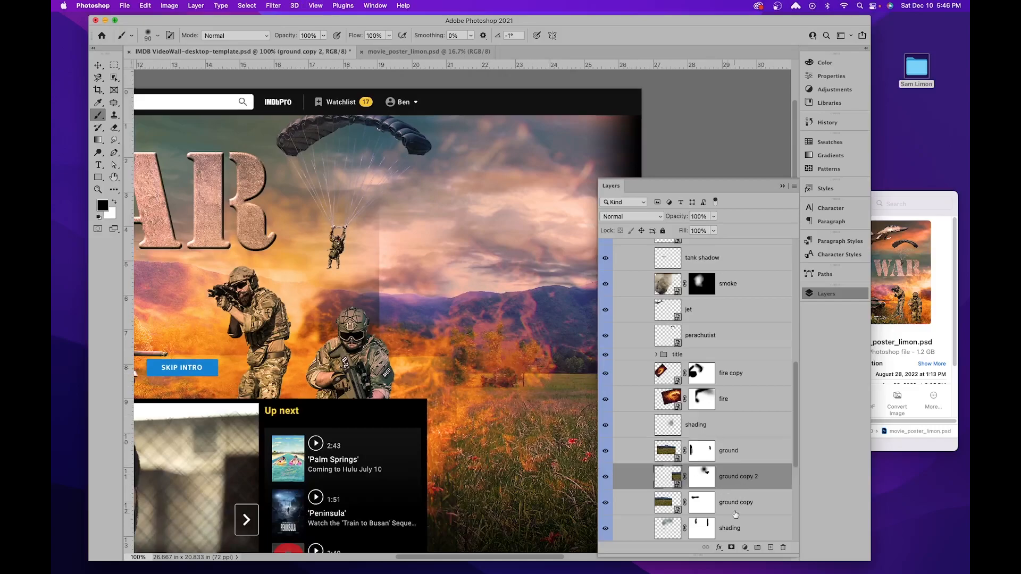
click(606, 477)
click(606, 477)
click(98, 65)
drag(492, 334, 489, 317)
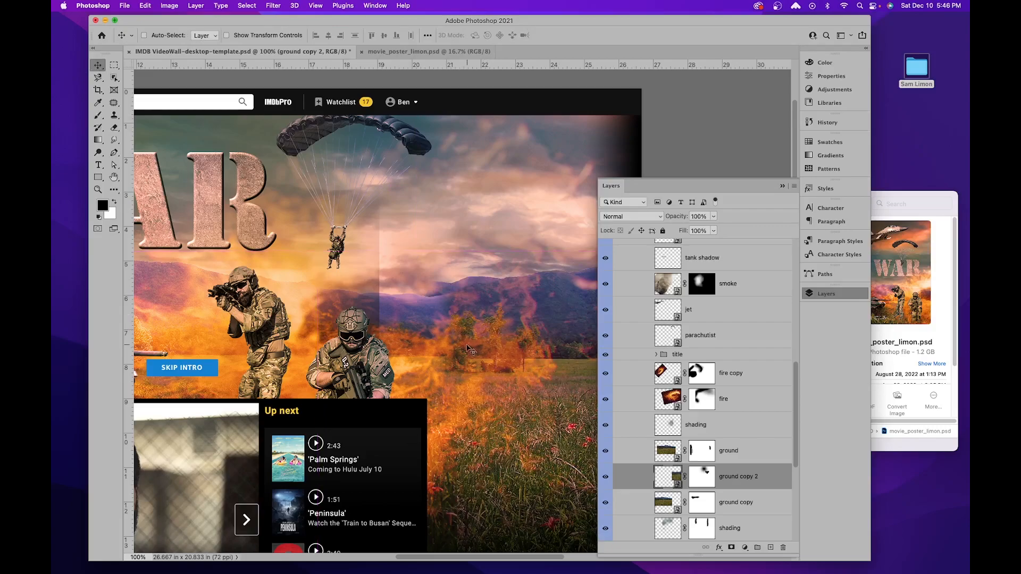
drag(550, 330, 552, 331)
Step: Paint out the overlapping ridge on the ground copy 2 mask with a 20 px brush so the mountain slopes into the lower hills
scroll(463, 318, up, 5)
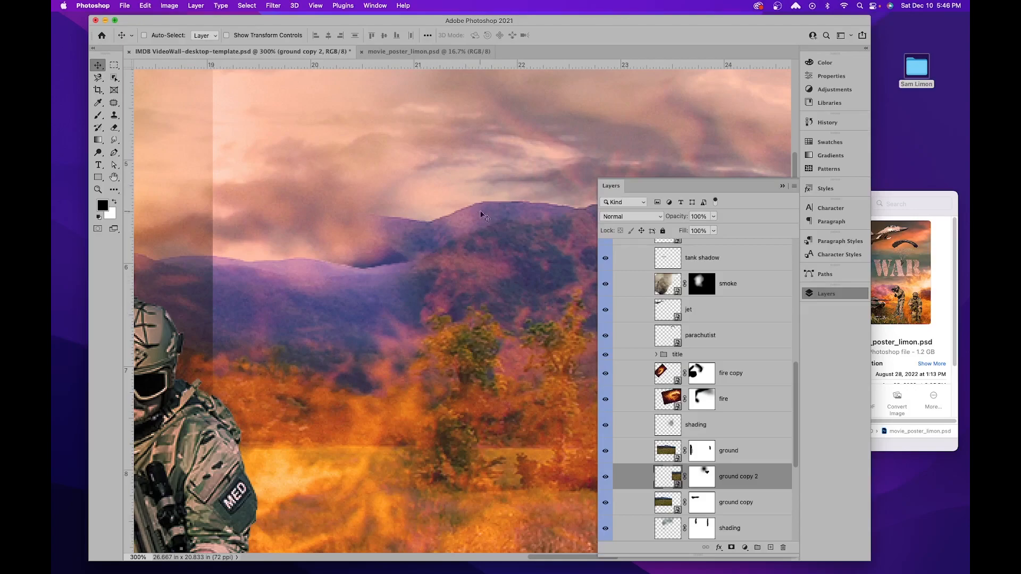
click(607, 478)
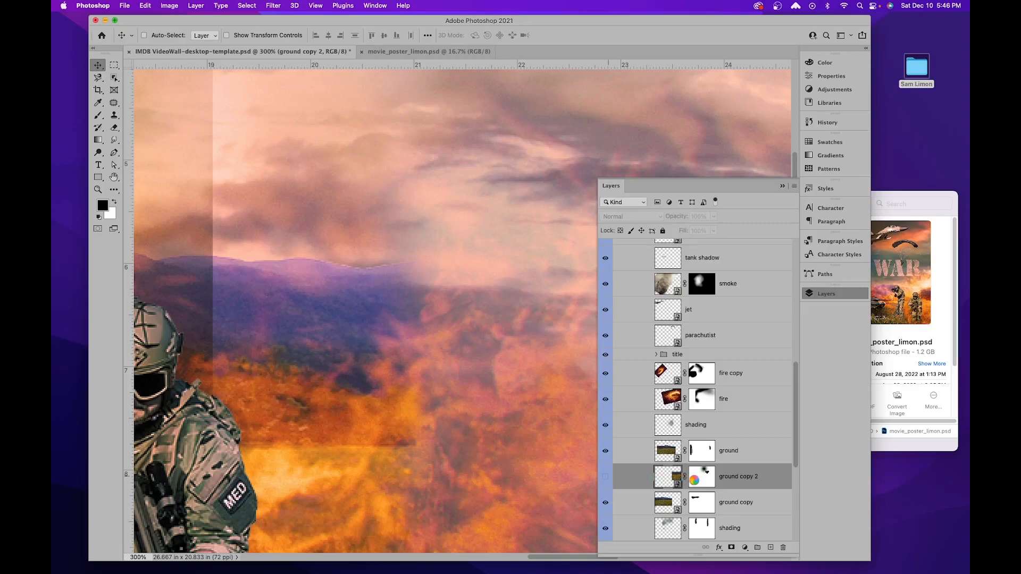
click(606, 478)
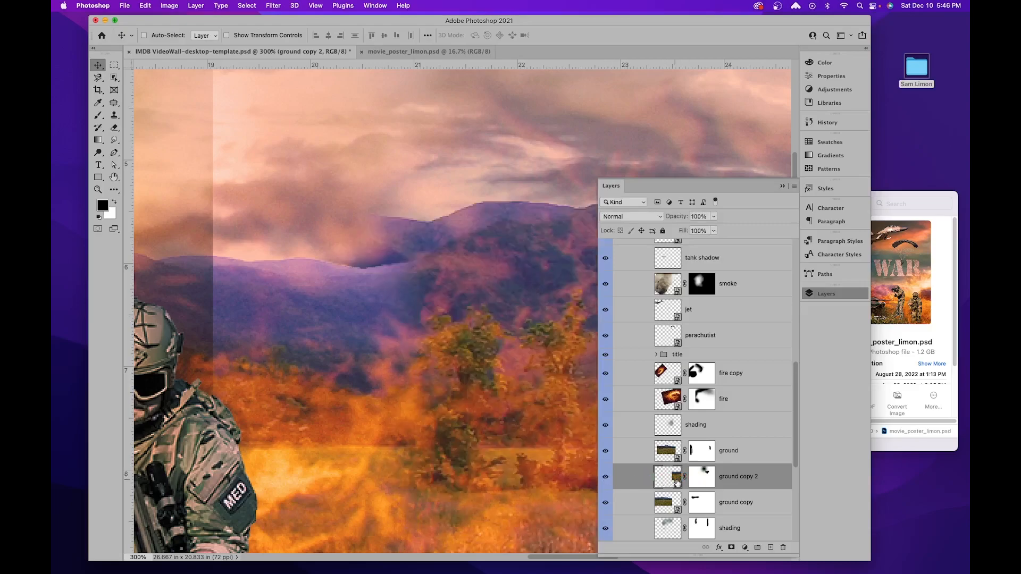
click(700, 479)
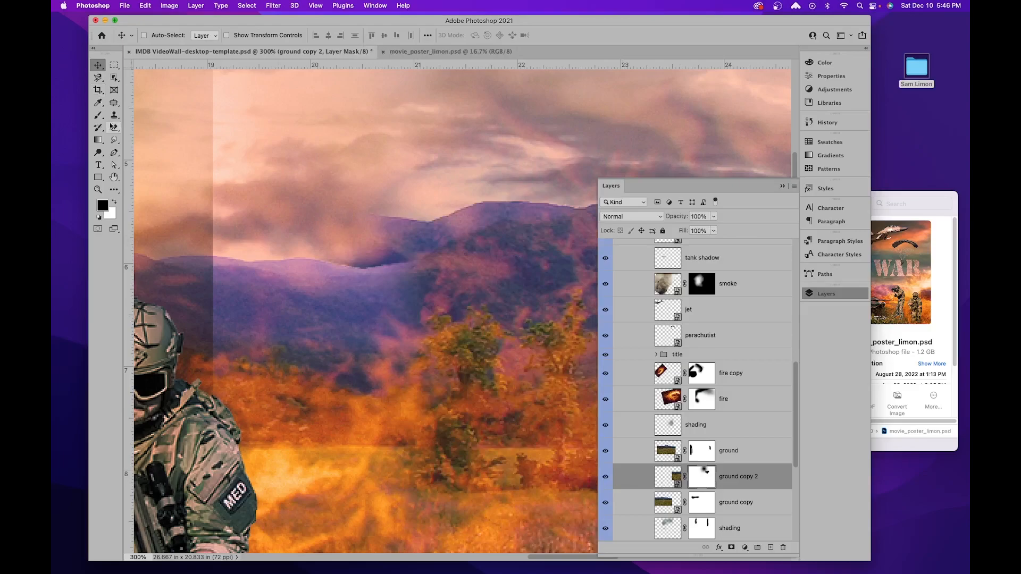
click(98, 115)
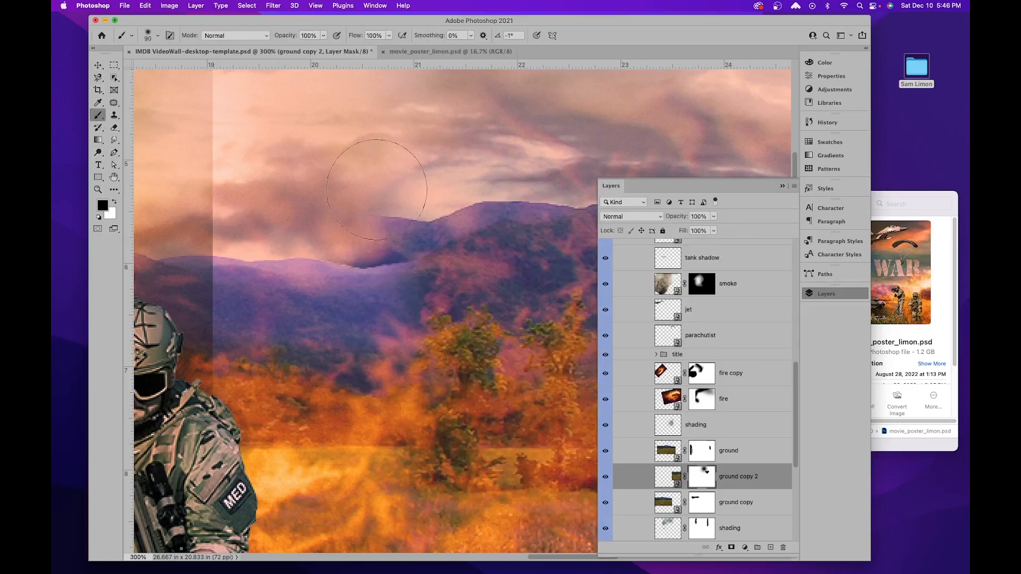
key(bracketleft)
key(bracketleft)
key(bracketleft)
key(bracketleft)
key(bracketleft)
key(bracketleft)
key(bracketleft)
key(bracketleft)
mouse_move(374, 256)
mouse_down()
mouse_move(349, 256)
mouse_move(417, 255)
mouse_move(494, 215)
mouse_move(566, 201)
mouse_move(387, 217)
mouse_up()
key(])
mouse_move(345, 249)
mouse_down()
mouse_move(407, 237)
mouse_move(401, 222)
mouse_move(517, 189)
mouse_move(396, 247)
mouse_move(316, 255)
mouse_move(376, 240)
mouse_move(386, 206)
mouse_up()
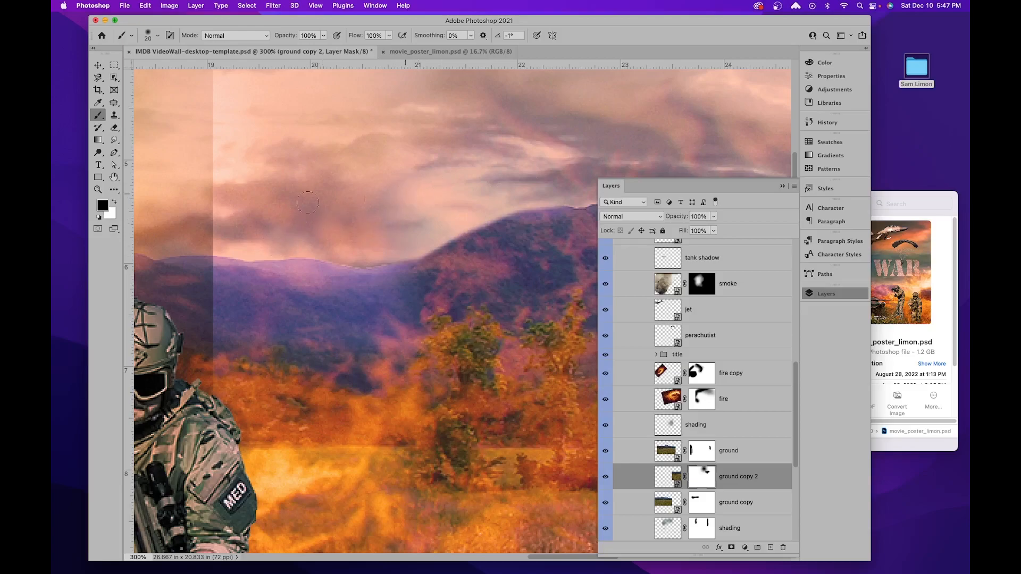
Step: Reduce the brush to 8 px at the mountain ridge and open its size and hardness settings
drag(457, 217, 317, 270)
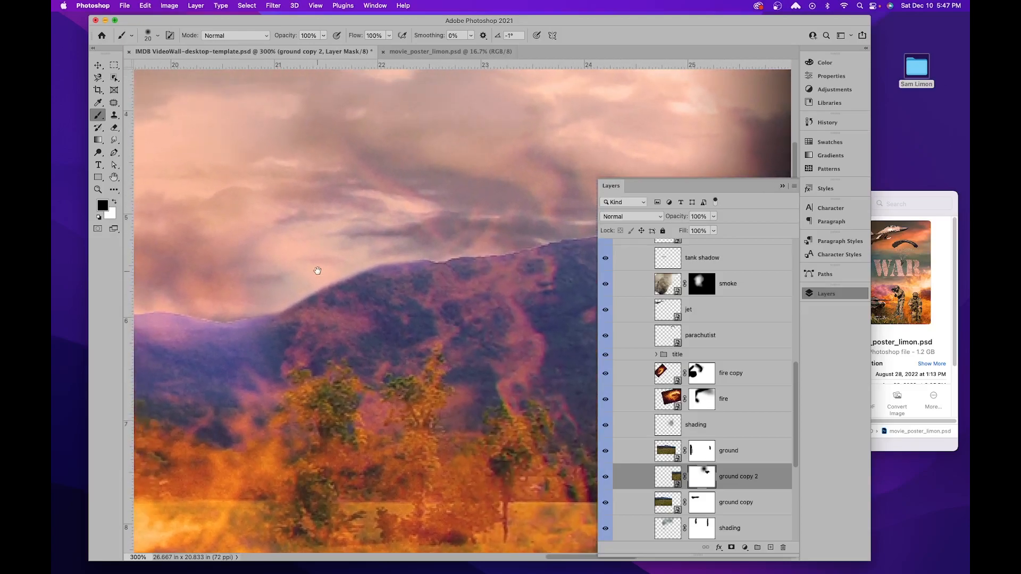
drag(432, 256, 416, 255)
key(bracketleft)
key(bracketleft)
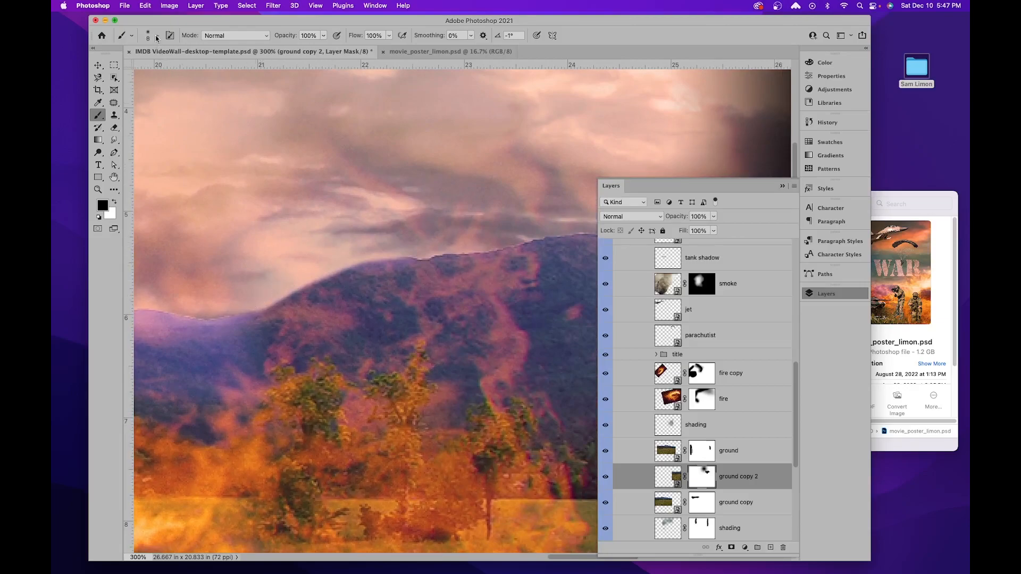
click(157, 38)
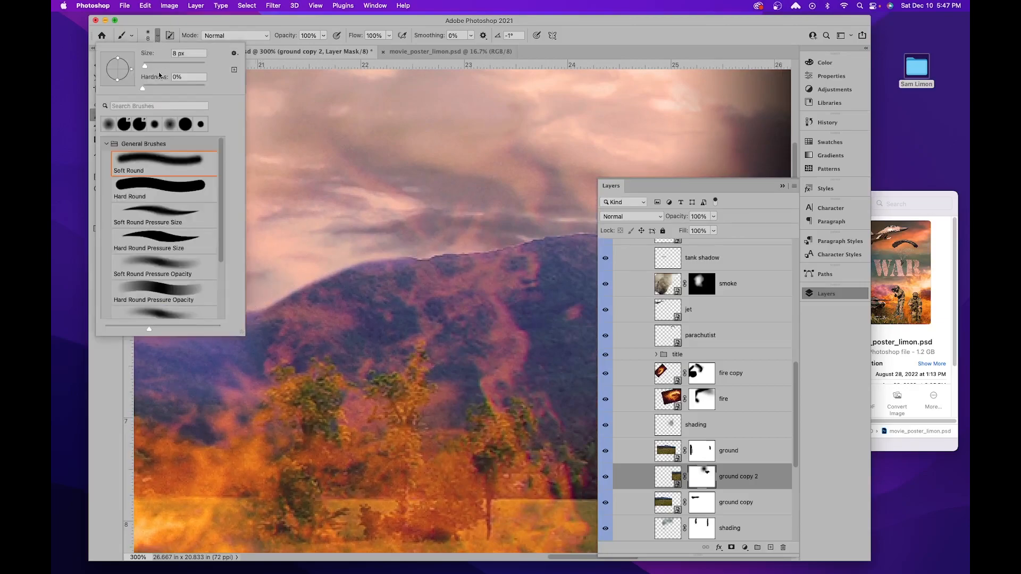
click(289, 21)
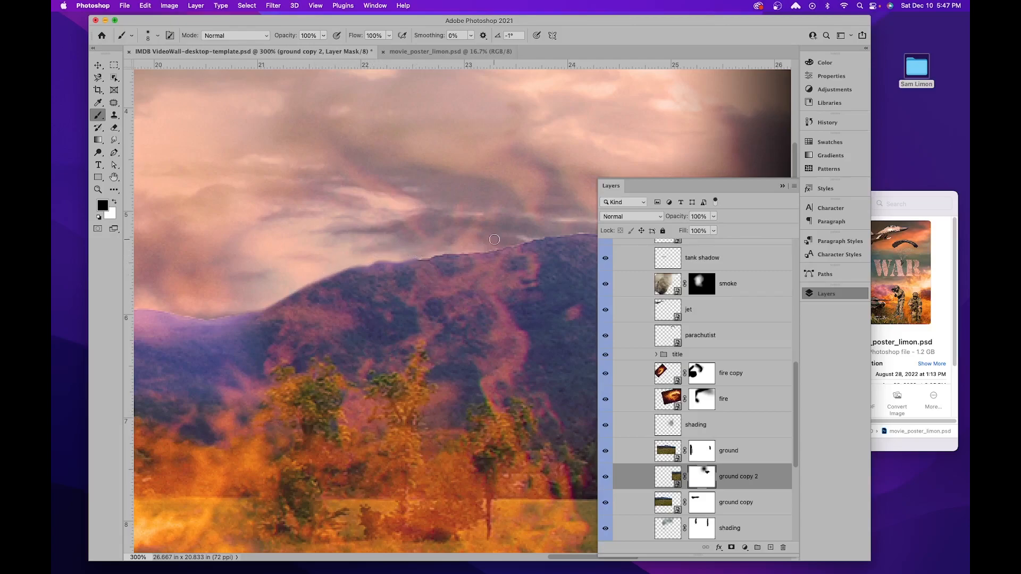
Step: Check the whole composition for the vertical seam by toggling the sky with clouds, fire and fire copy layers off and on
key(super+minus)
key(super+minus)
key(super+minus)
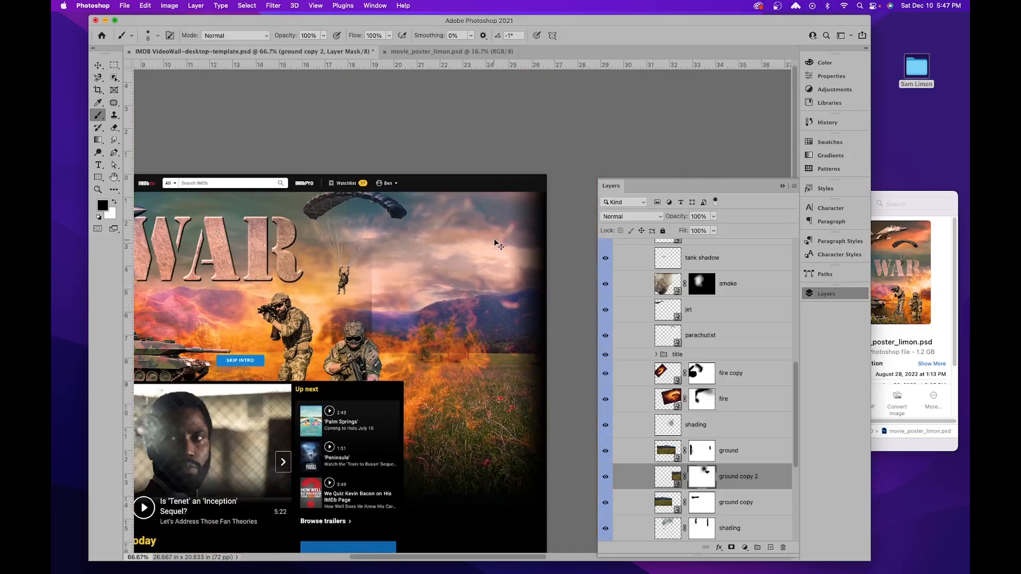
drag(433, 304, 522, 347)
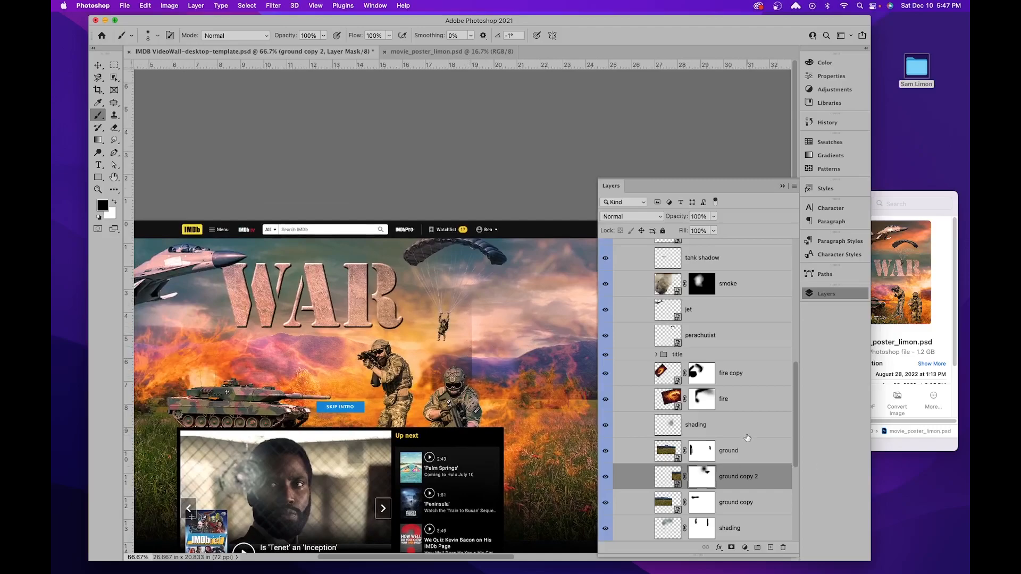
scroll(748, 438, down, 3)
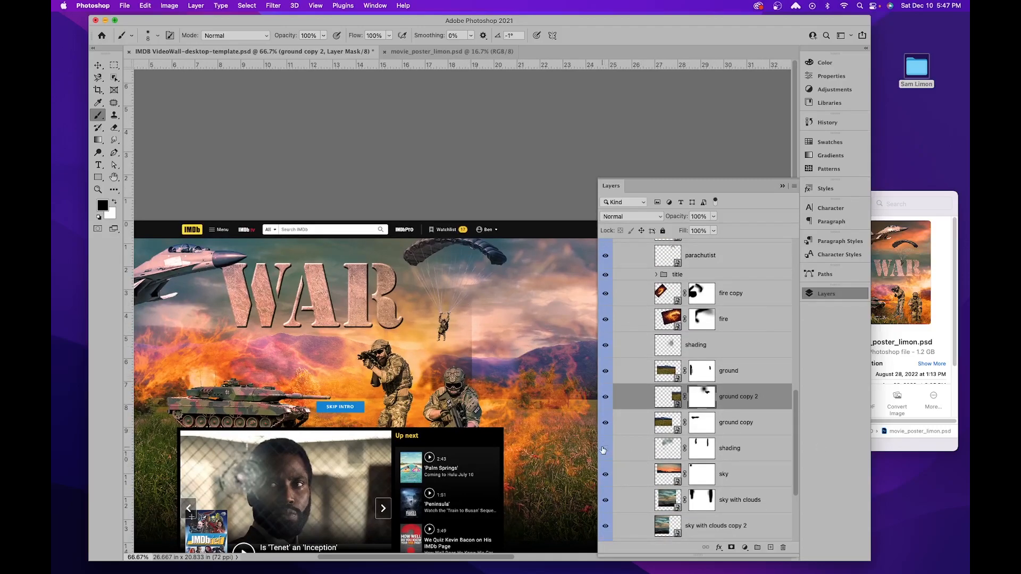
scroll(663, 477, down, 1)
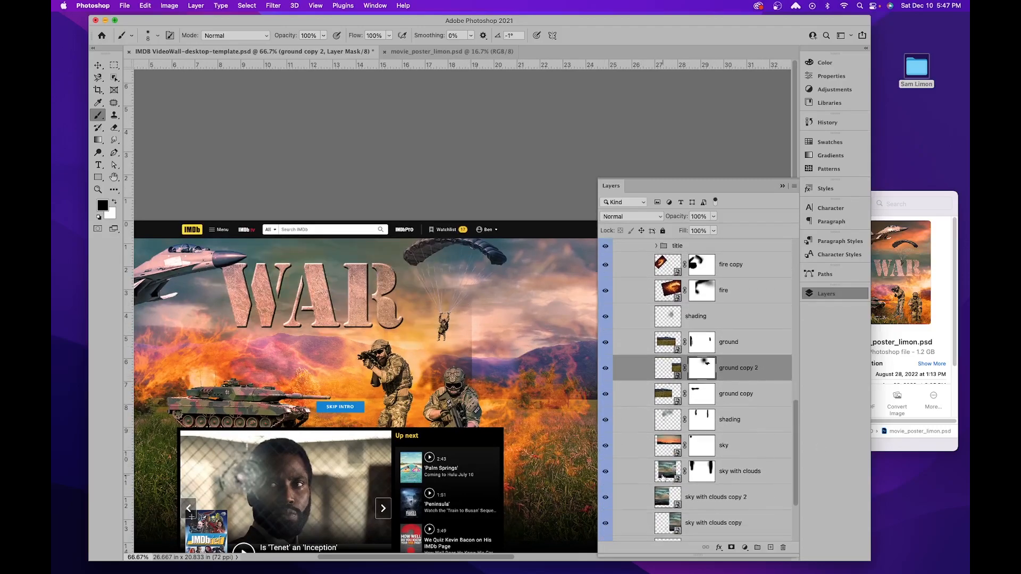
click(607, 472)
click(607, 471)
scroll(681, 466, up, 1)
click(604, 325)
click(605, 326)
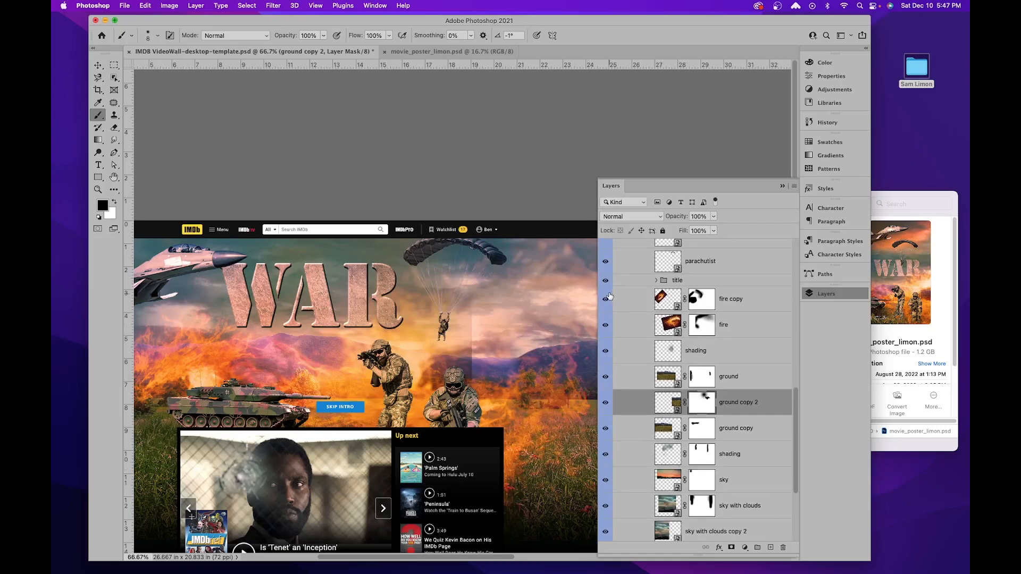
click(607, 298)
click(608, 299)
Step: Check the background for the vertical seam by toggling the sky with clouds copies and neighbouring sky, shading and ground layers off and on
scroll(676, 441, down, 1)
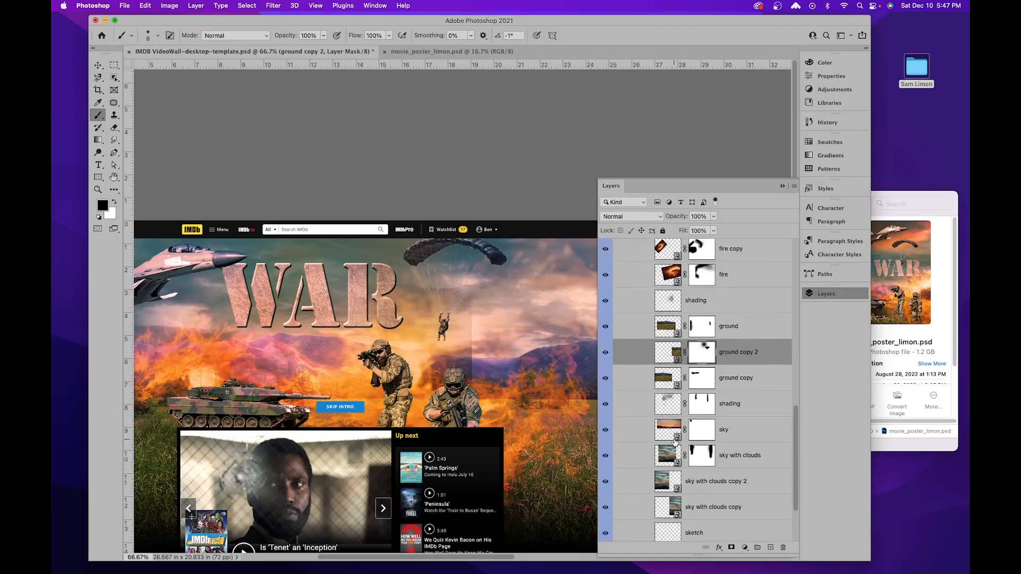
scroll(676, 441, down, 2)
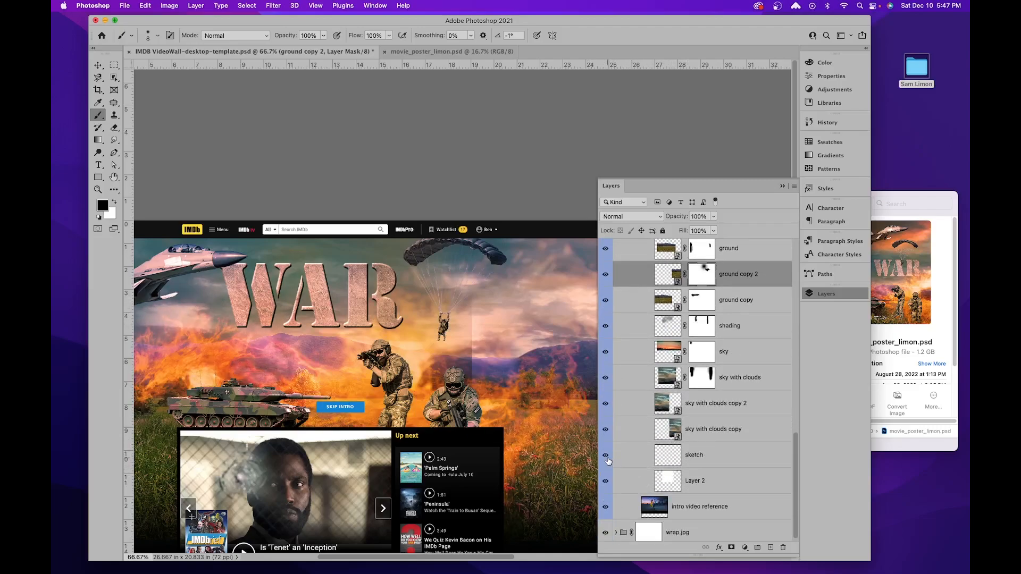
click(605, 430)
click(606, 371)
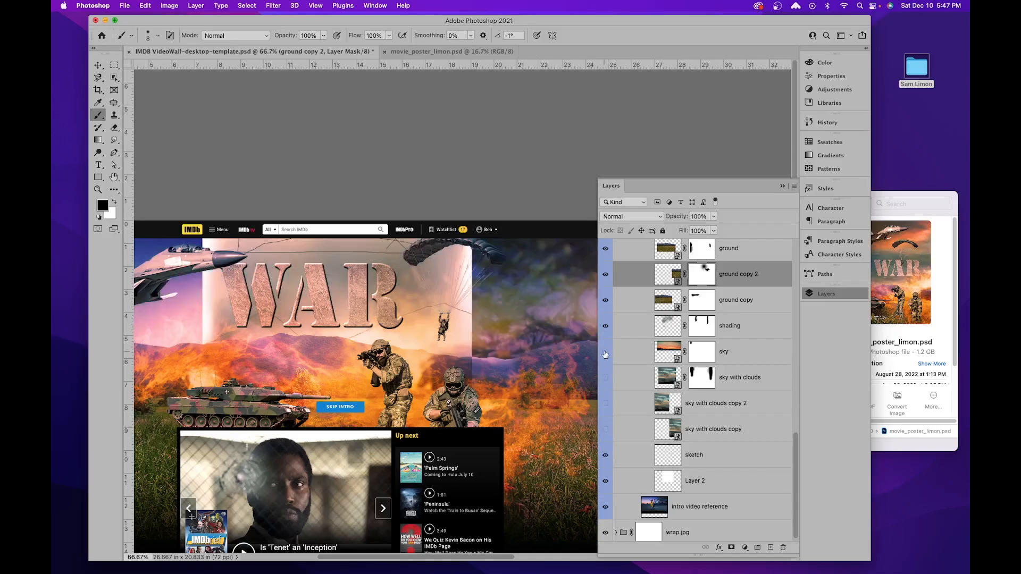
click(605, 405)
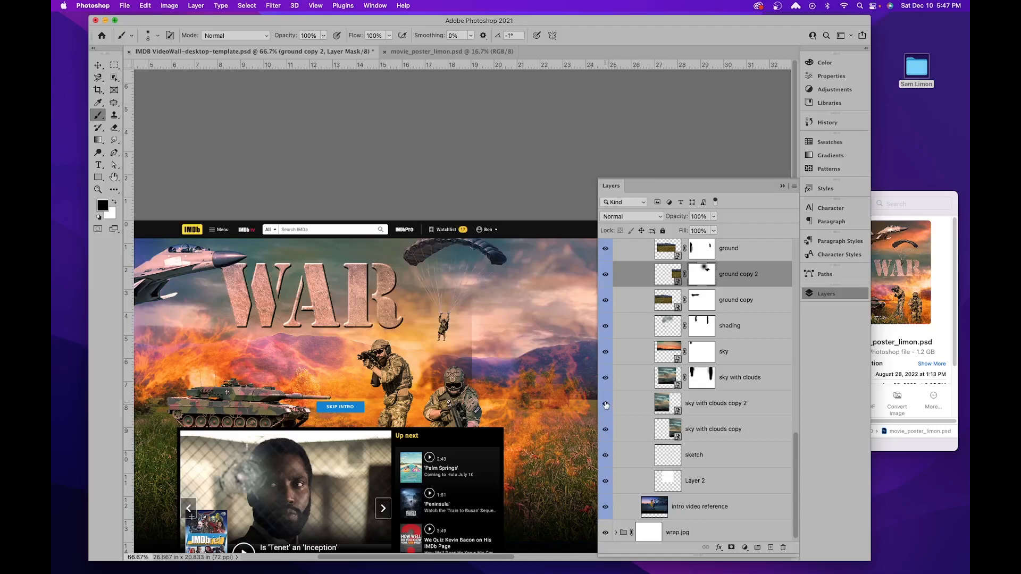
click(606, 353)
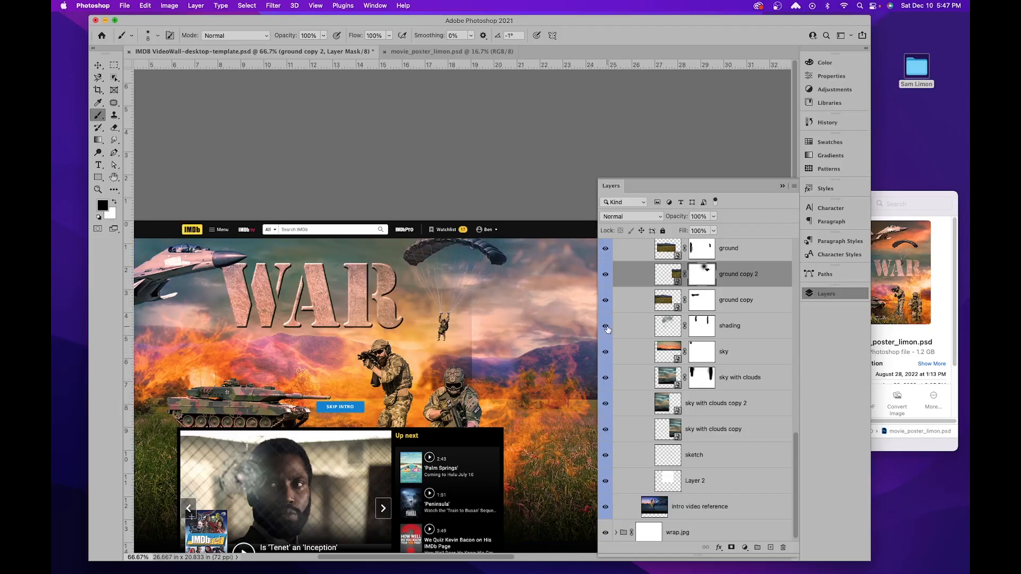
click(605, 301)
Step: Locate the seam's source among the upper Art layers by toggling the fire copy, fire and shading layers above the ground
scroll(637, 385, up, 5)
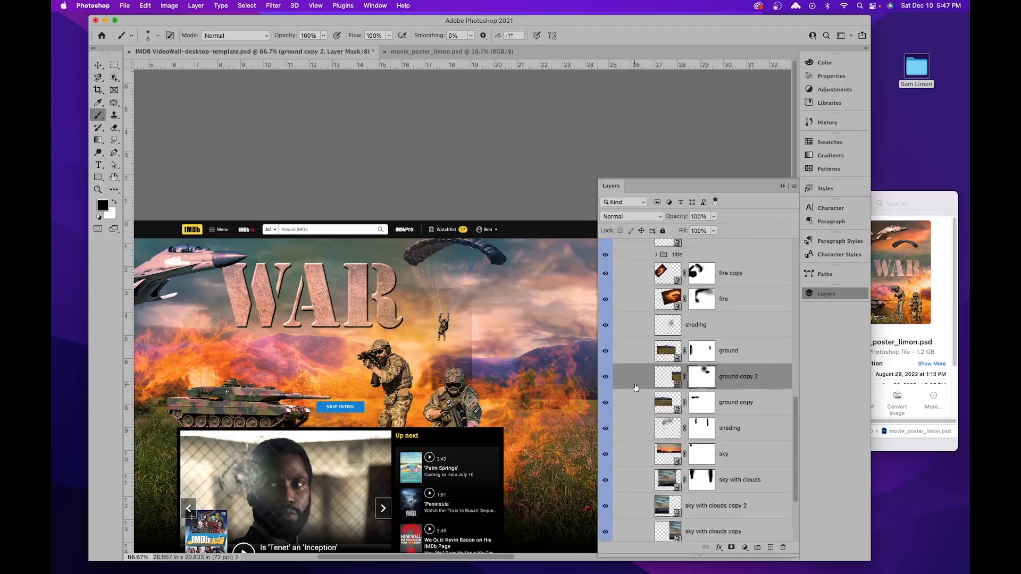
scroll(636, 388, up, 5)
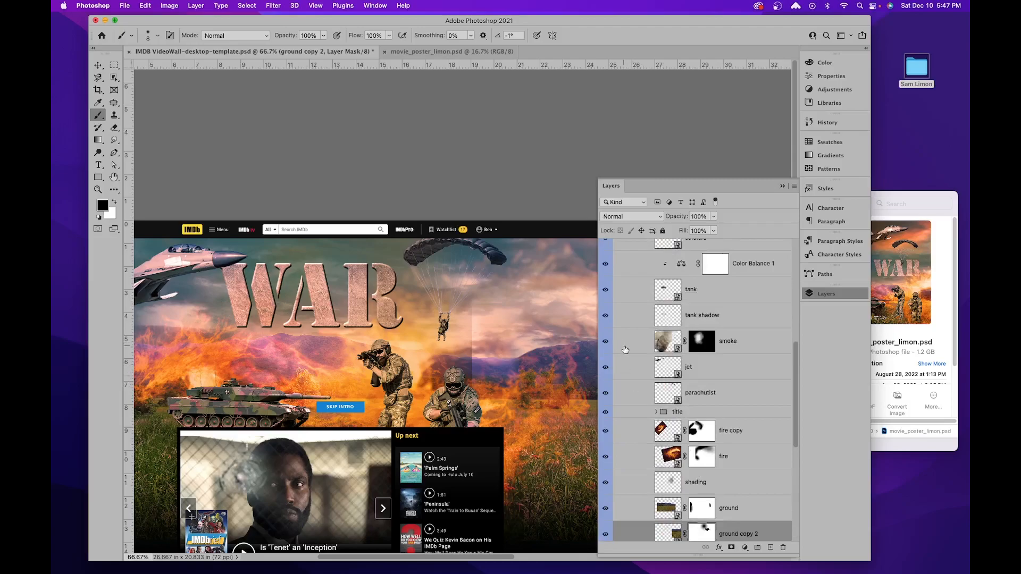
scroll(629, 356, up, 4)
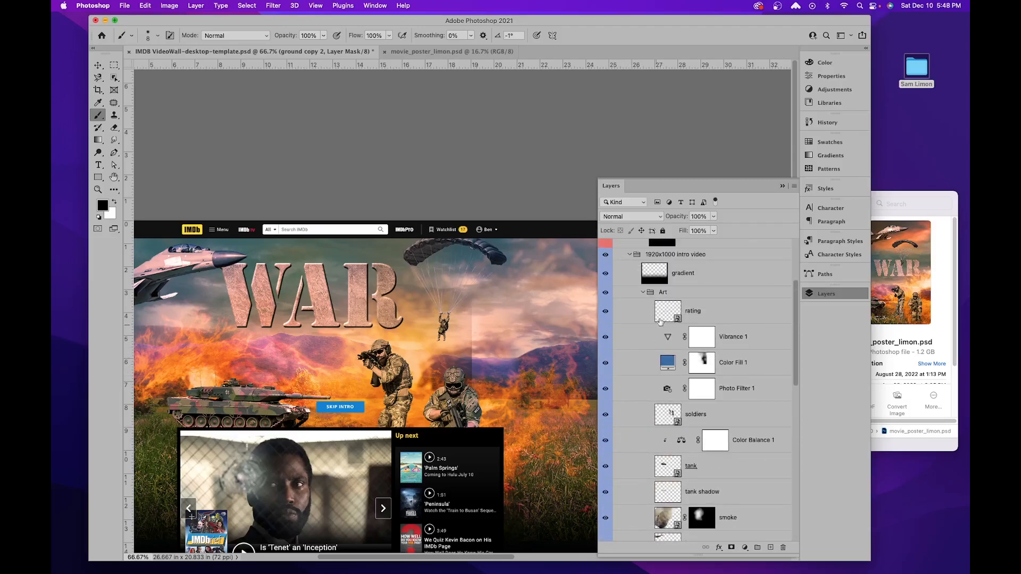
scroll(633, 343, down, 2)
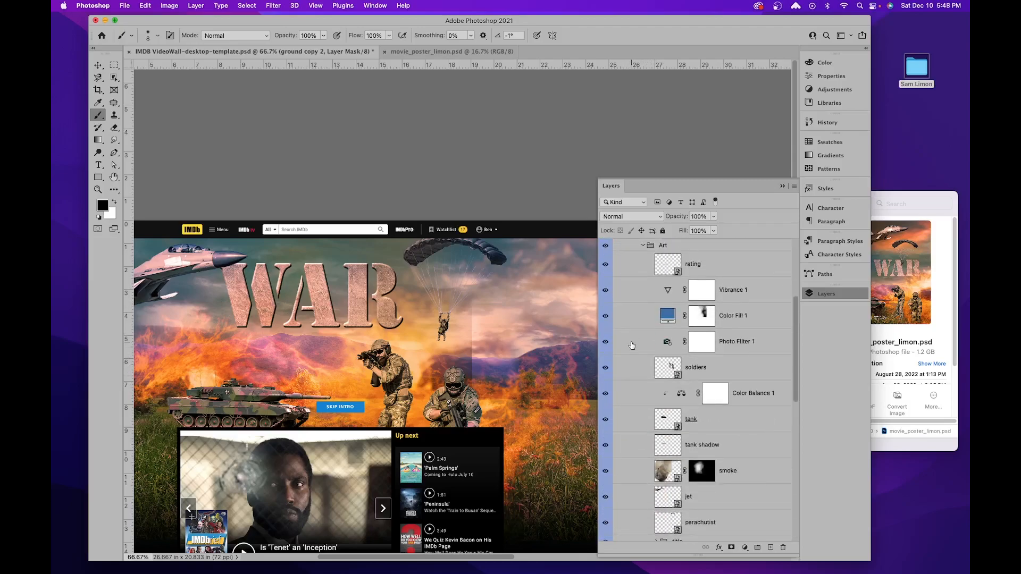
scroll(658, 393, down, 1)
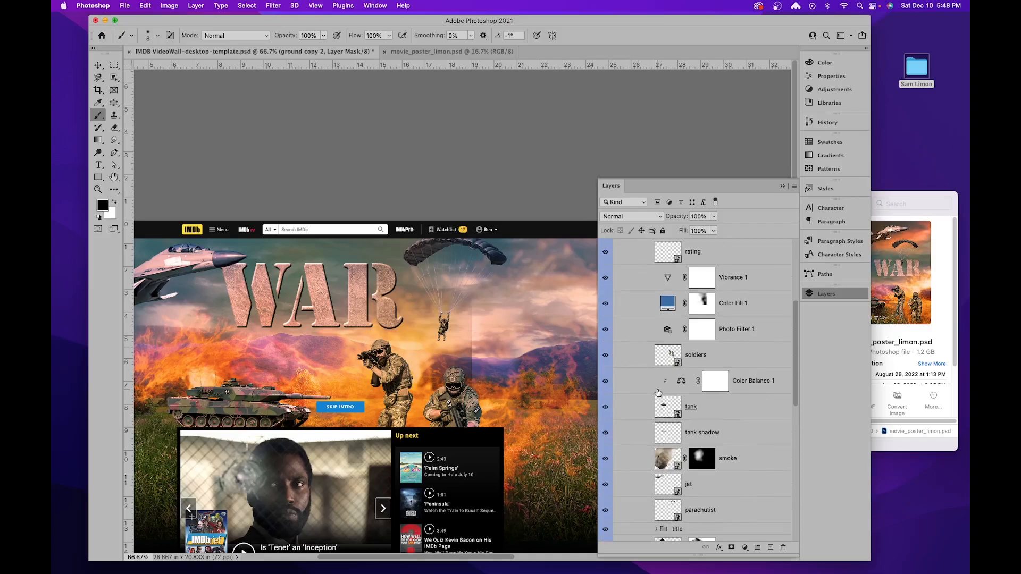
scroll(658, 393, down, 5)
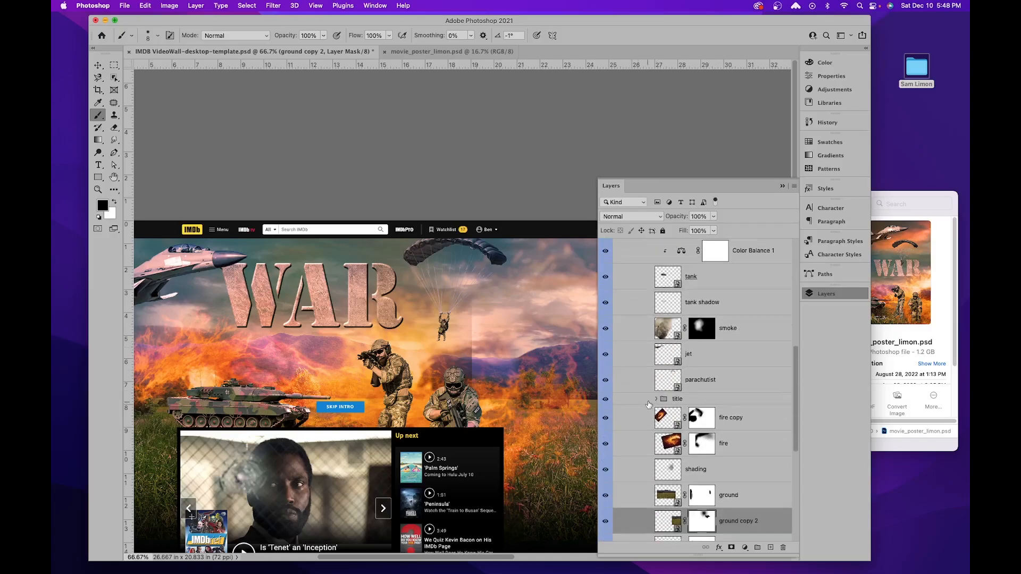
click(605, 419)
click(606, 419)
click(606, 446)
click(606, 446)
click(607, 470)
Step: Add a layer mask to the shading layer above the ground and paint out its hard edge beside the kneeling soldier with a 100 px brush
click(672, 475)
click(732, 548)
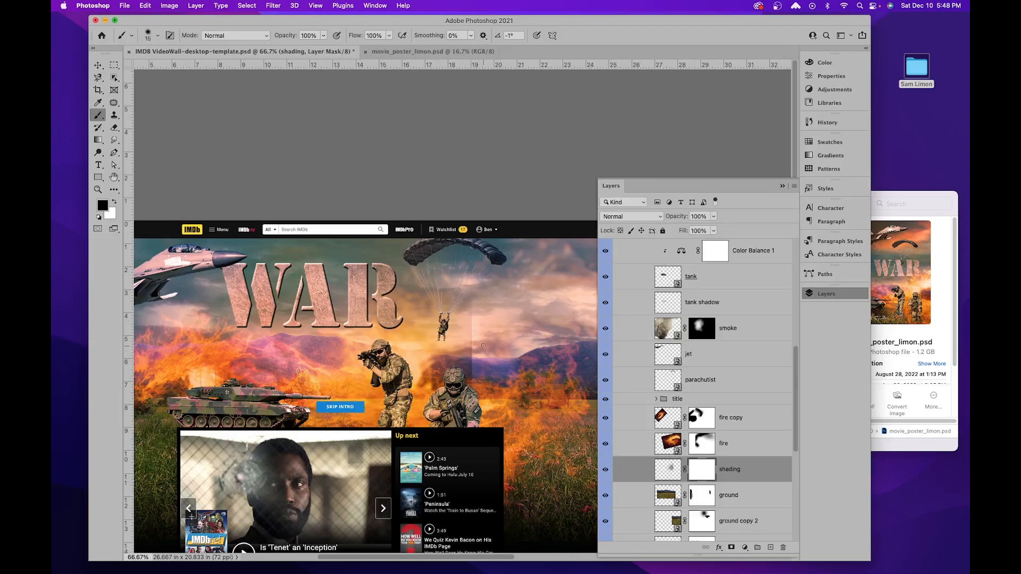
key(bracketright)
key(bracketright)
key(bracketright)
key(bracketright)
key(bracketright)
key(bracketright)
Step: Soften the shading mask around the kneeling soldier with a 250 px brush at 28% opacity
click(324, 35)
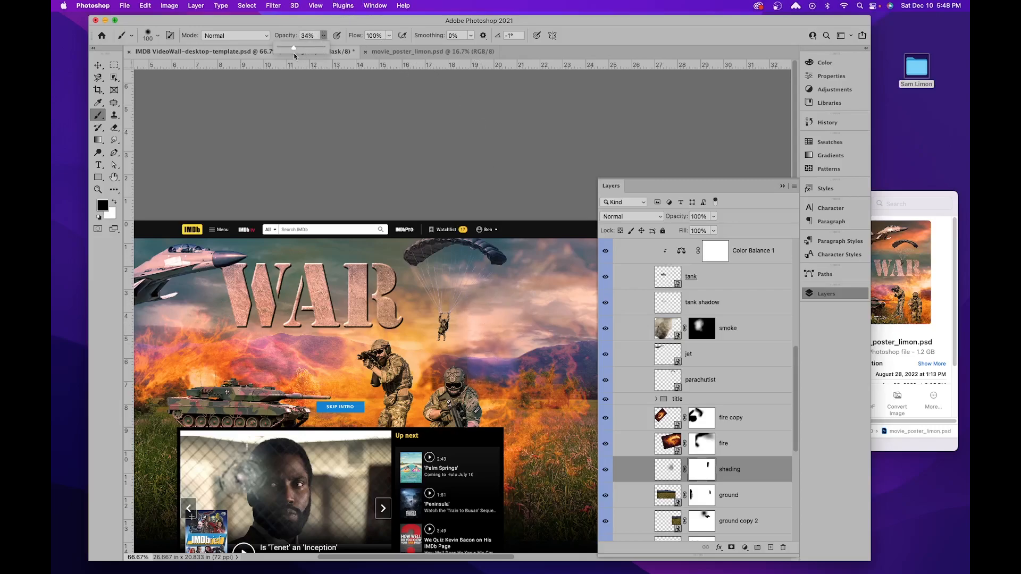
click(363, 22)
key(bracketright)
key(bracketright)
key(bracketright)
key(bracketright)
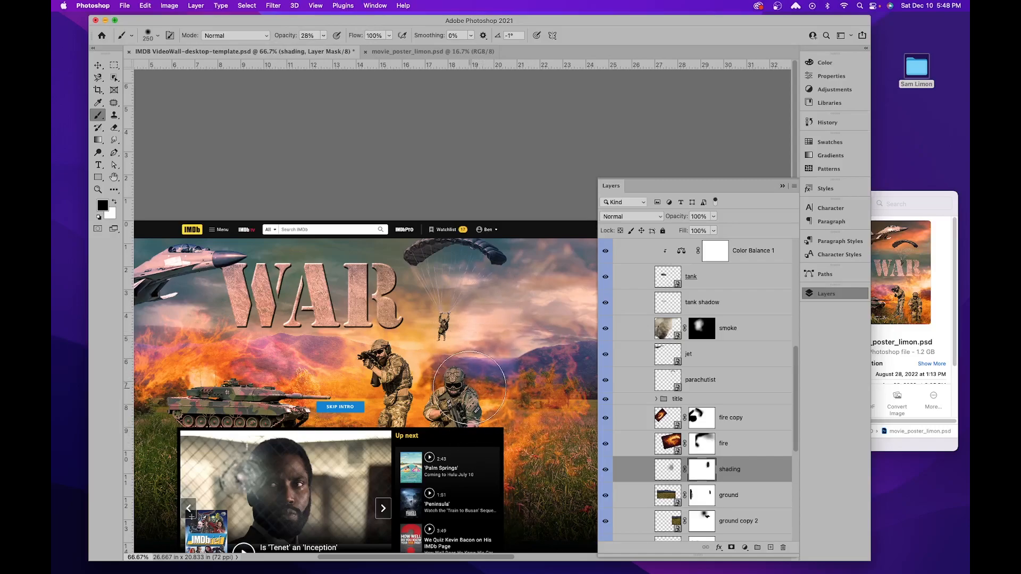
mouse_move(461, 446)
mouse_down()
mouse_move(399, 438)
mouse_move(520, 433)
mouse_move(454, 431)
mouse_up()
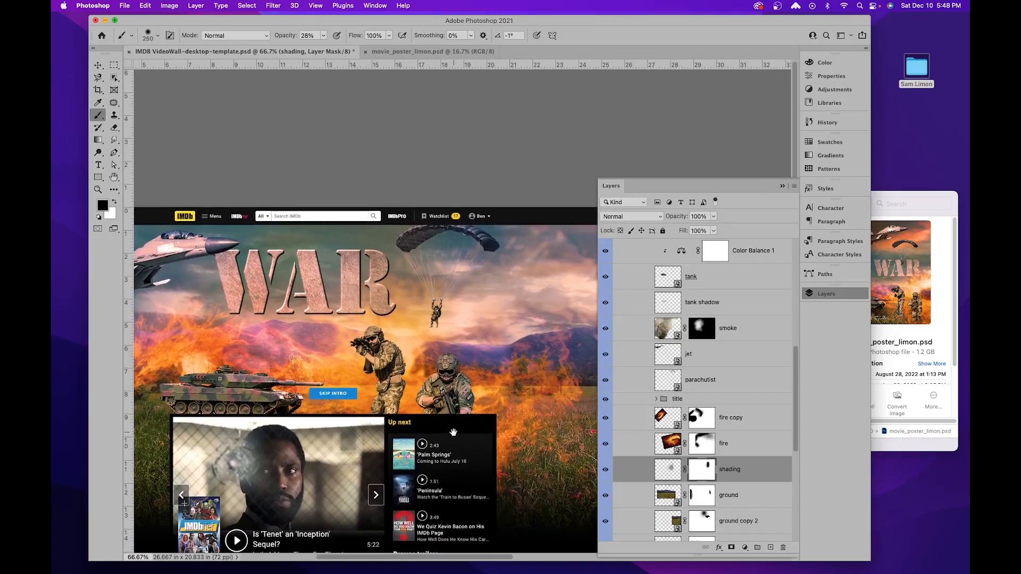
Step: Duplicate the fire copy layer, scale the duplicate to 85.56% and place it over the grass on the artwork's right side
drag(261, 401, 417, 391)
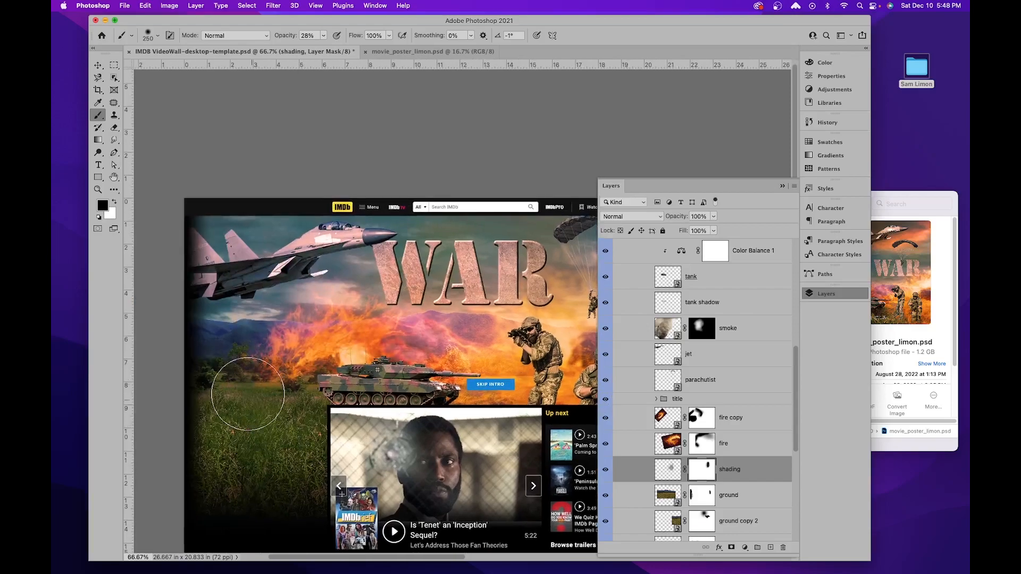
click(660, 423)
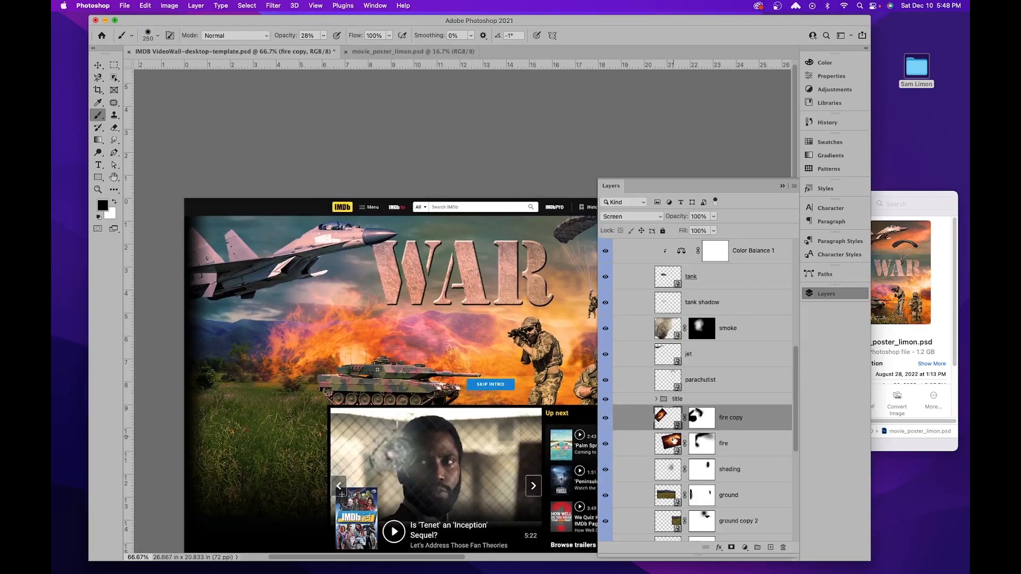
key(super+j)
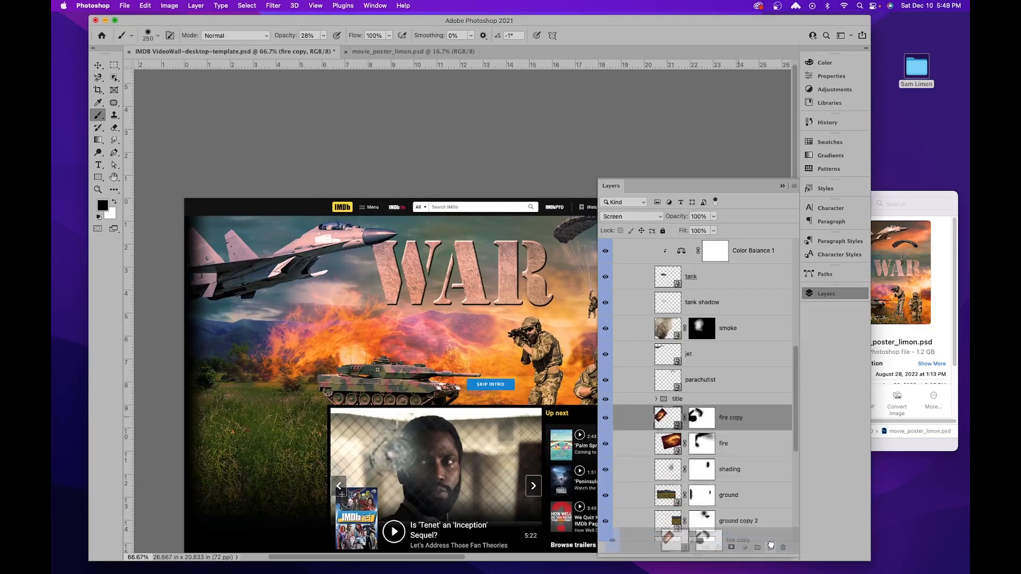
key(v)
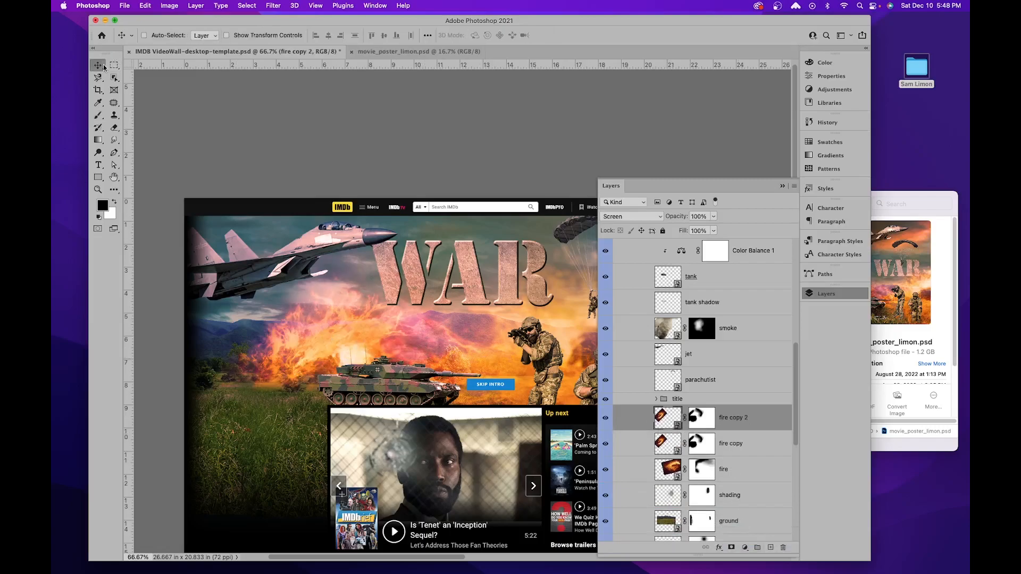
mouse_move(407, 354)
mouse_down()
mouse_move(558, 372)
mouse_move(401, 382)
mouse_move(442, 394)
mouse_move(473, 385)
mouse_move(481, 397)
mouse_move(467, 437)
mouse_move(526, 431)
mouse_up()
key(ctrl+t)
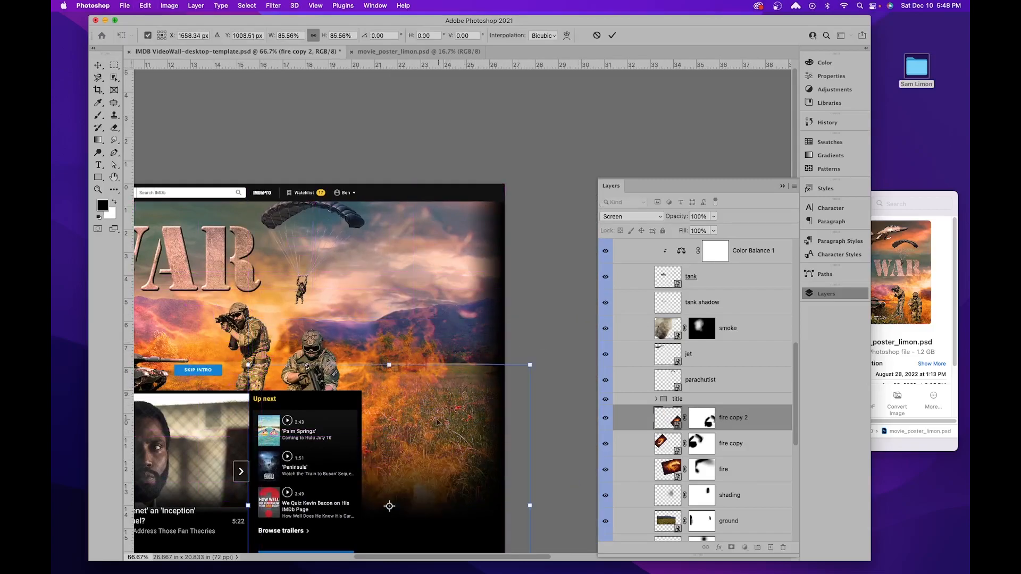
drag(394, 406, 361, 396)
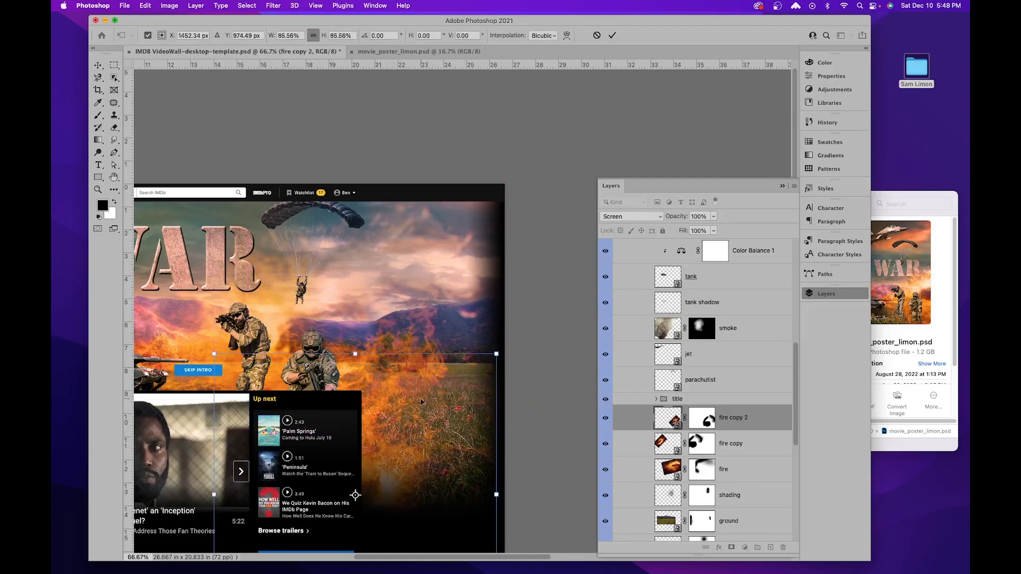
key(Return)
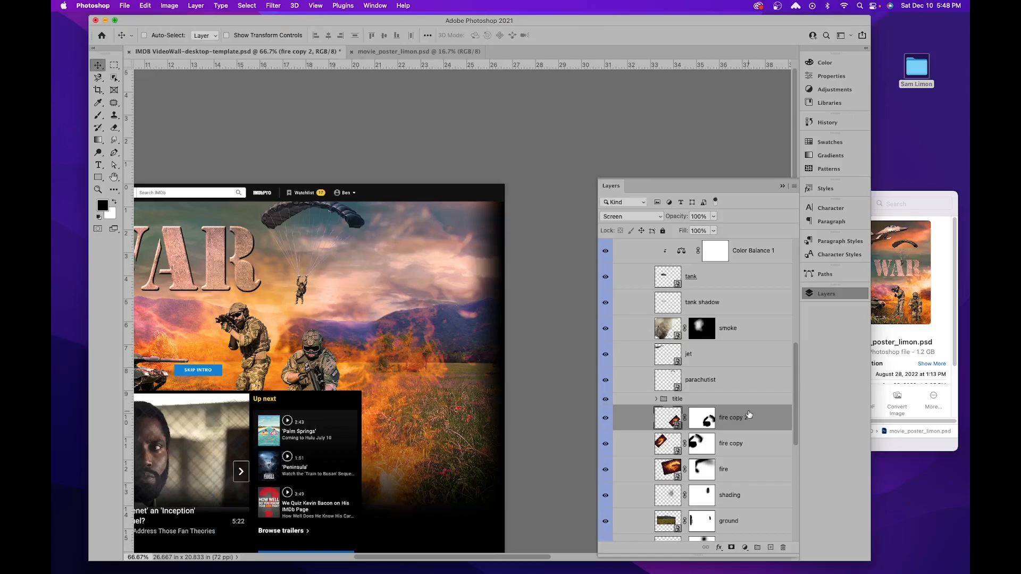
Step: Duplicate the fire copy 2 layer and move the new copy over the grass on the artwork's left side
drag(749, 417, 770, 547)
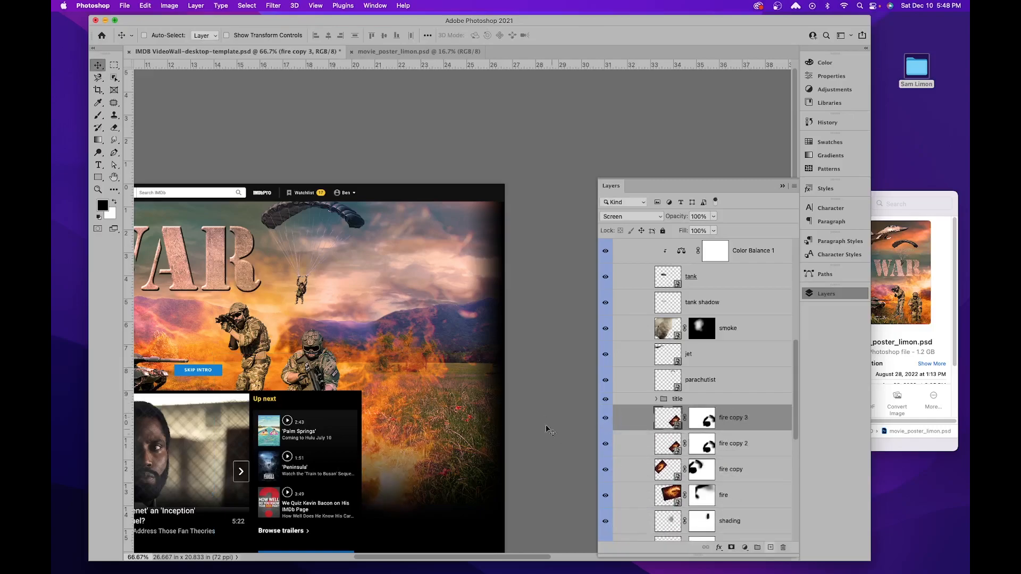
drag(226, 400, 716, 366)
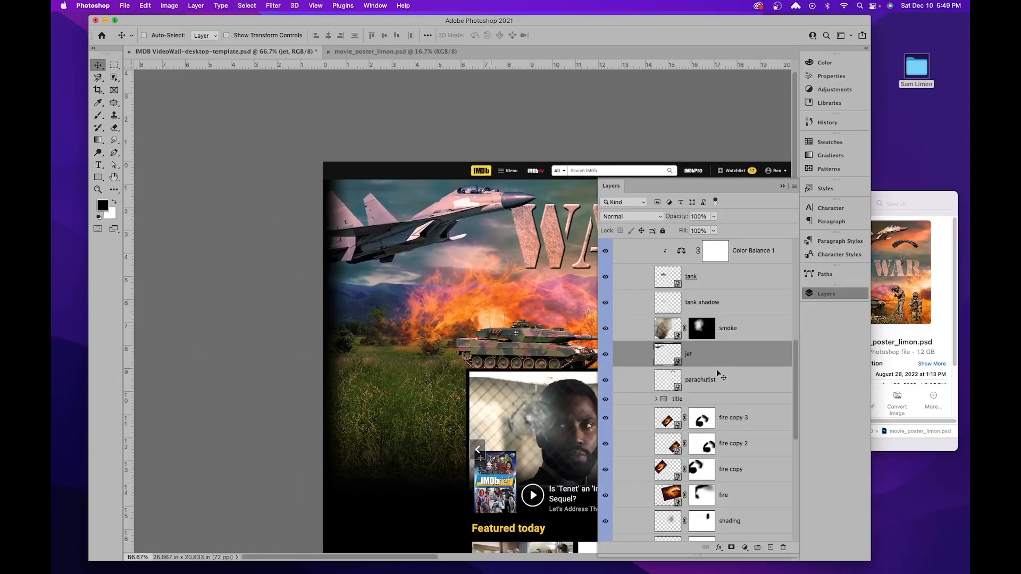
click(684, 390)
click(731, 455)
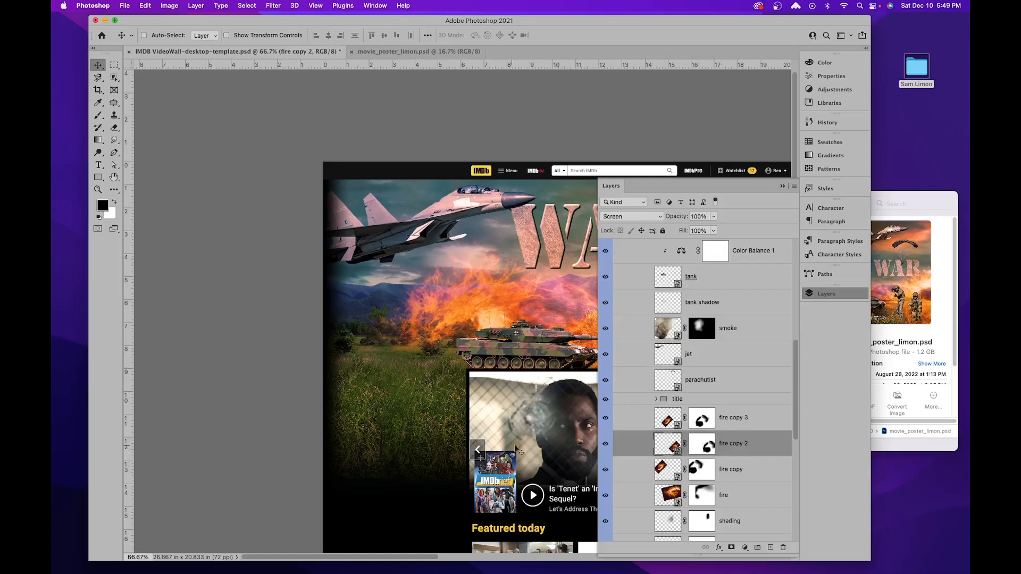
key(super)
key(super+minus)
key(super+minus)
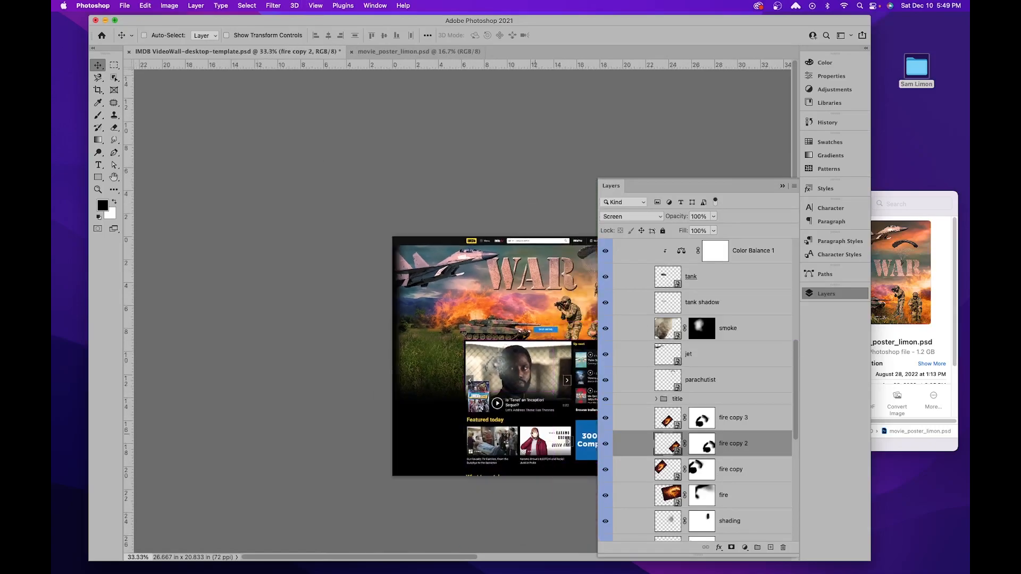
drag(443, 383, 330, 379)
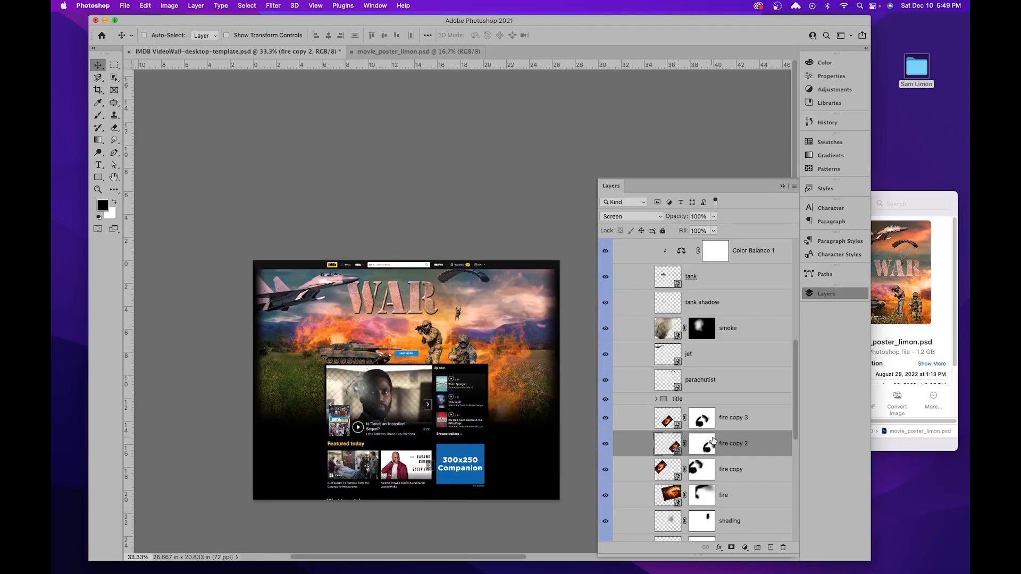
click(739, 476)
click(726, 425)
drag(514, 382, 412, 373)
Step: Flip the fire copy 3 layer horizontally, then transform and reposition it so its flames fill the left grass area
key(ctrl+t)
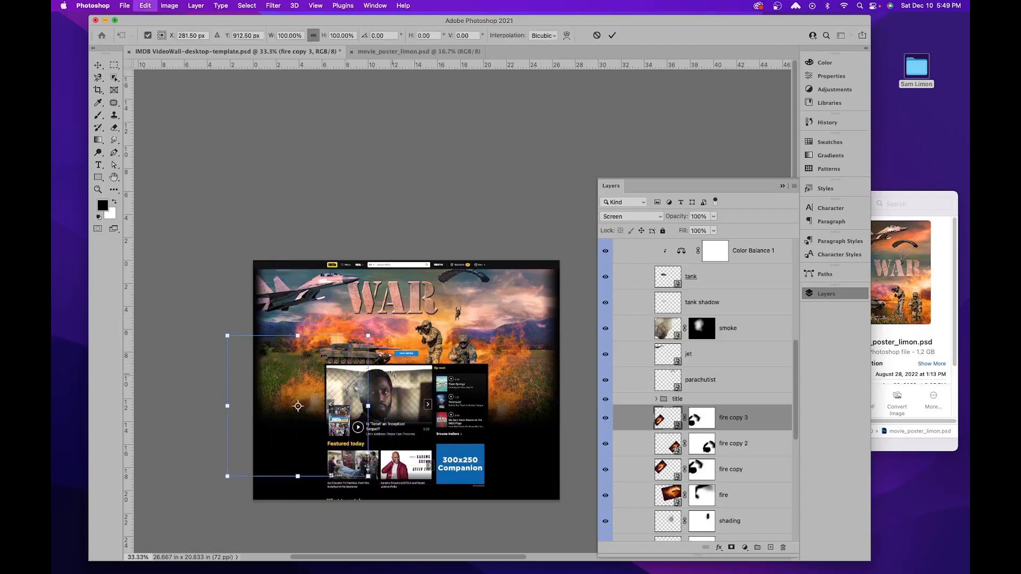
right_click(351, 377)
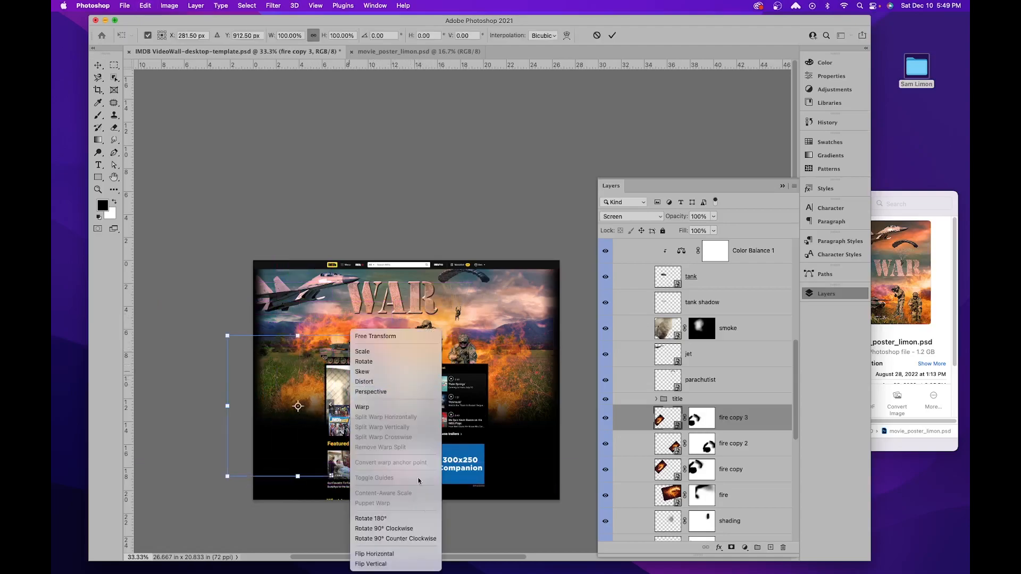
click(401, 556)
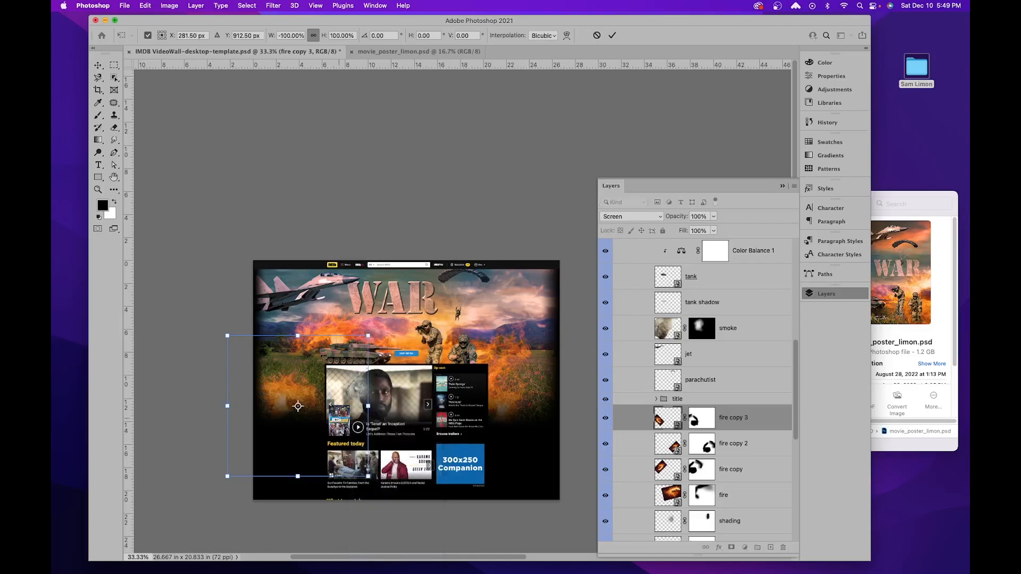
drag(321, 389, 354, 400)
drag(332, 343, 381, 294)
drag(351, 366, 331, 378)
key(Return)
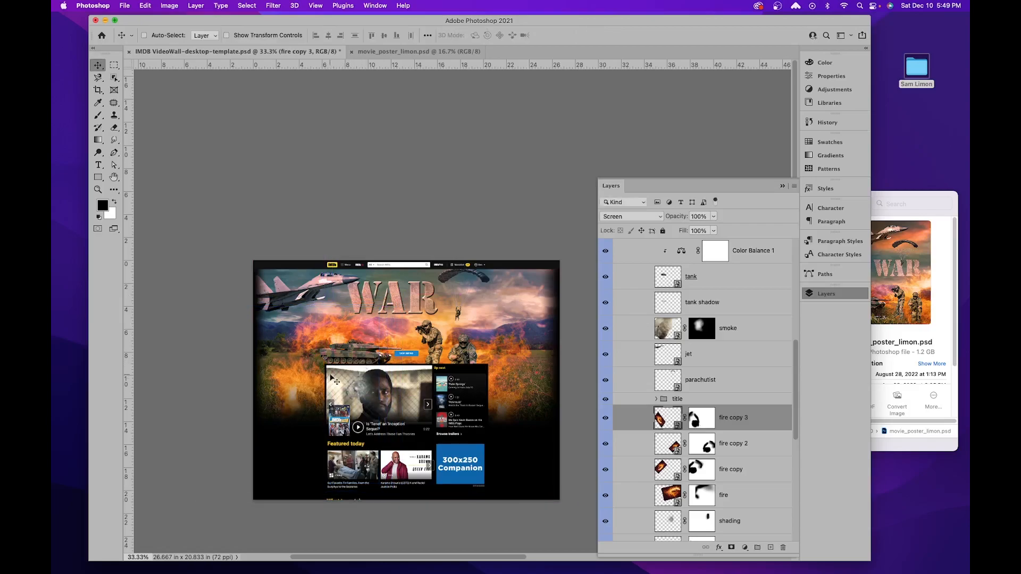
Step: Show the Safezones group of the intro to check the artwork against the safe and covered areas
key(super+equal)
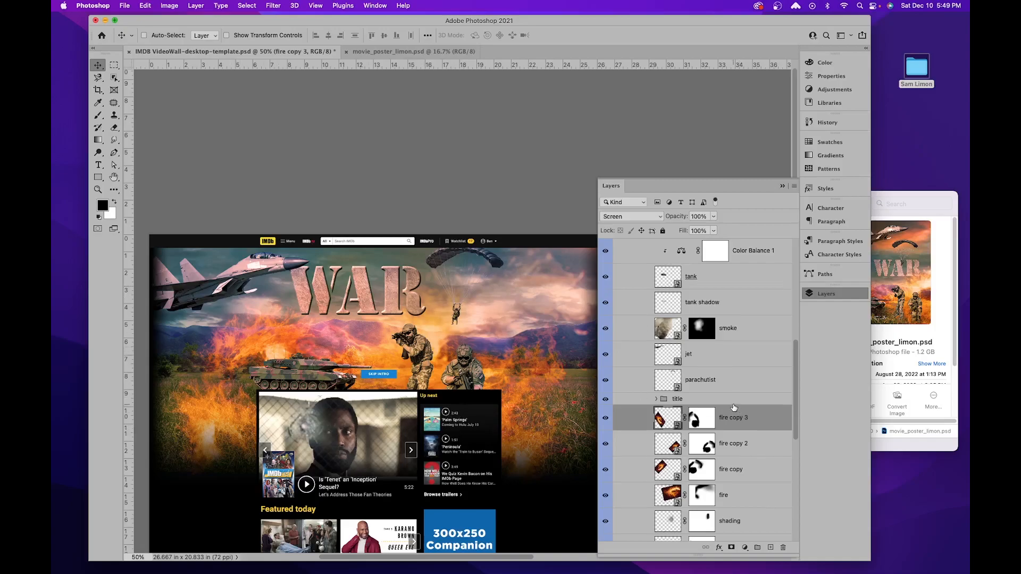
scroll(734, 408, up, 10)
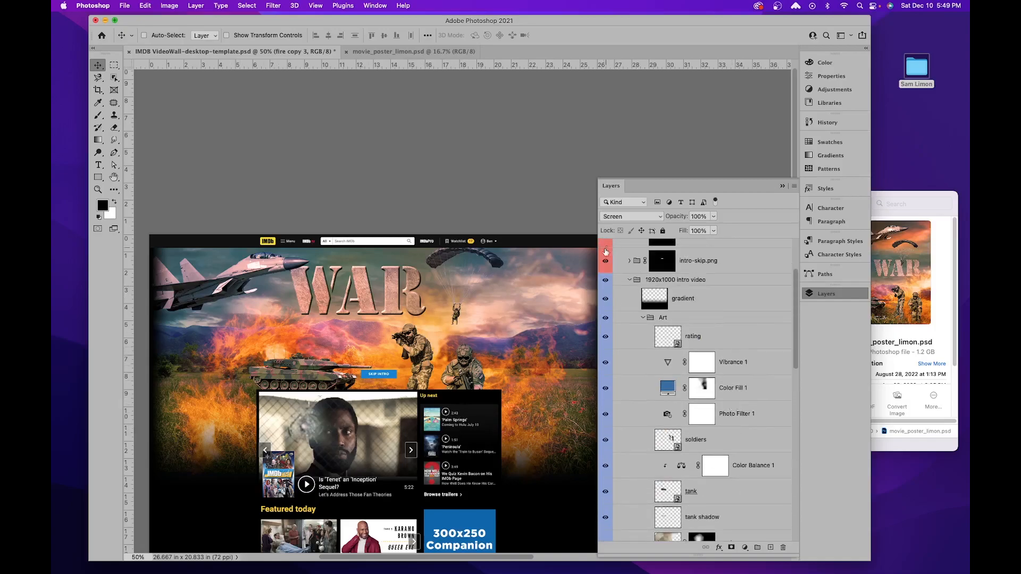
scroll(606, 249, up, 3)
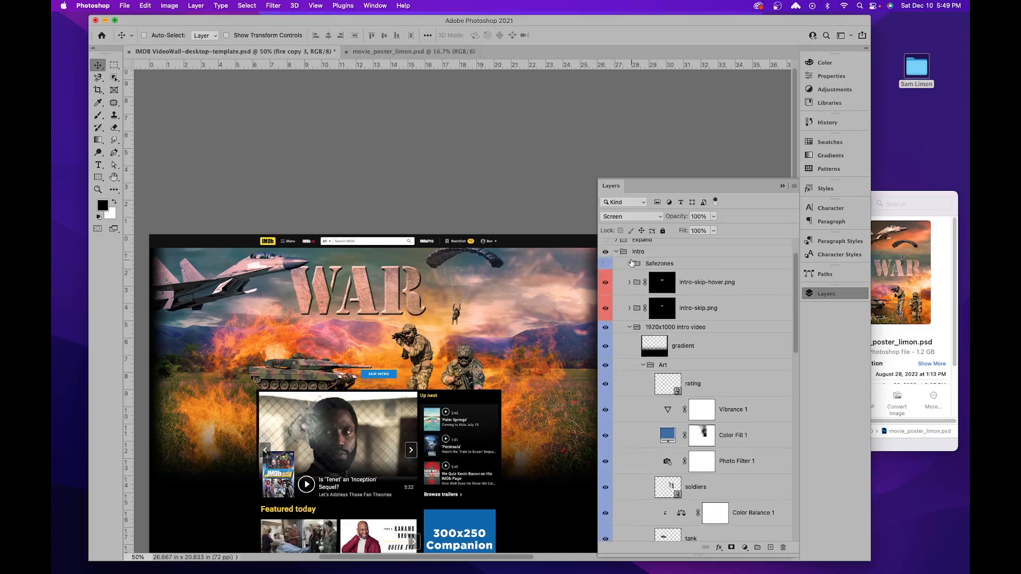
click(607, 264)
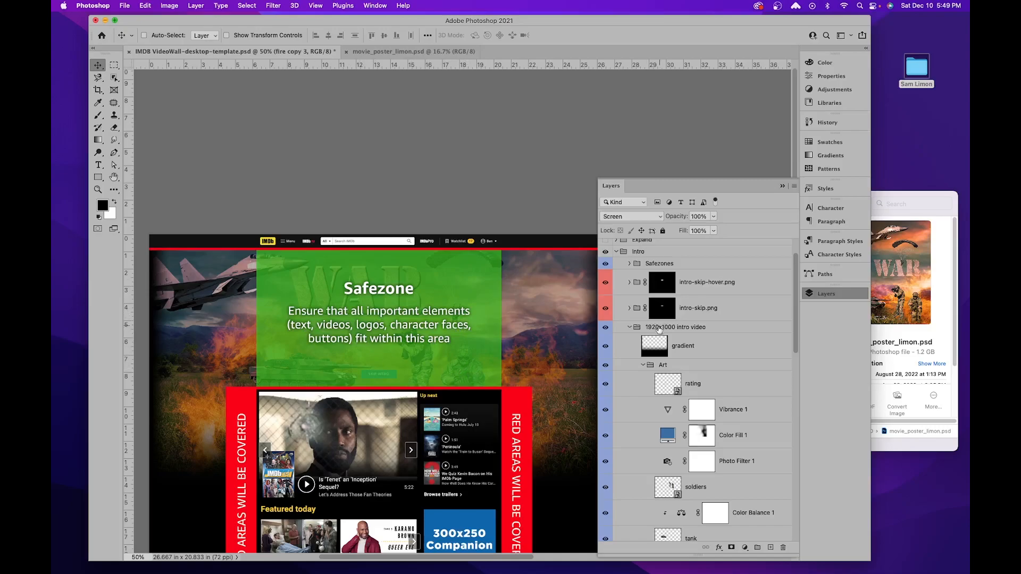
Step: Check the 1920x1000 intro video group against the template by toggling its visibility, and hide the Safezones group
click(606, 328)
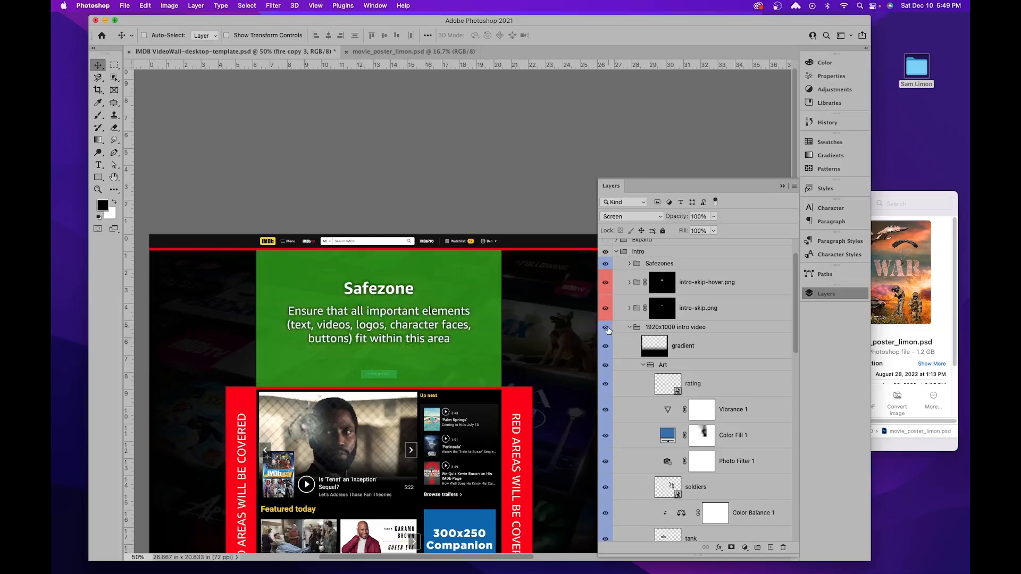
click(606, 328)
click(605, 264)
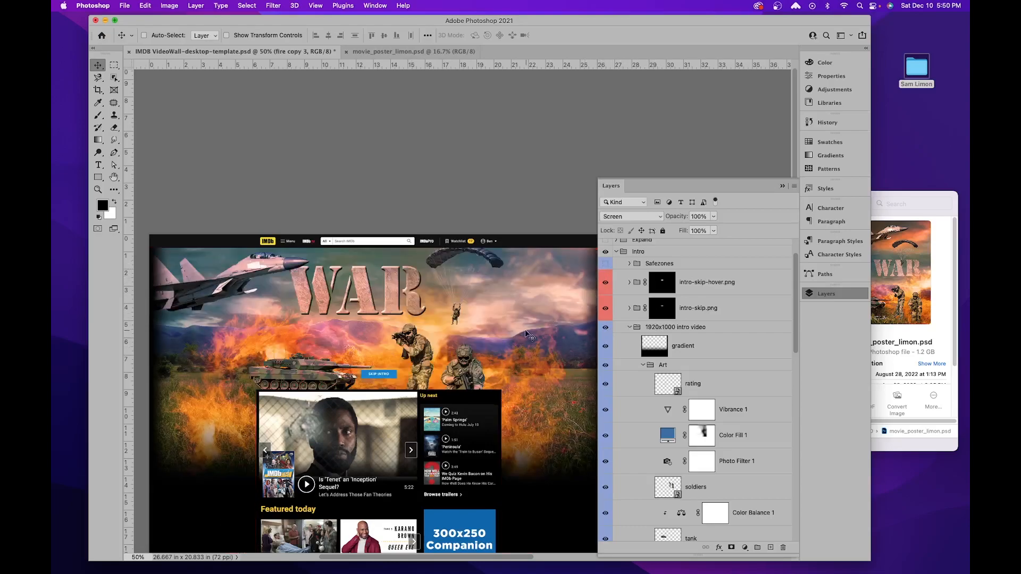
Step: Save the IMDb VideoWall template and close the original movie poster document
key(super+s)
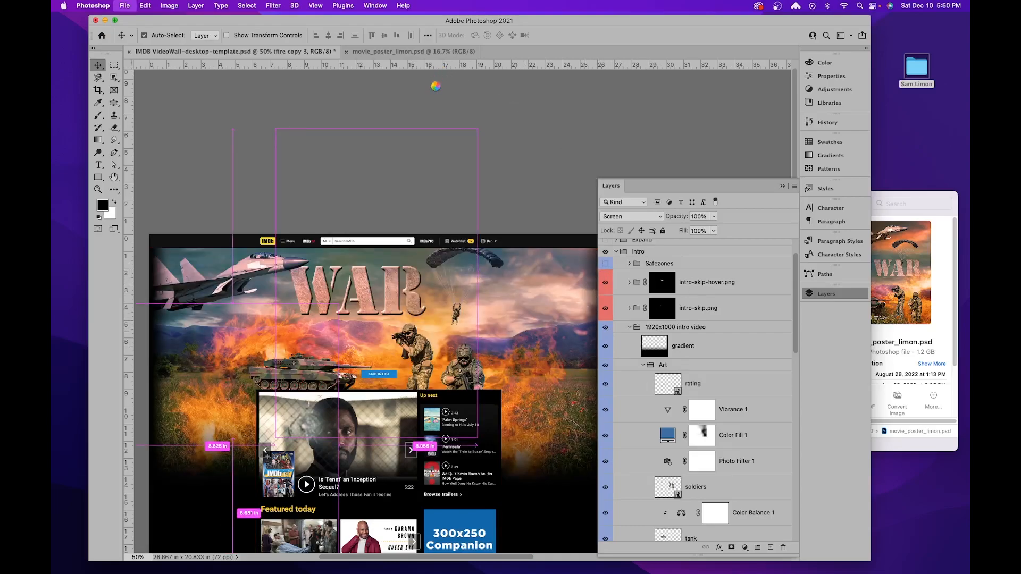
click(402, 52)
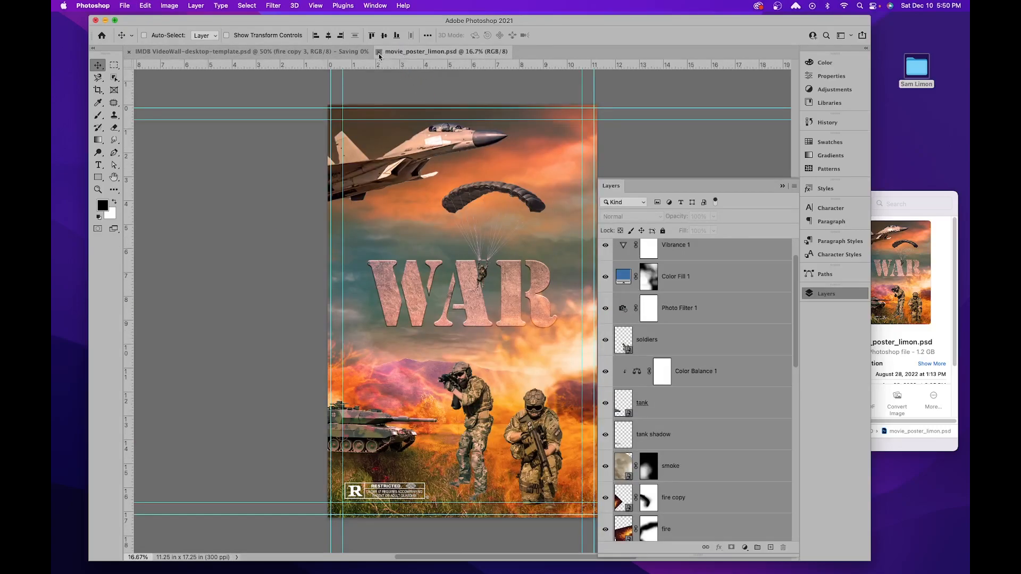
click(379, 51)
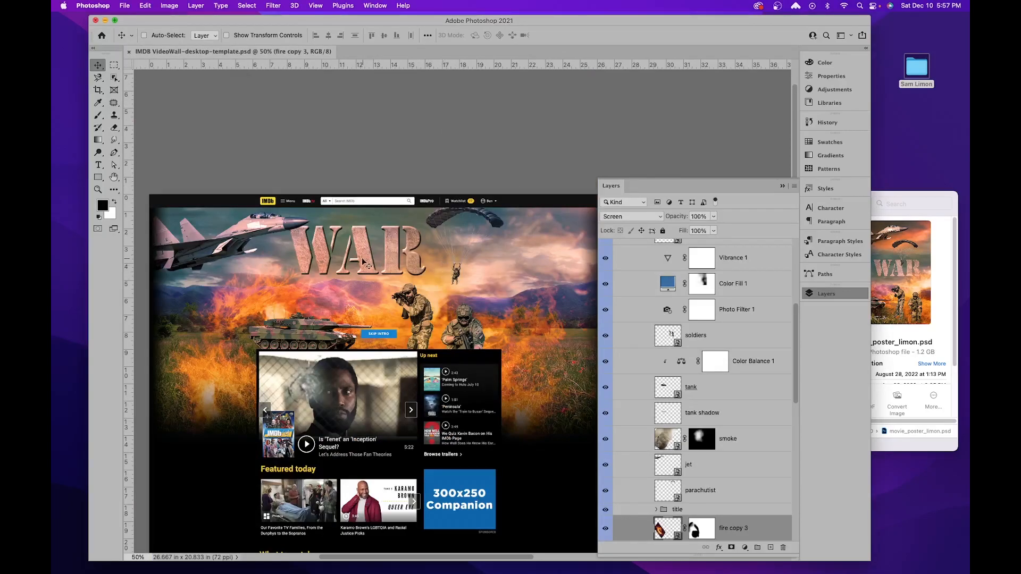
Step: Start a new document from the Default Photoshop Size photo preset and set its units to pixels
key(super)
click(125, 6)
click(132, 18)
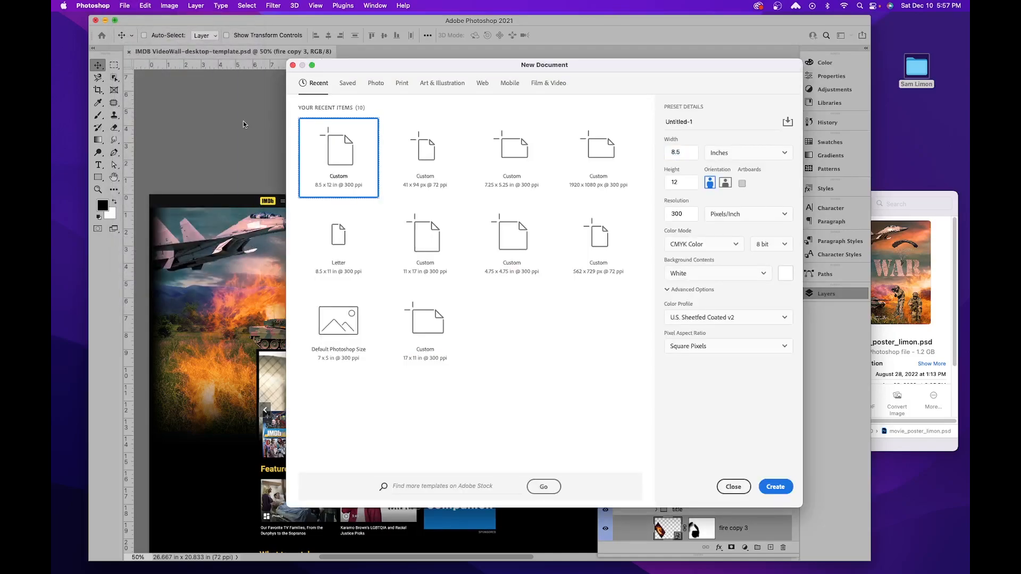
click(763, 158)
click(737, 139)
click(371, 85)
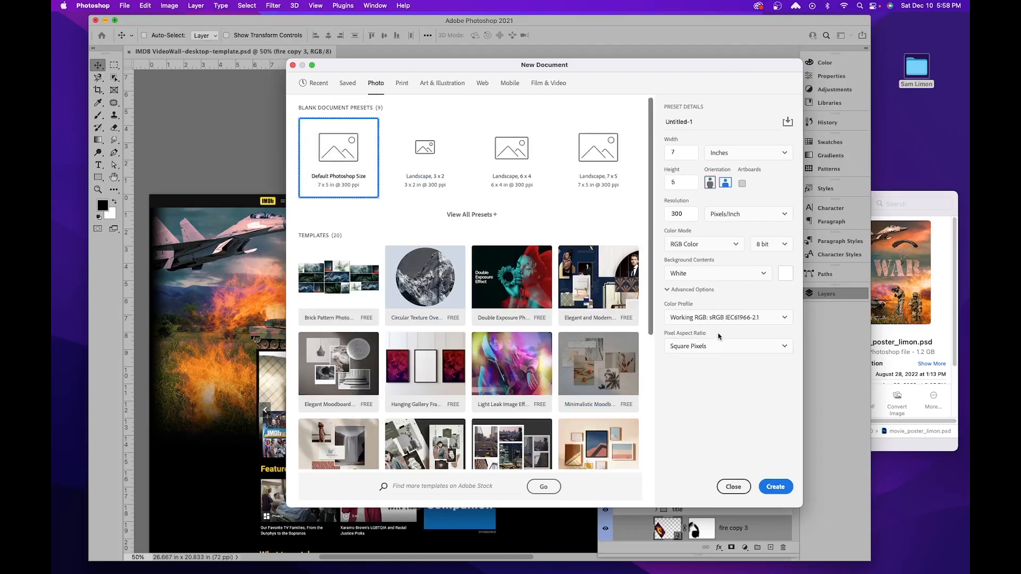
click(733, 155)
click(736, 171)
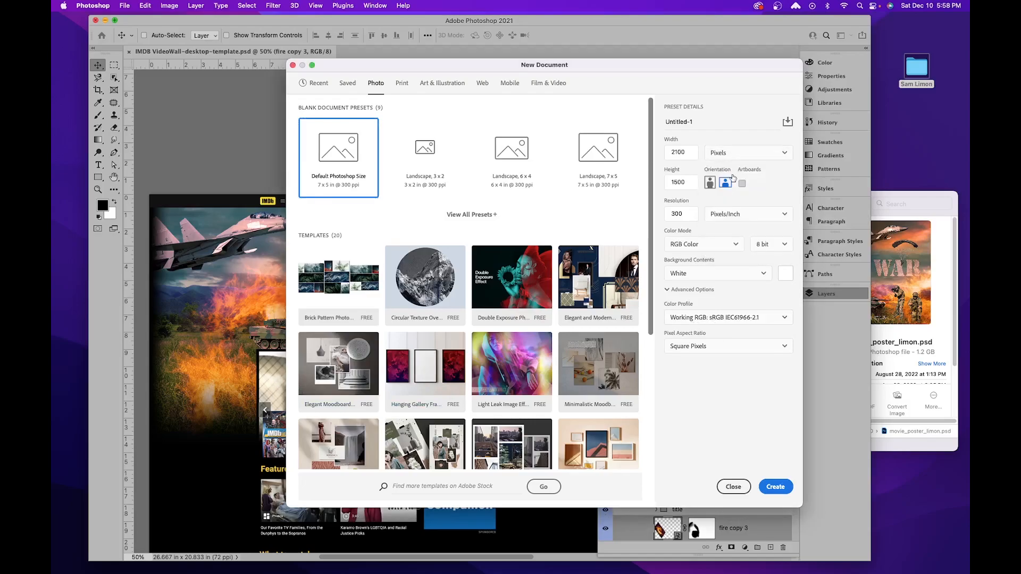
Step: Set the new document's size to 300 x 250 pixels and create it in RGB at 300 pixels/inch
double_click(691, 153)
drag(557, 68, 687, 28)
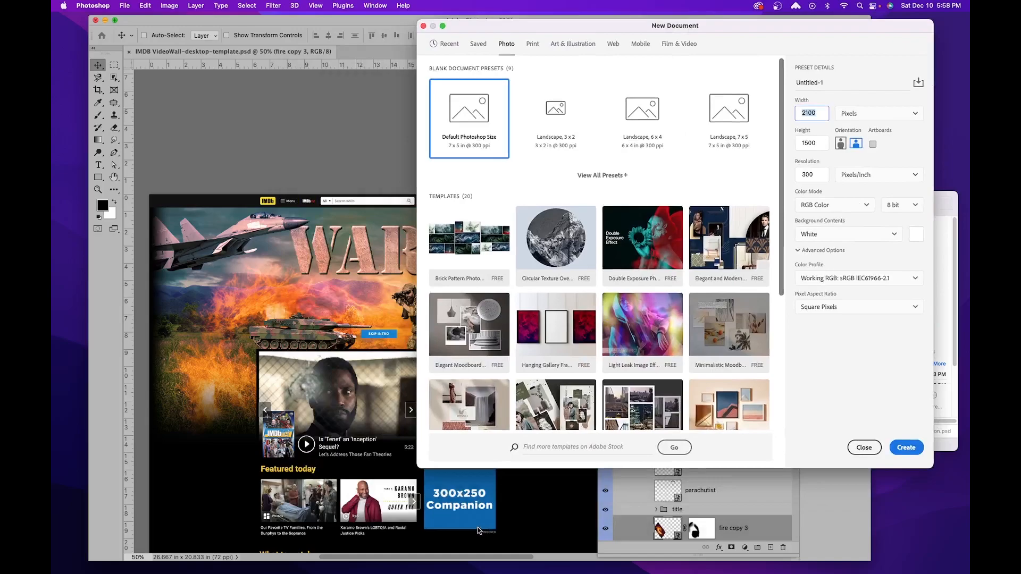
drag(751, 28, 529, 102)
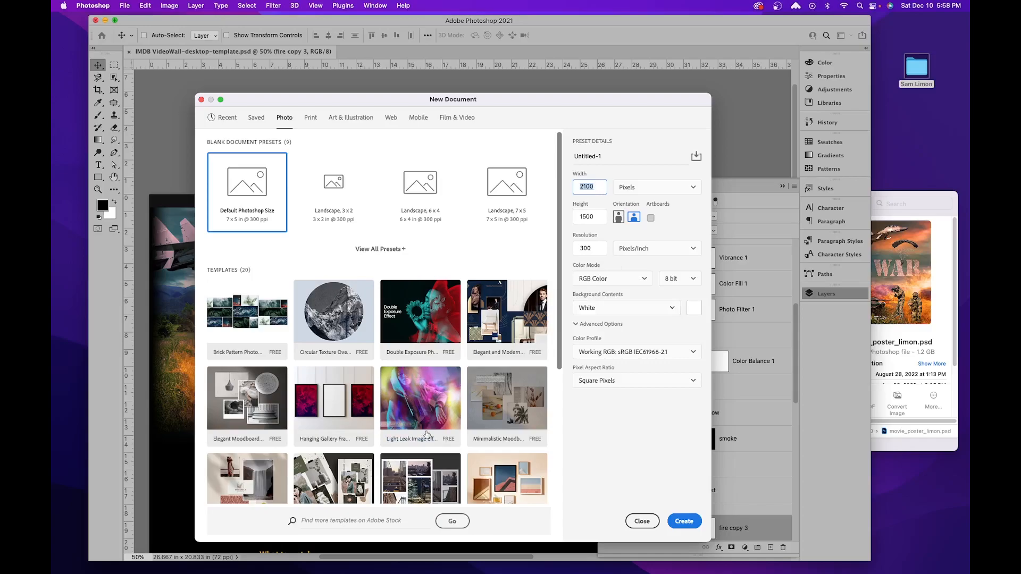
drag(534, 103, 564, 44)
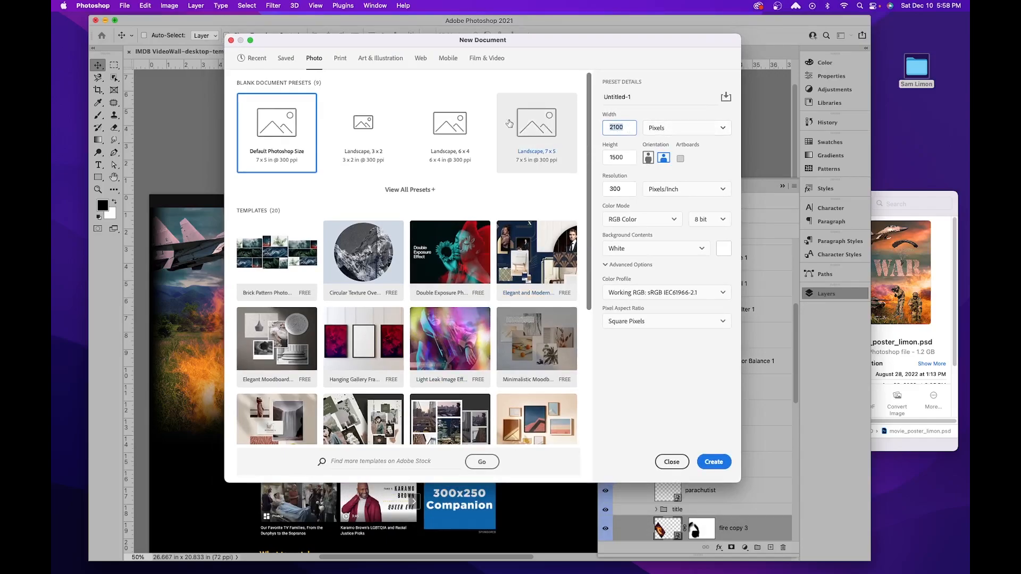
text(3)
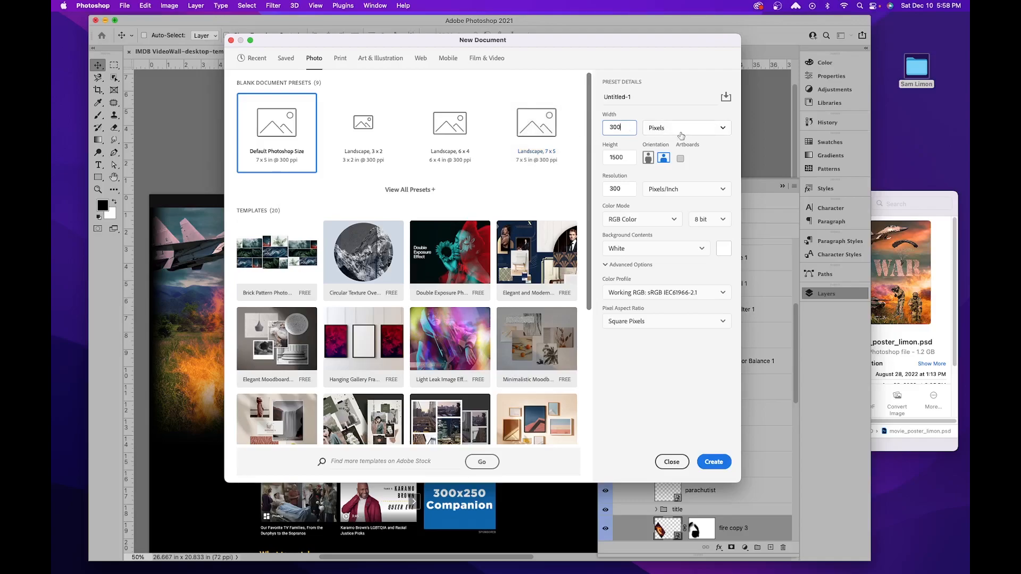
click(629, 161)
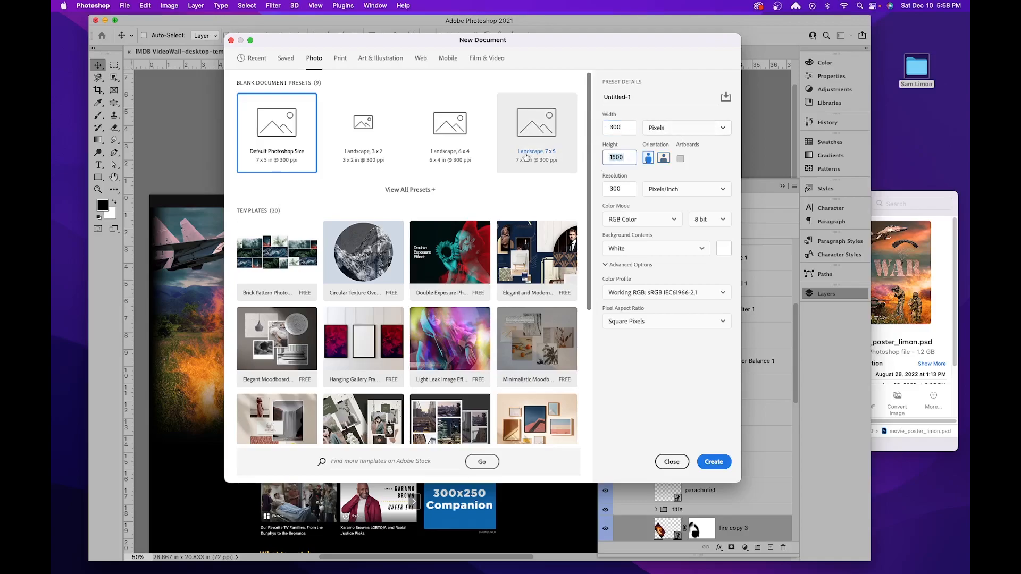
text(25)
key(Tab)
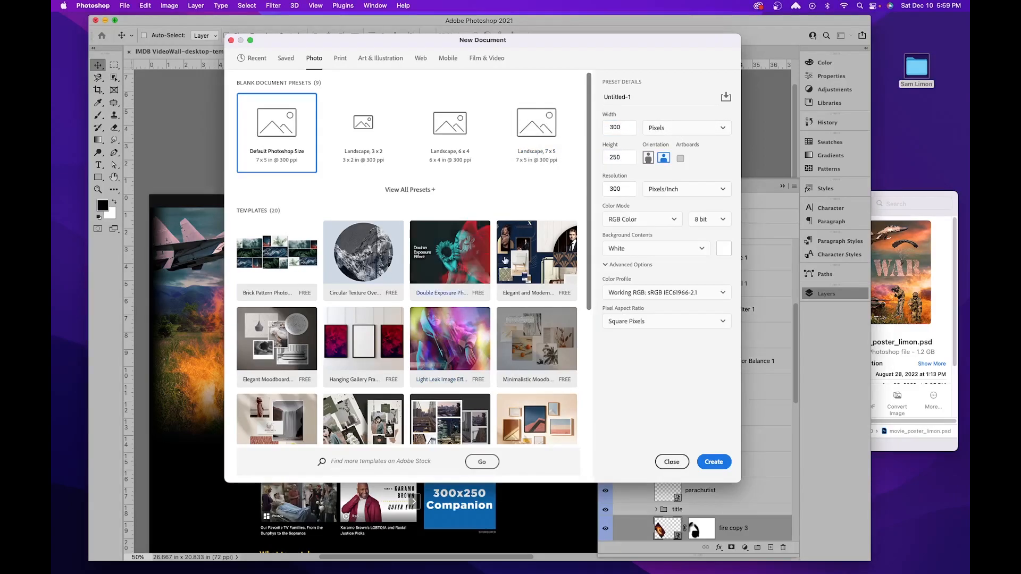
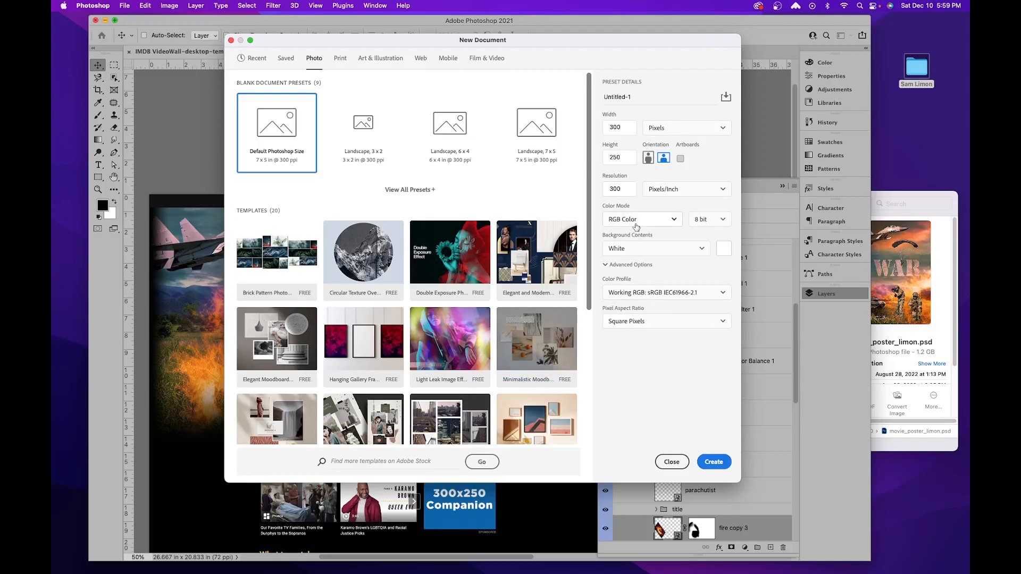
click(716, 466)
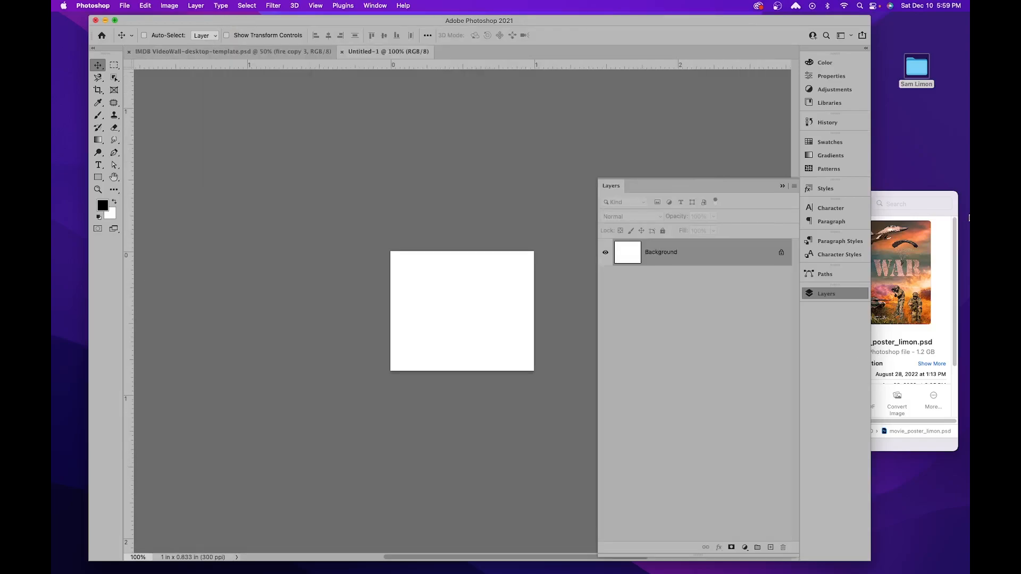
Step: Save the new document as WAR_300x250.psd in the PSD folder inside Links
click(124, 5)
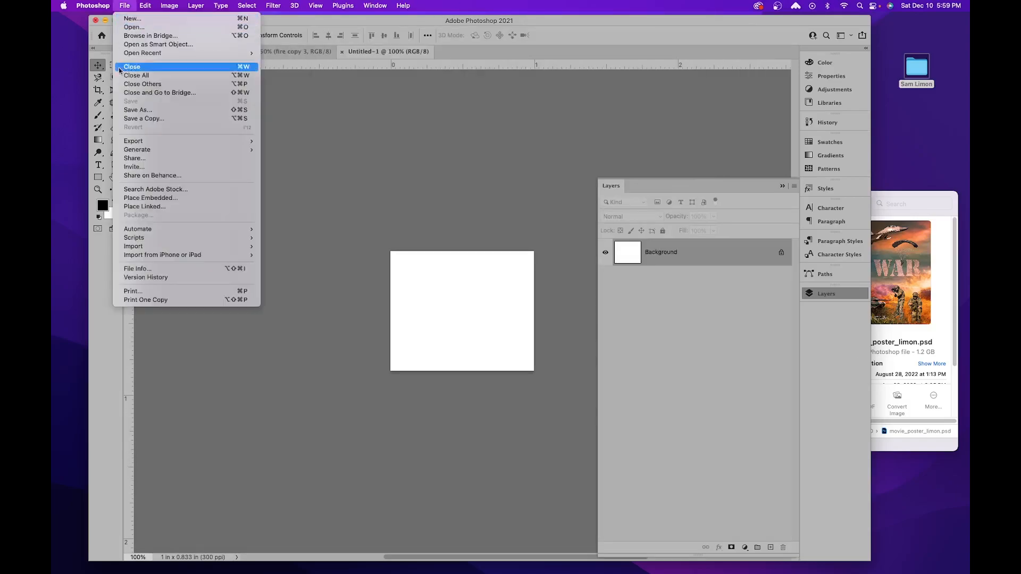
click(150, 110)
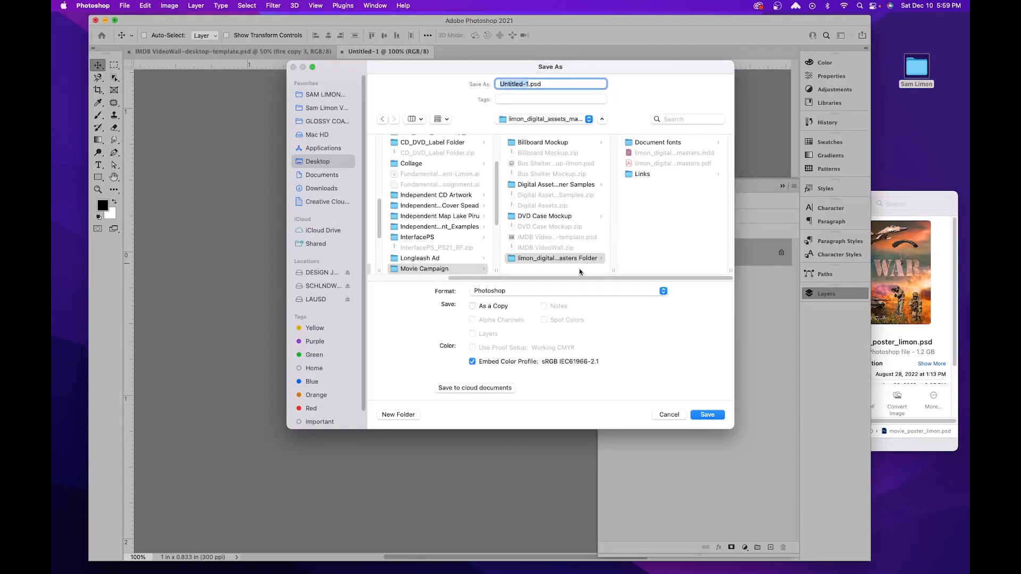
click(645, 172)
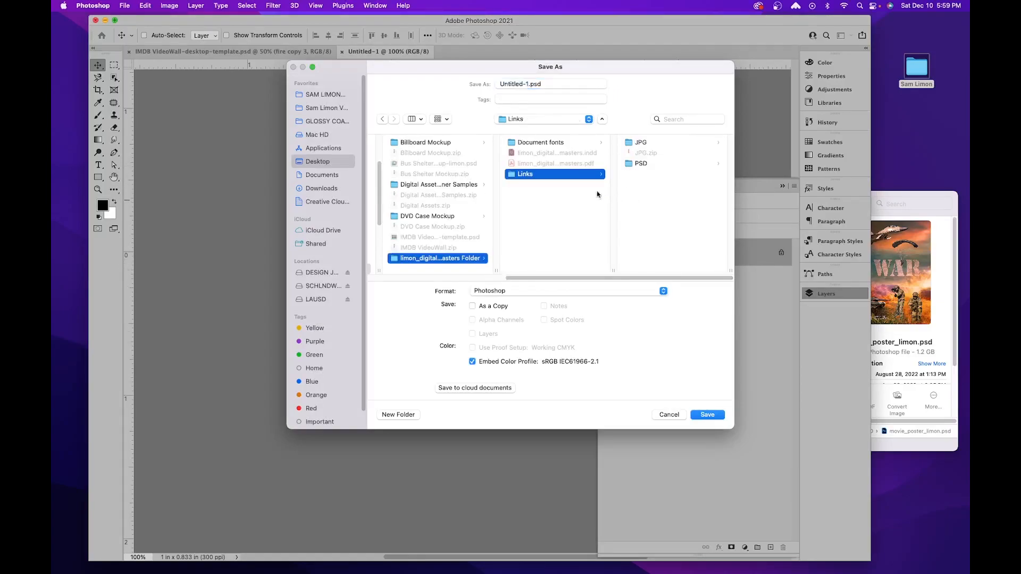
click(639, 164)
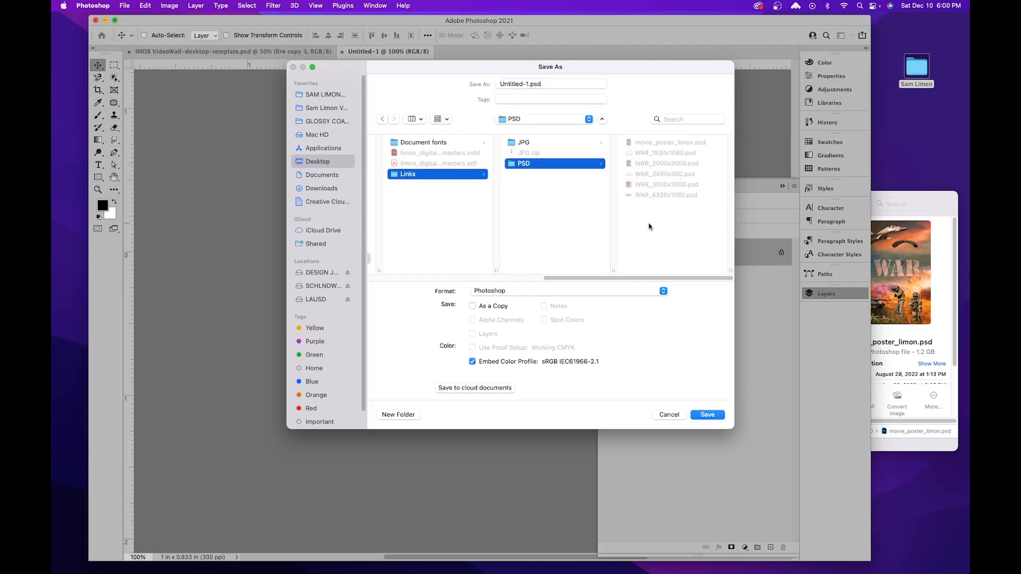
click(673, 185)
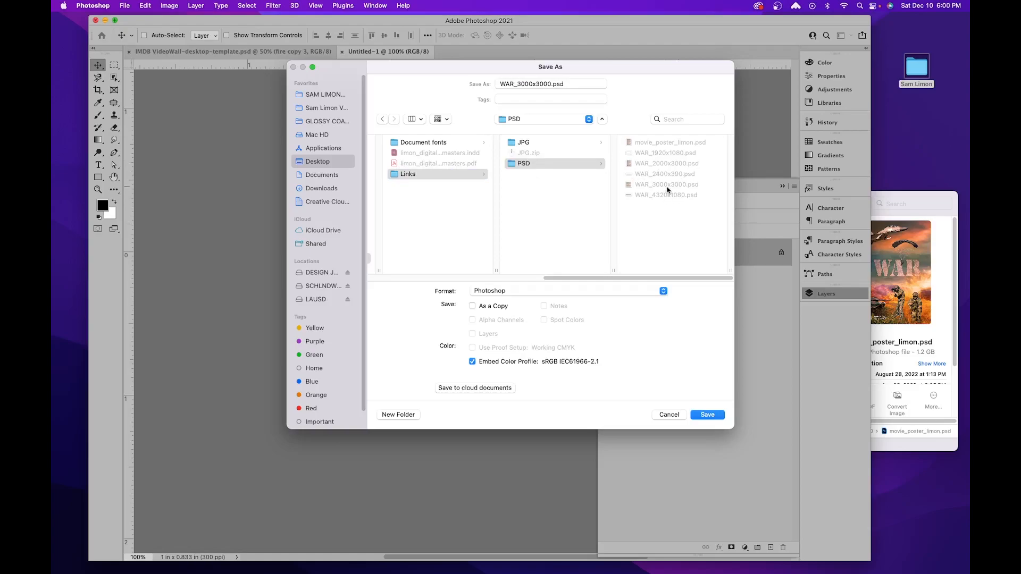
click(532, 84)
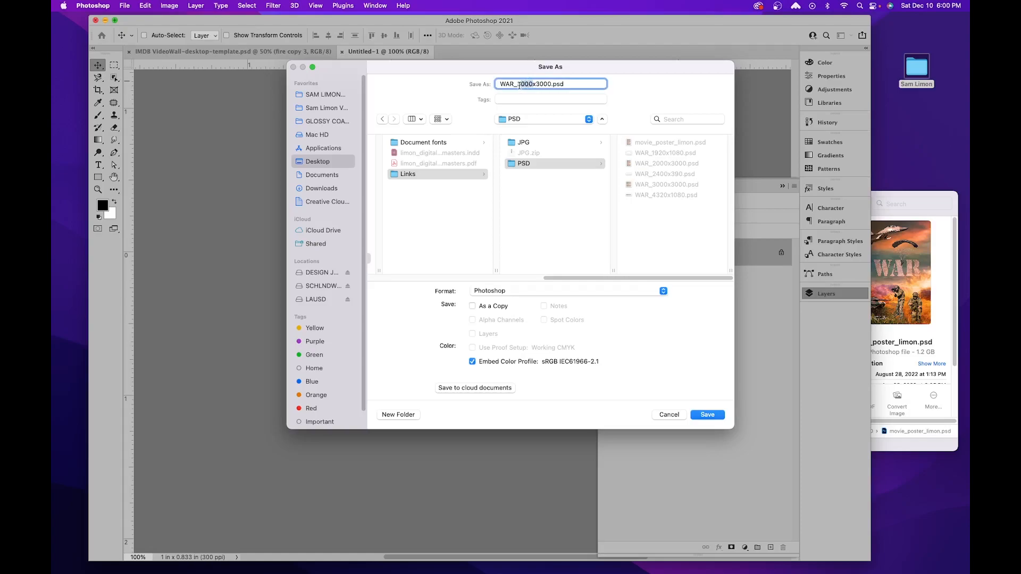
key(BackSpace)
drag(546, 84, 536, 84)
text(250)
click(715, 420)
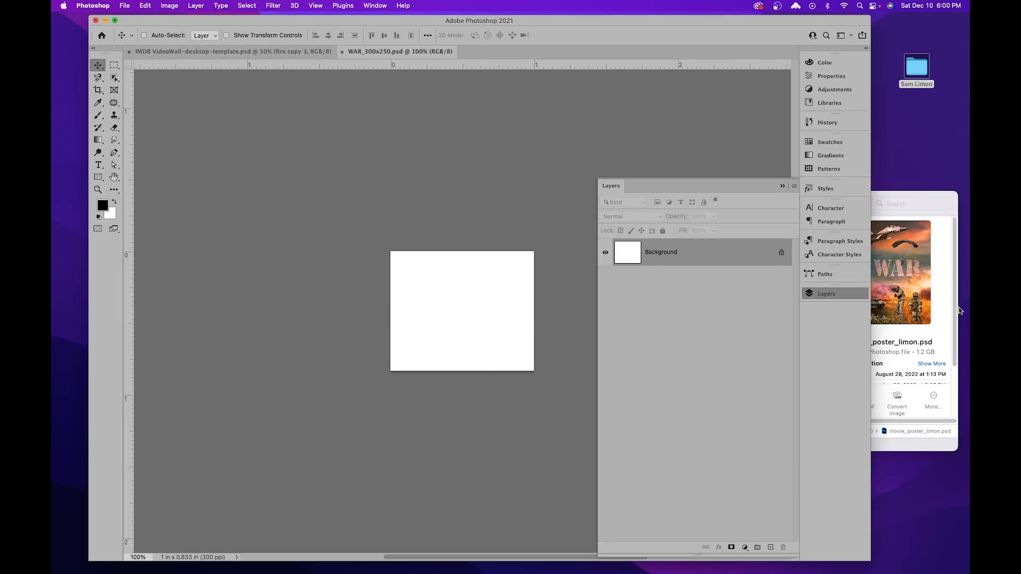
Step: Preview the digital assets masters PDF in Finder to compare the master formats with the blank 300x250 document
click(909, 331)
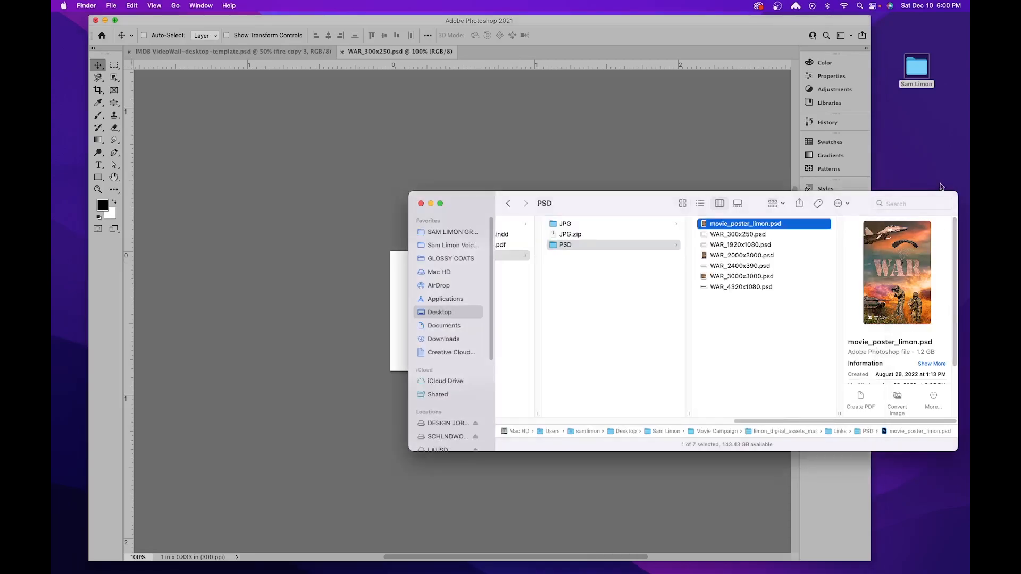
click(521, 246)
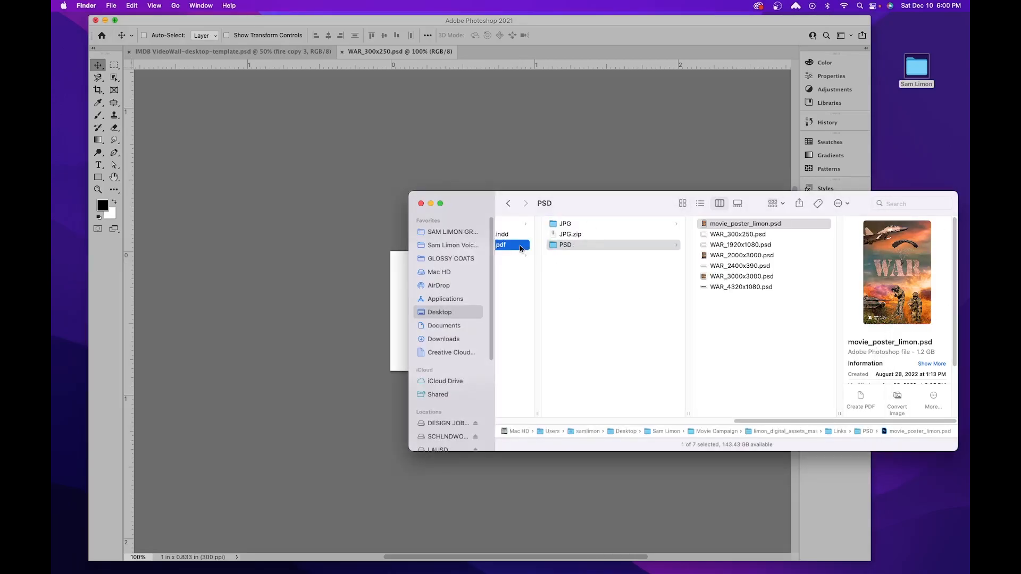
key(space)
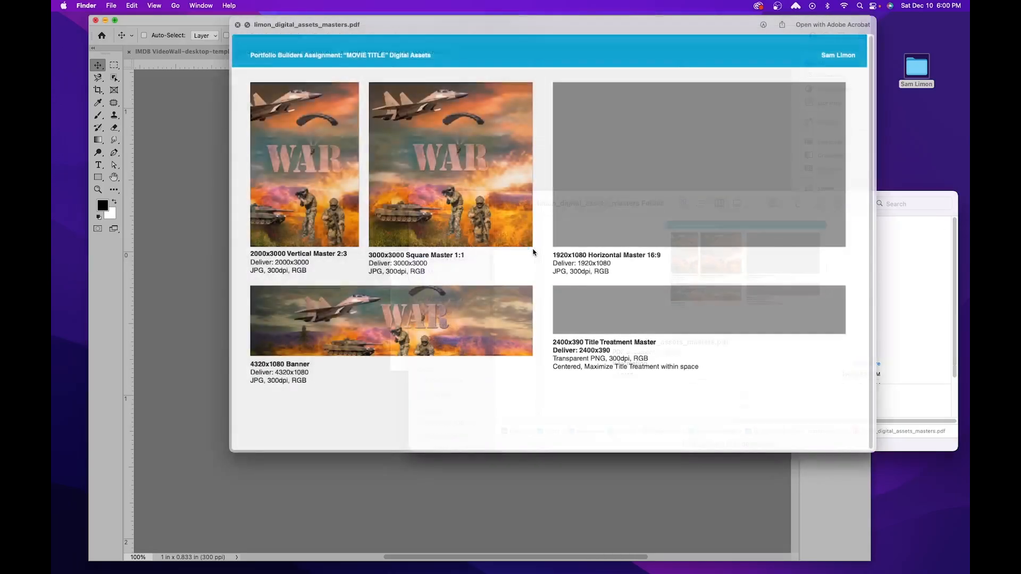
drag(538, 25, 642, 95)
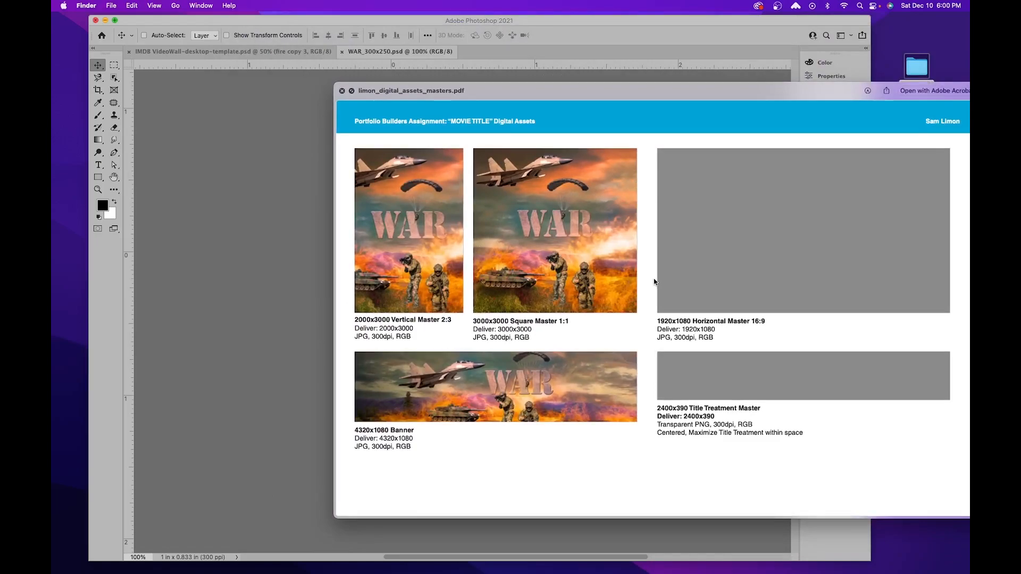
click(338, 212)
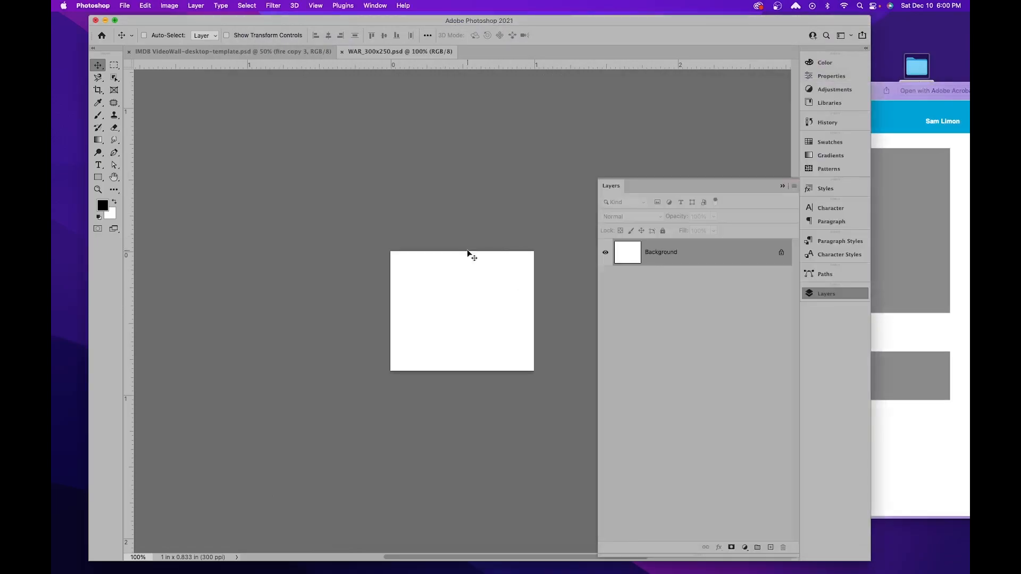
click(878, 307)
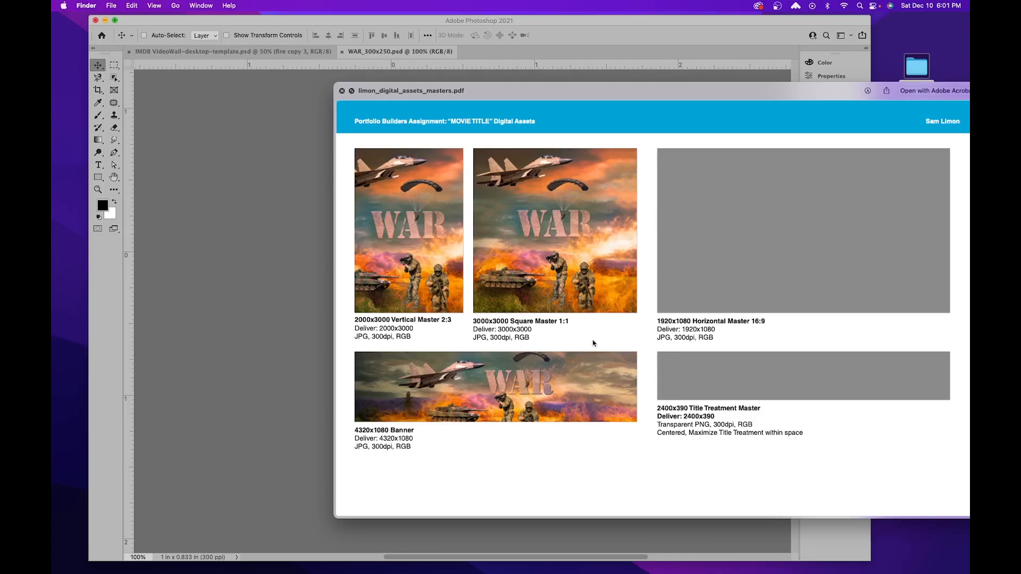
key(space)
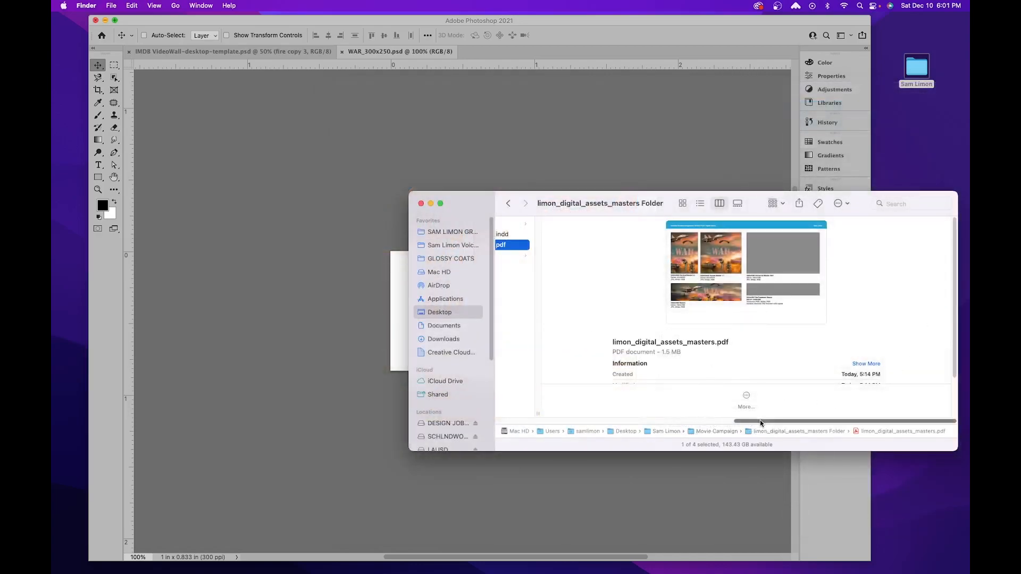
Step: Find WAR_3000x3000.psd in the PSD folder inside Links and open it in Photoshop
scroll(760, 420, left, 5)
mouse_move(734, 422)
mouse_down()
mouse_move(635, 419)
mouse_move(743, 413)
mouse_move(723, 417)
mouse_up()
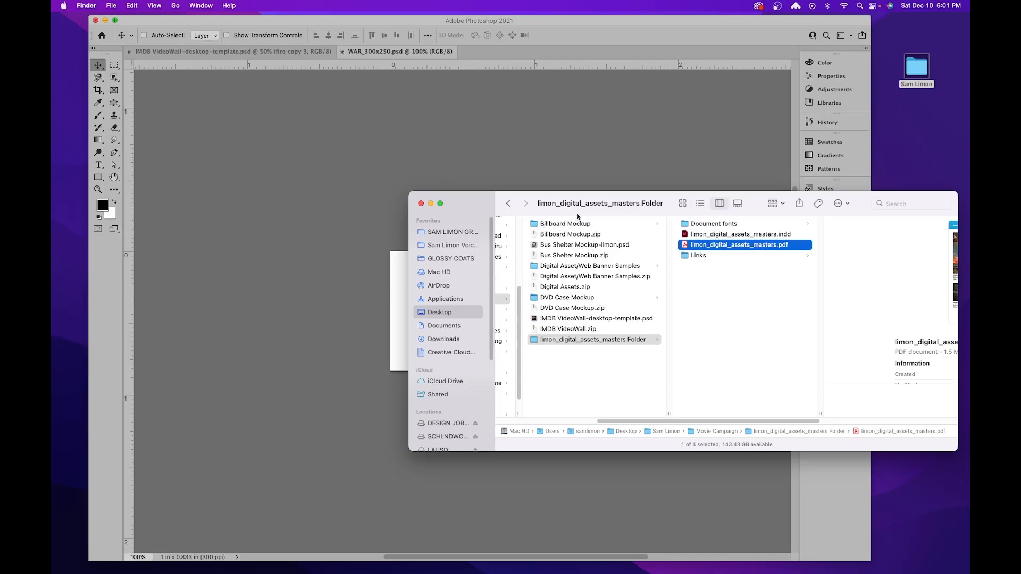
mouse_move(847, 200)
mouse_down()
mouse_move(830, 361)
mouse_move(849, 198)
mouse_up()
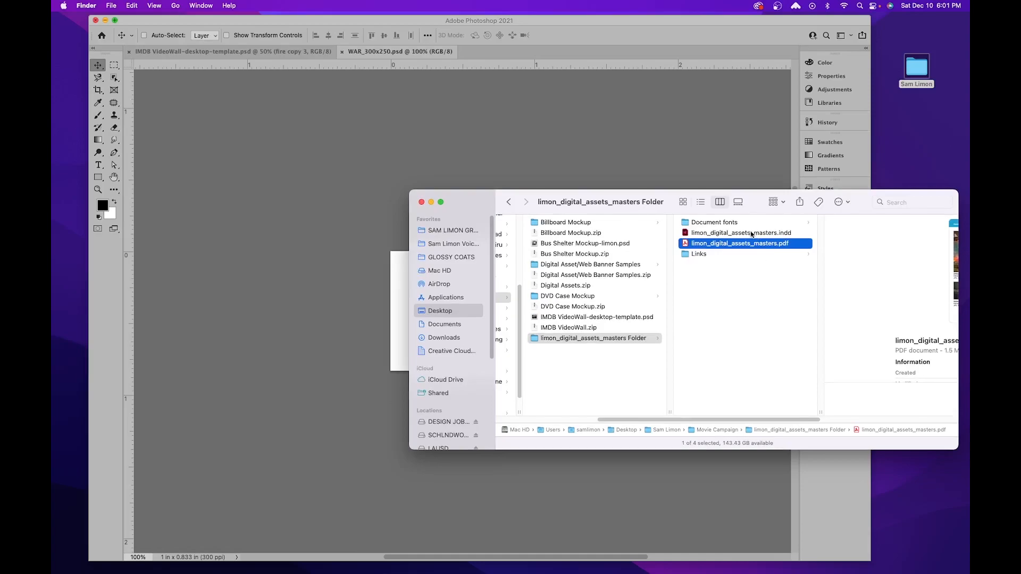
click(726, 254)
click(817, 243)
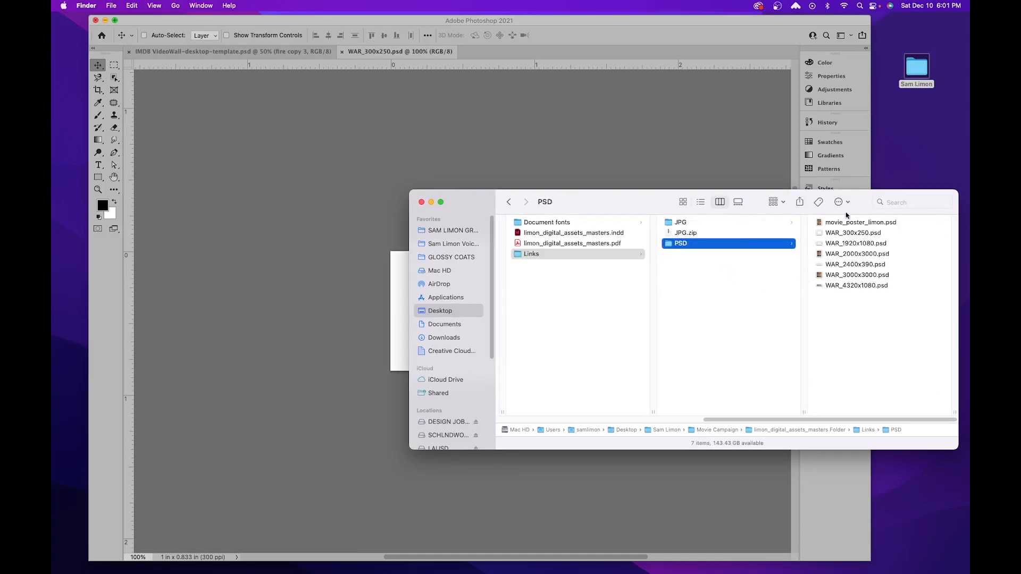
click(849, 276)
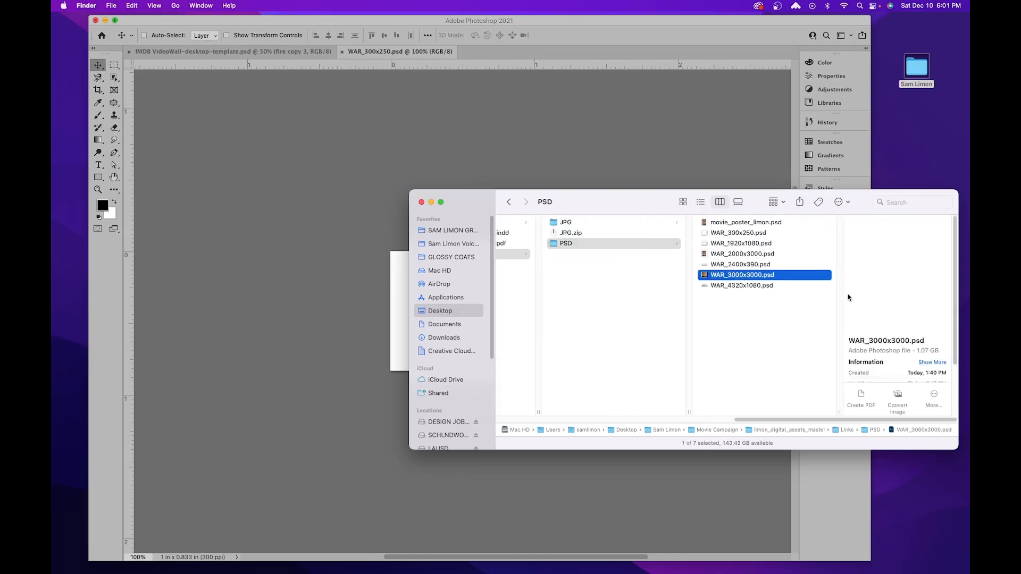
double_click(788, 276)
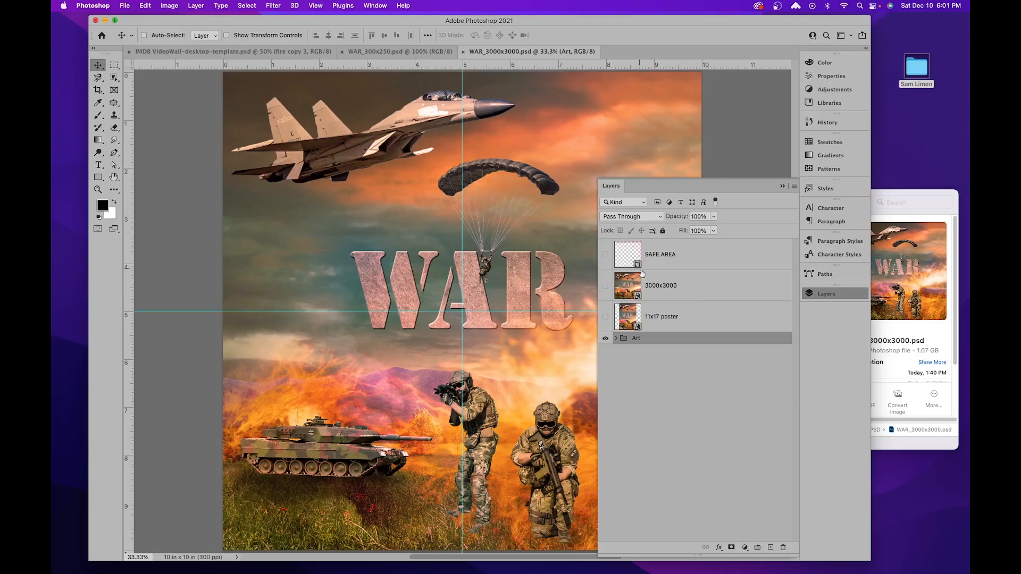
Step: Copy the 3000x3000 layer from WAR_3000x3000.psd into the WAR_300x250.psd document
click(686, 293)
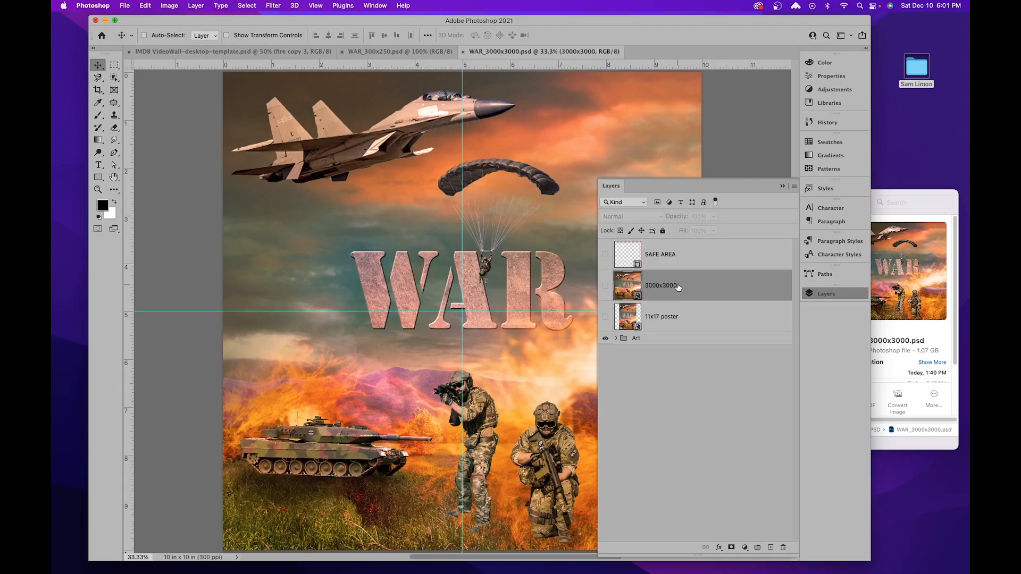
key(F7)
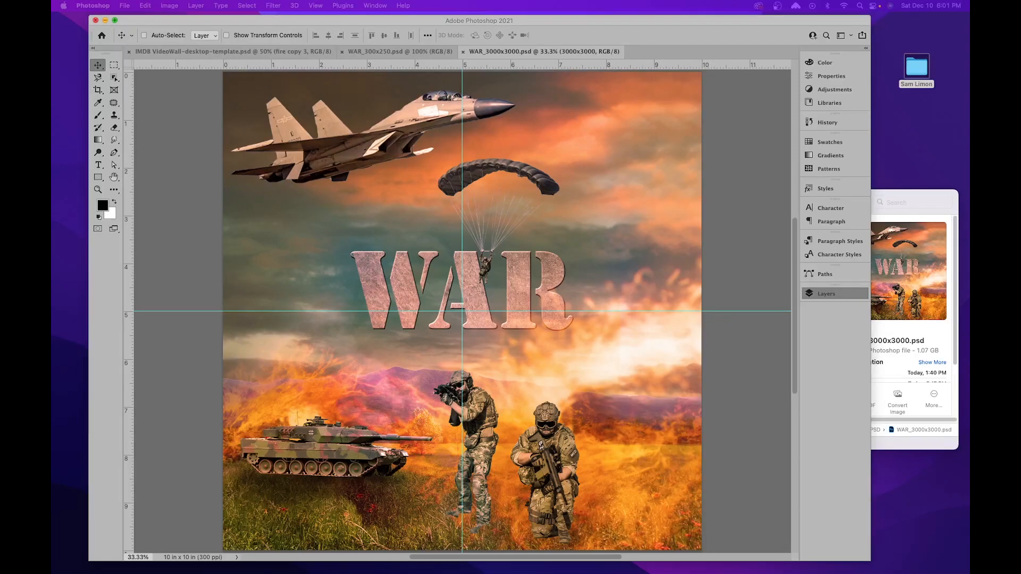
key(F7)
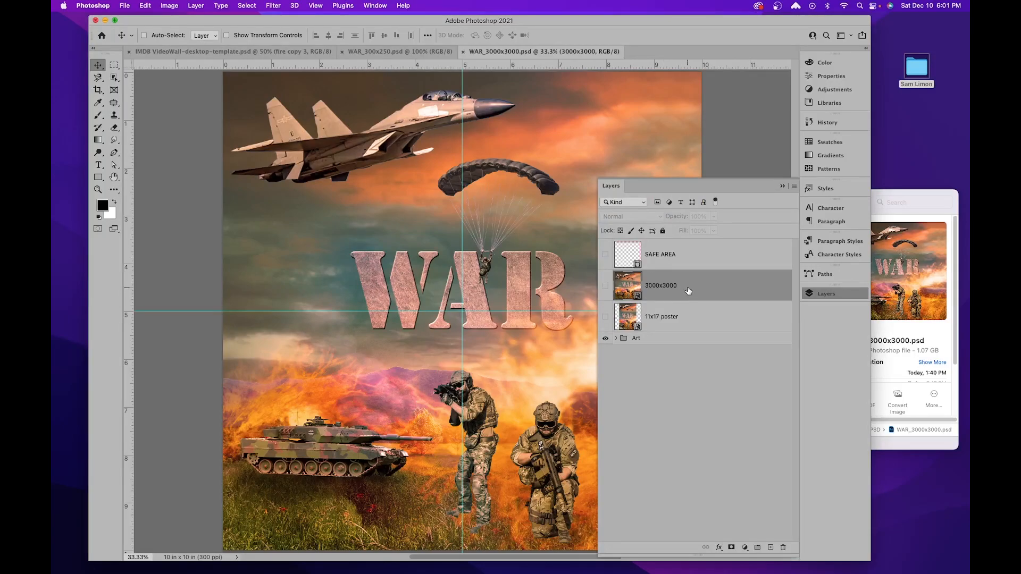
drag(700, 290, 485, 306)
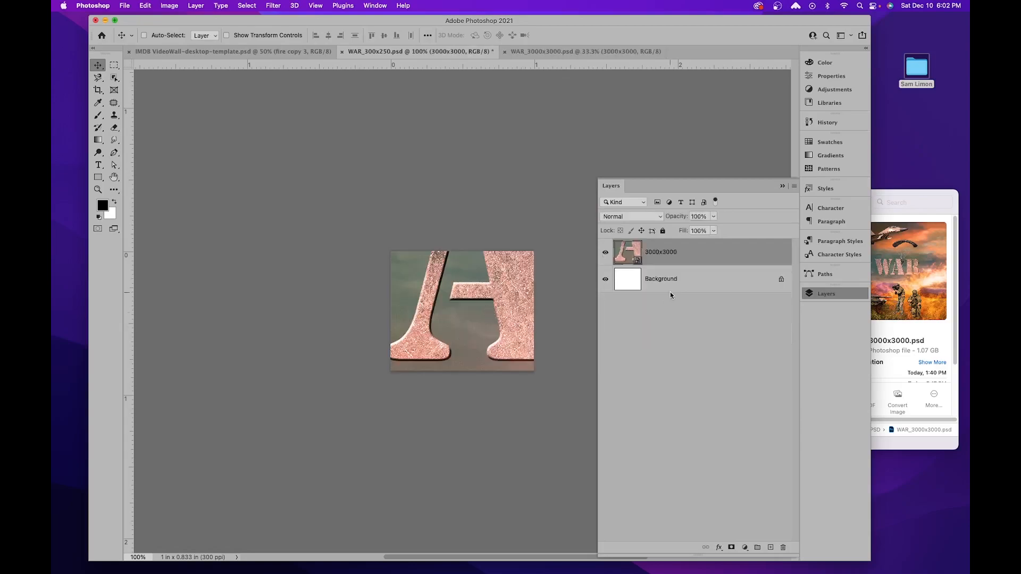
Step: Scale the copied 3000x3000 layer to 10% and centre it horizontally over the 300x250 canvas
key(super+t)
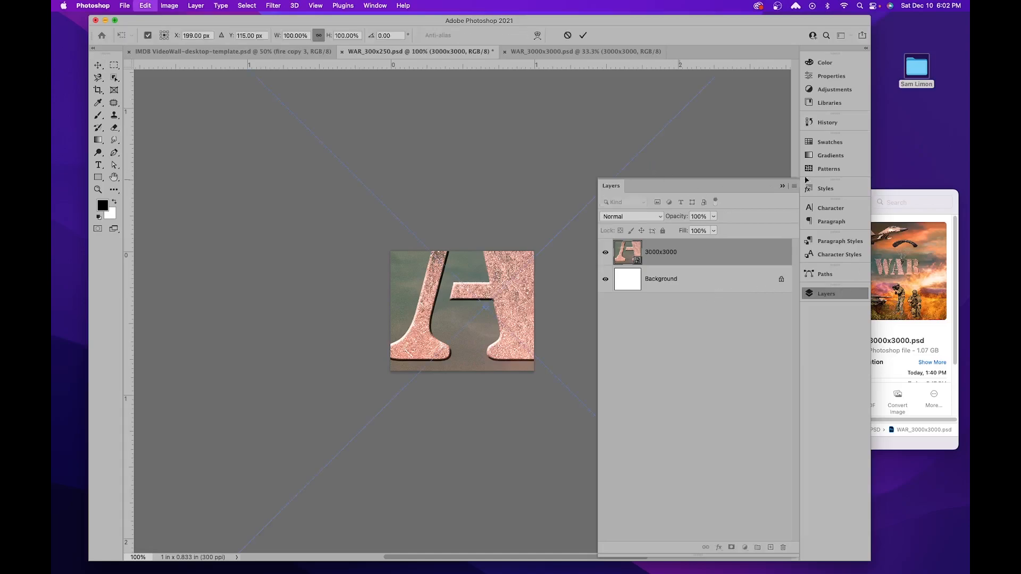
drag(329, 36, 286, 66)
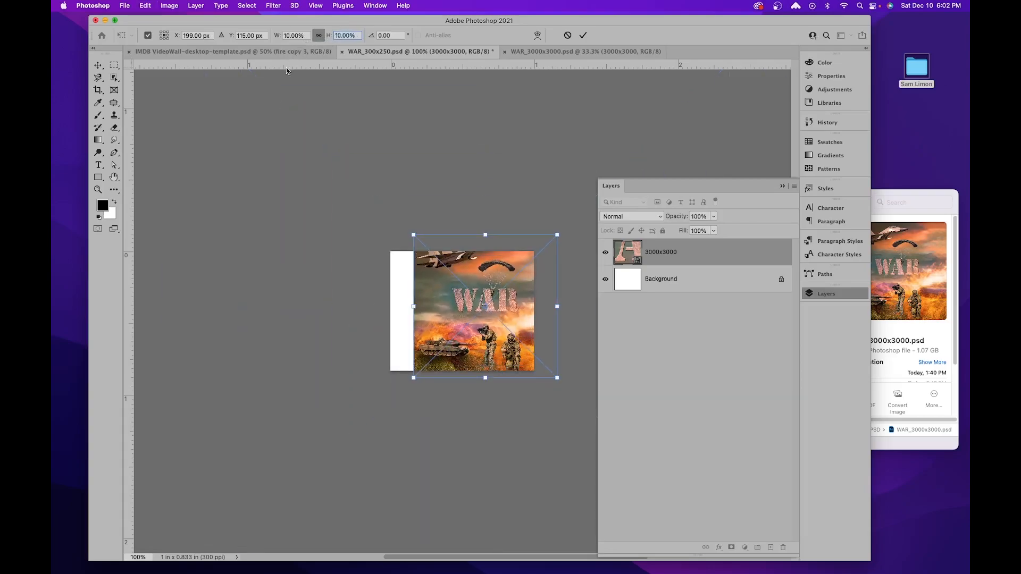
drag(527, 267, 505, 269)
key(super+equal)
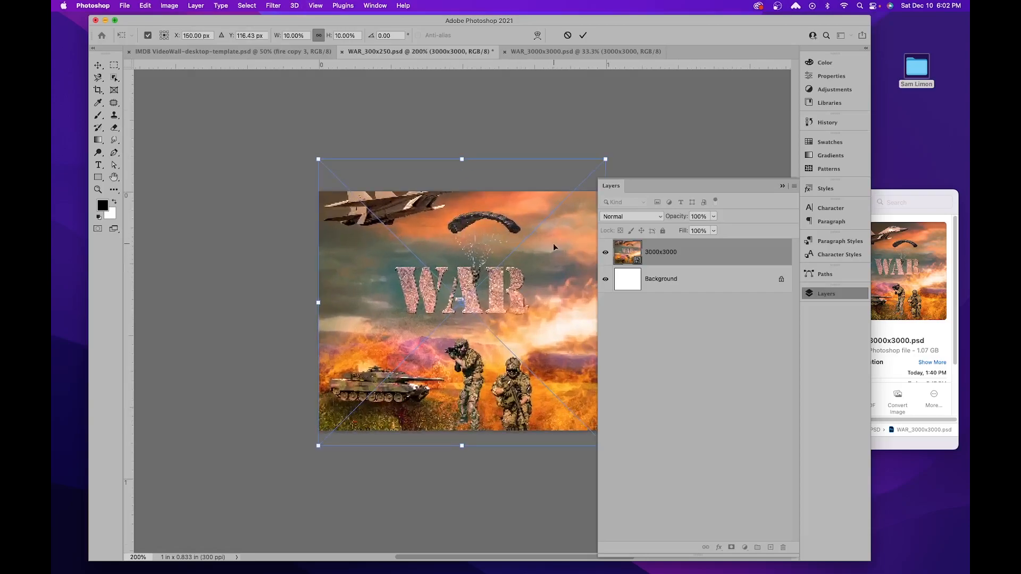
Step: Reduce the 3000x3000 layer proportionally to about 8.88% and centre it on the canvas at X 150 px, Y 125 px
drag(553, 245, 325, 233)
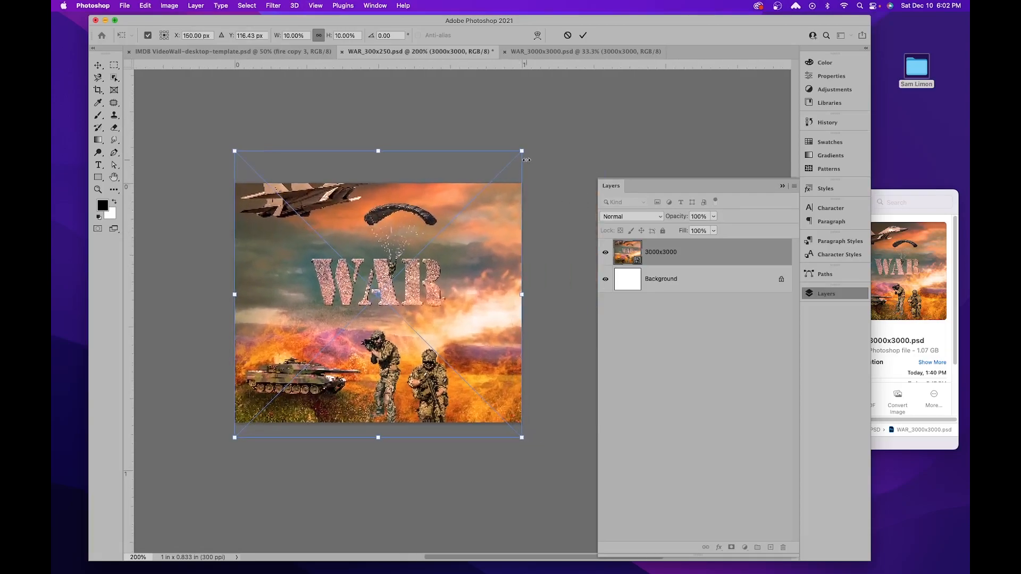
drag(523, 153, 504, 169)
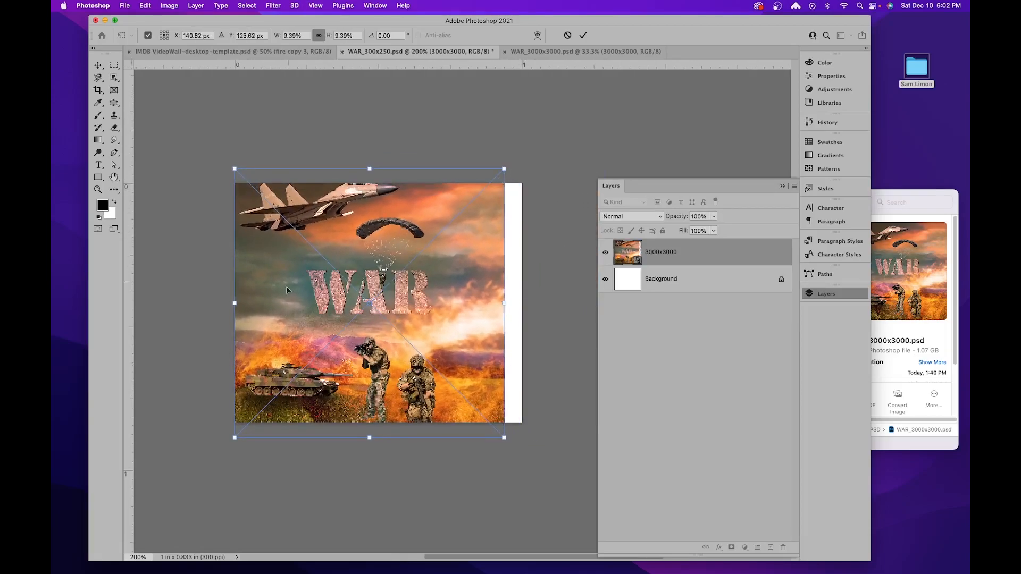
drag(232, 441, 249, 429)
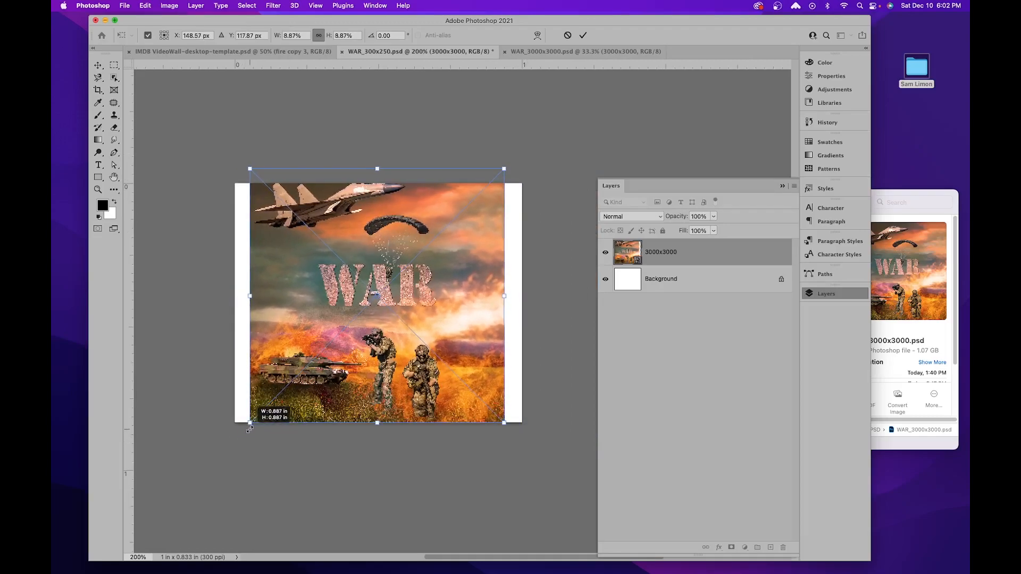
drag(371, 330, 371, 341)
drag(506, 175, 500, 183)
drag(259, 435, 255, 438)
drag(504, 178, 510, 174)
drag(490, 240, 494, 240)
mouse_move(419, 292)
mouse_down()
mouse_move(426, 284)
mouse_move(419, 294)
mouse_up()
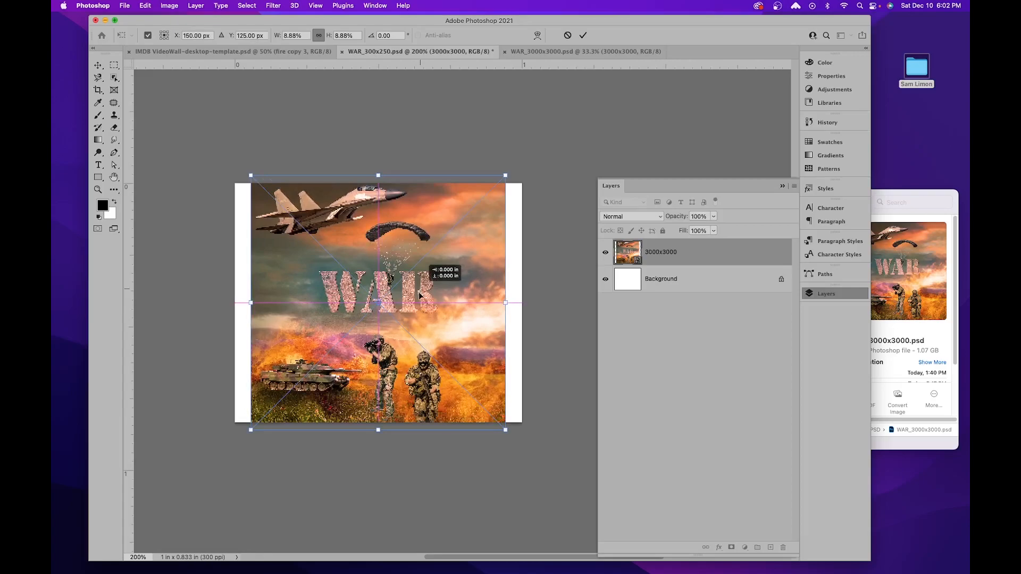
drag(419, 295, 418, 297)
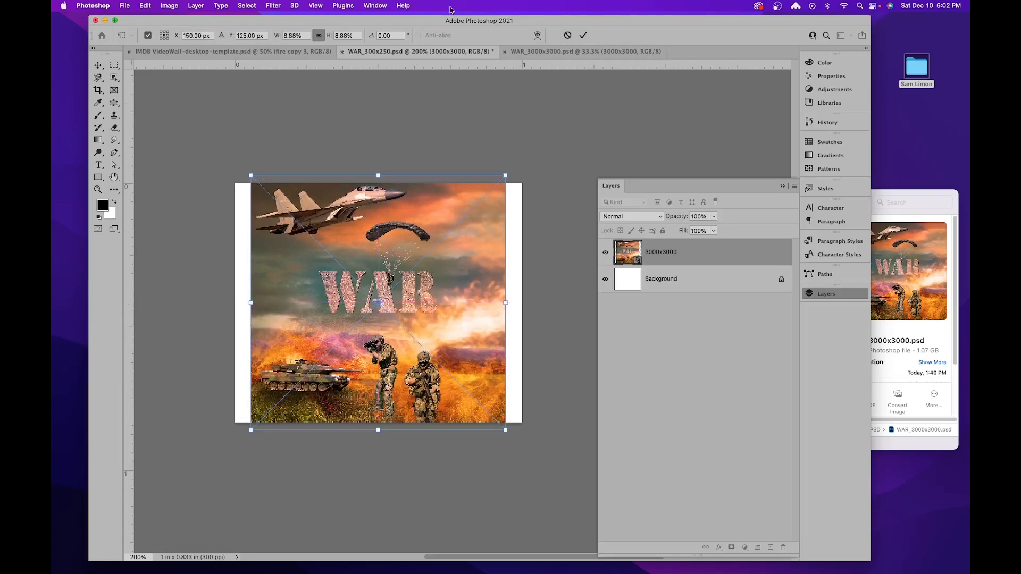
Step: Turn off Smart Guides while the 3000x3000 layer is being transformed
click(330, 6)
click(316, 5)
click(316, 5)
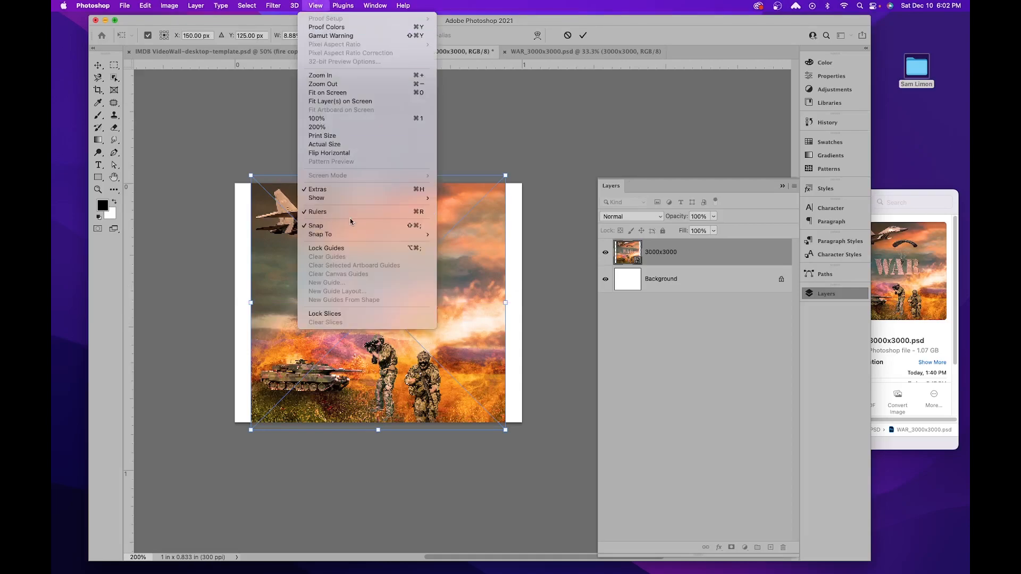
mouse_move(337, 201)
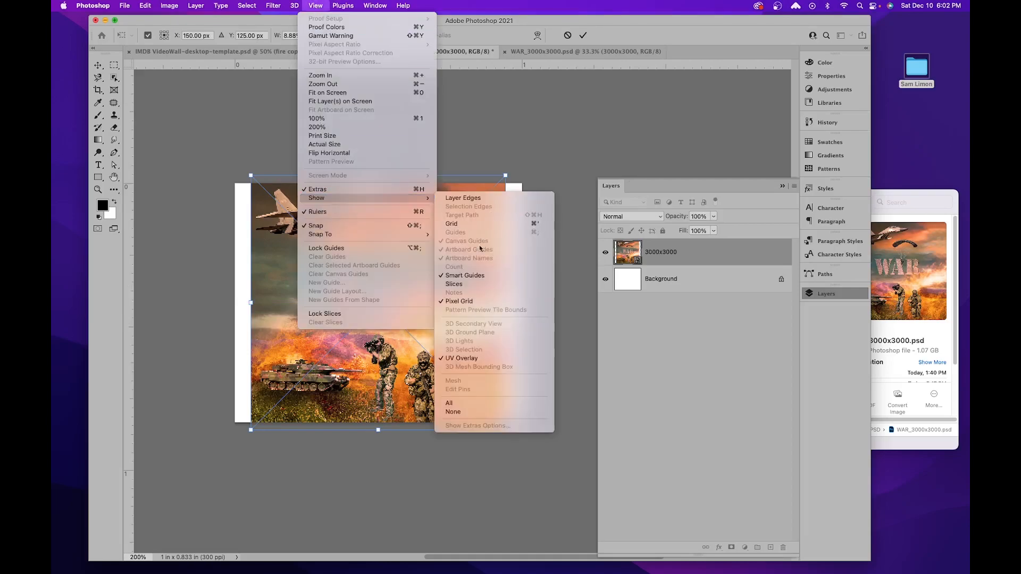
click(465, 279)
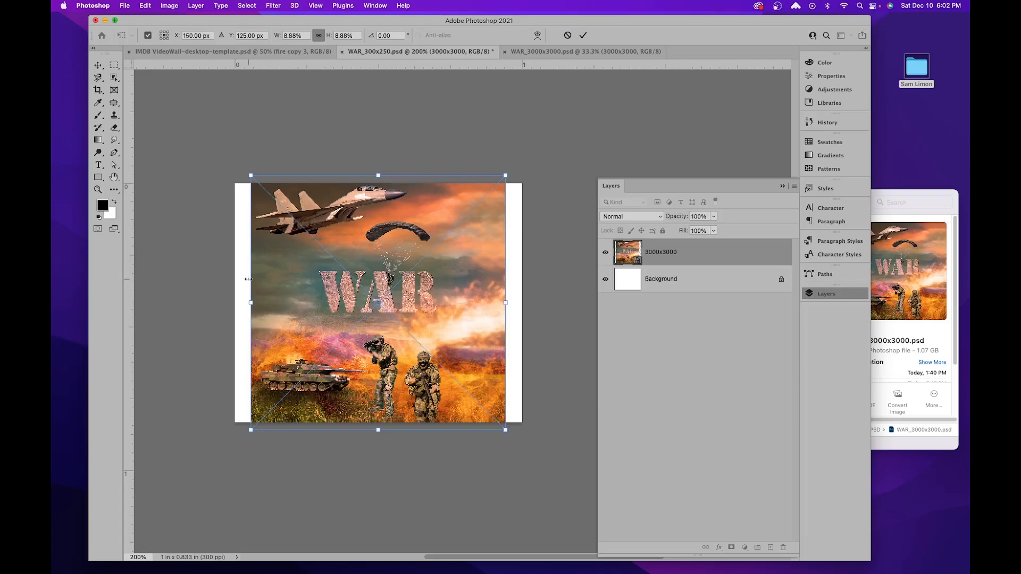
Step: Resize the 3000x3000 layer to about 9.03%, recentre it at X 150 px, Y 125 px and apply the transform
drag(507, 176, 523, 157)
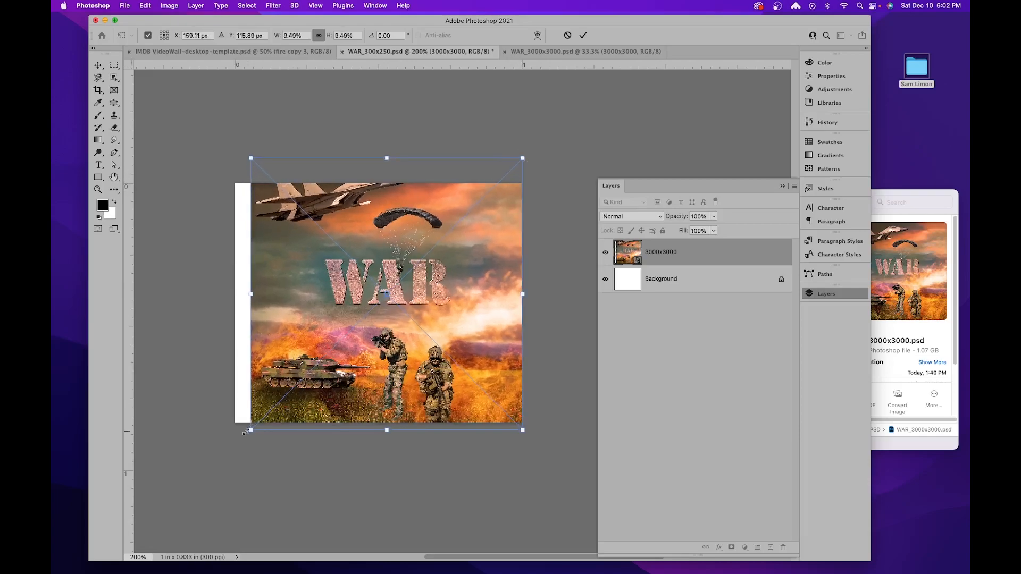
drag(247, 431, 231, 450)
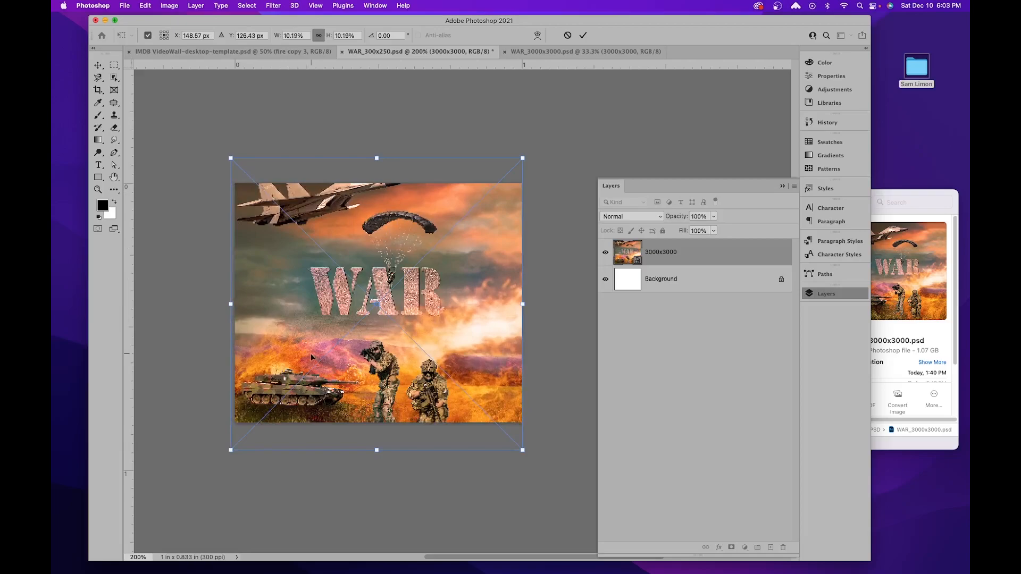
drag(522, 158, 508, 174)
drag(458, 225, 462, 226)
key(Return)
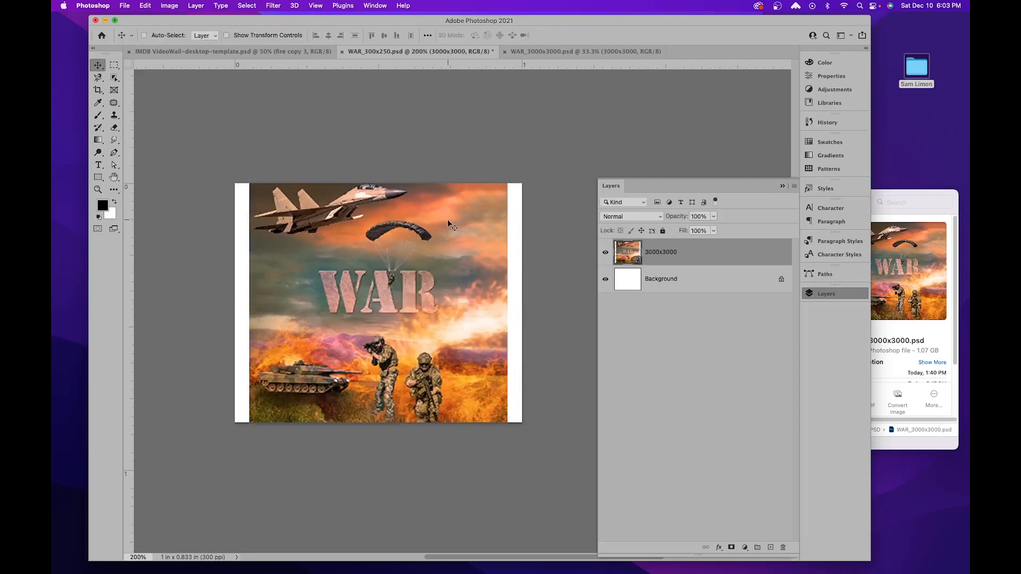
Step: Check the 3000x3000 layer's transform scale and set the layer's opacity to 50%
key(super+t)
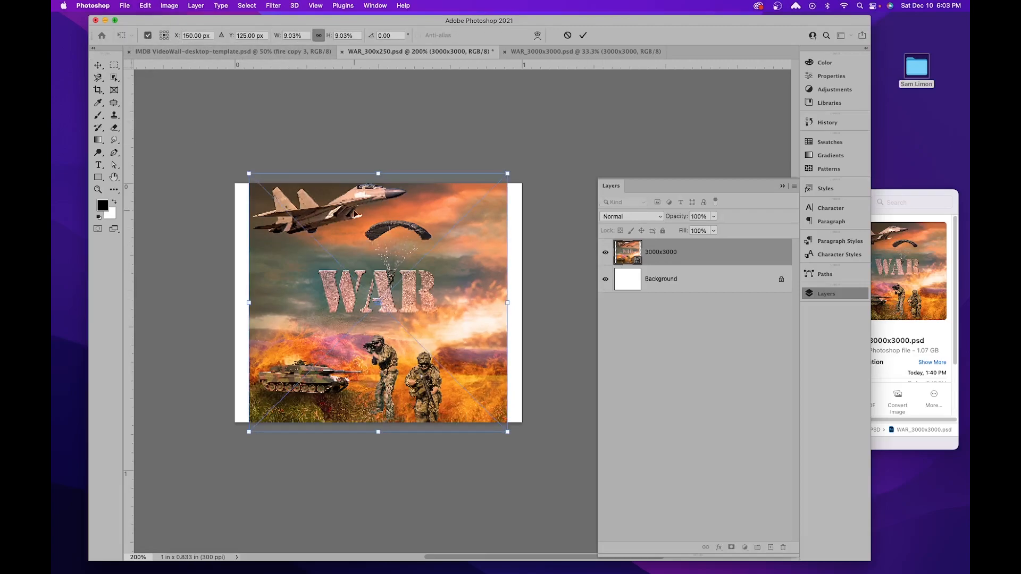
key(Return)
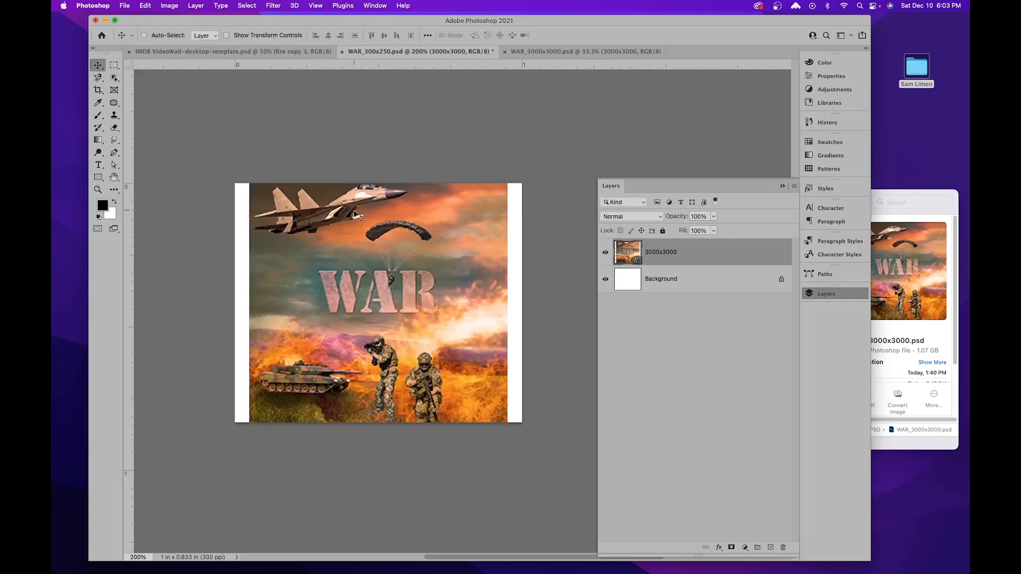
key(5)
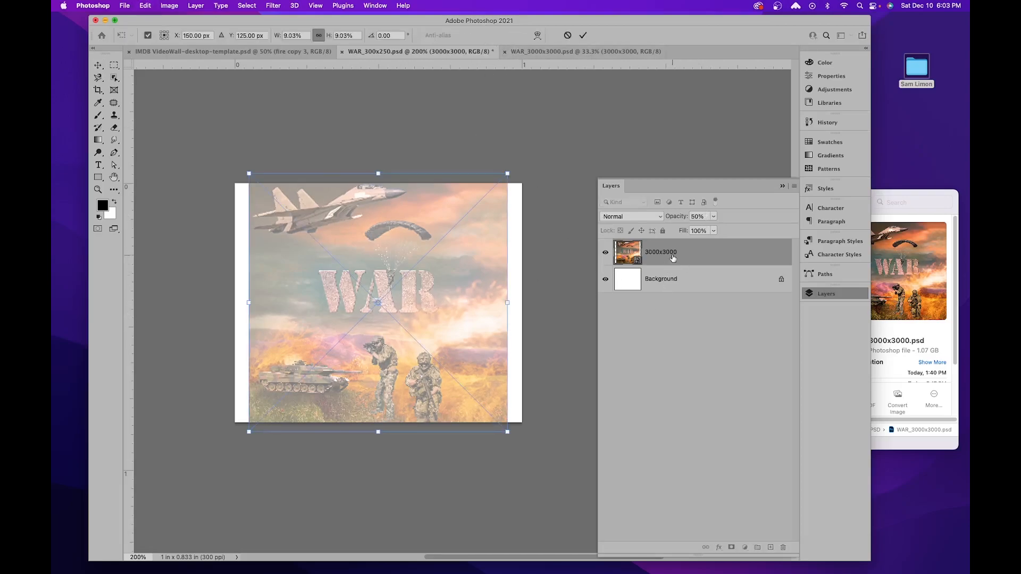
key(Return)
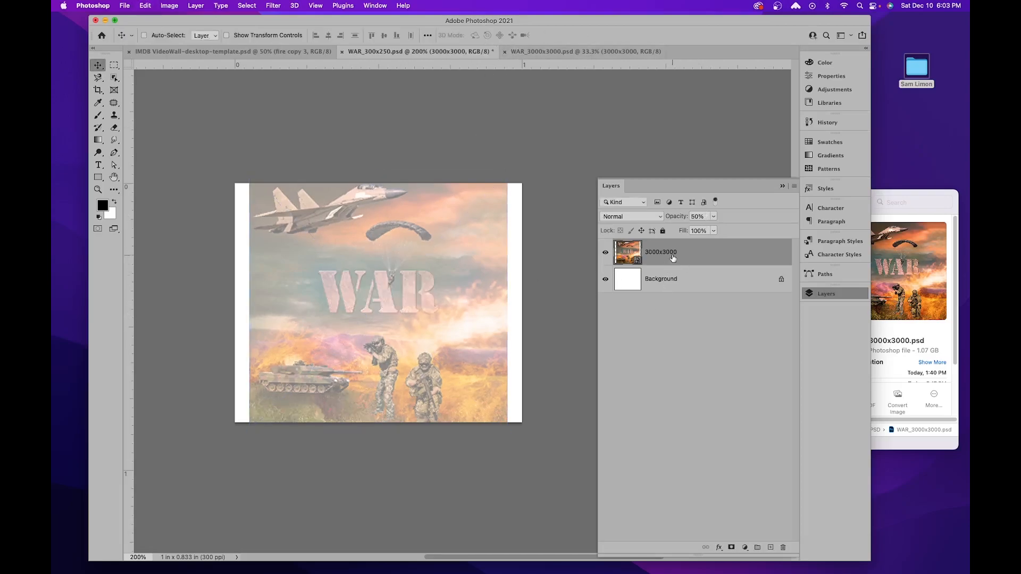
Step: Copy the Art group from WAR_3000x3000.psd into WAR_300x250.psd and place it beneath the 3000x3000 layer
click(547, 51)
click(656, 342)
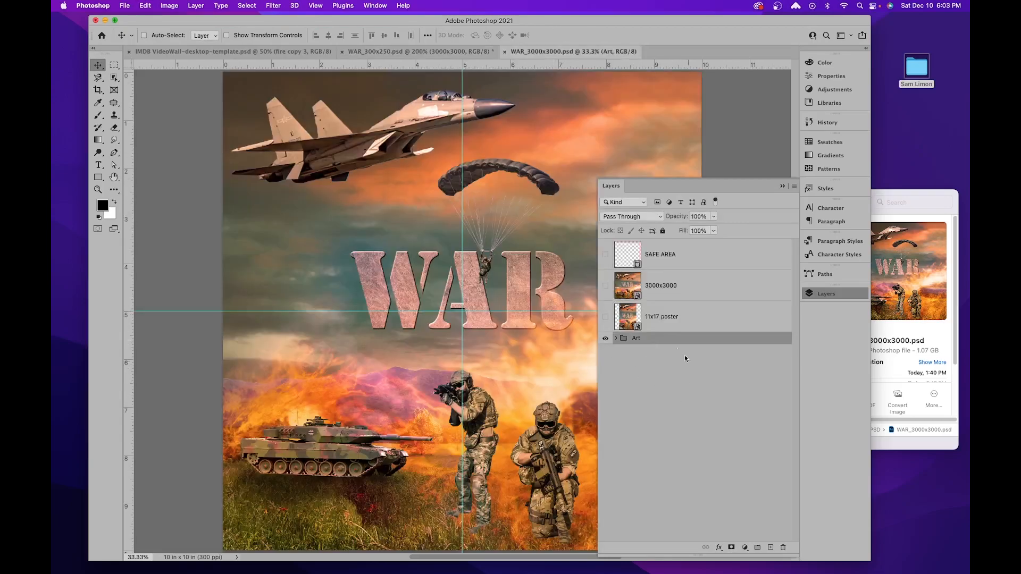
drag(651, 345, 379, 341)
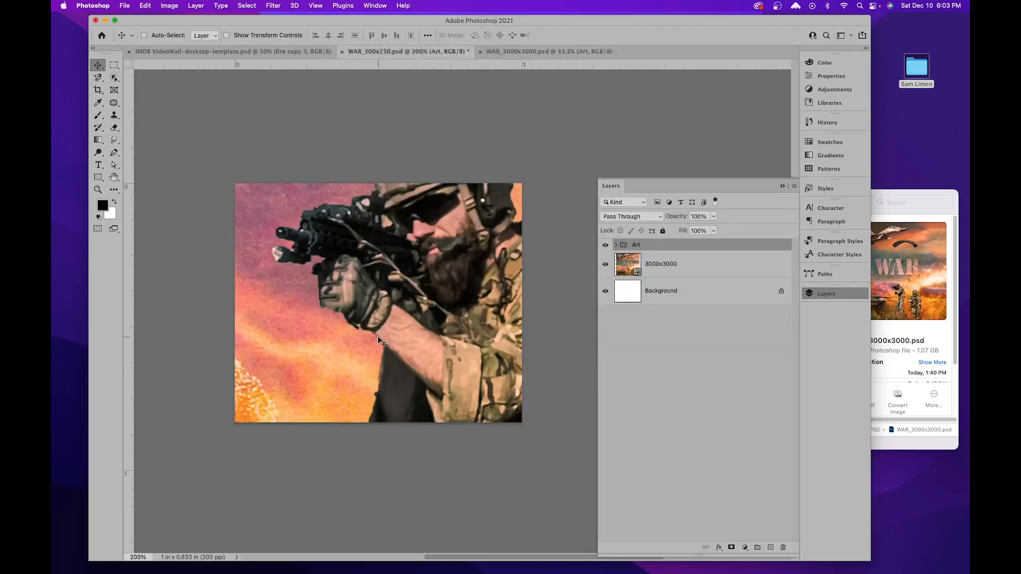
drag(659, 247, 667, 278)
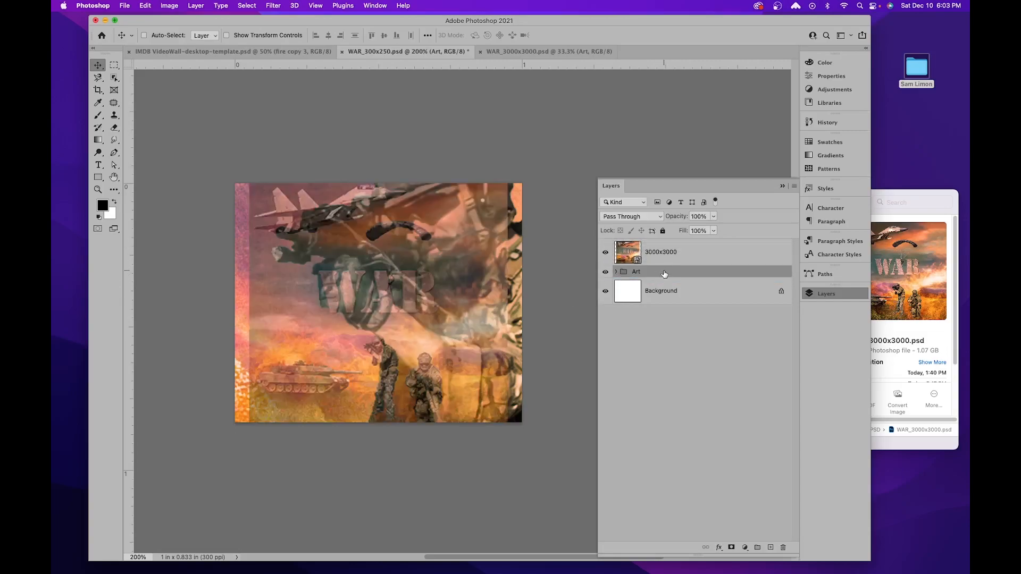
Step: Scale the Art group to 9.03% and move it into alignment with the 3000x3000 reference layer
key(super+t)
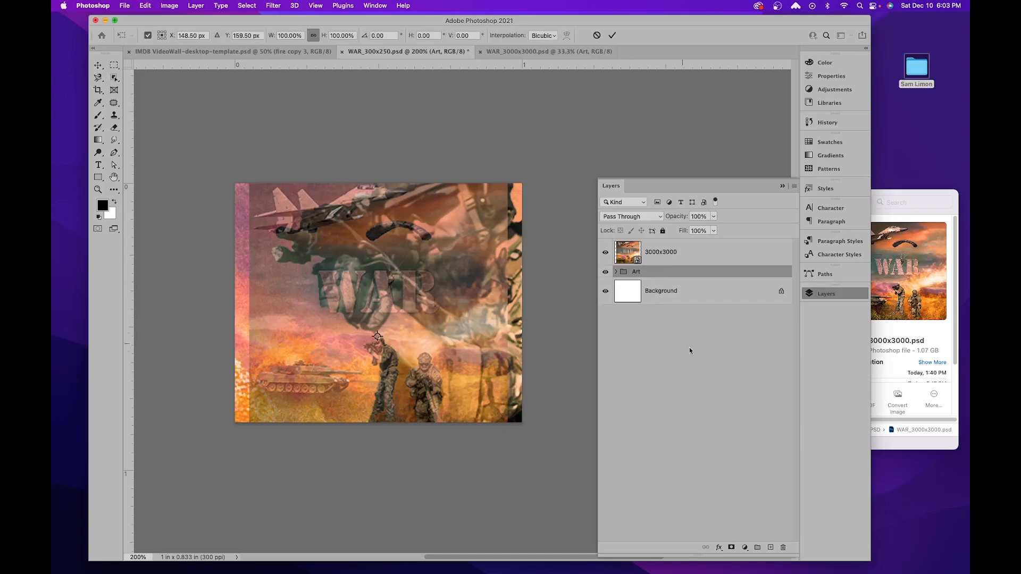
click(301, 35)
text(9.03)
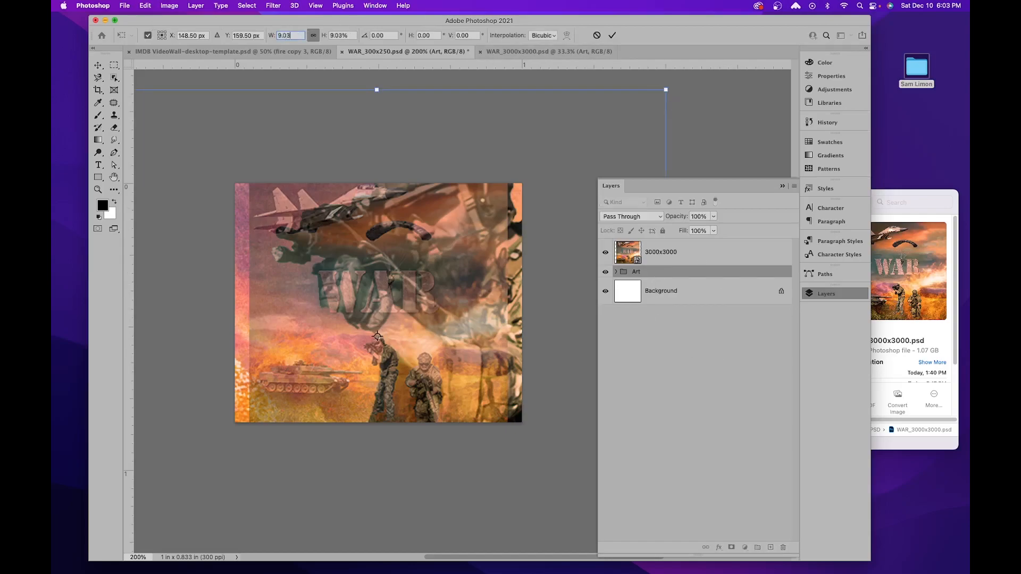
drag(474, 178, 468, 197)
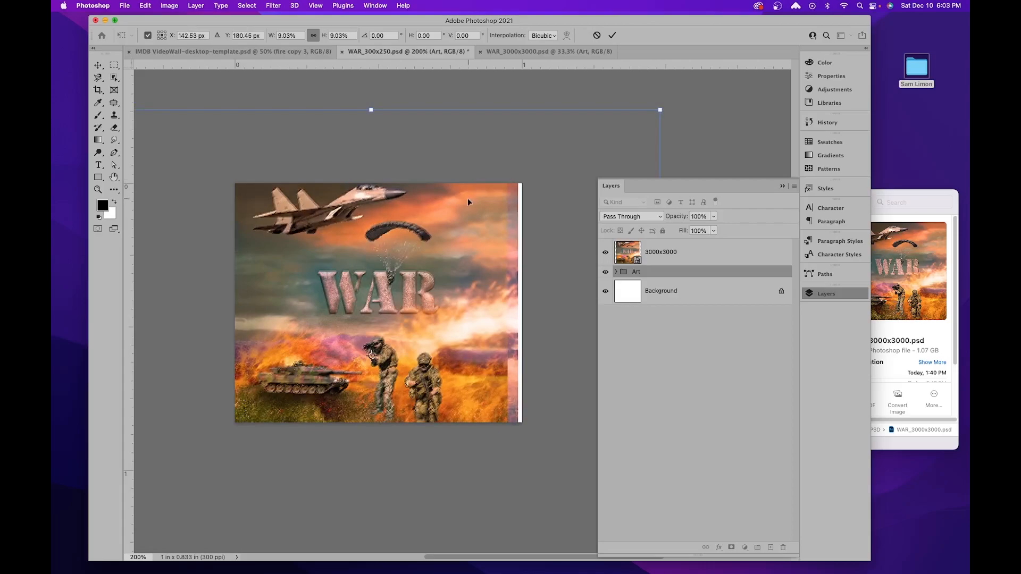
key(super+equal)
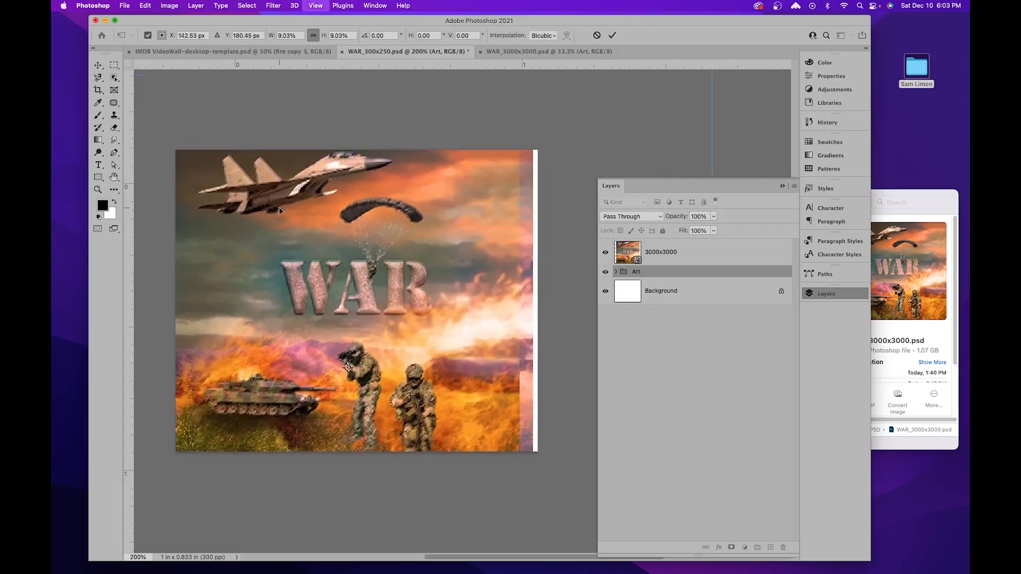
key(Up)
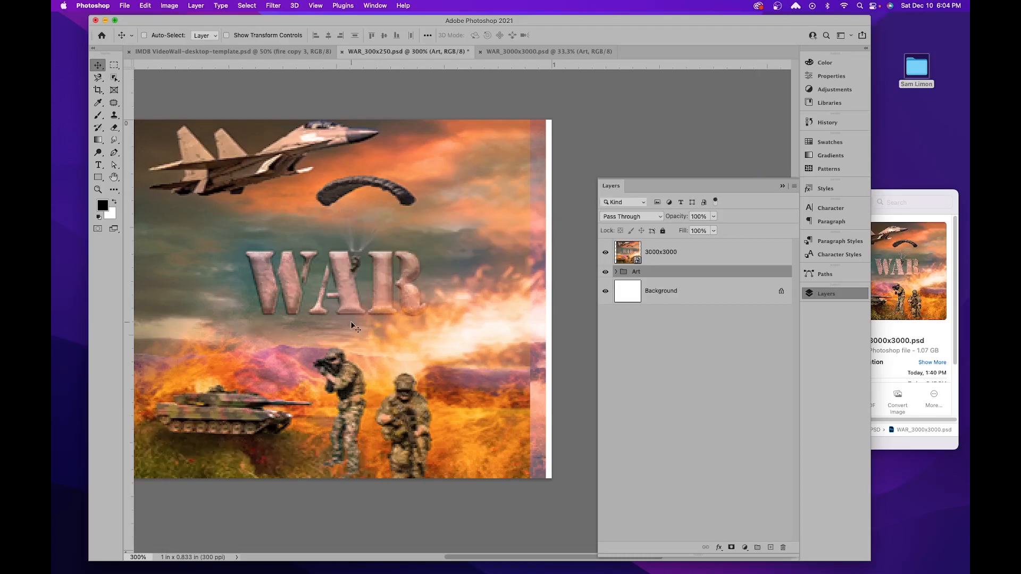
Step: Set the 3000x3000 layer's opacity to 100%, compare it with the artwork by toggling its visibility, and leave it hidden
click(666, 257)
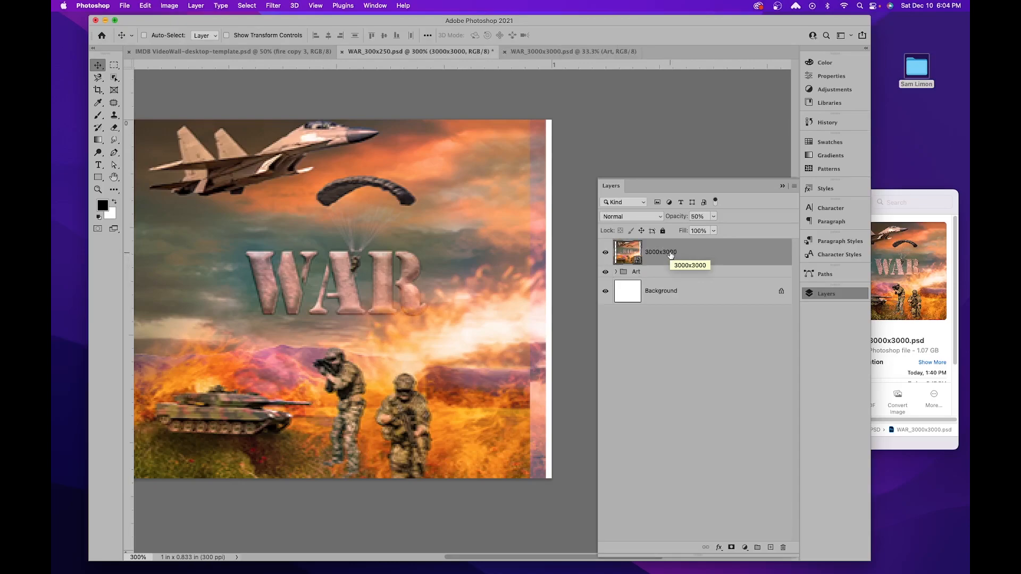
key(0)
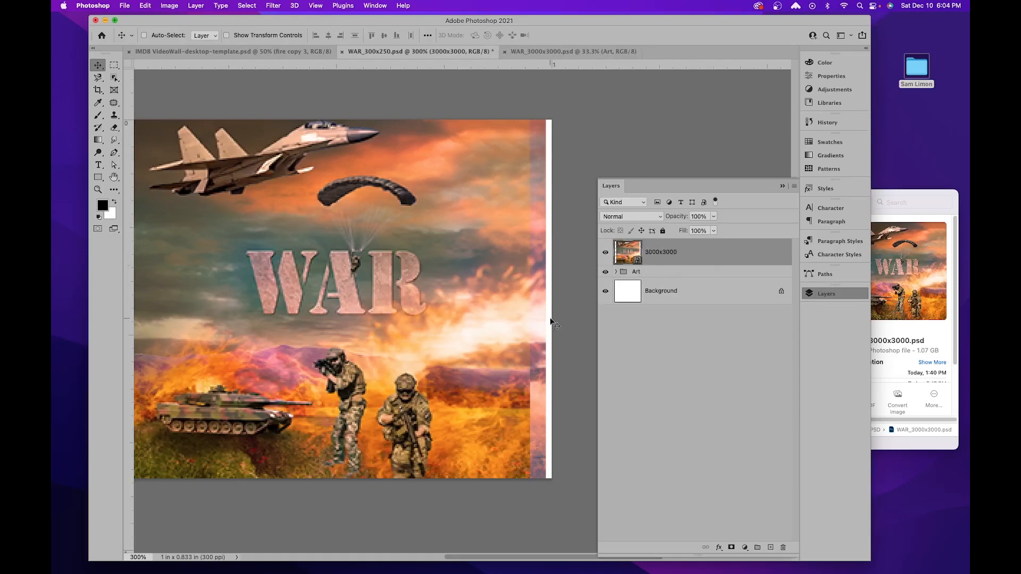
click(606, 251)
click(605, 251)
click(605, 251)
click(605, 252)
click(605, 252)
click(606, 252)
click(605, 252)
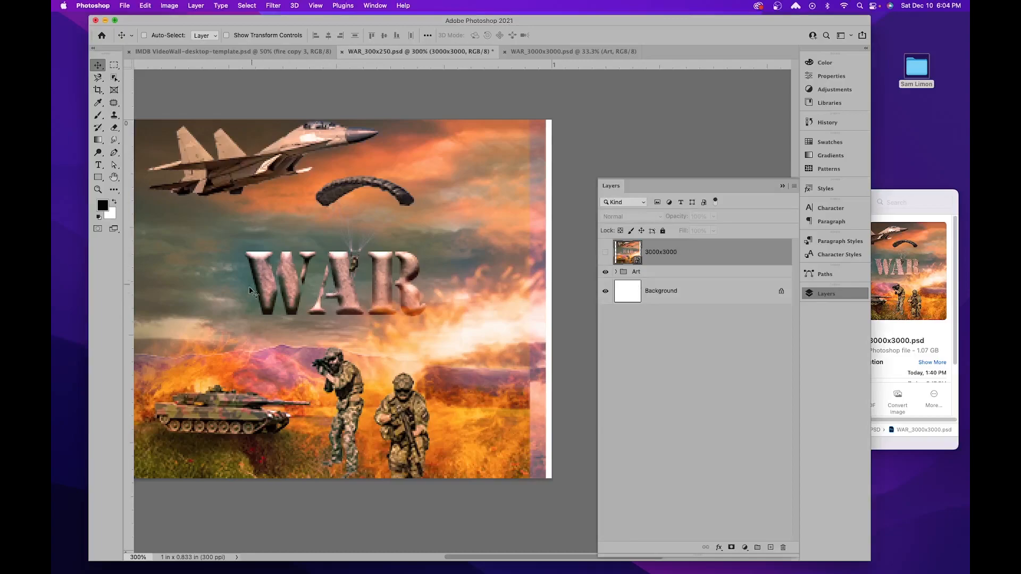
click(605, 252)
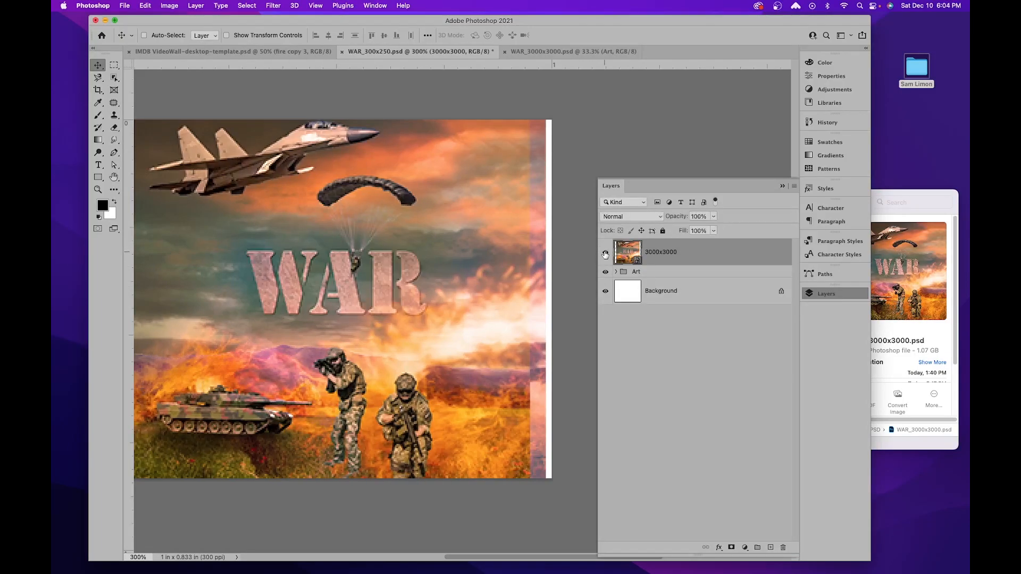
click(605, 255)
click(605, 252)
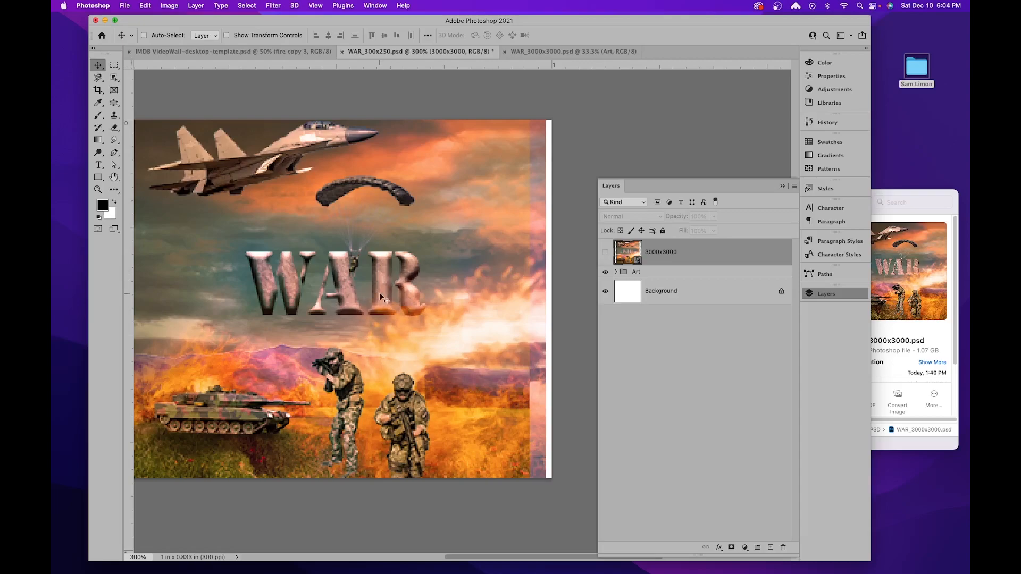
Step: Reduce the WAR text layer's Bevel & Emboss in the Art group to 20% depth and 1 px size
click(617, 272)
scroll(655, 295, down, 2)
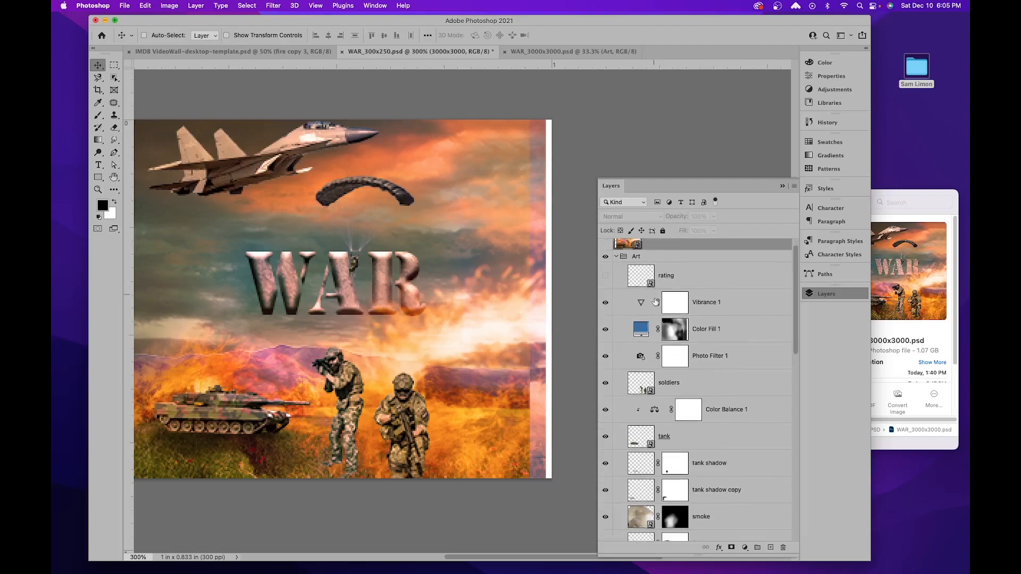
scroll(655, 297, down, 8)
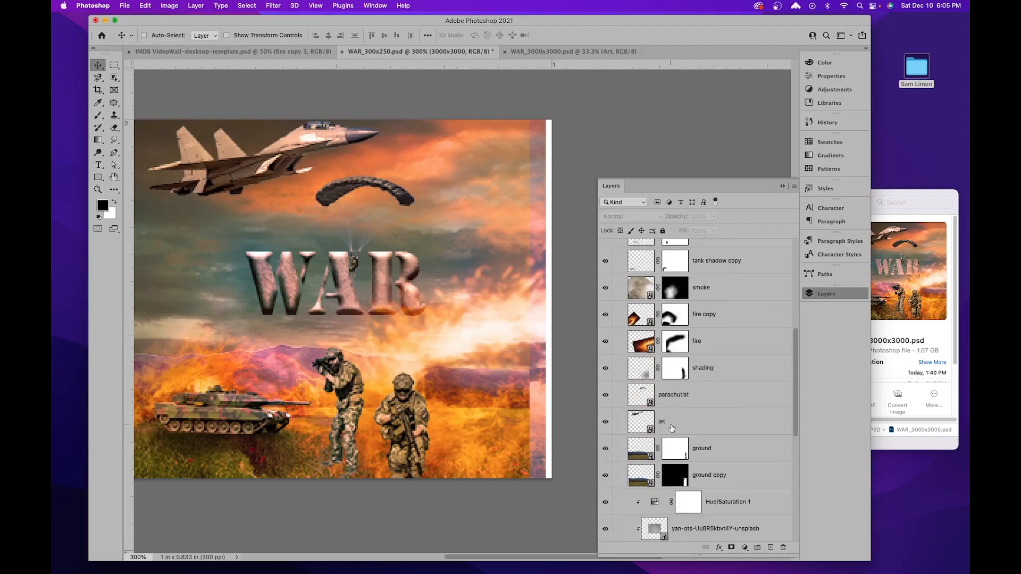
scroll(672, 429, down, 6)
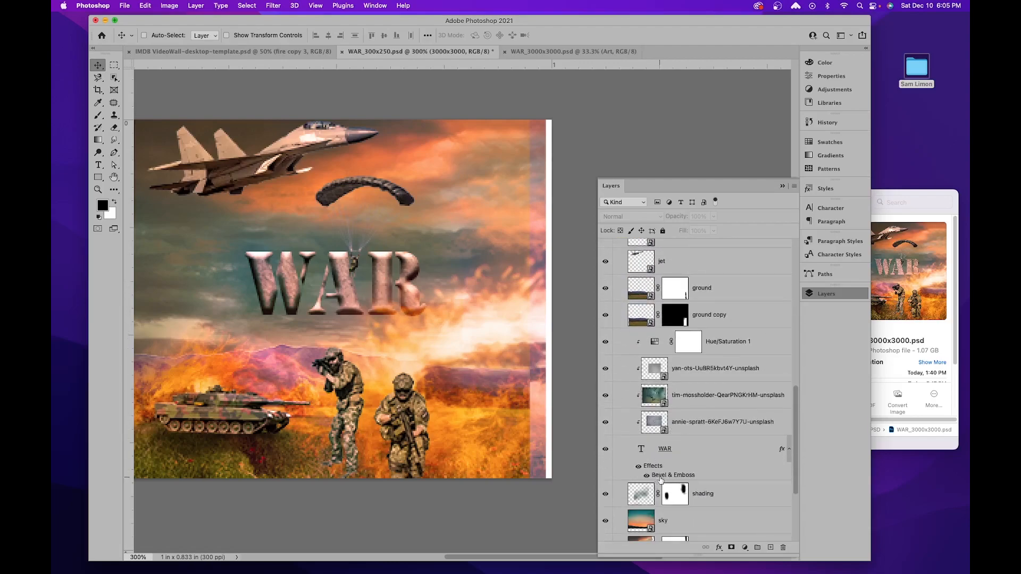
double_click(660, 477)
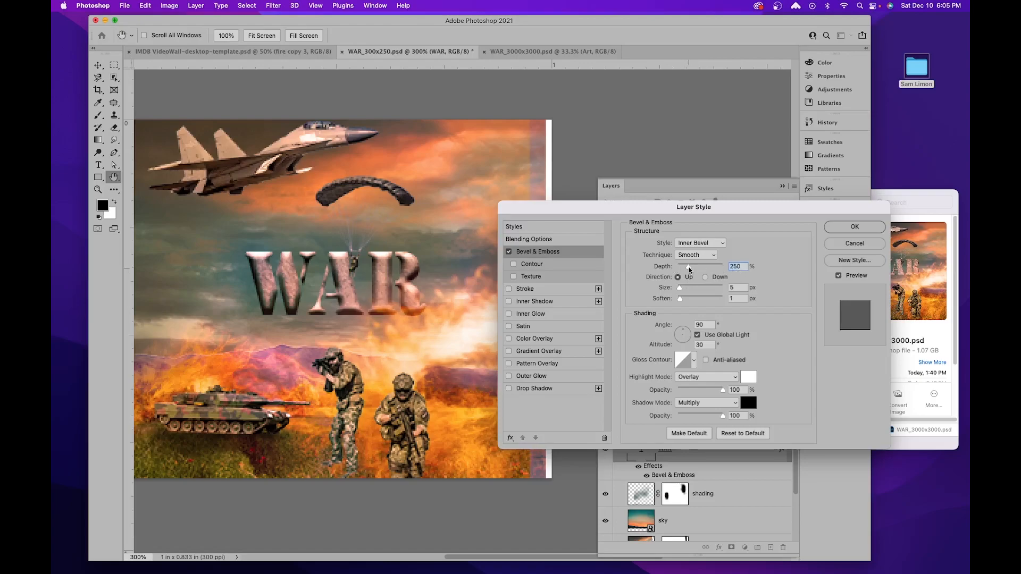
drag(689, 270, 681, 270)
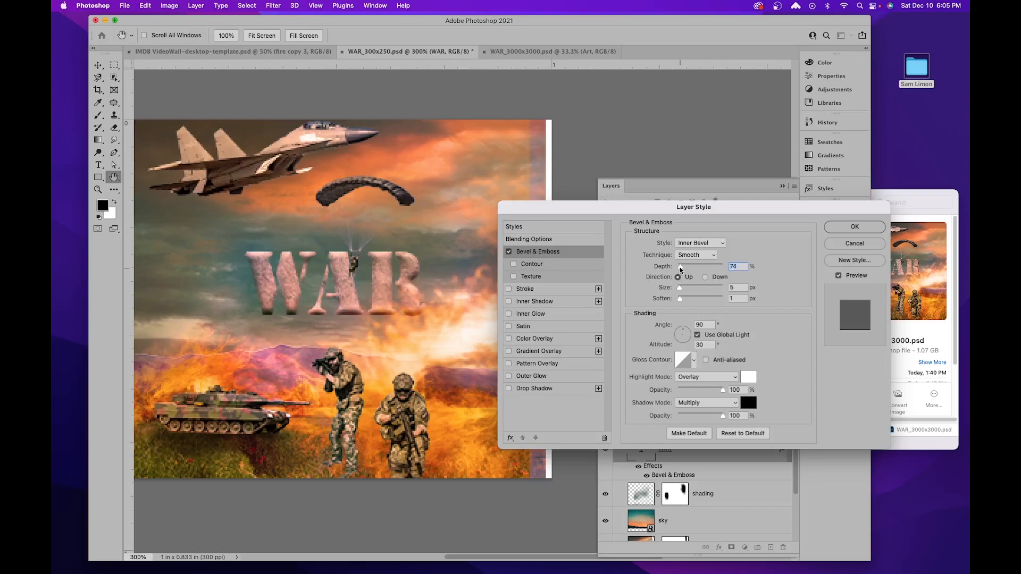
double_click(736, 287)
text(1)
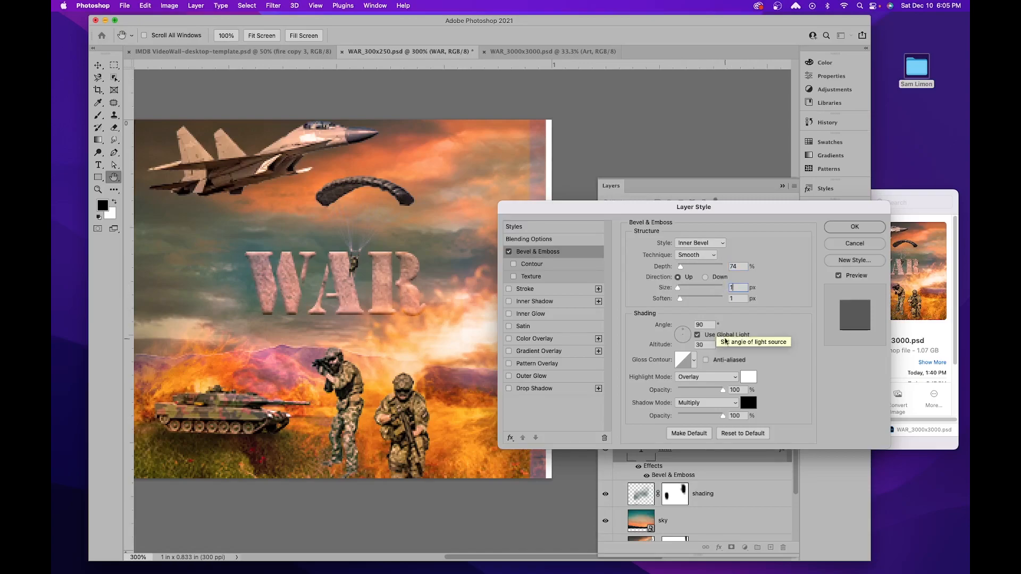
key(shift+Tab)
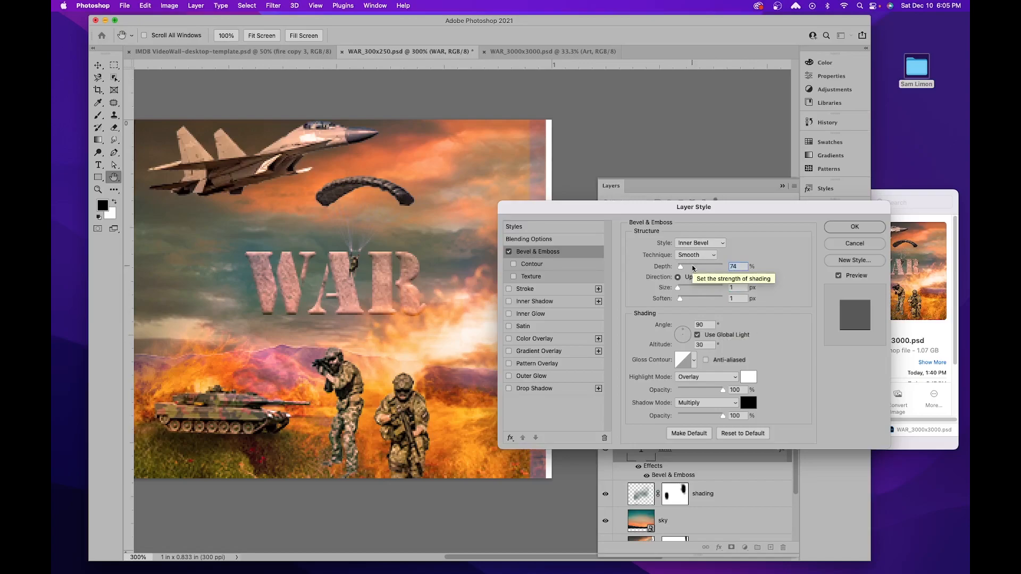
text(20)
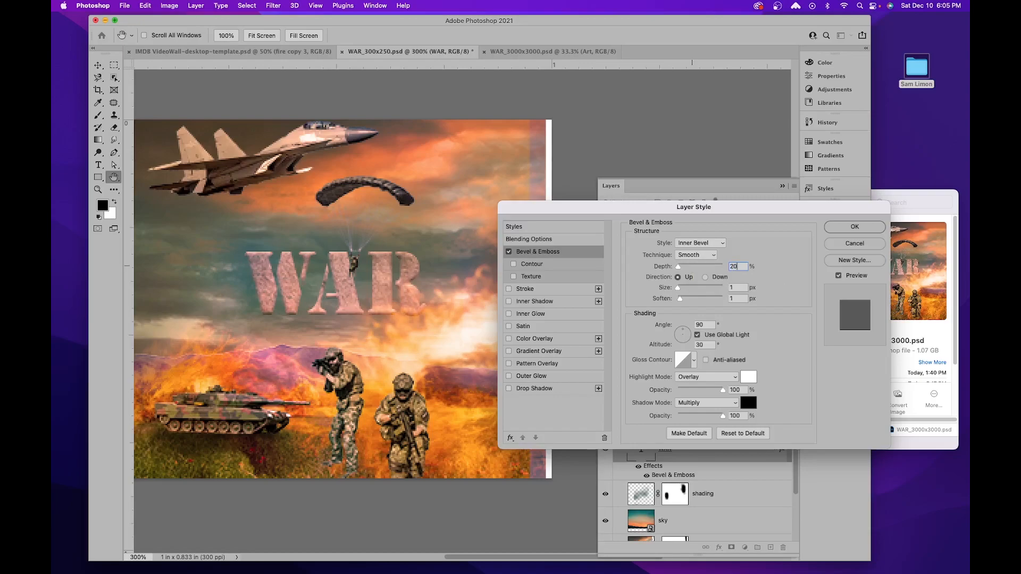
key(Return)
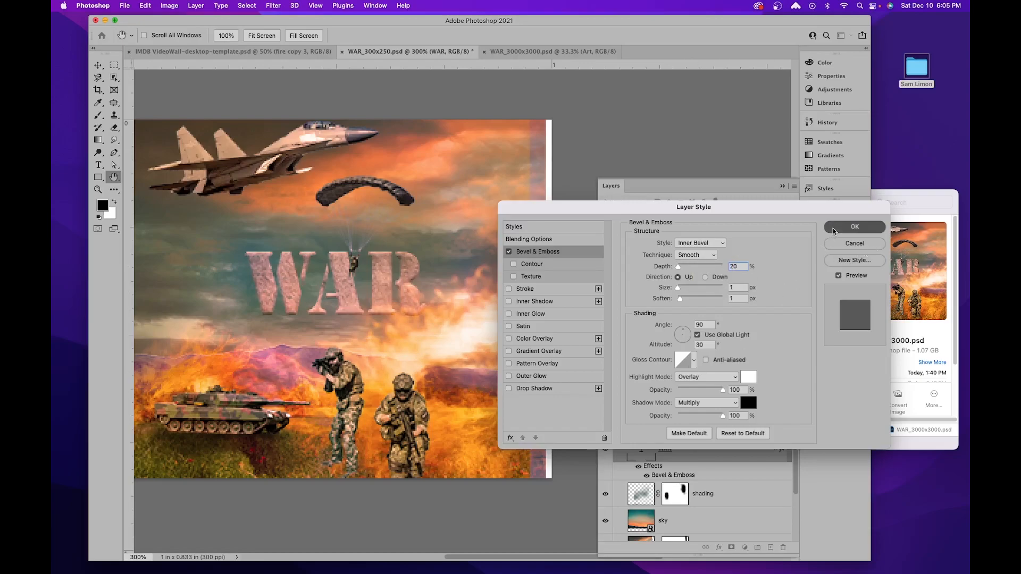
Step: Compare the adjusted WAR title with the 3000x3000 reference by repeatedly showing and hiding the reference layer
scroll(686, 303, up, 10)
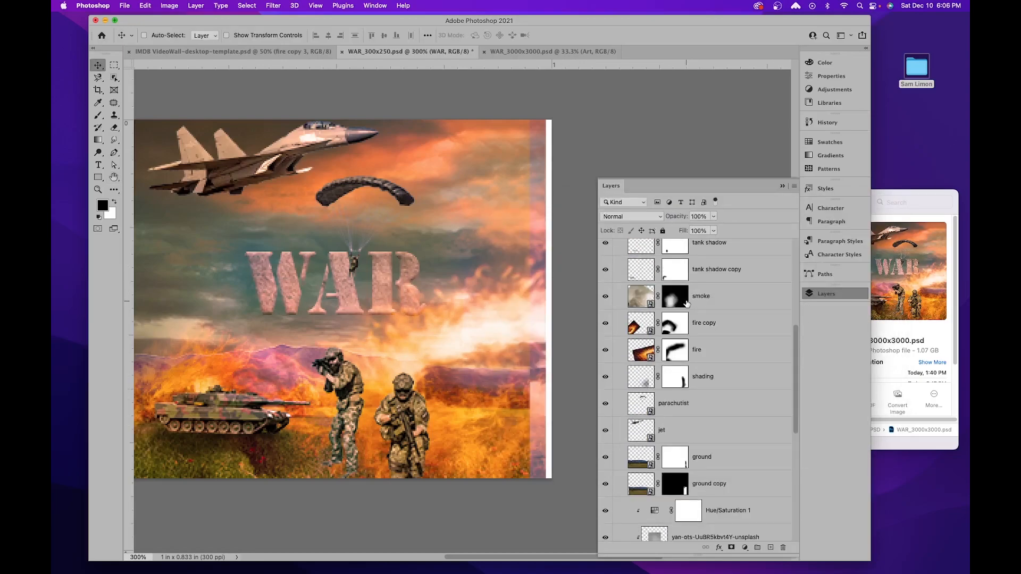
click(606, 253)
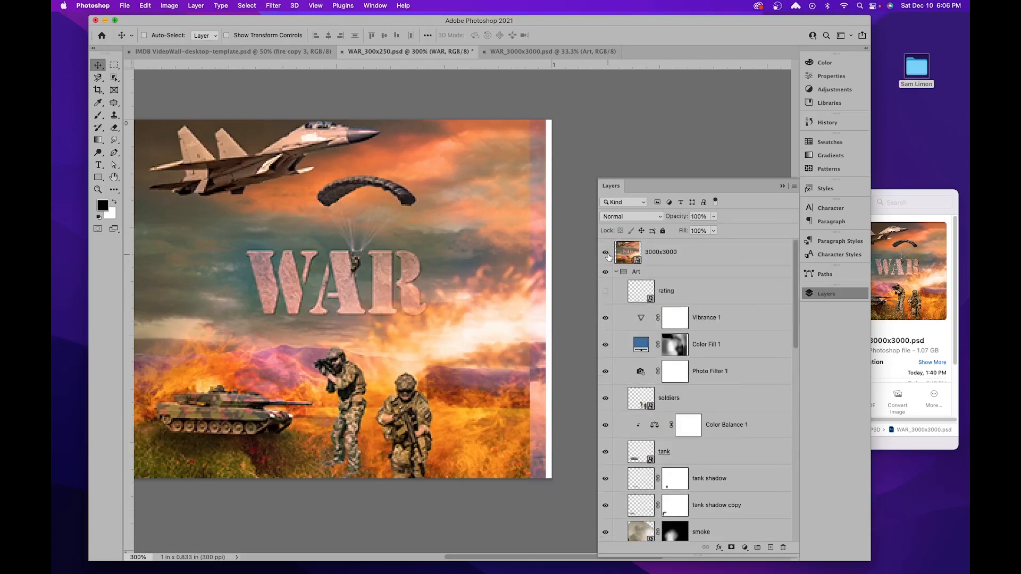
click(608, 255)
click(607, 255)
click(607, 254)
click(607, 255)
click(607, 255)
click(607, 254)
click(608, 255)
click(607, 255)
click(608, 255)
click(608, 254)
click(607, 254)
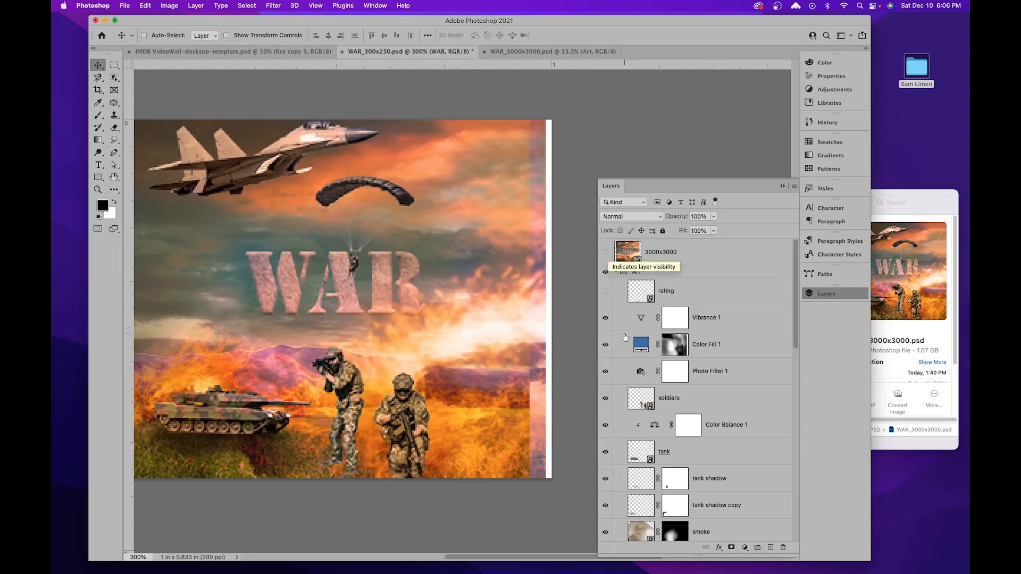
Step: Enlarge the Color Fill 1 layer mask with Free Transform so it extends past the artwork's right edge
drag(404, 267, 441, 275)
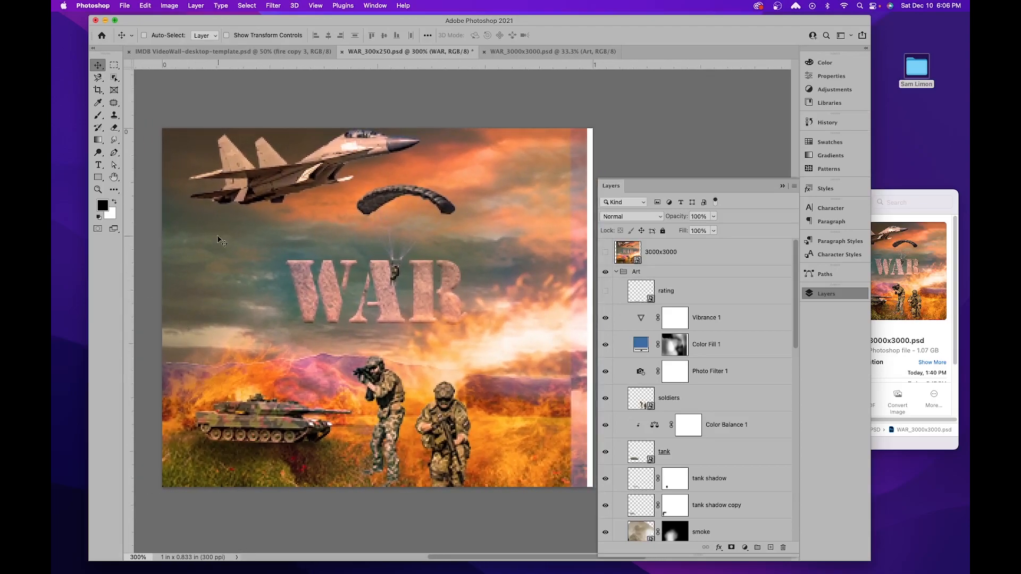
scroll(481, 371, right, 3)
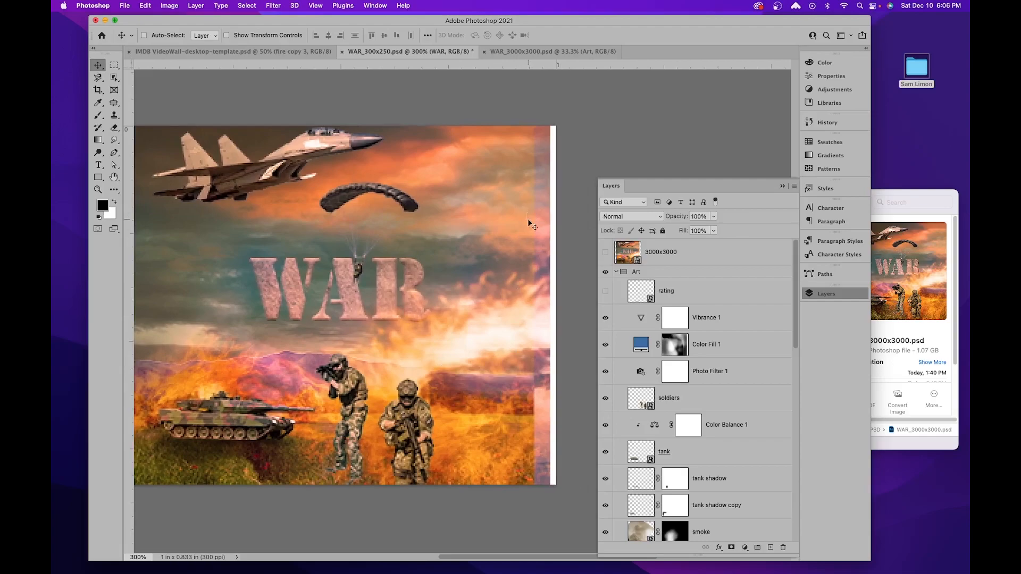
click(676, 354)
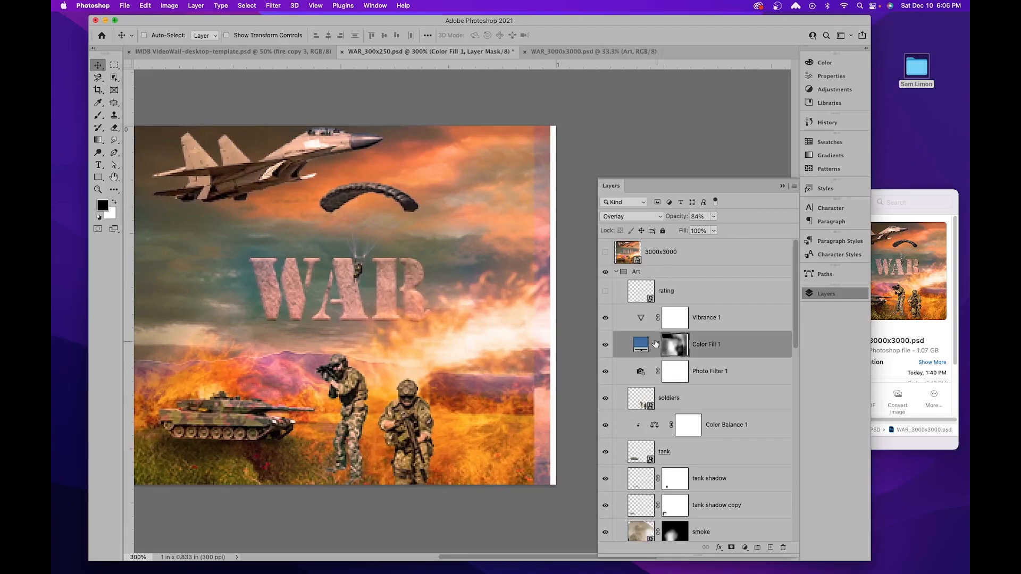
key(super+t)
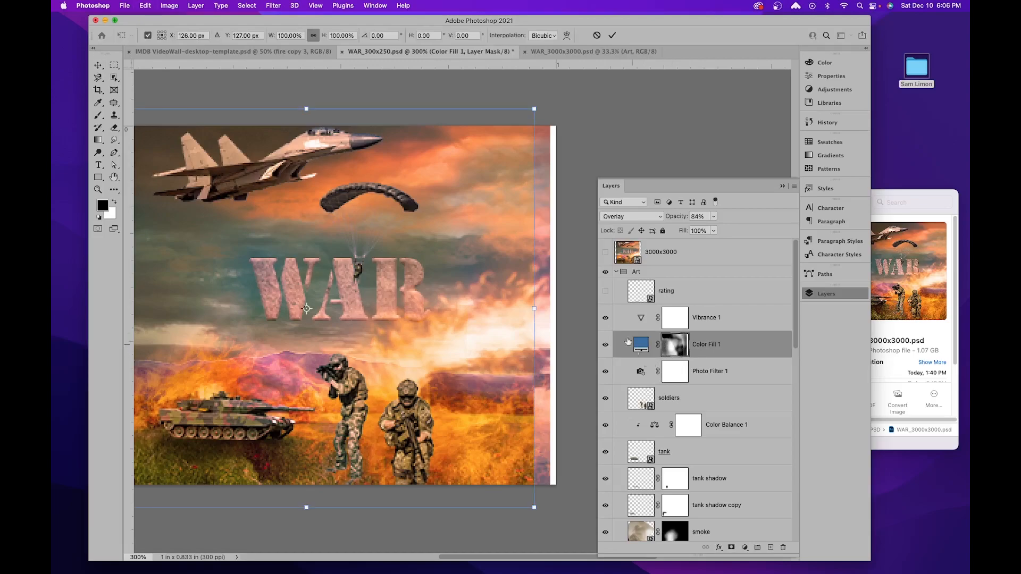
drag(533, 109, 575, 104)
key(Return)
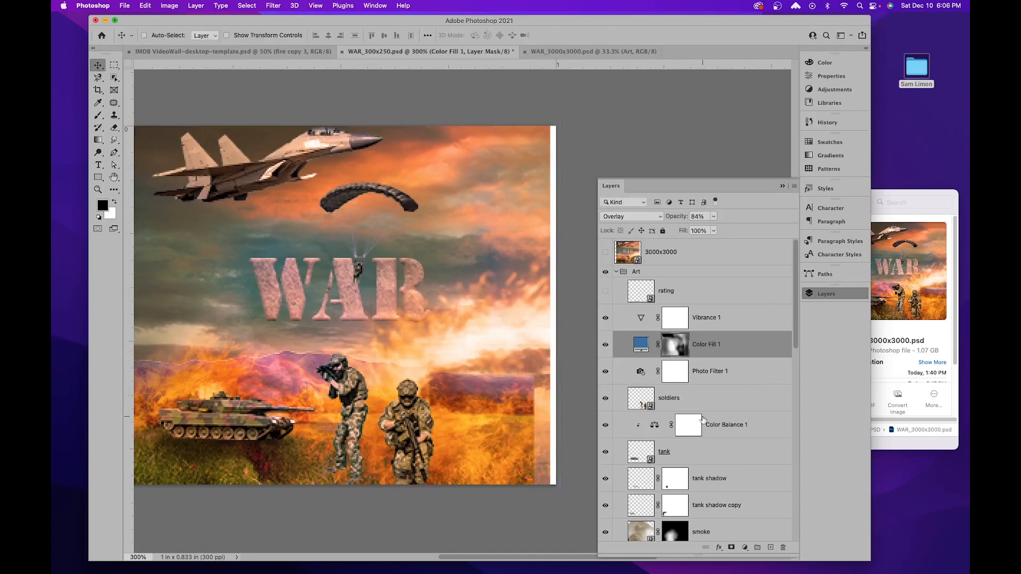
Step: Find the layer behind the mismatched lower-right strip, checking the ground copy layer and its mask by switching them off and on
scroll(702, 420, down, 1)
scroll(702, 423, down, 6)
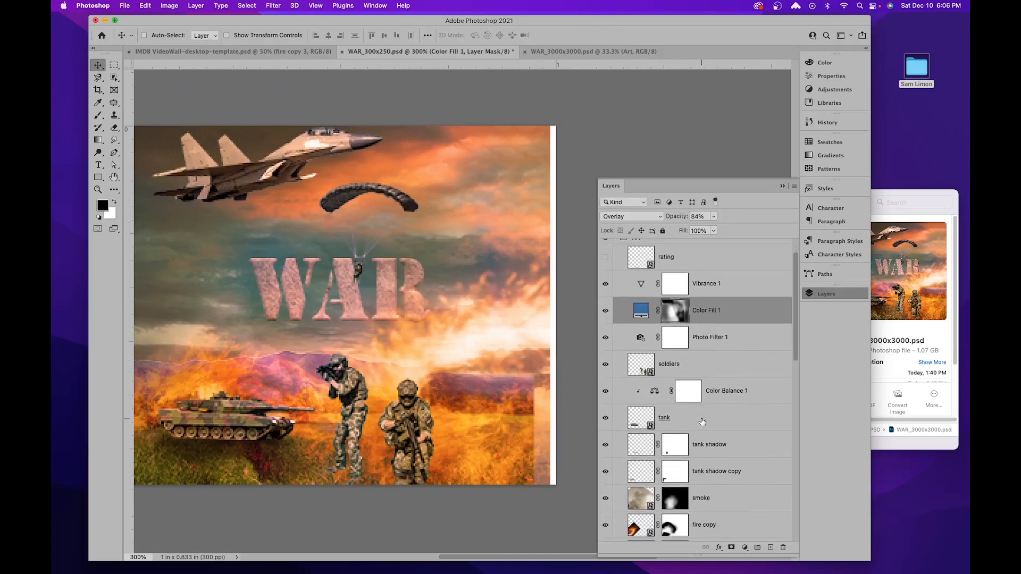
scroll(701, 425, down, 2)
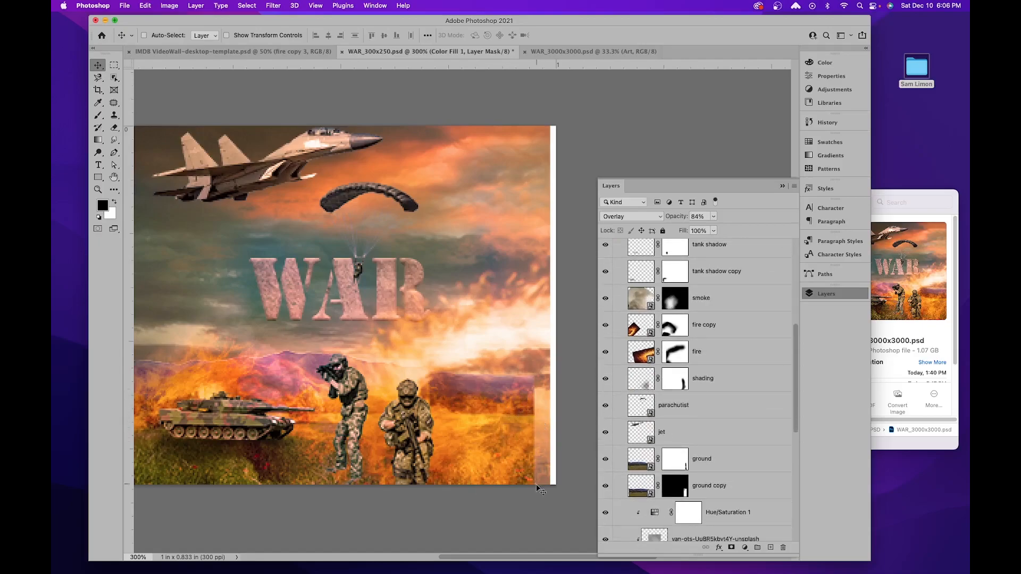
scroll(758, 488, down, 10)
scroll(758, 487, down, 2)
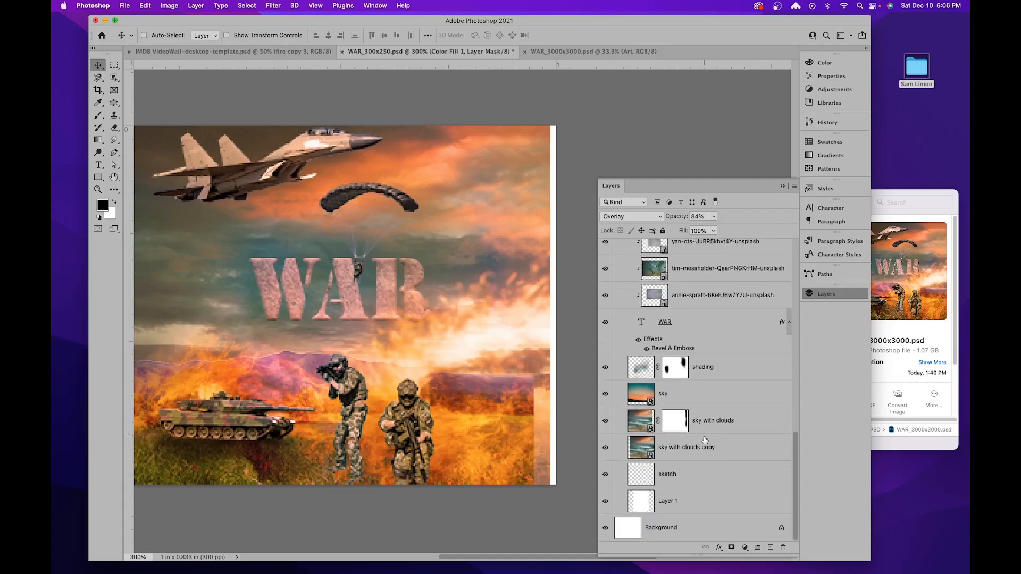
scroll(691, 457, up, 2)
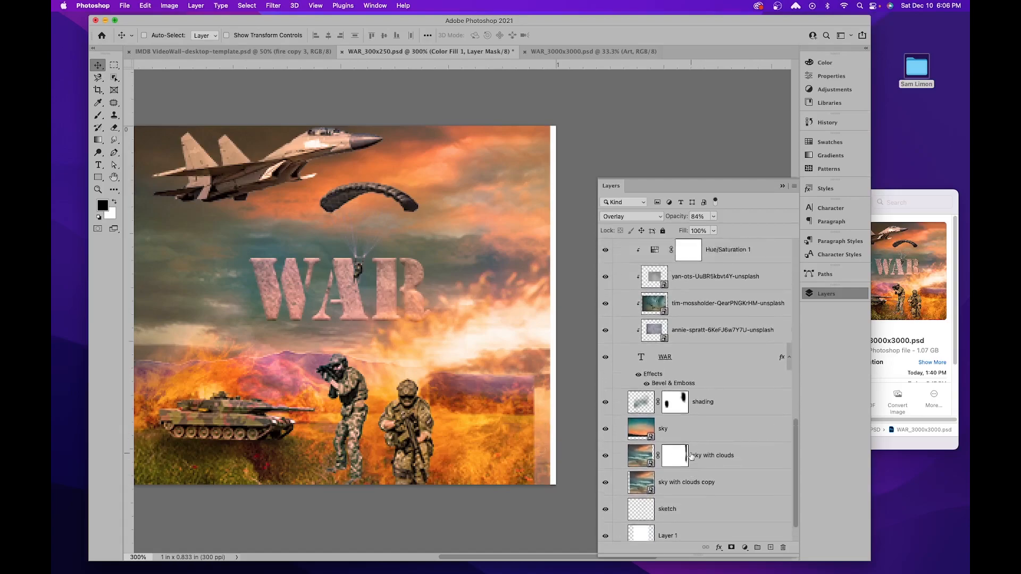
scroll(691, 456, up, 1)
scroll(692, 456, up, 3)
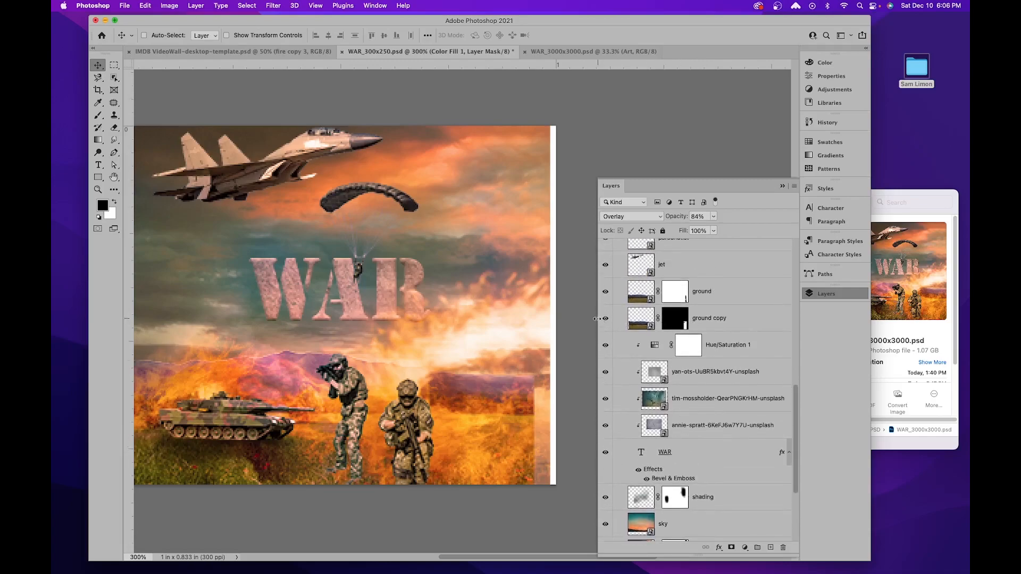
click(606, 319)
click(606, 319)
shift+click(684, 324)
shift+click(676, 322)
shift+click(676, 323)
shift+click(675, 322)
click(676, 323)
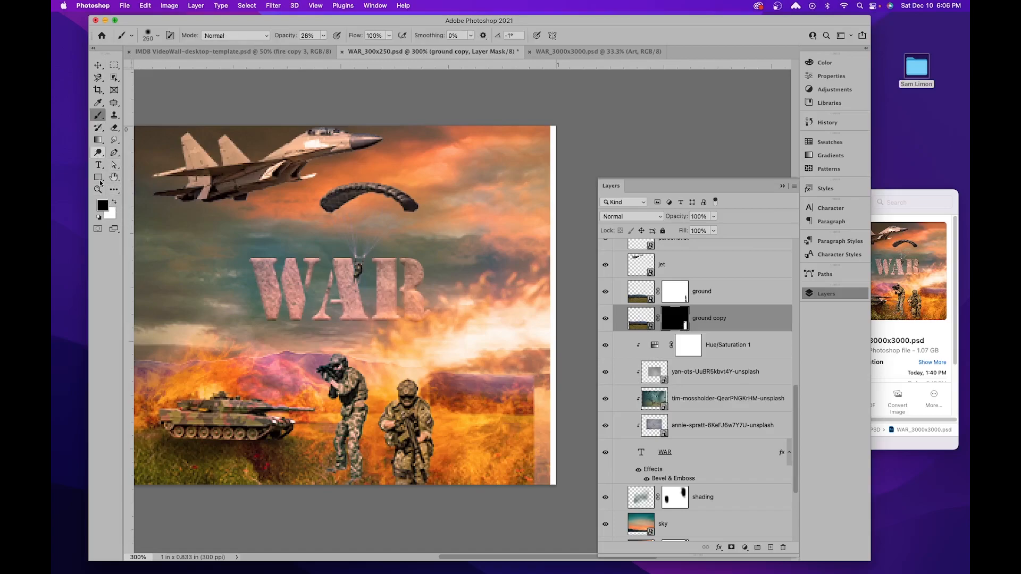
Step: Paint white on the ground copy mask with a 20 px brush at 100% opacity to reveal the ground in the lower-right corner
click(322, 35)
drag(323, 48, 375, 44)
click(342, 29)
click(114, 202)
key(bracketleft)
key(bracketleft)
key(bracketleft)
key(bracketleft)
key(bracketleft)
key(bracketleft)
key(bracketleft)
key(bracketleft)
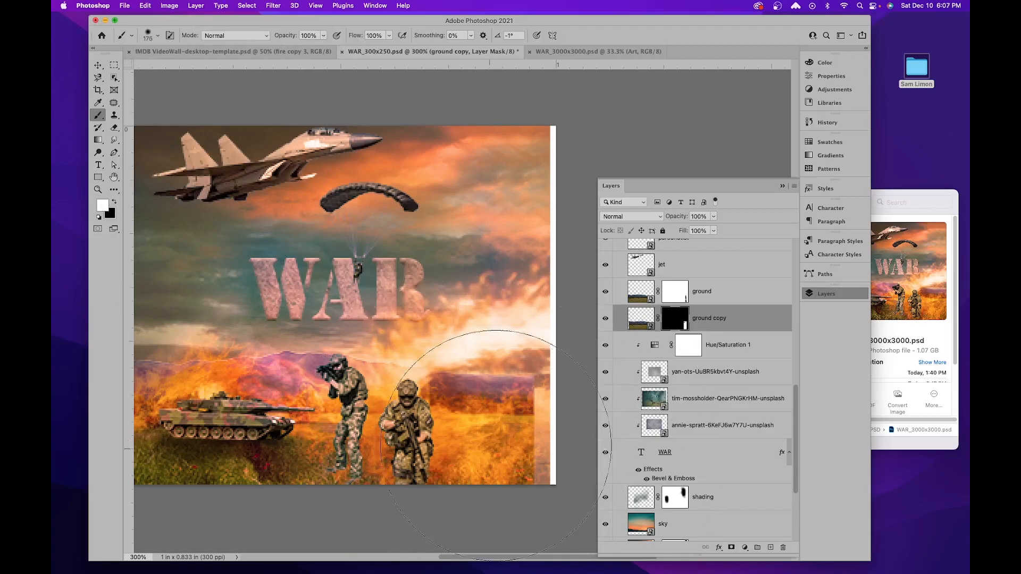
key(bracketleft)
key(bracketleft)
key(bracketleft)
key(bracketleft)
key(bracketleft)
mouse_move(537, 465)
mouse_down()
mouse_move(543, 388)
mouse_move(552, 428)
mouse_move(558, 400)
mouse_move(556, 441)
mouse_move(546, 419)
mouse_move(514, 443)
mouse_up()
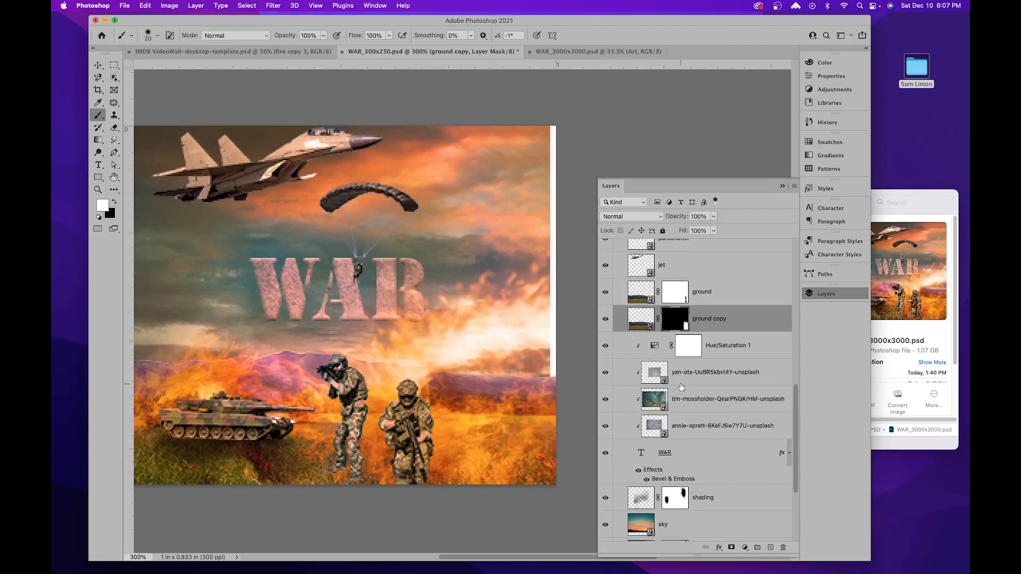
Step: Find the sky layer behind the white strip, shift sky with clouds copy right to cover the artwork's right edge, and save the banner
scroll(662, 446, down, 5)
click(607, 462)
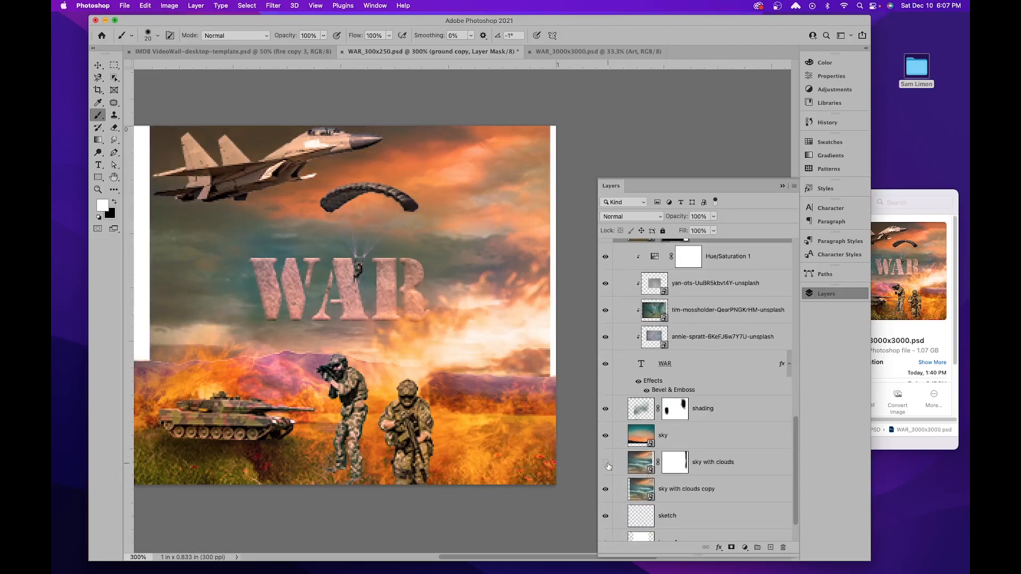
click(607, 462)
click(605, 490)
click(605, 489)
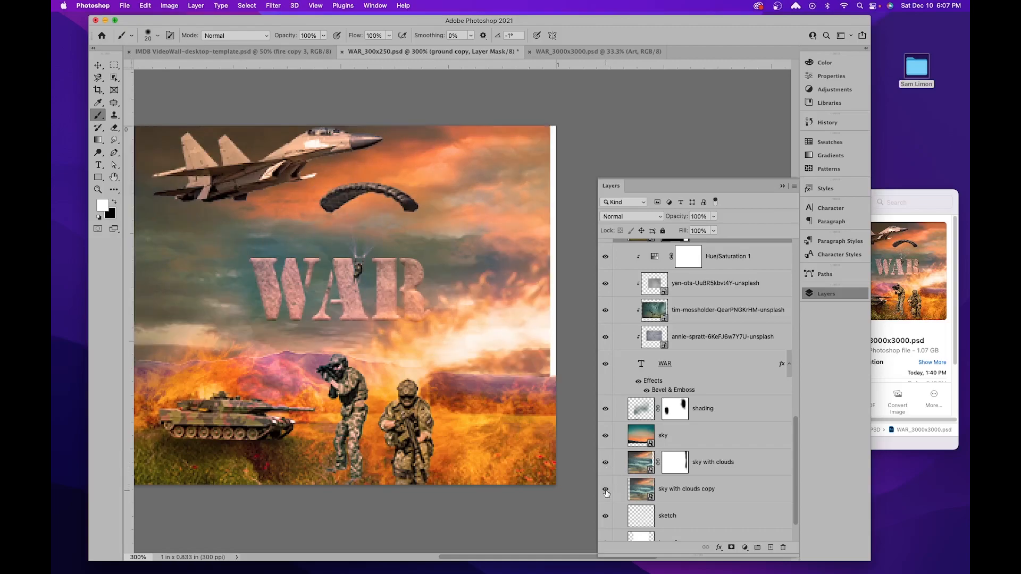
click(635, 496)
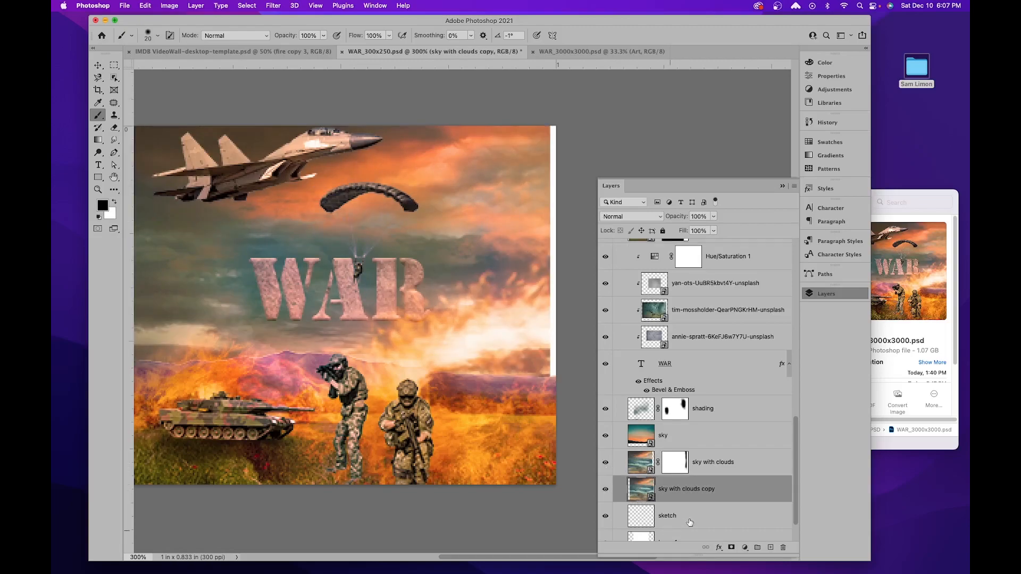
key(v)
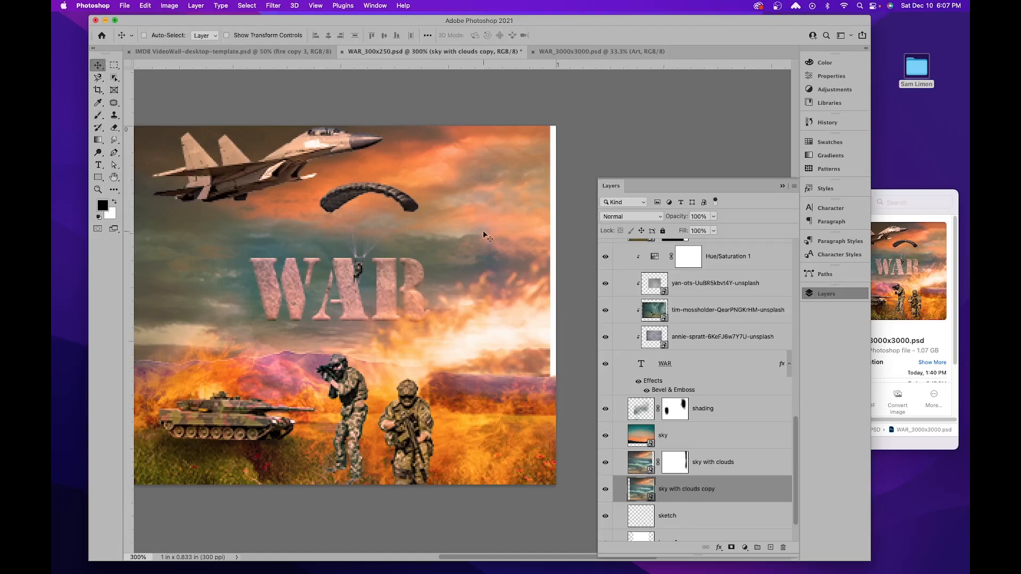
drag(538, 285, 547, 284)
drag(364, 398, 408, 383)
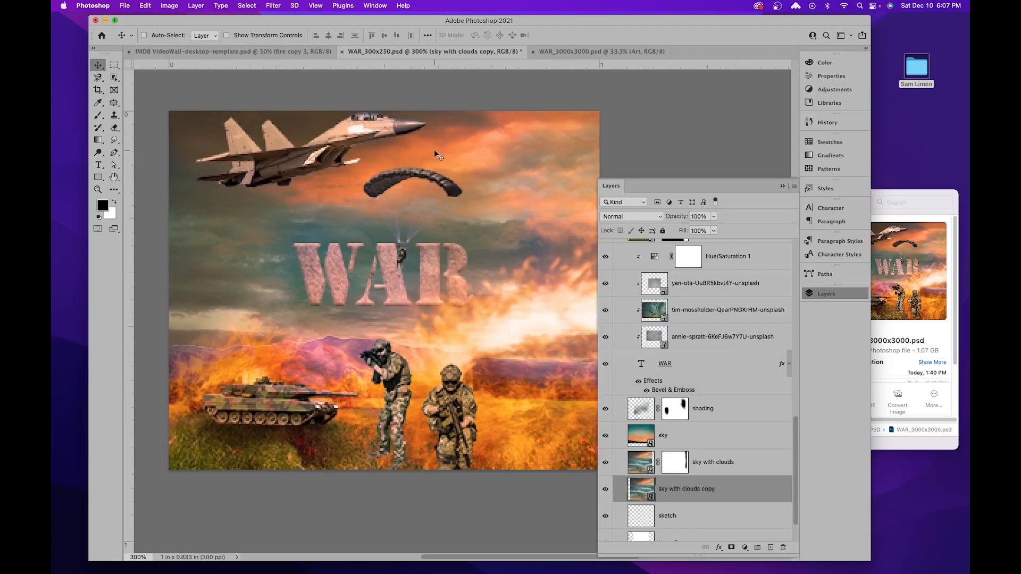
key(super)
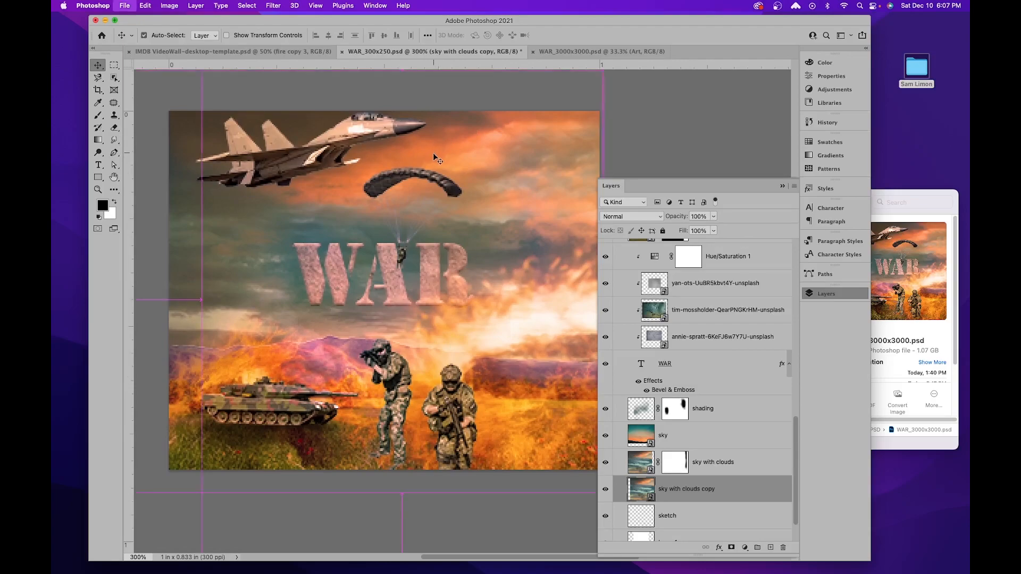
key(super+s)
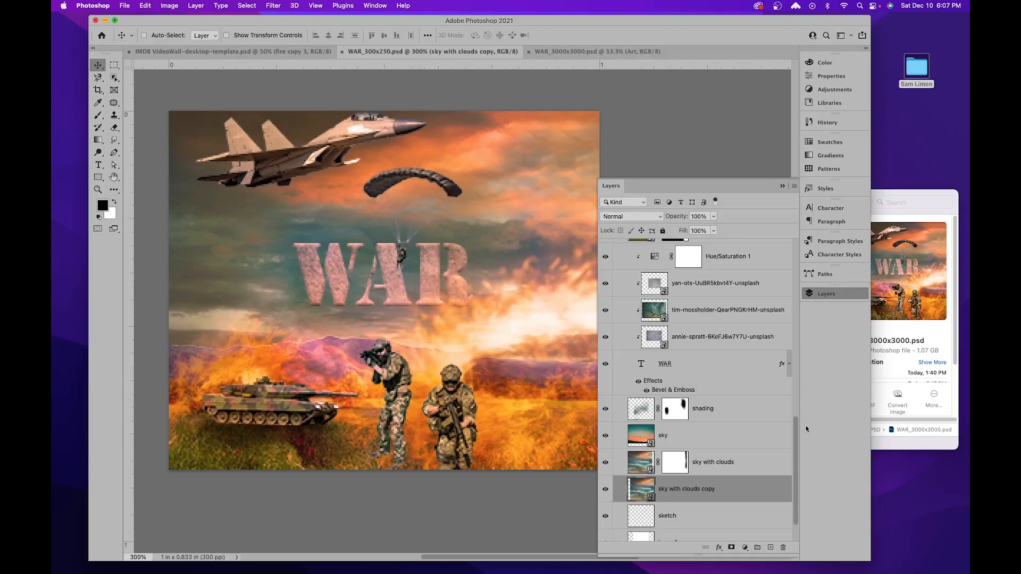
Step: Move the jet layer slightly down from the artwork's upper edge and save the banner document
scroll(713, 420, up, 6)
click(662, 336)
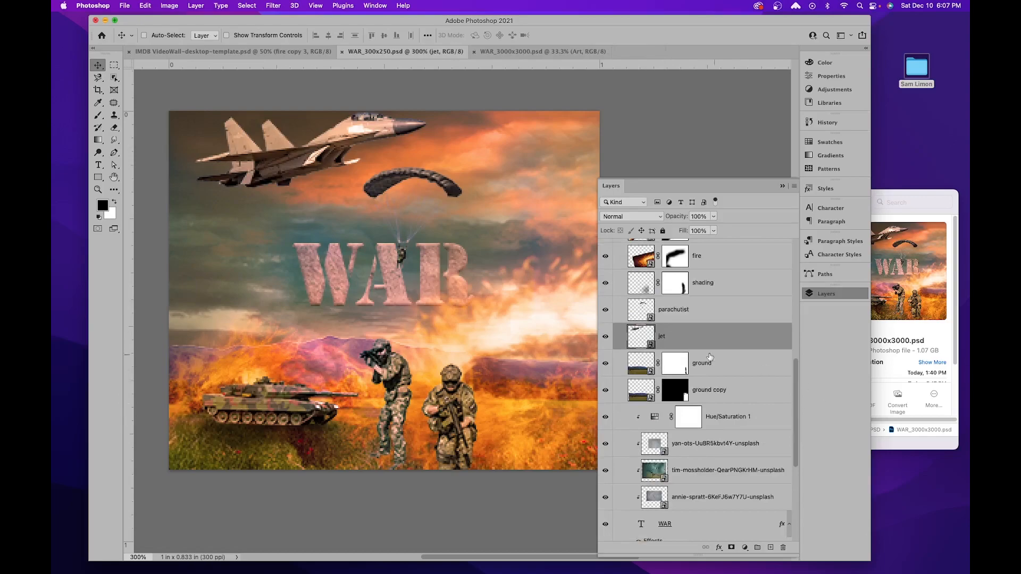
drag(294, 151, 291, 160)
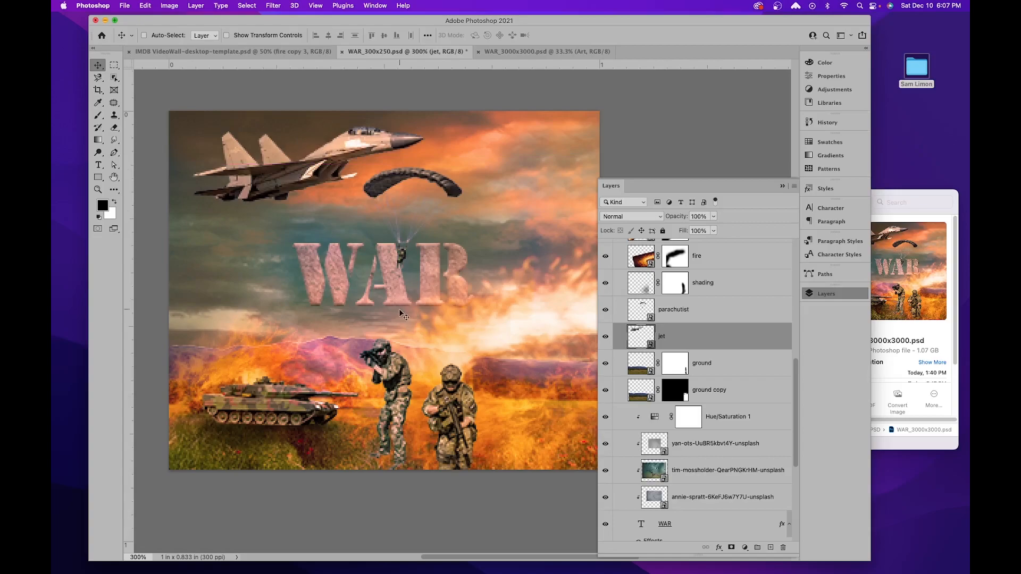
key(super)
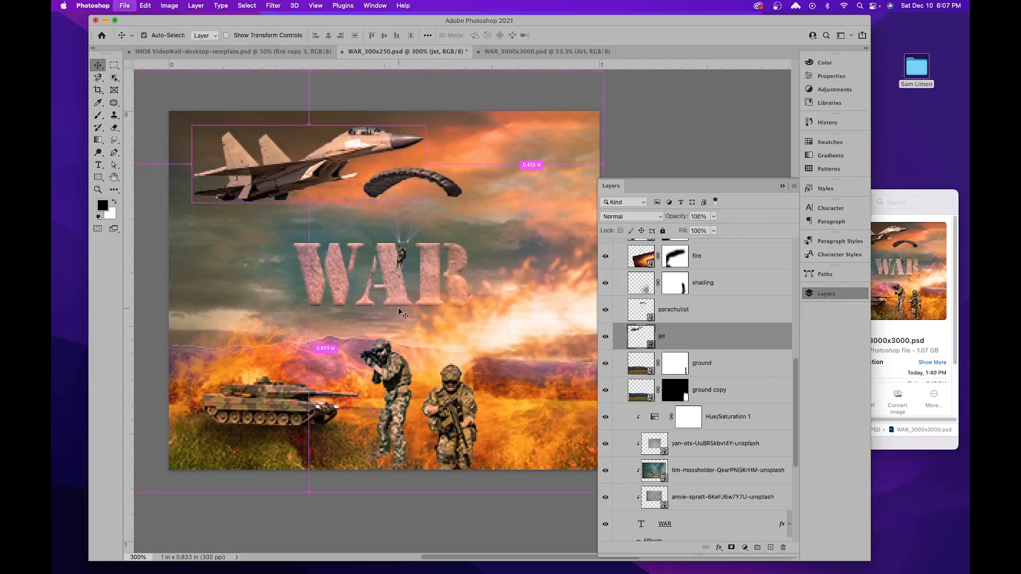
key(super+s)
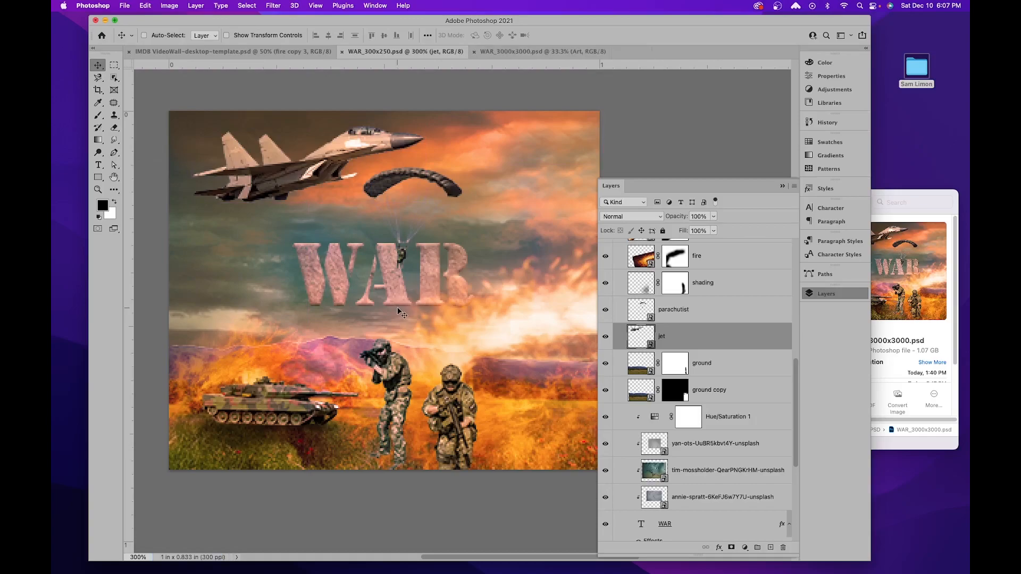
Step: Export the banner with Save for Web as a High JPEG at quality 60, named WAR_300x250.jpg, in the JPG folder
key(super)
key(super+alt+shift+s)
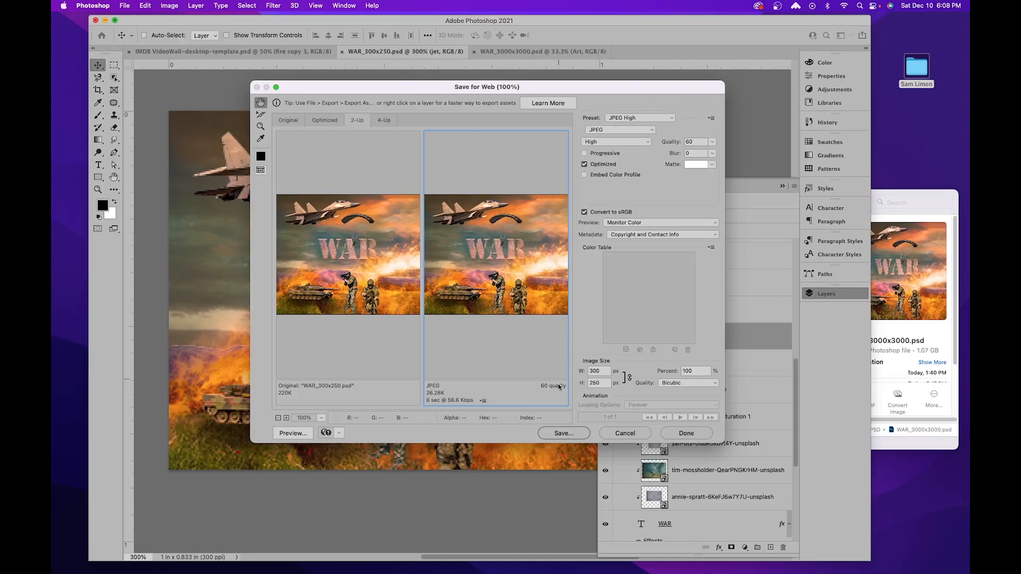
key(Return)
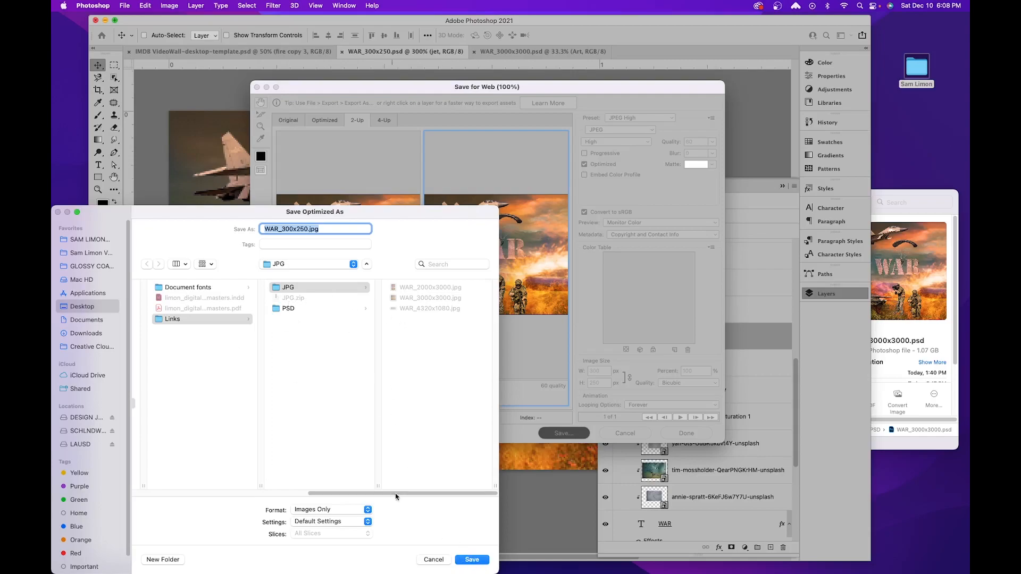
click(470, 558)
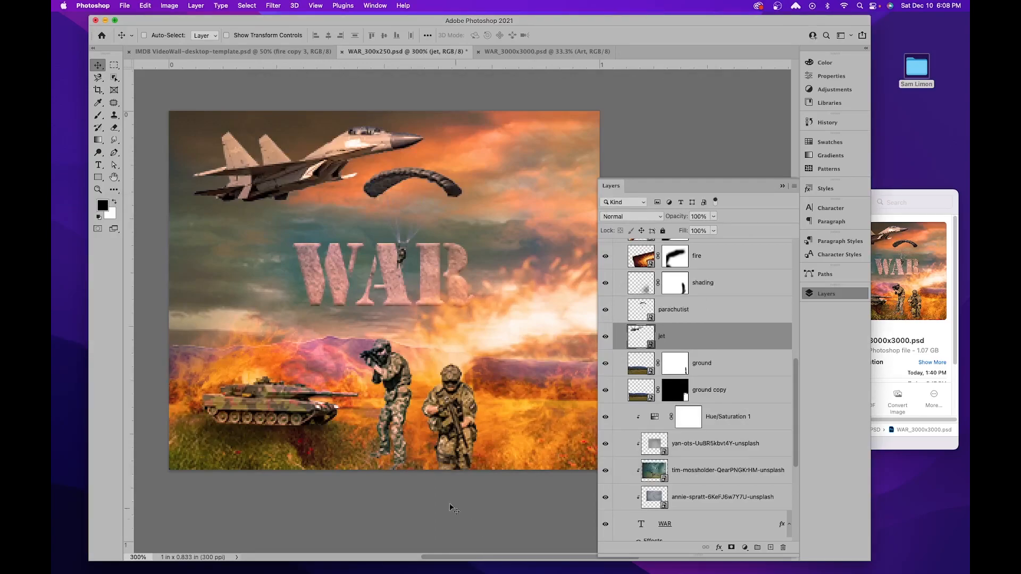
Step: Close the WAR_3000x3000.psd document and save WAR_300x250.psd
click(510, 52)
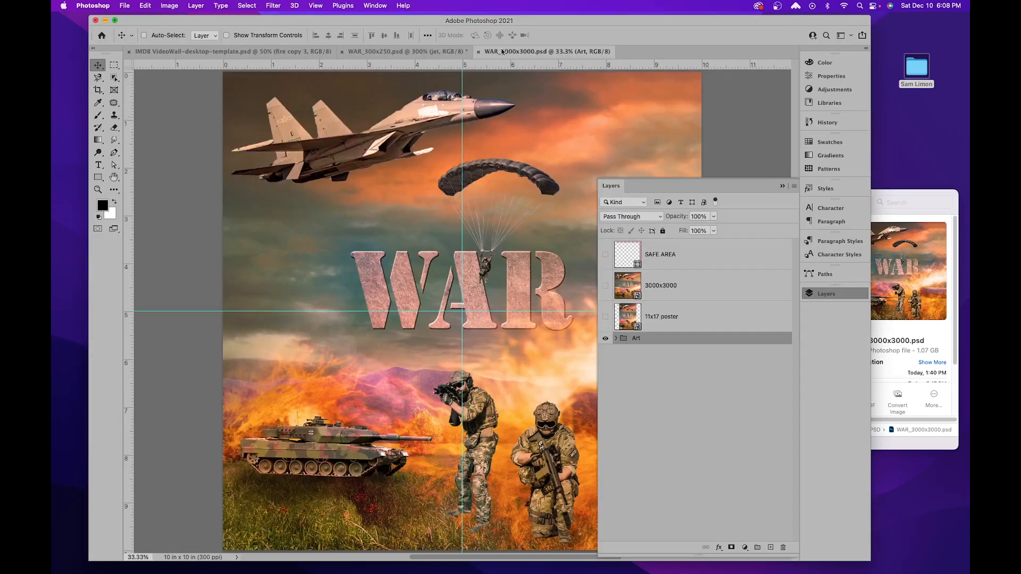
key(super+w)
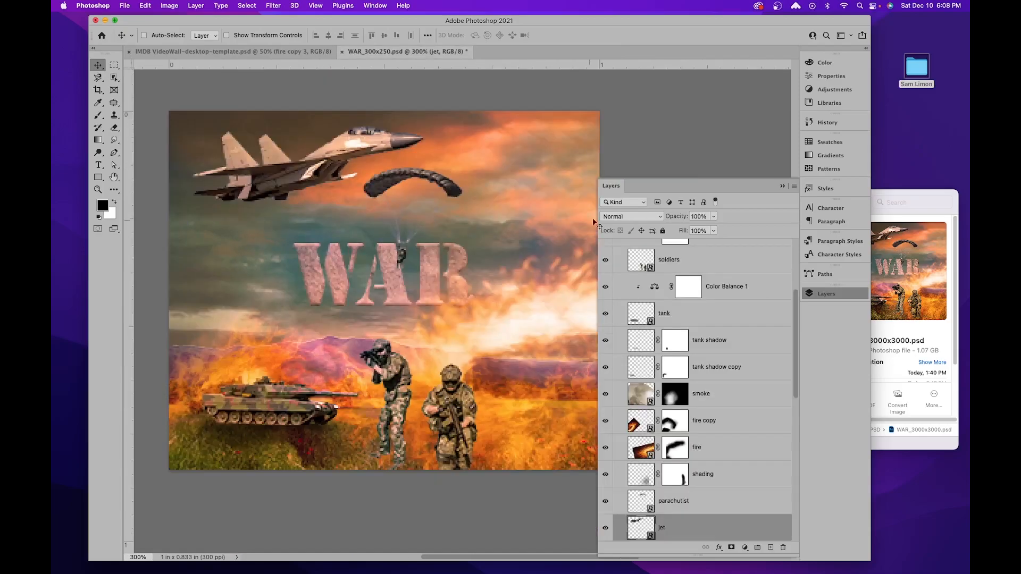
key(super+s)
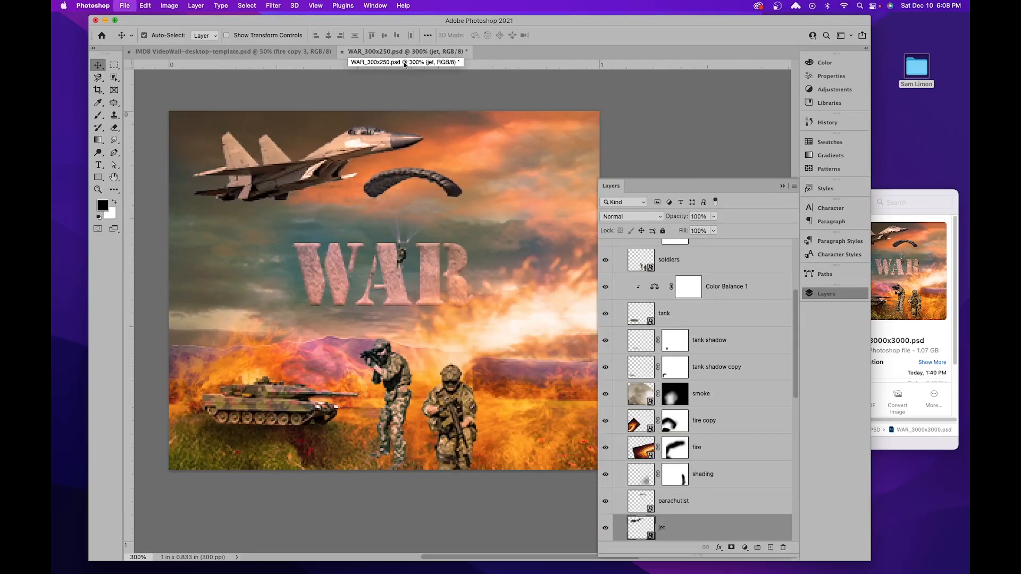
Step: Examine the IMDB VideoWall template's groups by hiding and showing 1920x1000 intro video, Intro and Page Content to locate the 300x250 Companion placeholder
click(254, 52)
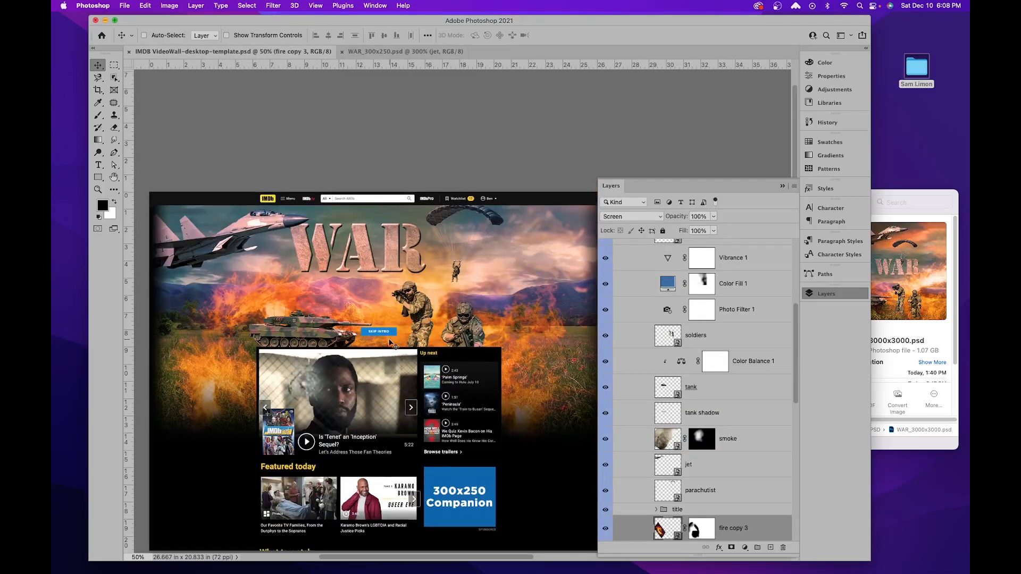
scroll(461, 330, down, 2)
scroll(451, 342, down, 2)
scroll(451, 342, right, 2)
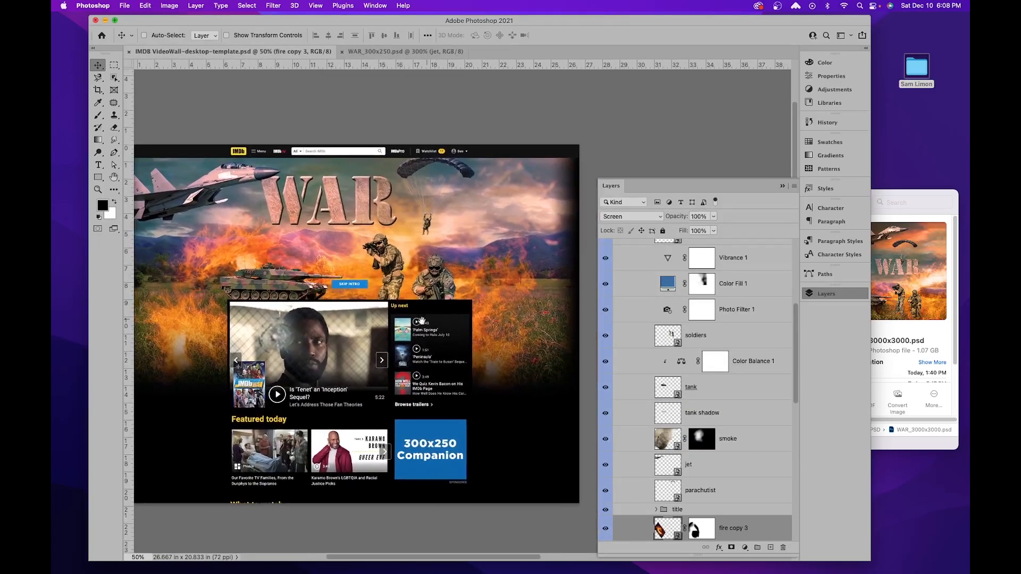
scroll(504, 390, down, 5)
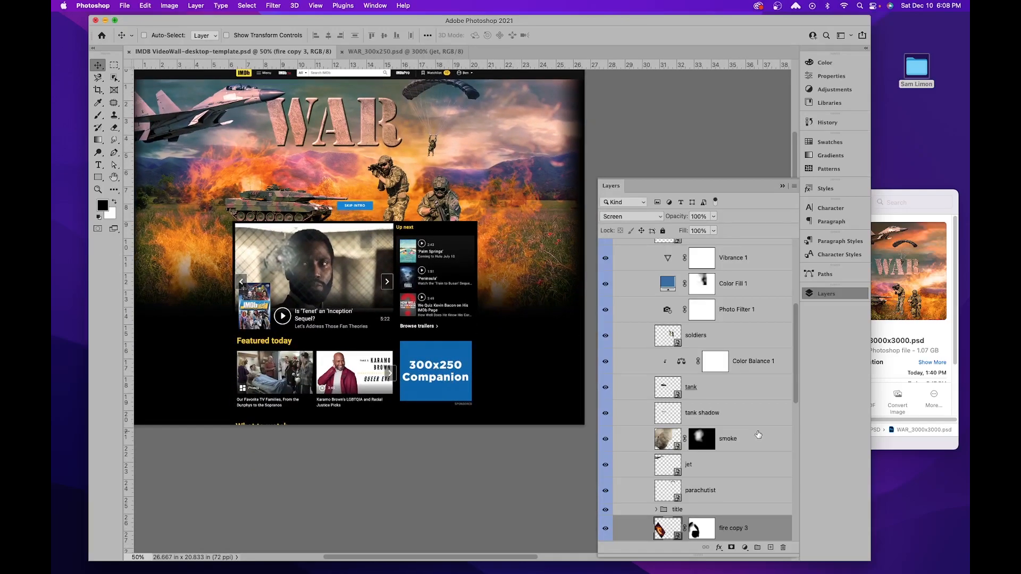
scroll(633, 319, up, 5)
click(631, 314)
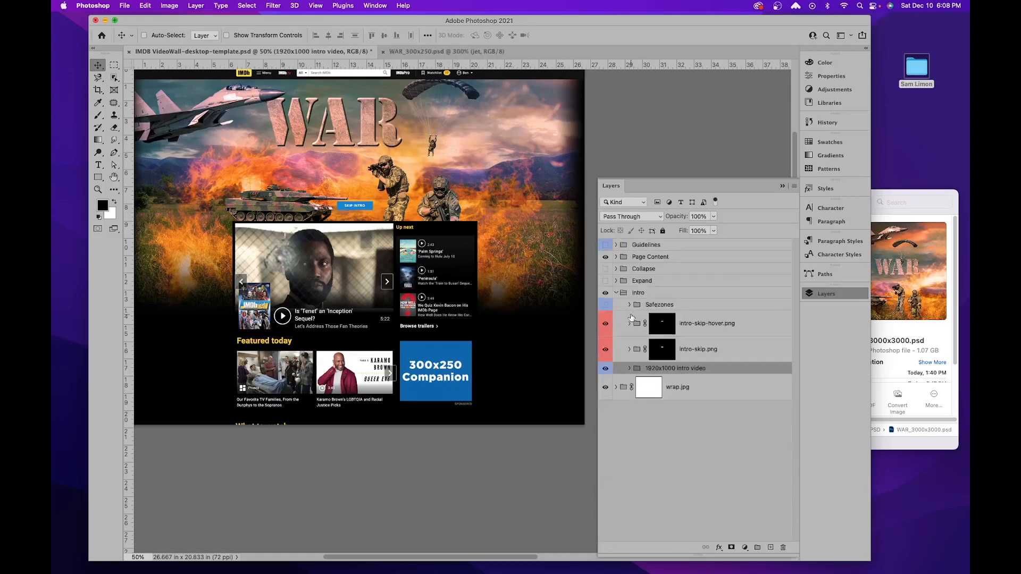
click(604, 368)
click(605, 368)
click(603, 293)
click(604, 293)
click(606, 256)
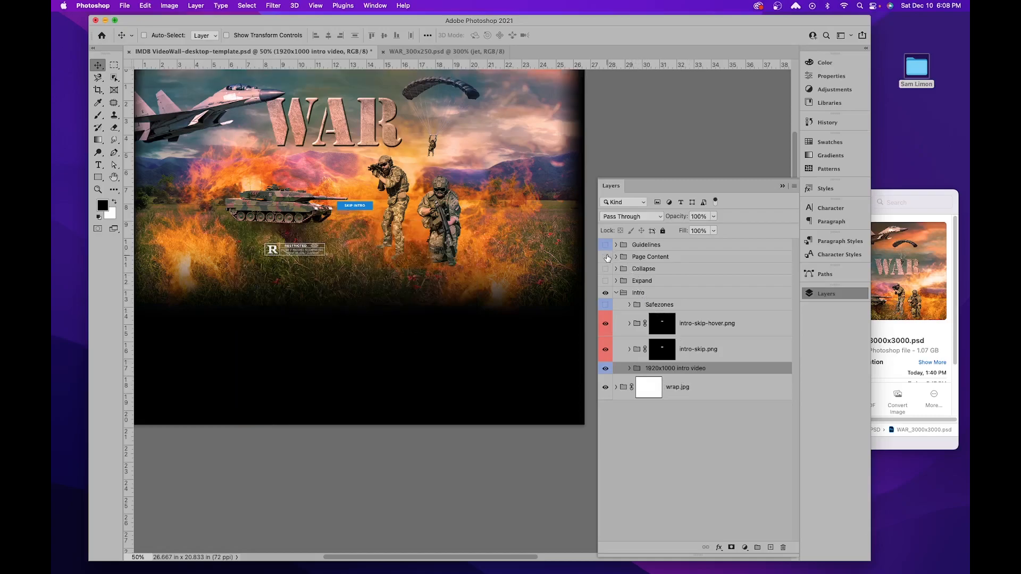
click(606, 257)
Step: Expand Page Content, identify the static-rhs.jpg group by switching it off and on, then expand and select it
click(616, 257)
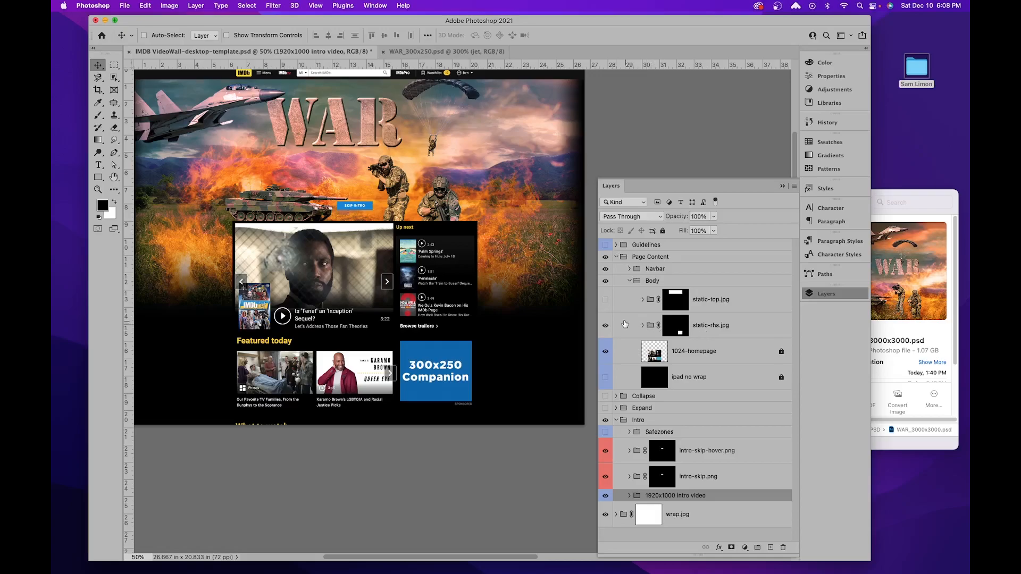
click(605, 325)
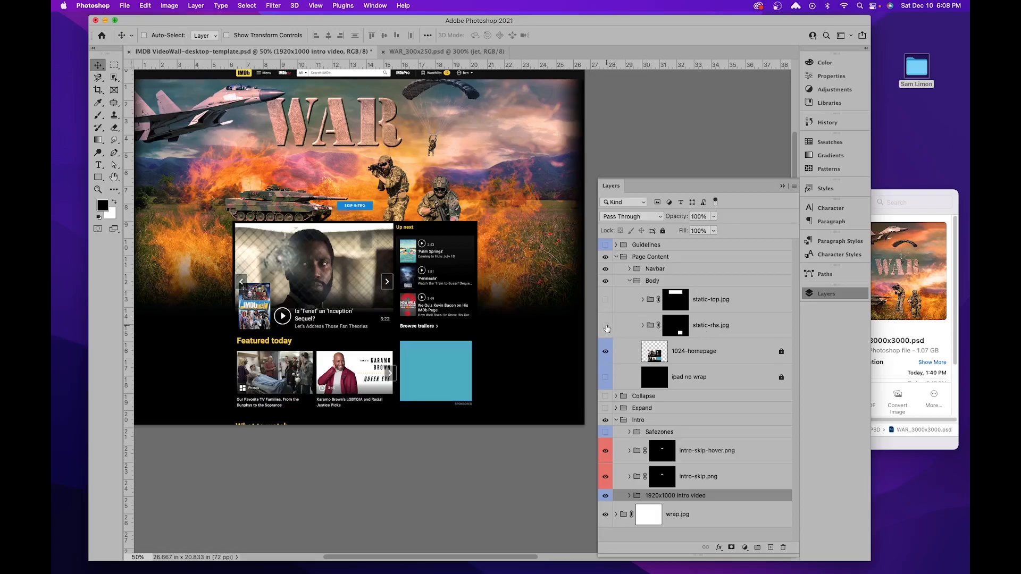
click(640, 330)
click(642, 327)
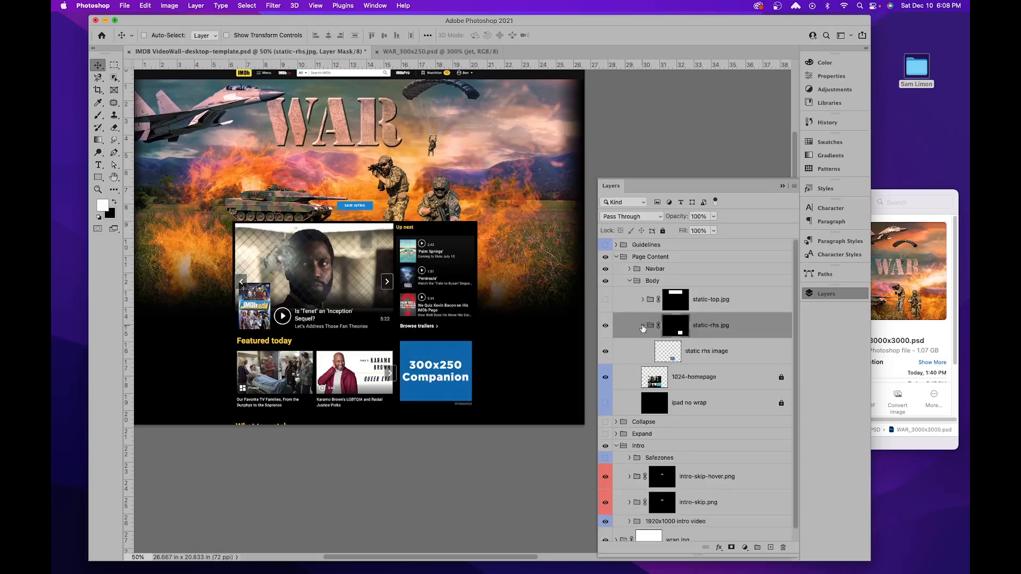
click(702, 353)
click(704, 335)
Step: Switch to Finder and place WAR_300x250.jpg from the JPG folder into the IMDB VideoWall template at 100% scale
key(super+Tab)
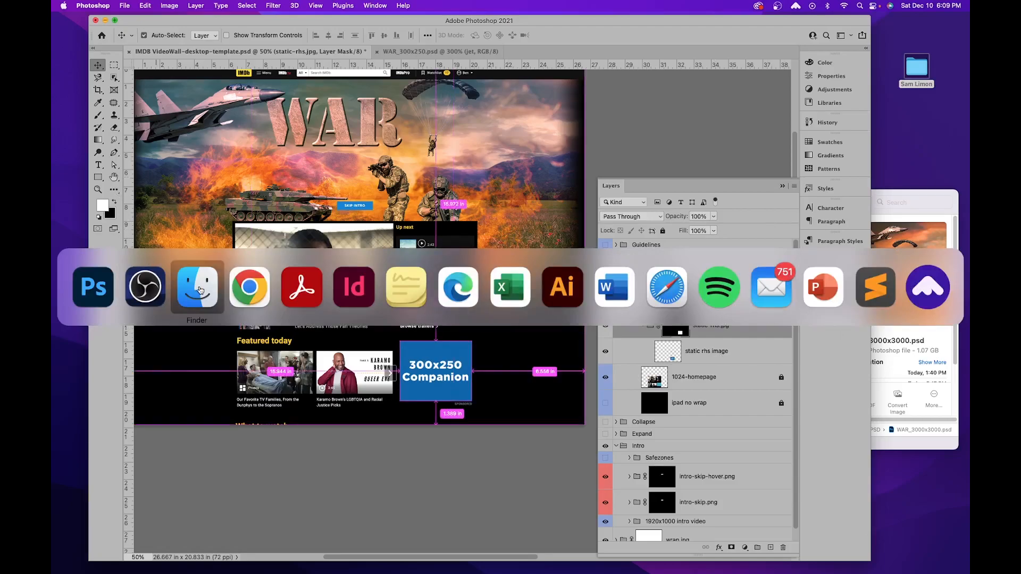
click(207, 301)
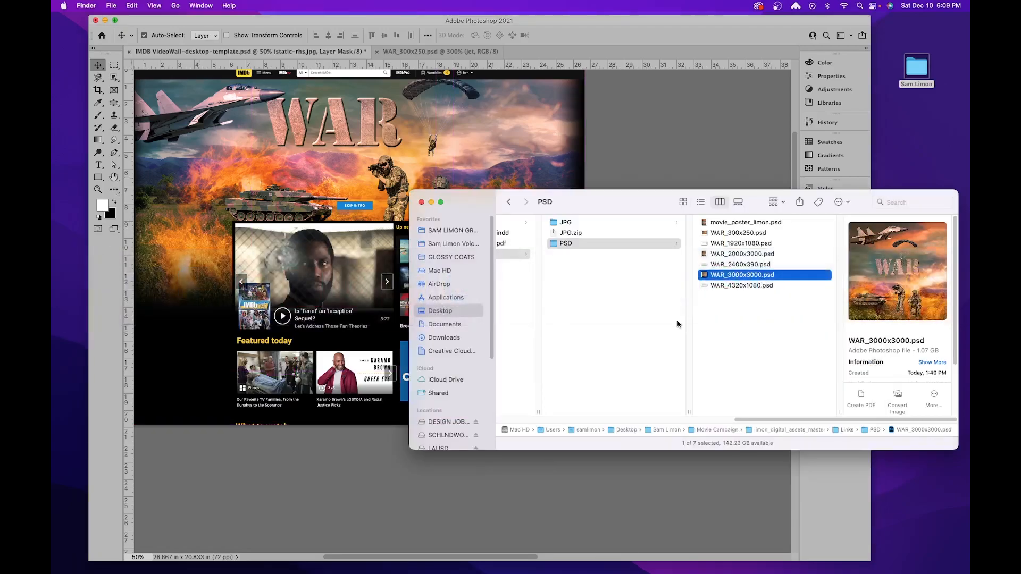
click(578, 223)
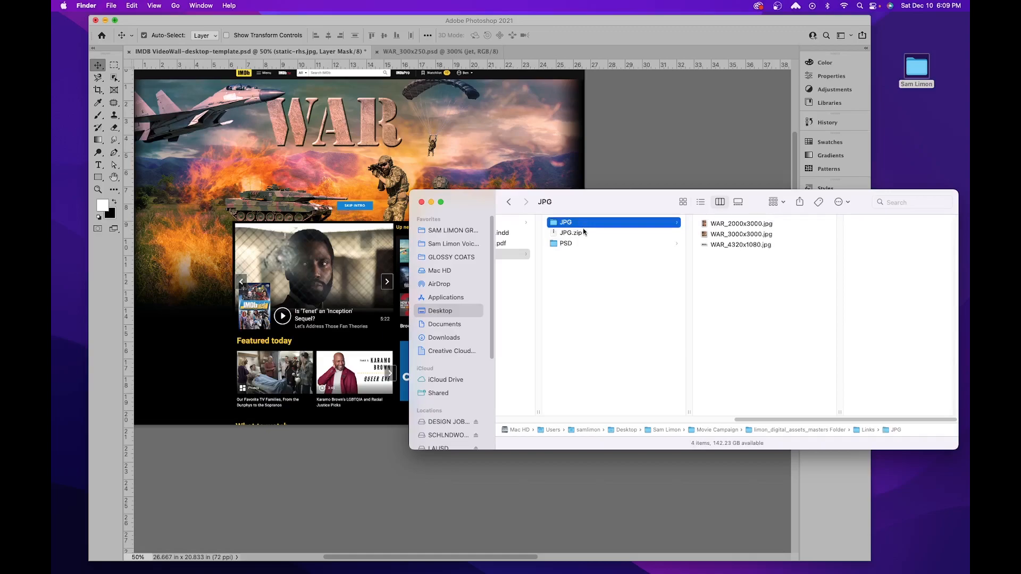
click(715, 222)
drag(765, 223, 345, 137)
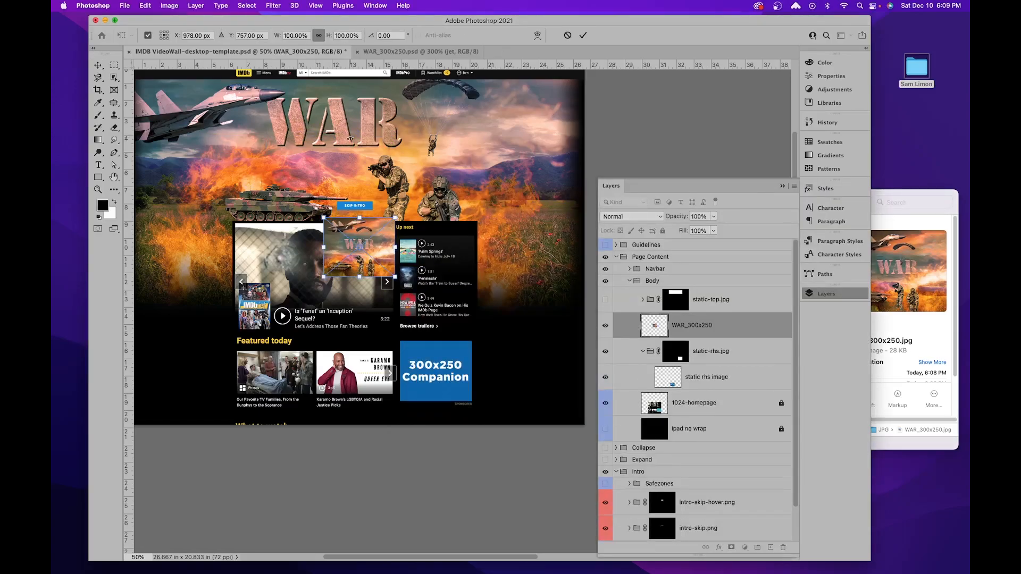
key(Return)
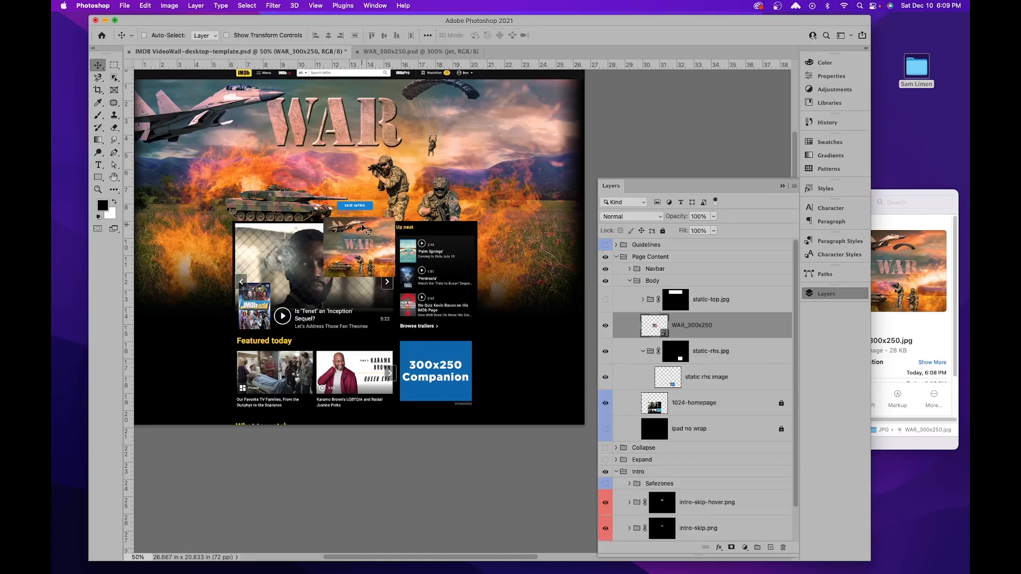
Step: Position the placed banner over the 300x250 Companion placeholder, put its layer above static rhs image inside static-rhs.jpg, and check the fit
drag(378, 257, 437, 372)
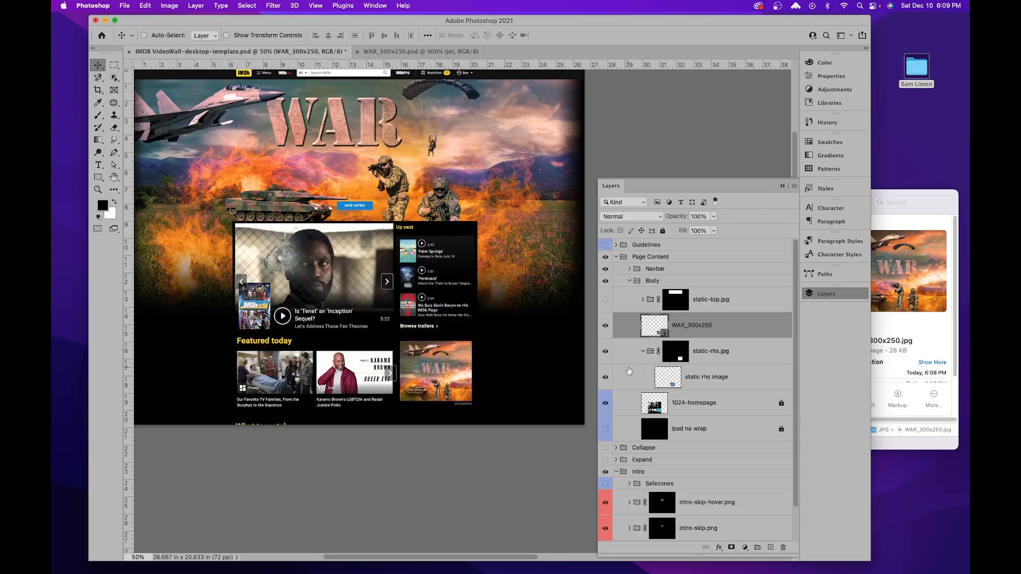
drag(693, 324, 693, 371)
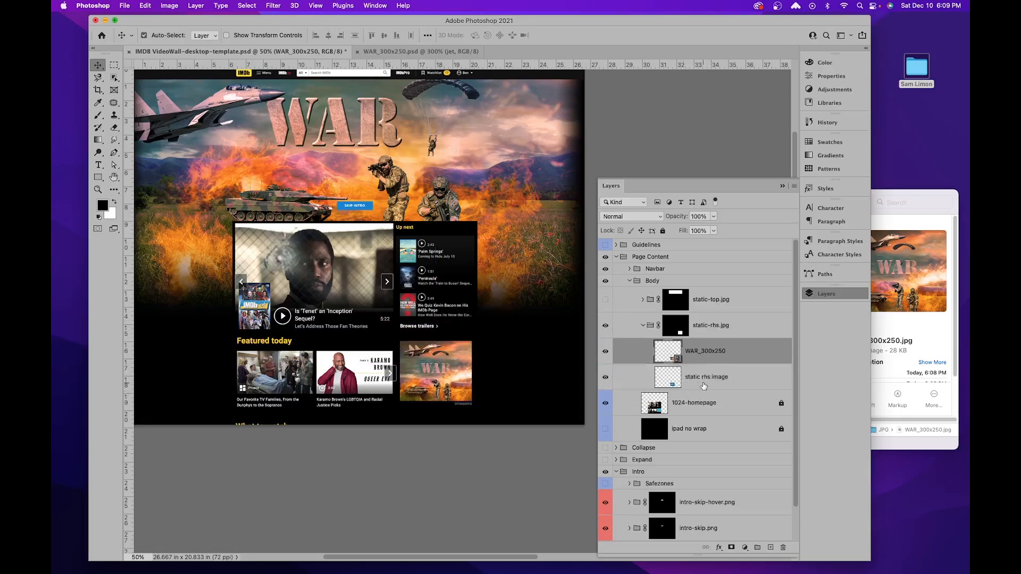
key(super+equal)
key(super+equal)
key(super+equal)
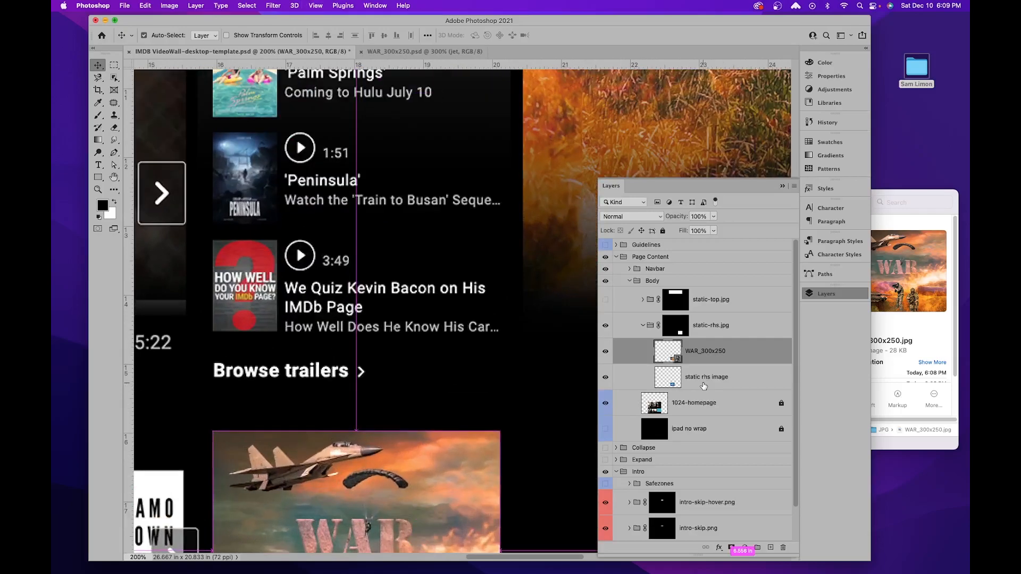
scroll(492, 352, down, 10)
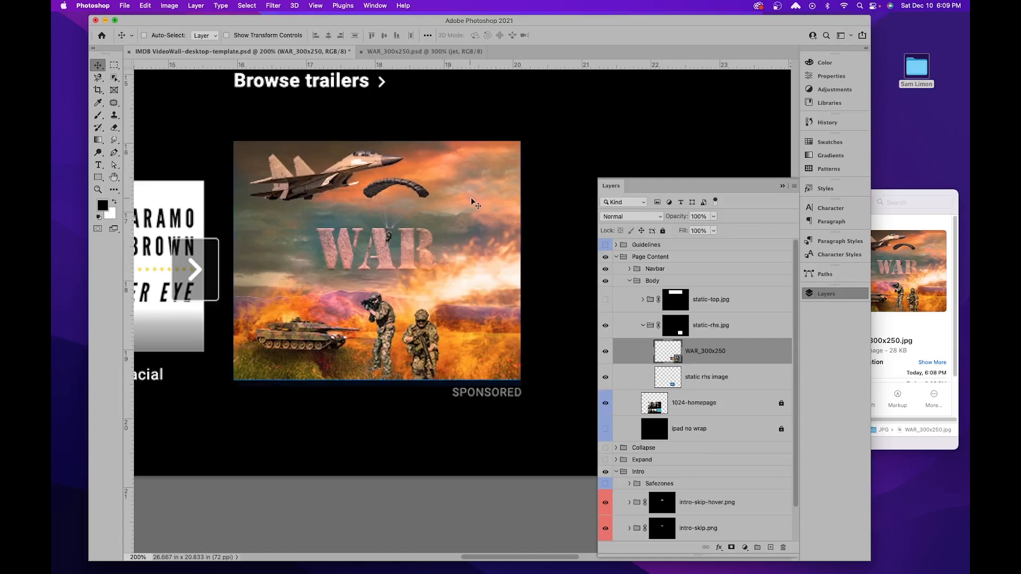
key(super)
key(super+0)
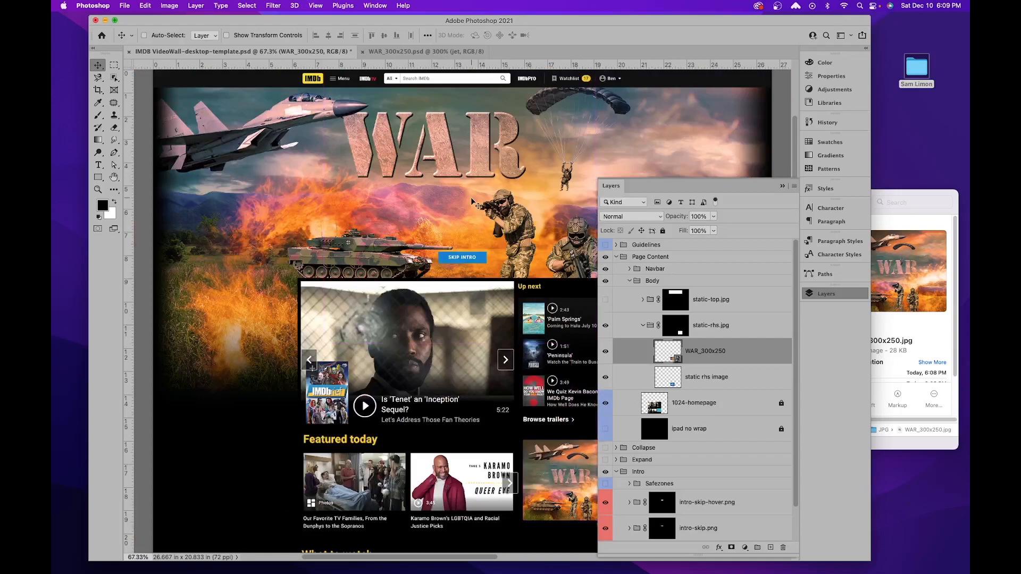
Step: Review the whole page with the WAR companion banner in place and save the IMDB VideoWall desktop template
drag(475, 240, 358, 180)
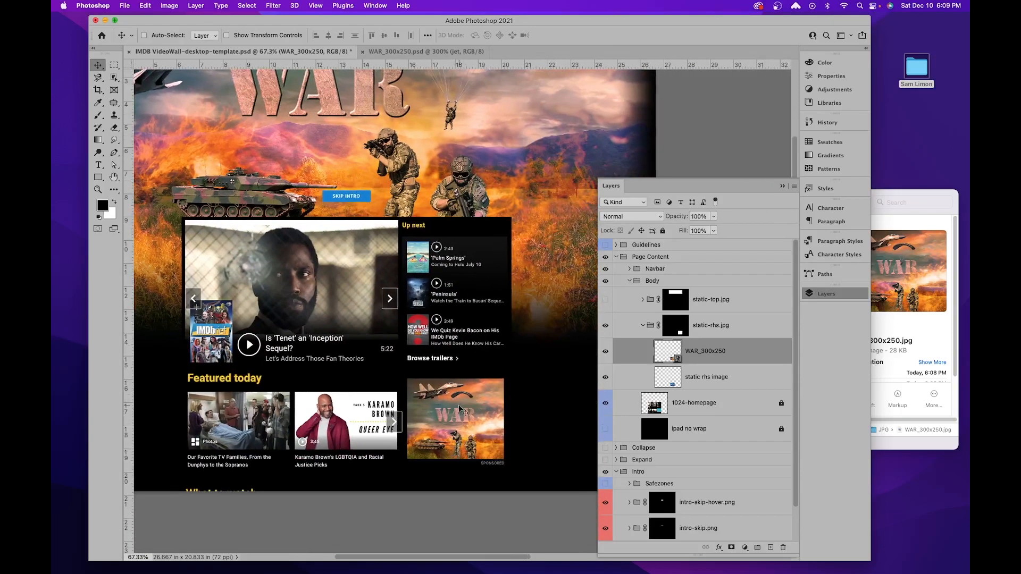
scroll(505, 452, up, 5)
scroll(504, 451, left, 5)
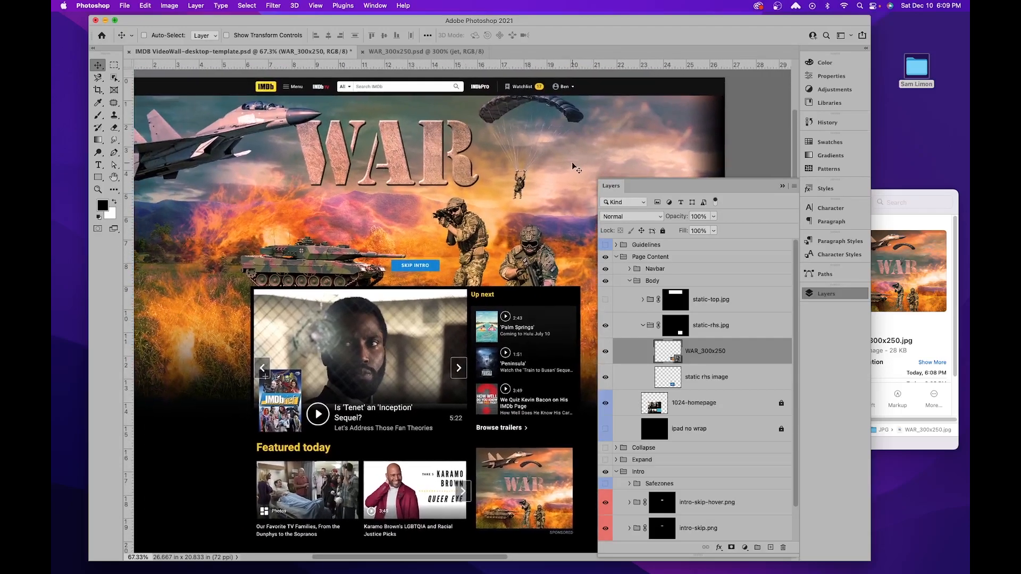
key(super+s)
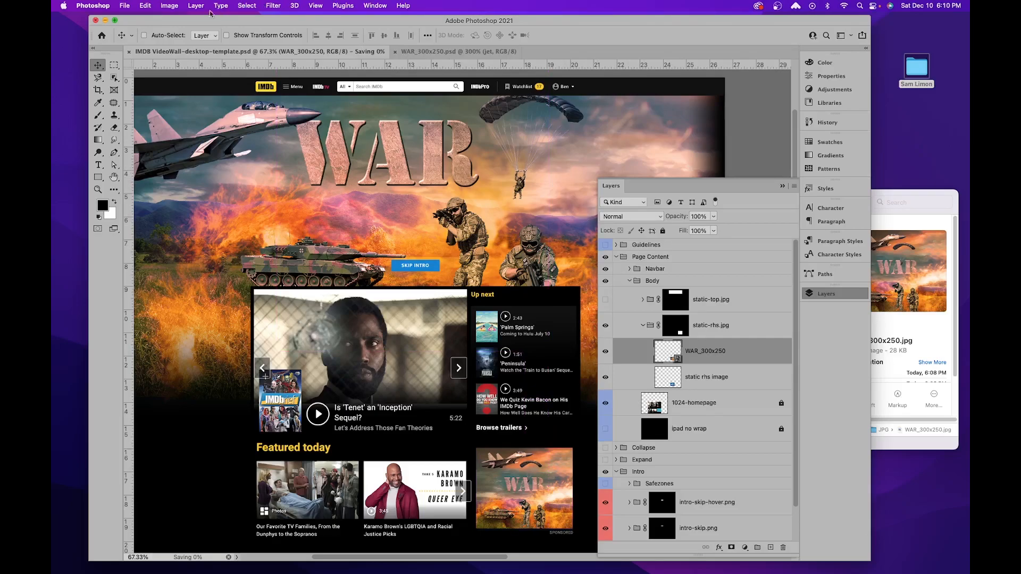
Step: Try to save the IMDB VideoWall desktop template as a separate file with Save As
click(124, 6)
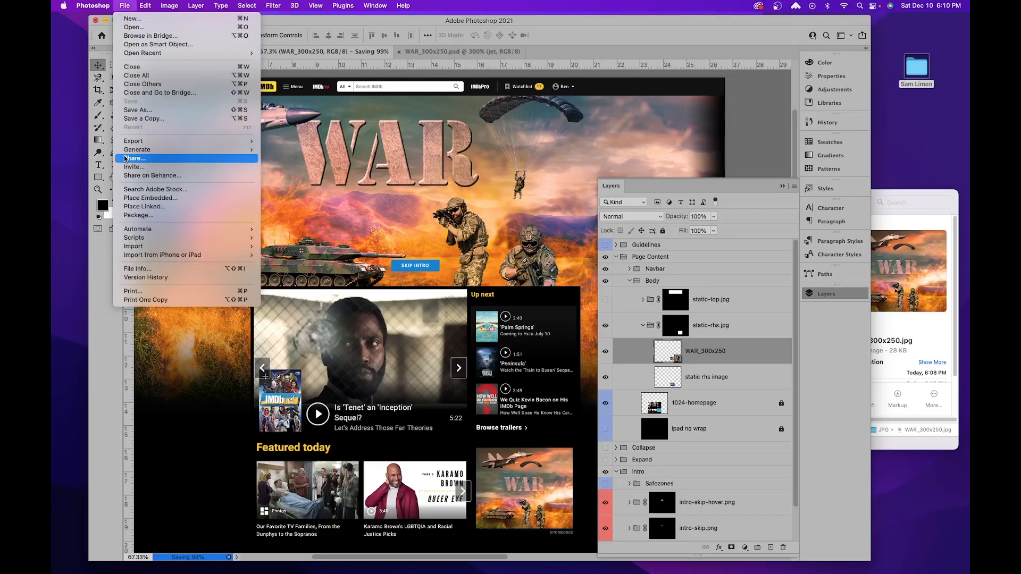
click(137, 110)
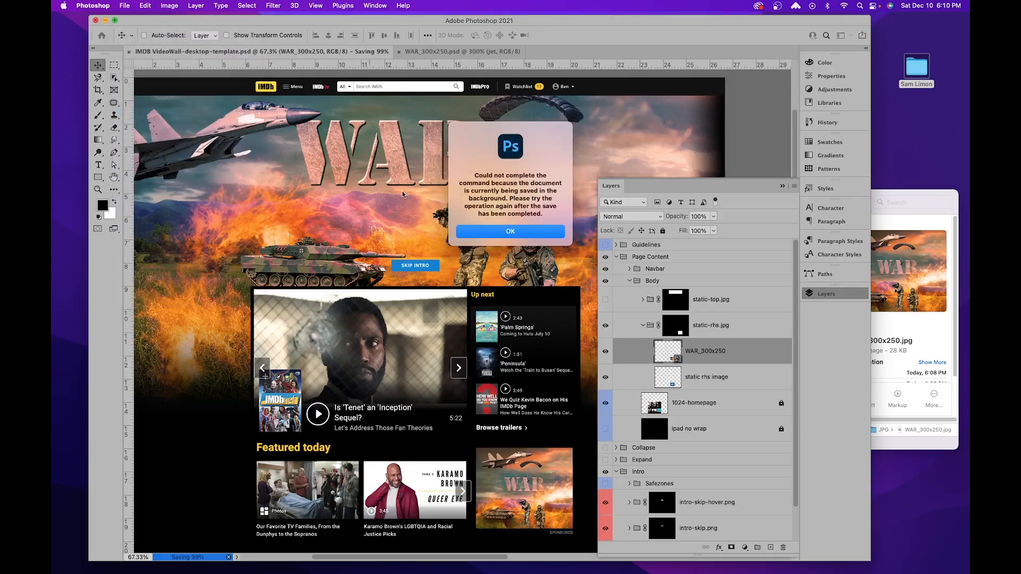
click(512, 237)
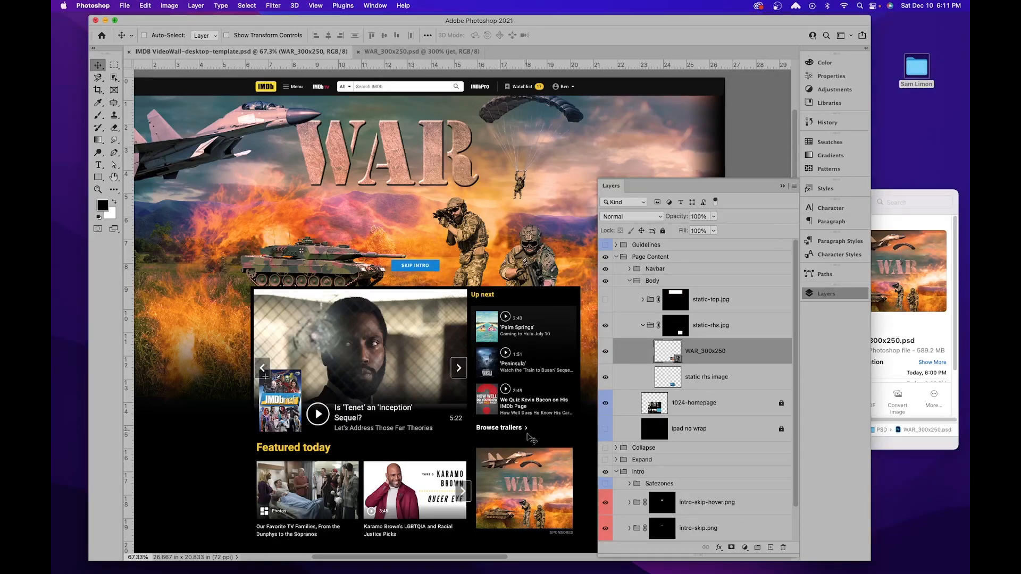
Step: Start Save for Web on the template and set the JPEG compression quality to High, 60
click(125, 5)
mouse_move(181, 143)
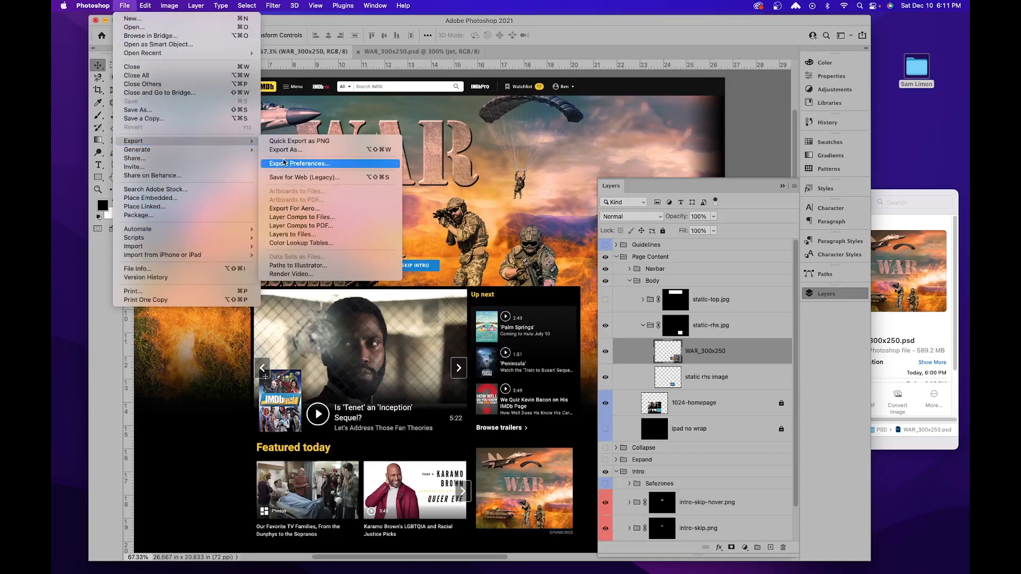
click(287, 177)
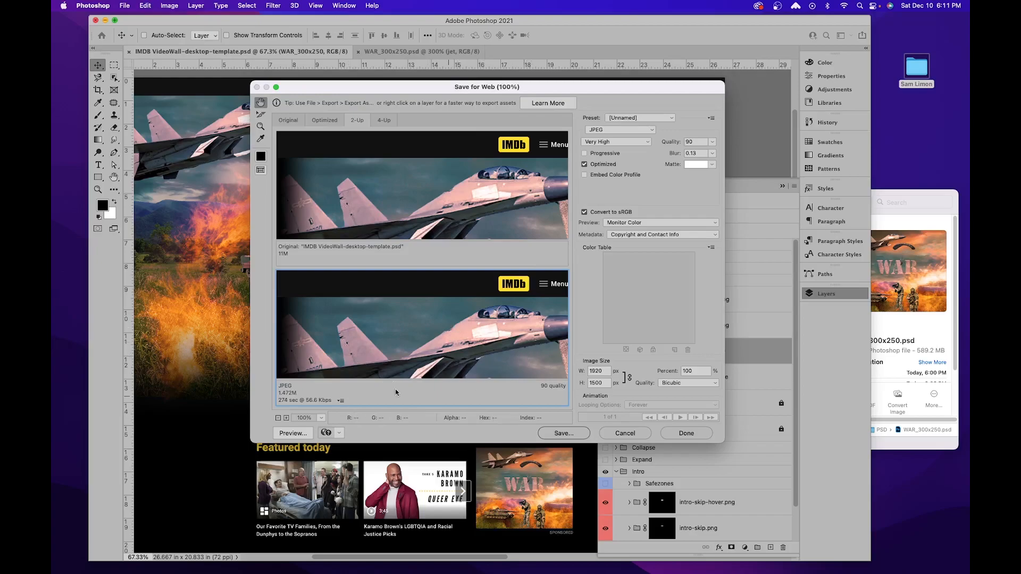
click(608, 142)
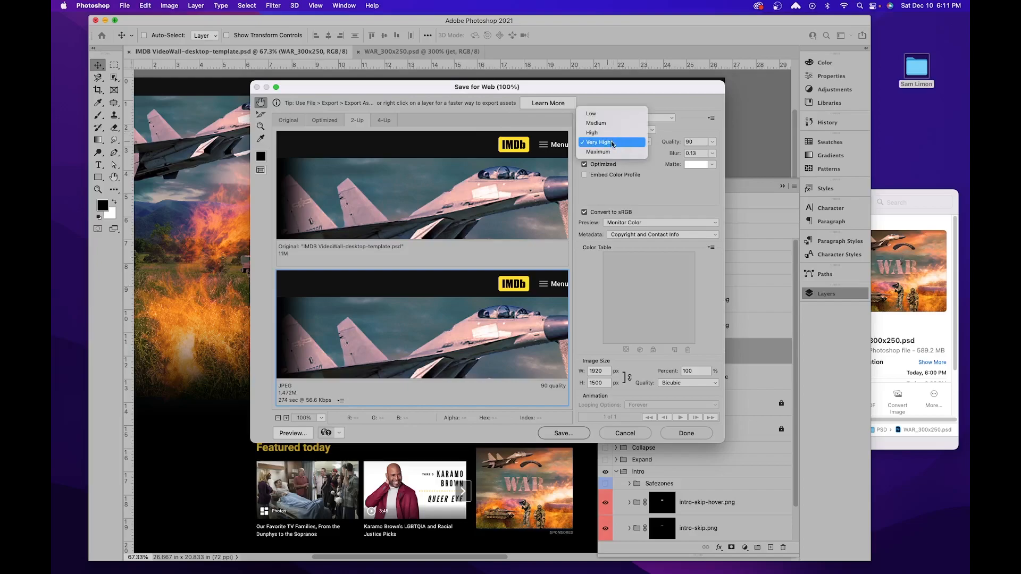
click(612, 142)
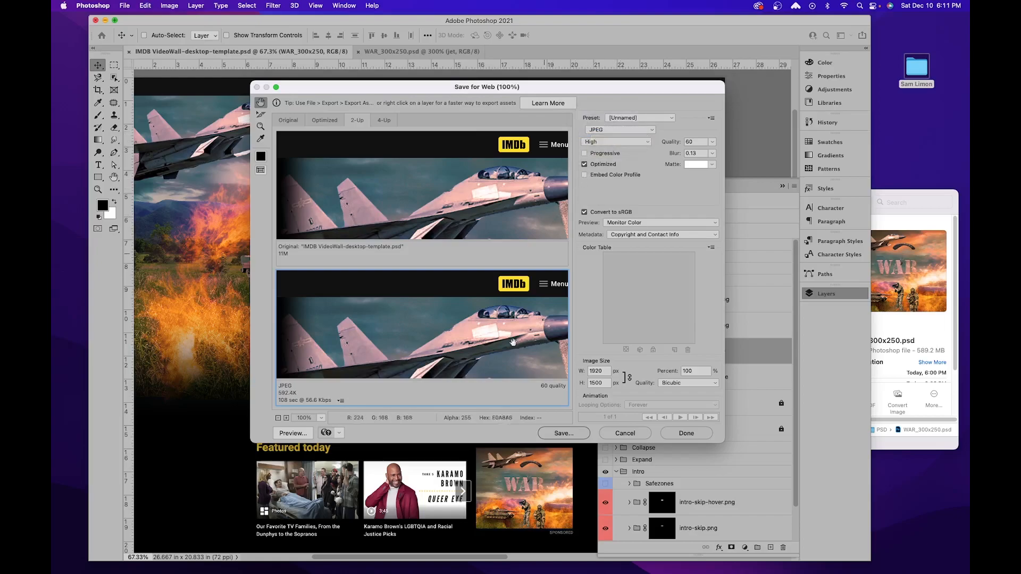
Step: Save the optimized JPEG as IMDB-VideoWall-desktop-template in the Movie Campaign folder
click(570, 436)
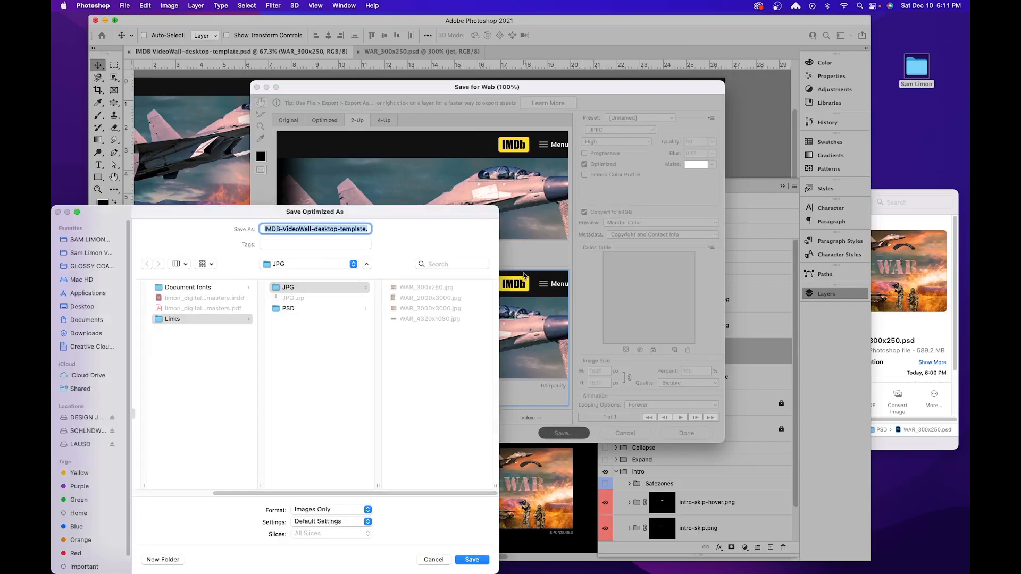
drag(340, 494, 227, 493)
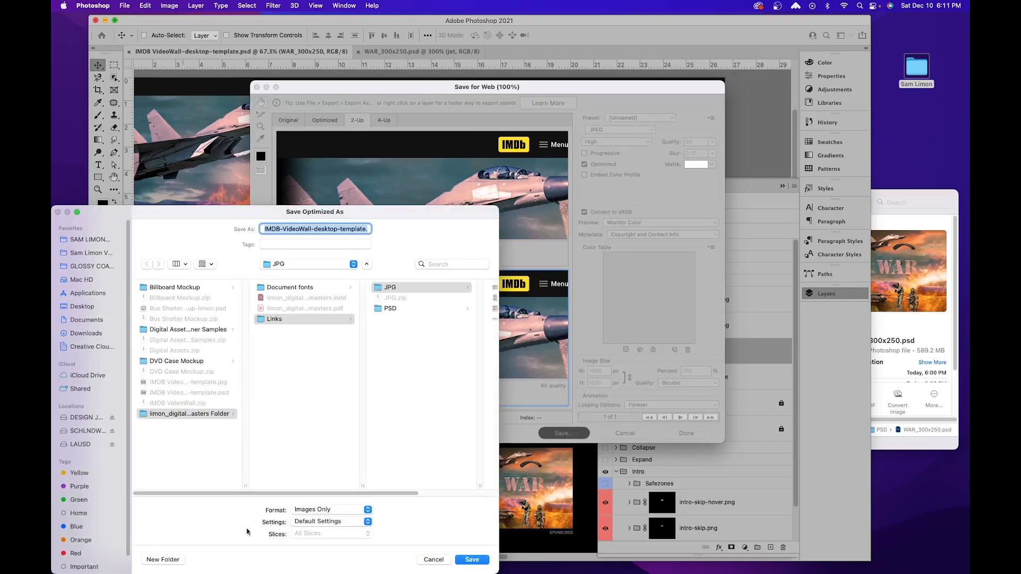
click(230, 479)
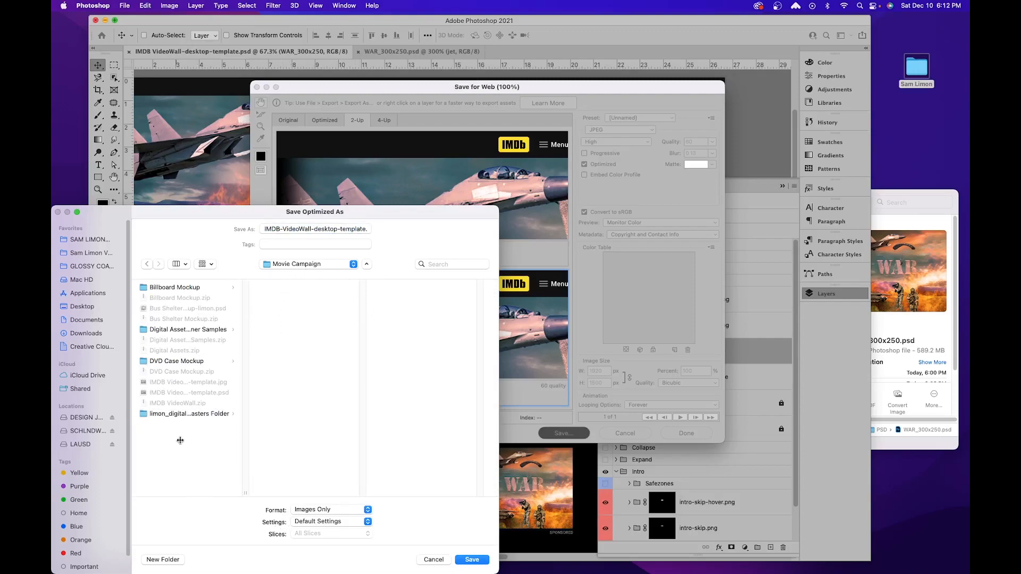
click(472, 560)
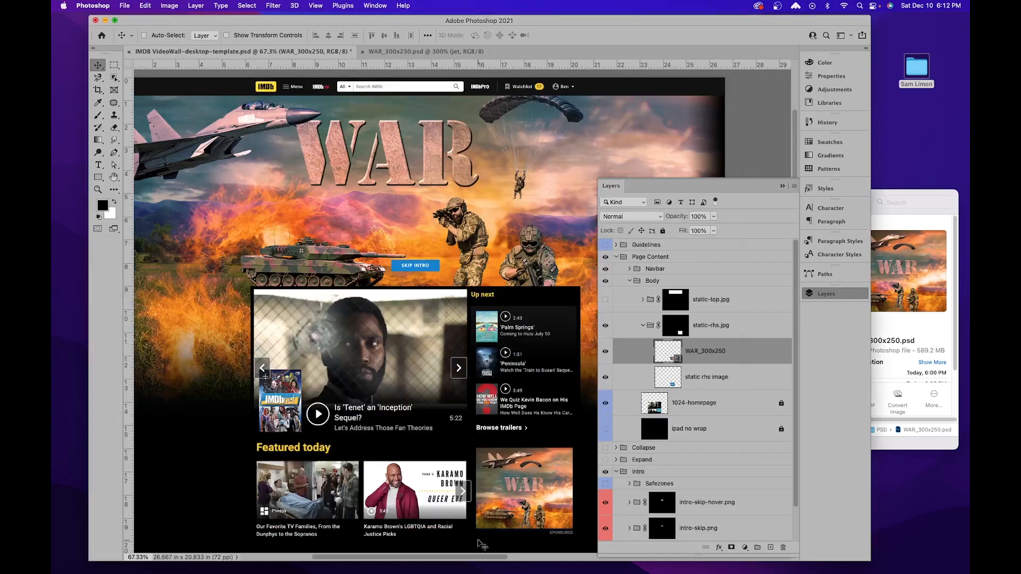
Step: Switch to Finder, compare the two template JPGs in Movie Campaign, and move IMDB VideoWall-desktop-template.jpg to the Trash
click(887, 195)
drag(791, 416, 623, 429)
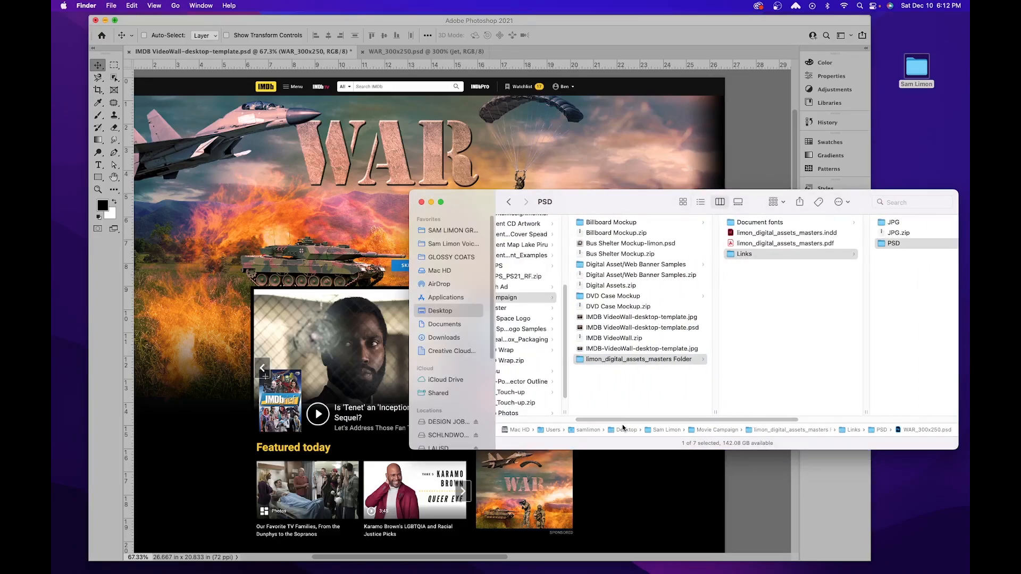
click(658, 349)
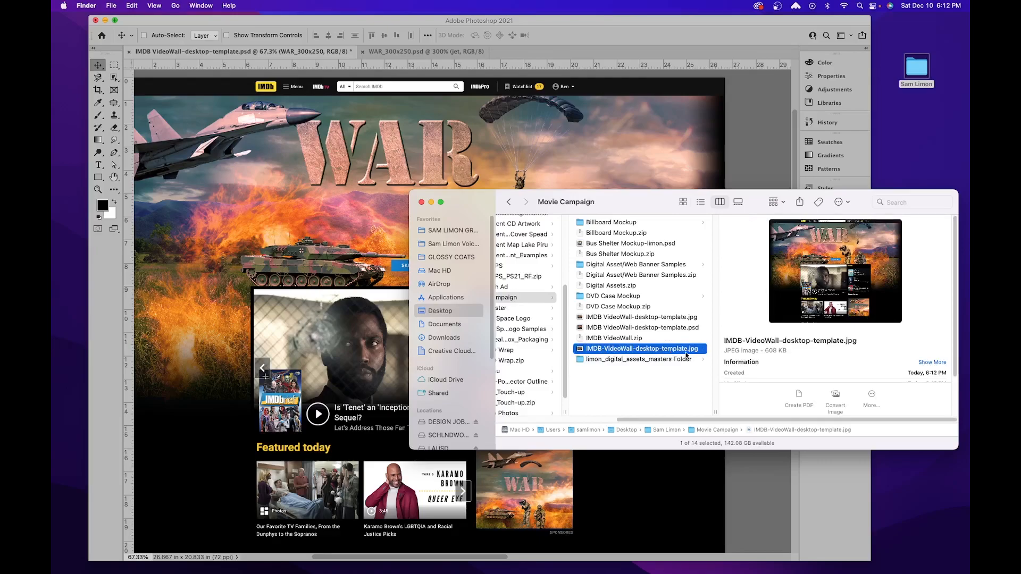
click(686, 318)
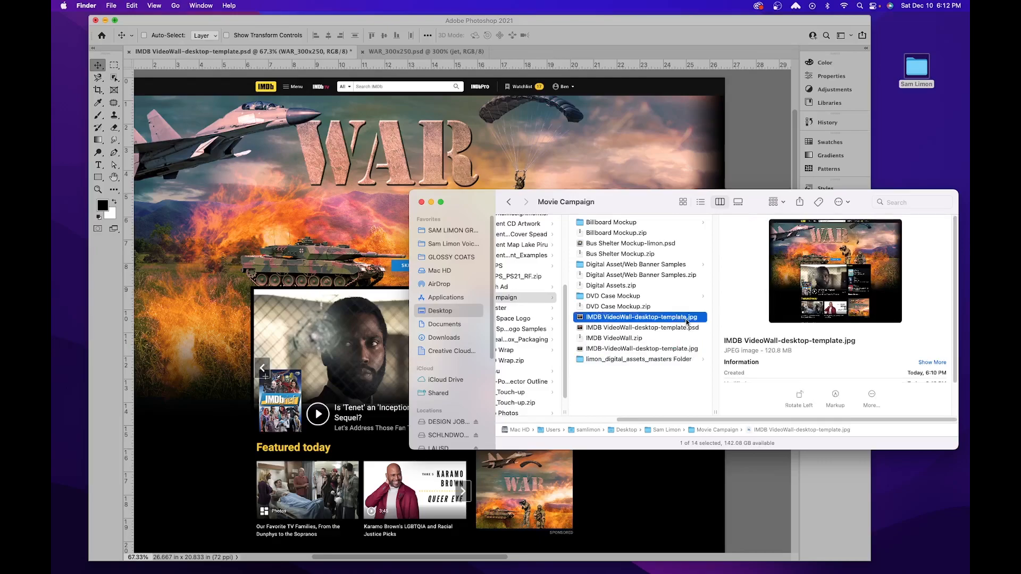
click(661, 350)
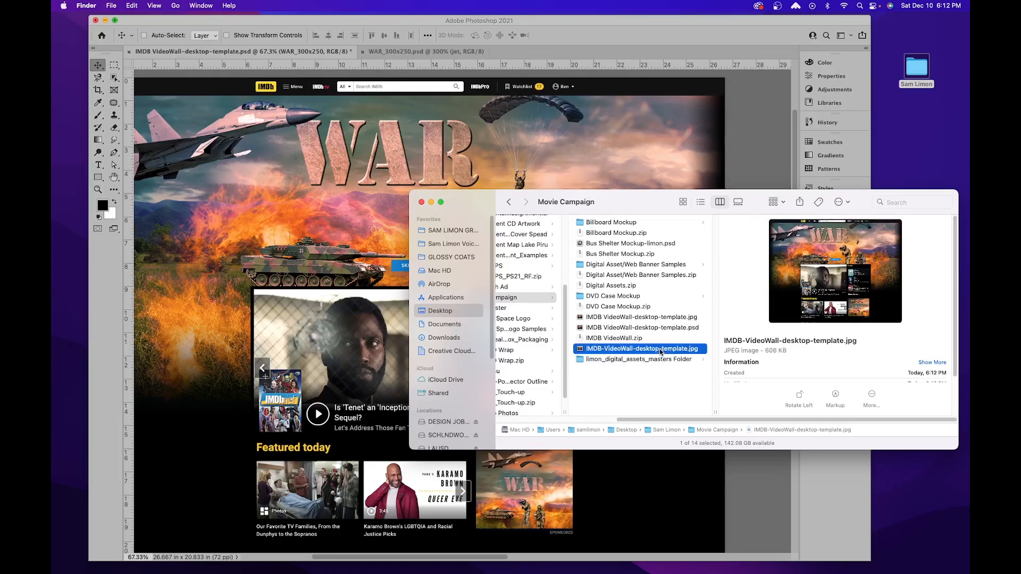
click(660, 318)
right_click(659, 318)
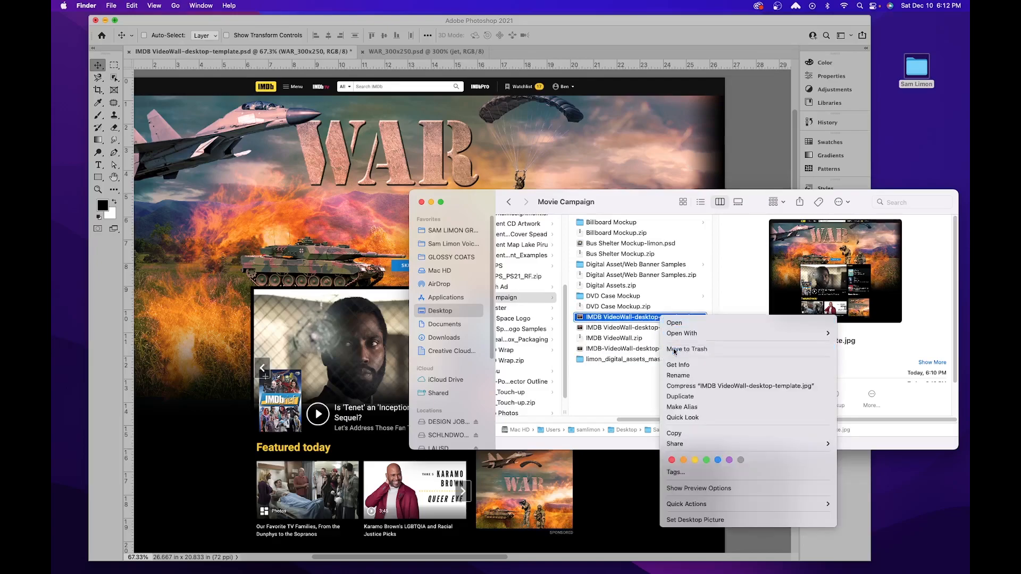
click(675, 347)
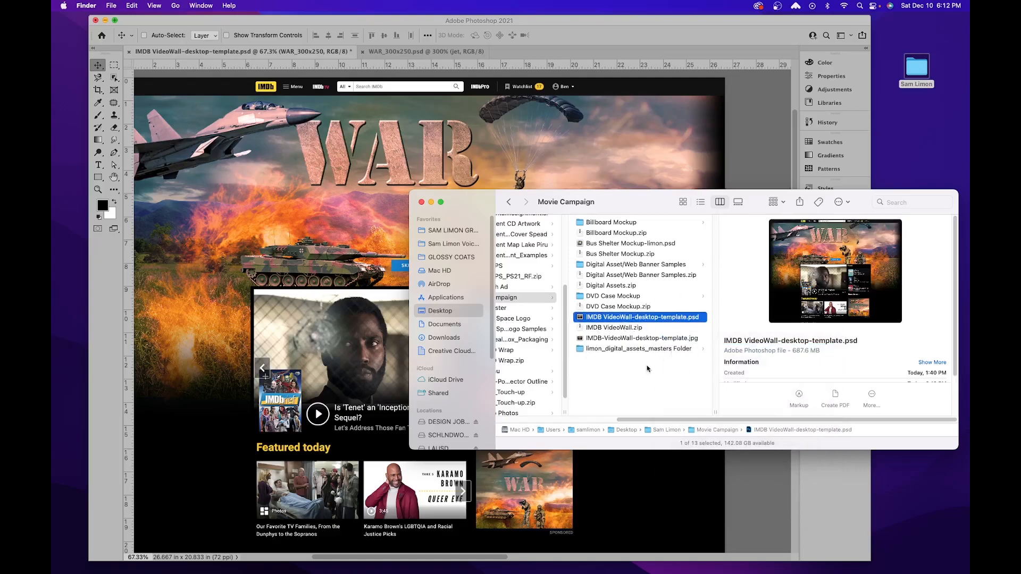
Step: Open IMDB-VideoWall-desktop-template.jpg in Preview, enlarge its window to check the exported page, and close it
click(628, 340)
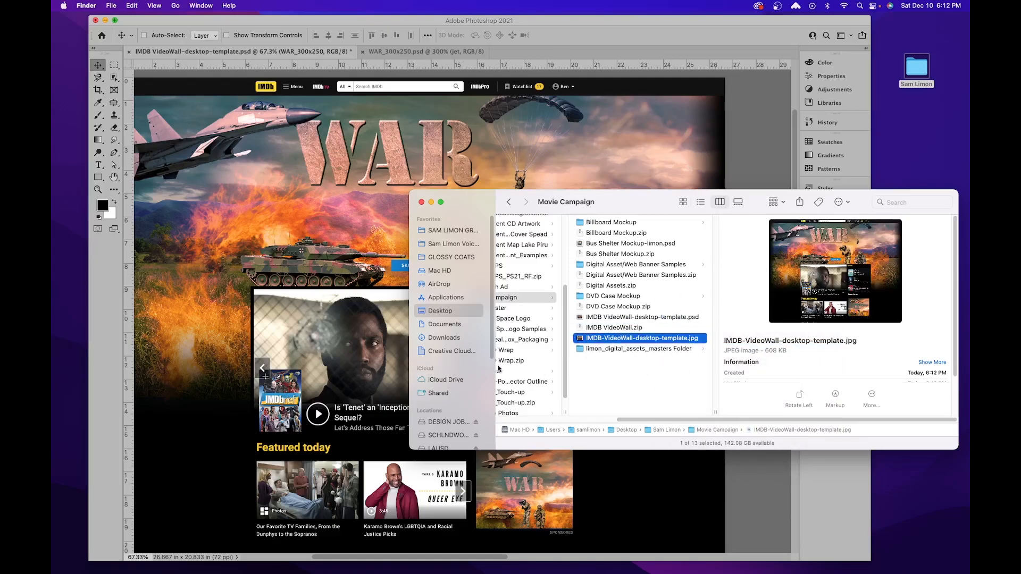
double_click(699, 341)
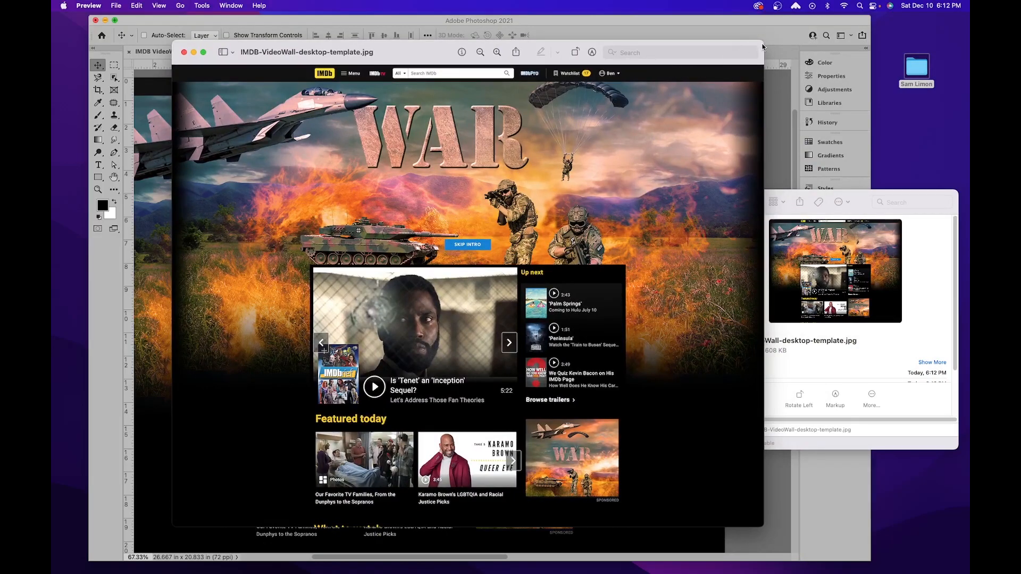
drag(759, 48, 806, 43)
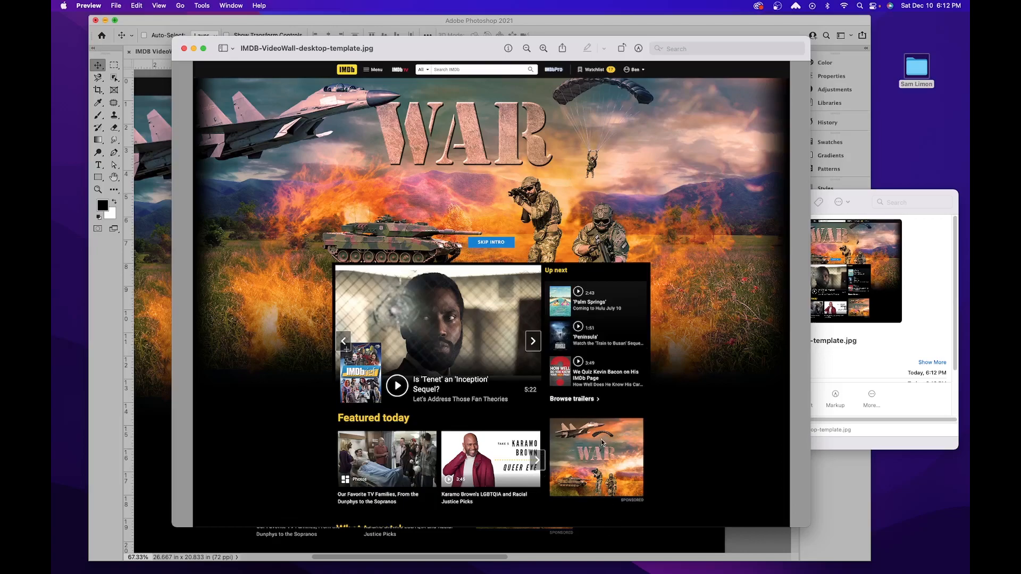
click(184, 48)
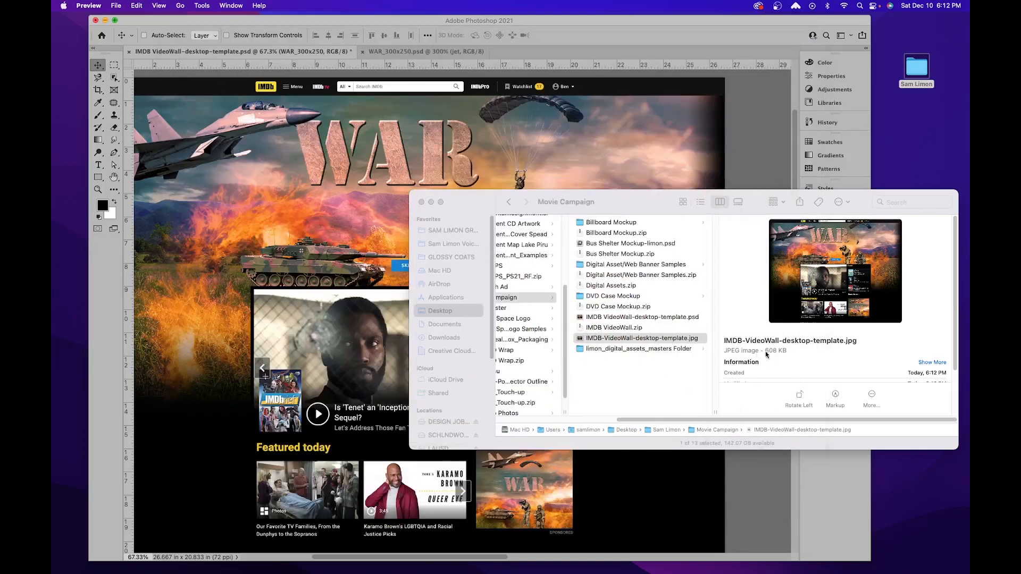
click(710, 379)
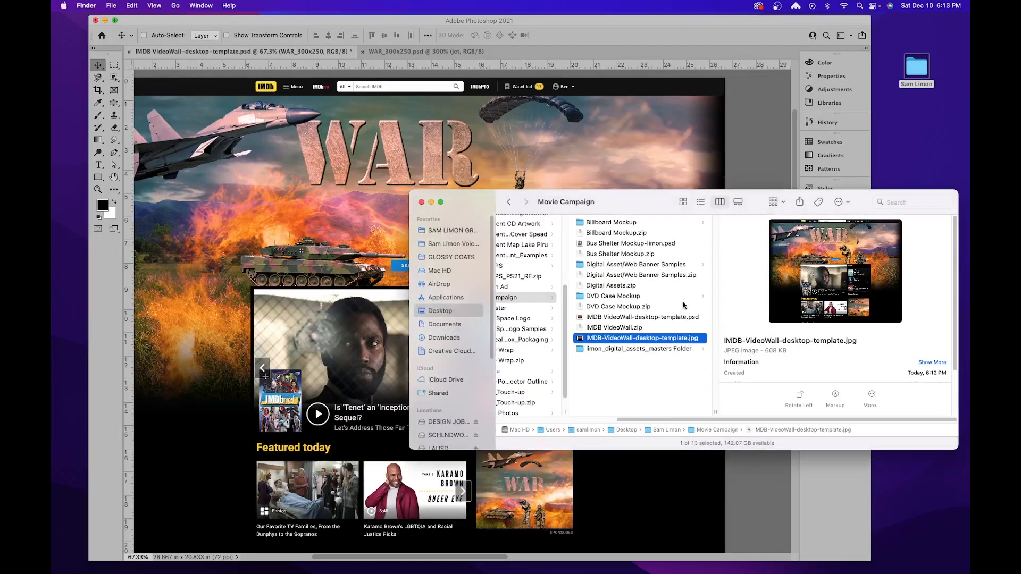
Step: Back in Photoshop, expand 1920x1000 intro video, select the Color Fill 1 mask in Art, and compare the artwork with the layer hidden and shown
click(524, 149)
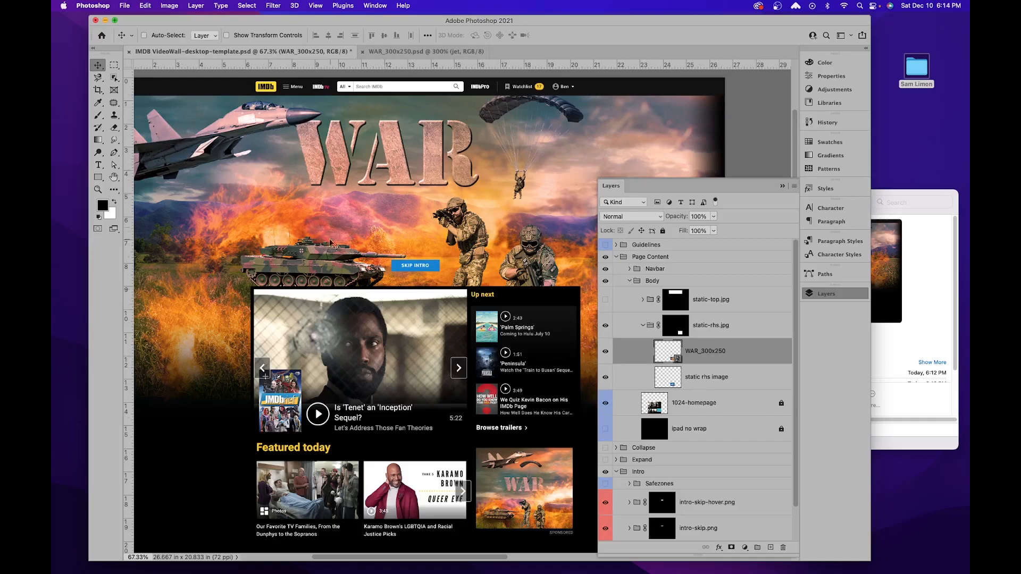
scroll(750, 461, down, 3)
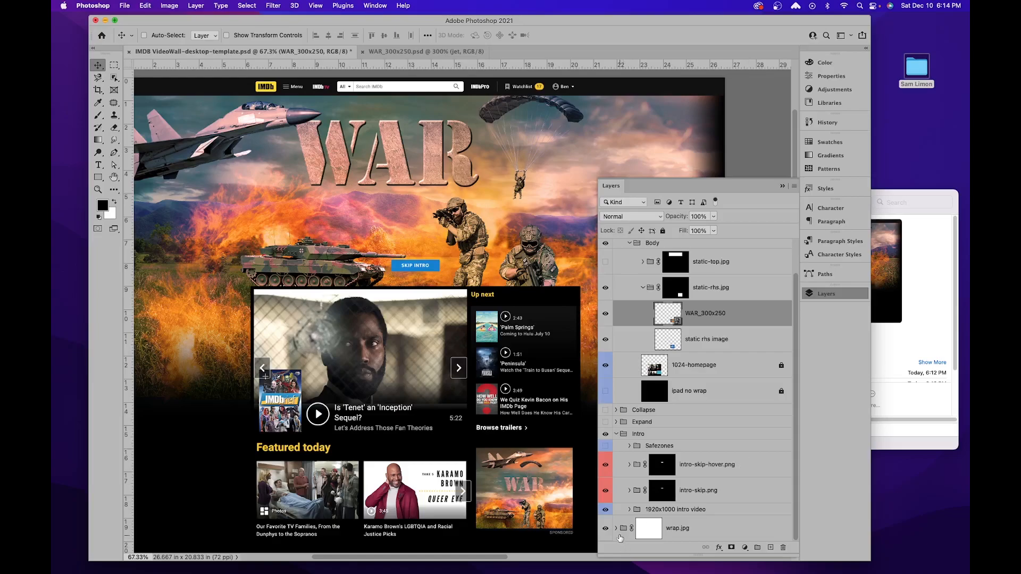
click(629, 510)
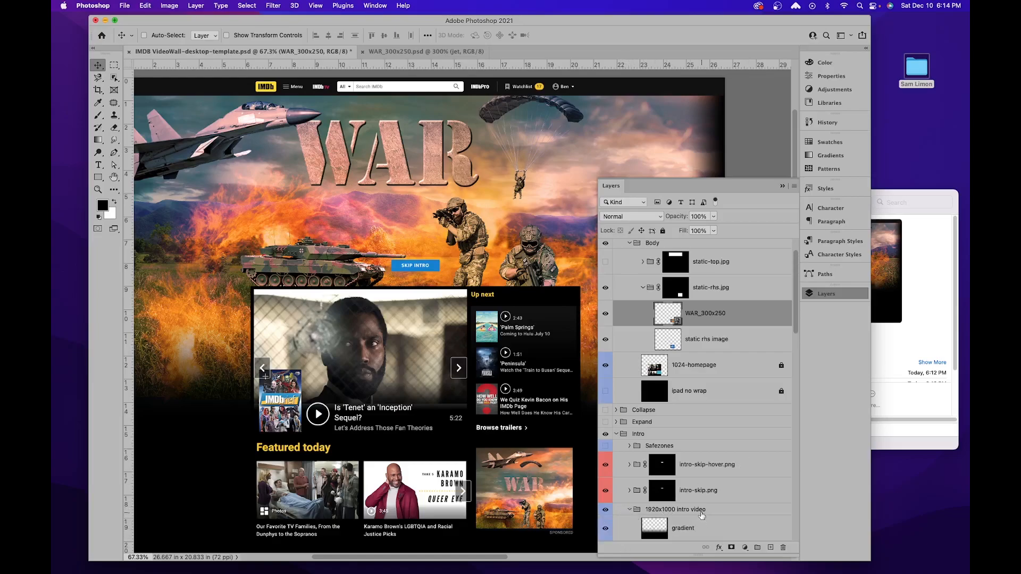
scroll(702, 515, down, 10)
click(700, 391)
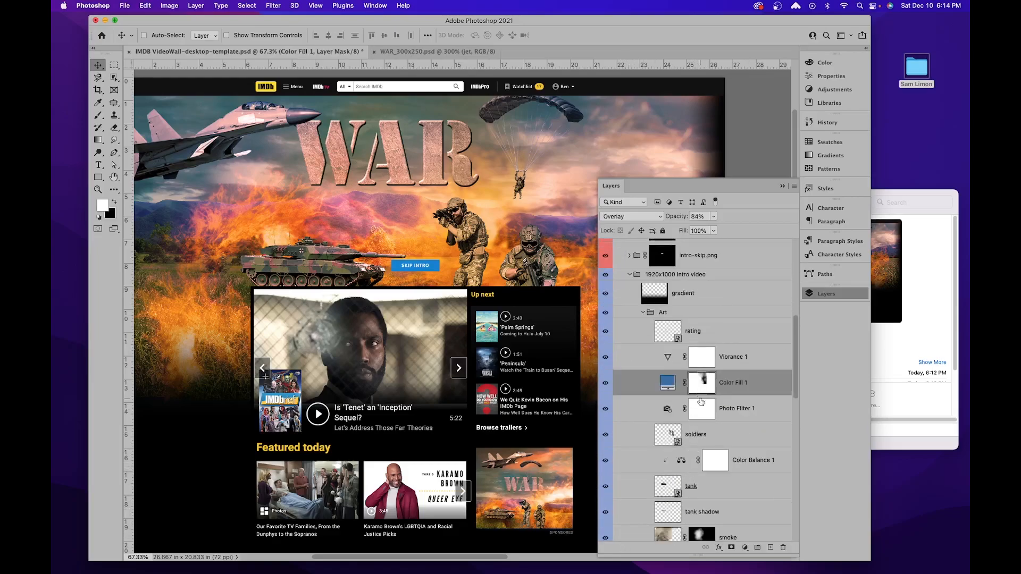
click(606, 383)
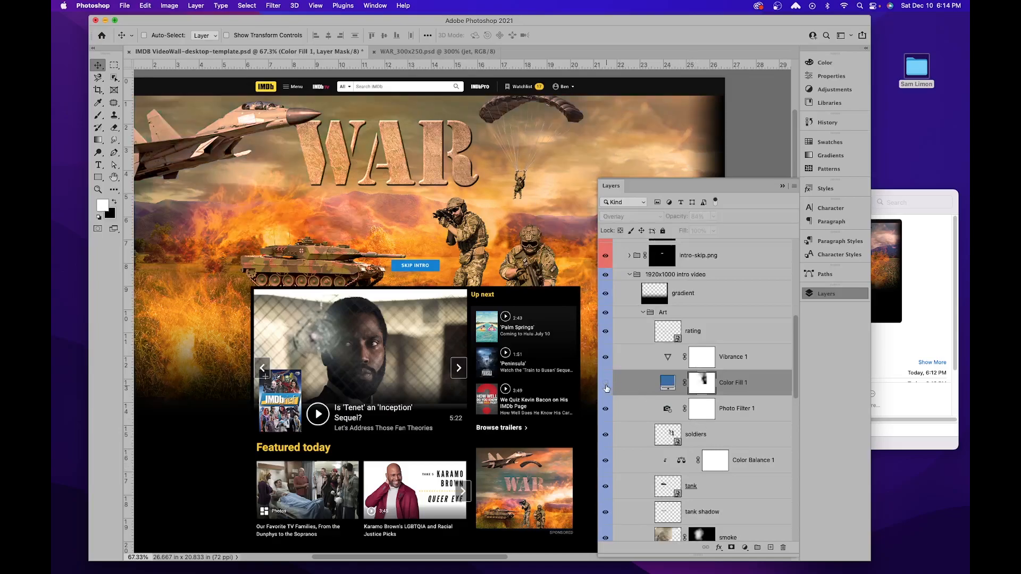
click(606, 385)
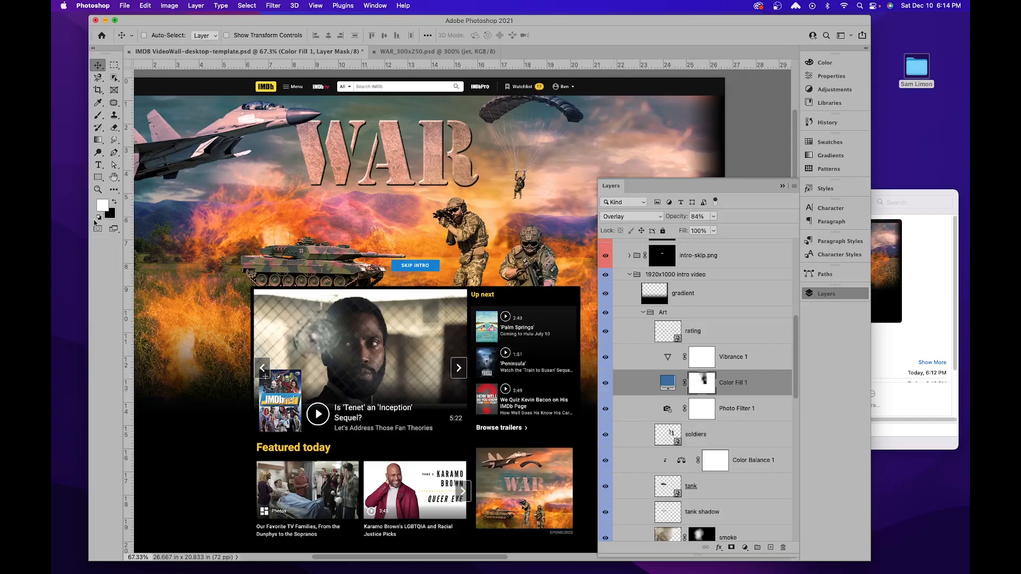
Step: Activate the Brush for the Color Fill 1 mask, enlarge it to 200 px, and make black the foreground colour
key(b)
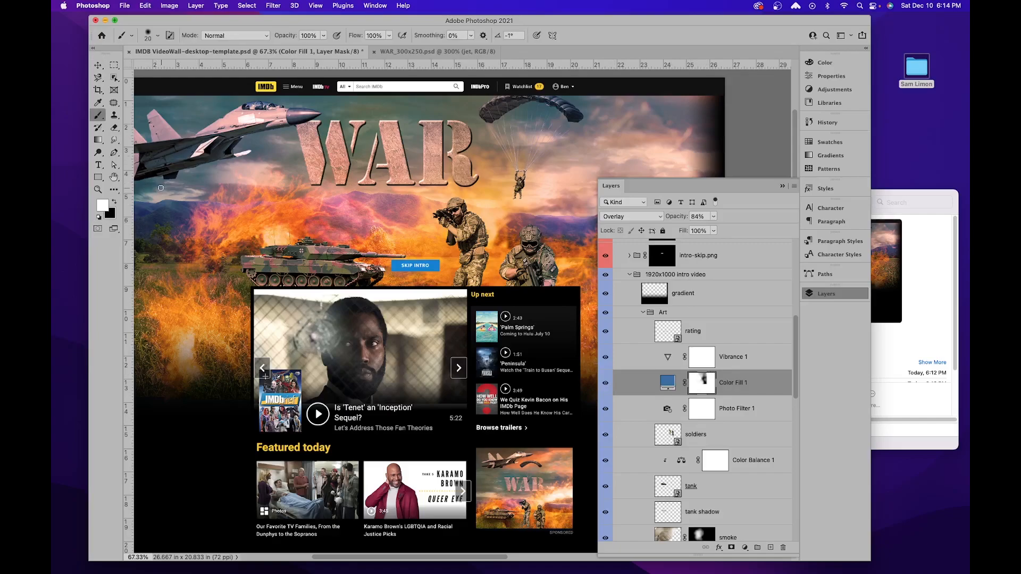
key(])
key(bracketright)
key(bracketright)
key(bracketright)
key(bracketright)
key(bracketright)
key(bracketright)
key(bracketright)
key(bracketright)
drag(227, 201, 289, 204)
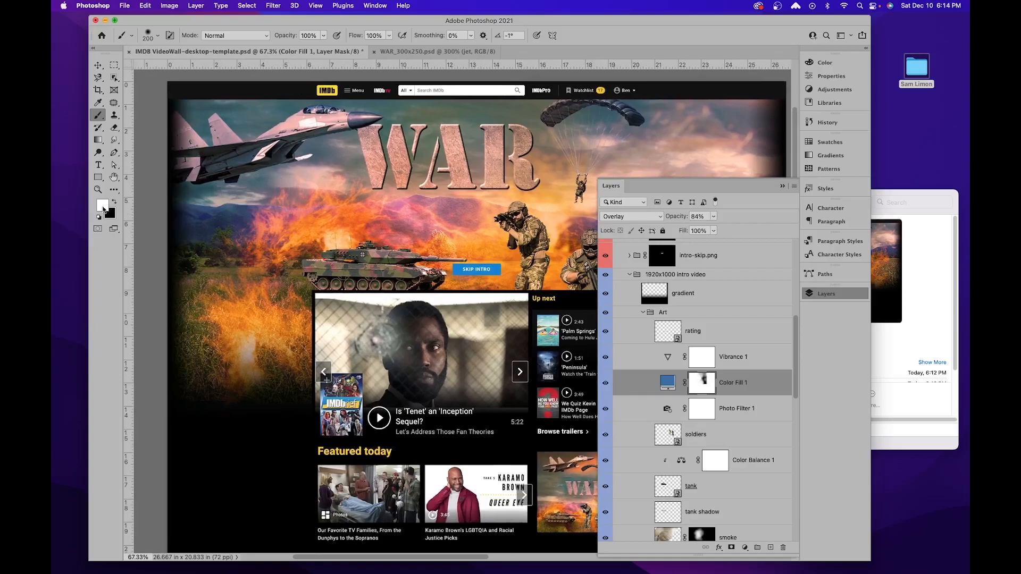
click(115, 203)
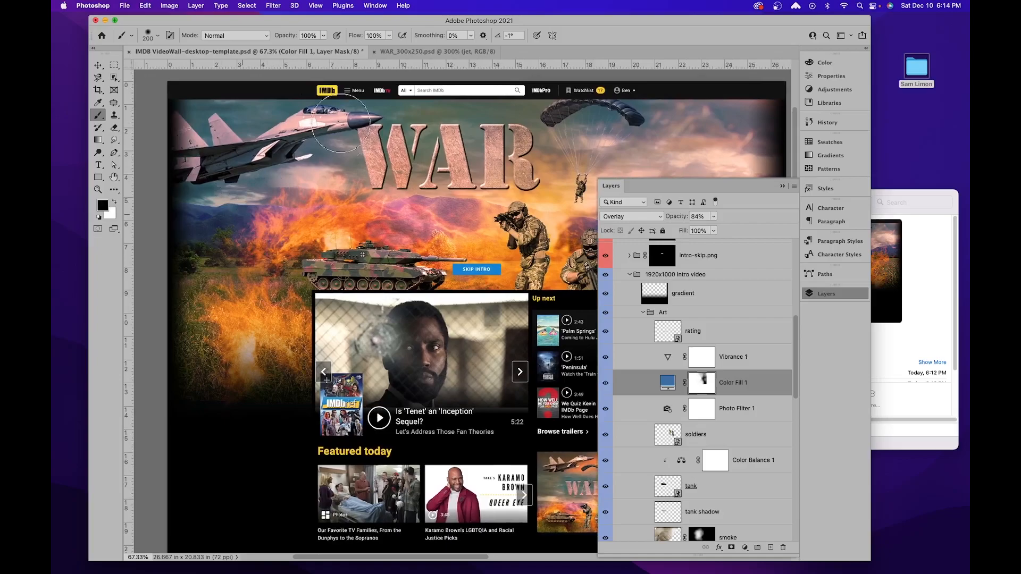
Step: Compare the artwork with the Color Fill 1 layer hidden and shown
click(323, 36)
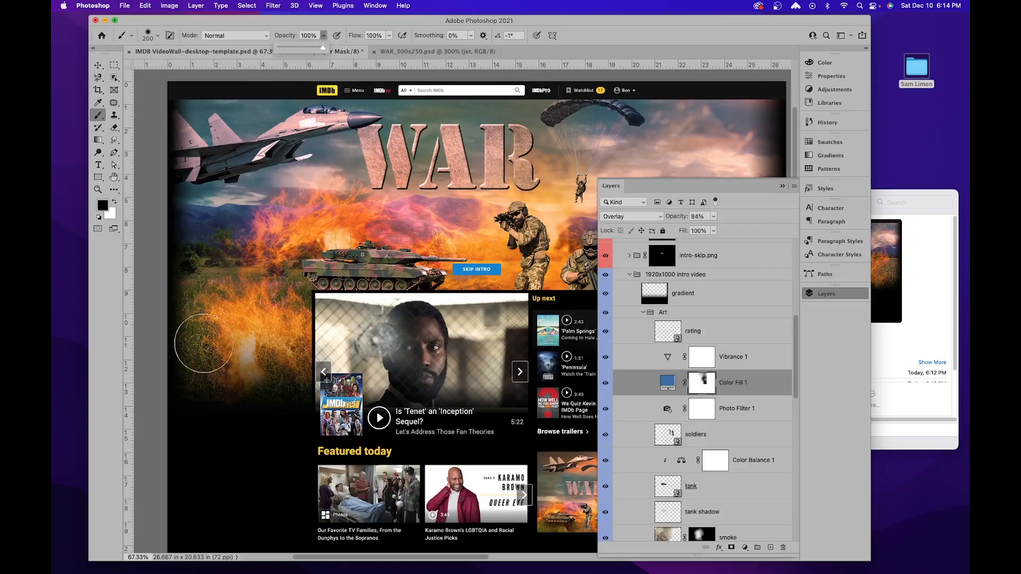
click(604, 383)
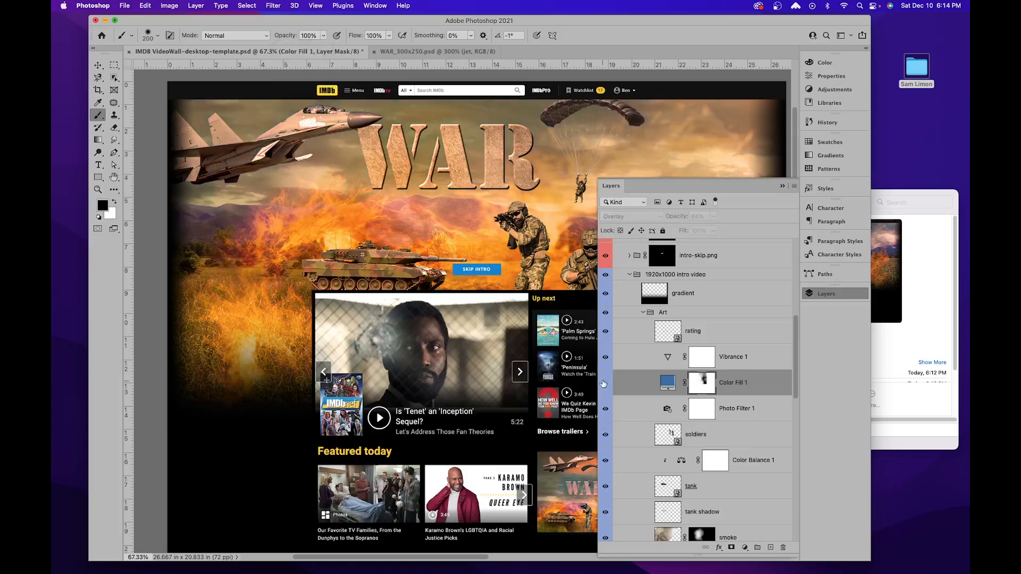
click(604, 383)
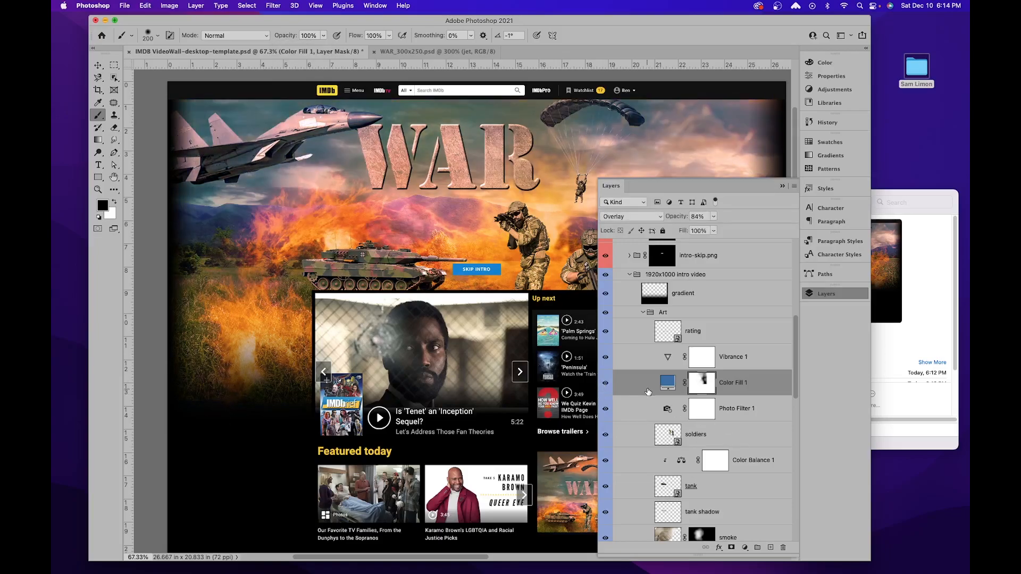
Step: Lower the brush opacity to 10% and enlarge the brush to 700 px
click(322, 36)
drag(323, 49, 283, 51)
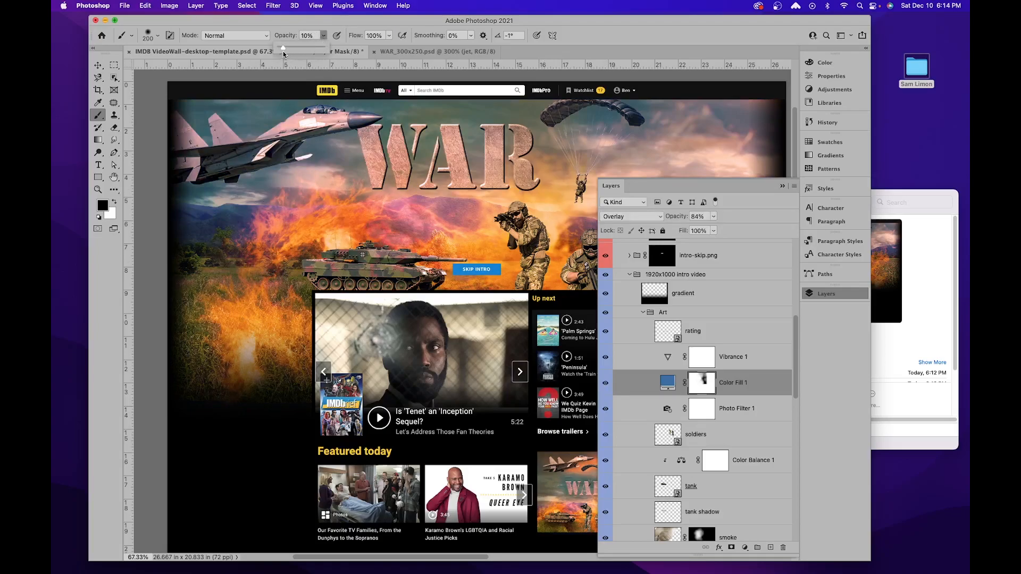
click(148, 93)
key(bracketright)
key(bracketright)
key(bracketright)
key(bracketright)
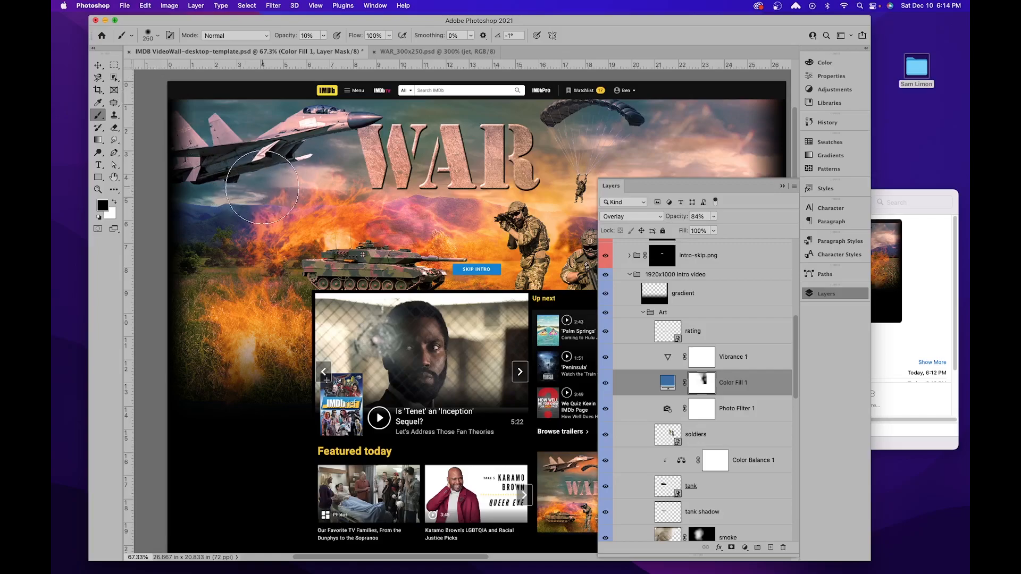
key(bracketright)
key(bracketright)
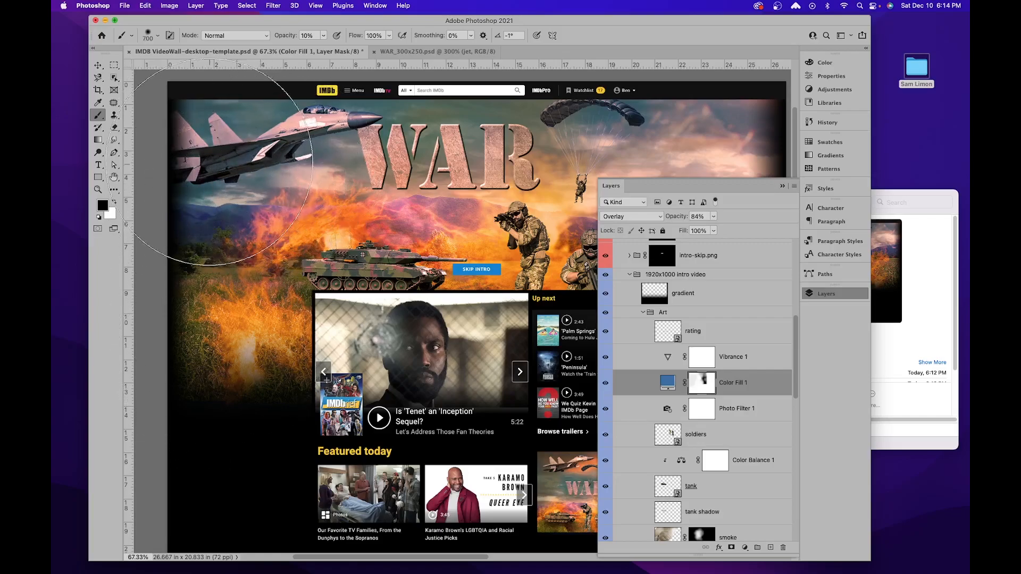
Step: Paint the Color Fill 1 mask softly with black over the jet, sky, soldiers and burning field to reduce the tint there
mouse_move(265, 124)
mouse_down()
mouse_move(215, 160)
mouse_move(226, 131)
mouse_move(287, 284)
mouse_move(208, 169)
mouse_up()
scroll(208, 169, right, 10)
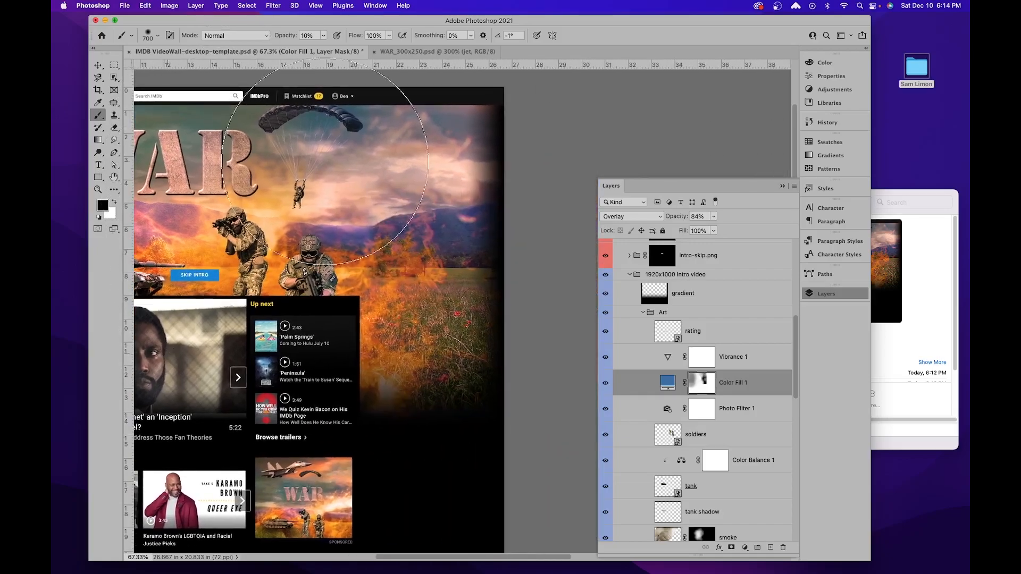
mouse_move(441, 349)
mouse_down()
mouse_move(481, 302)
mouse_move(469, 449)
mouse_move(444, 328)
mouse_up()
scroll(445, 328, left, 6)
scroll(444, 328, up, 1)
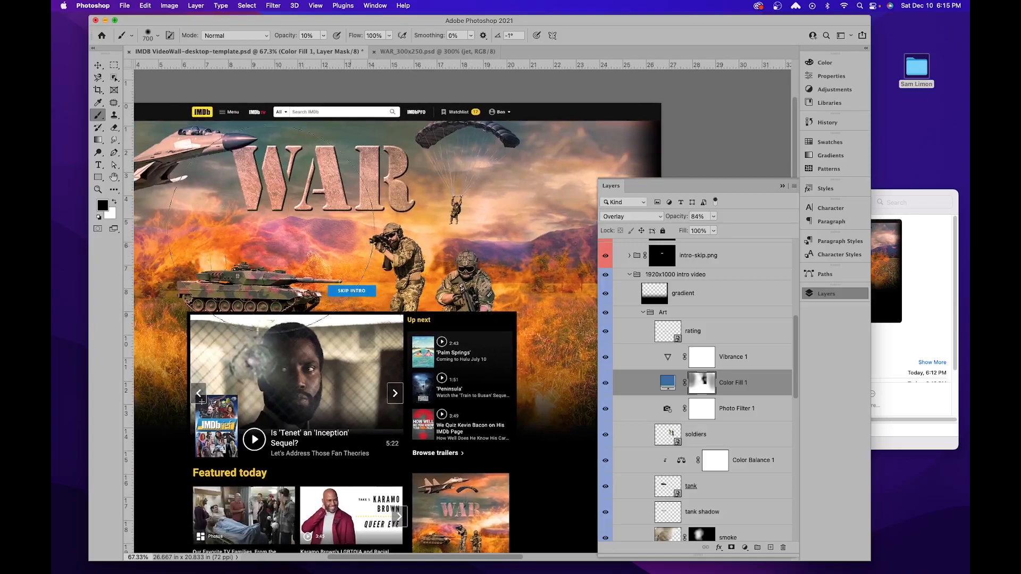
scroll(215, 157, left, 7)
scroll(215, 157, up, 3)
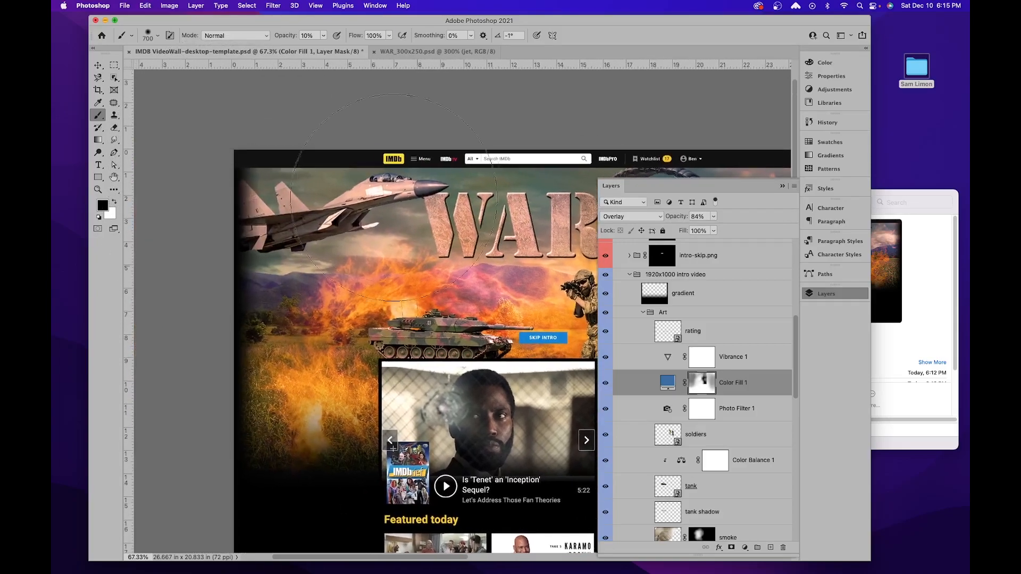
scroll(387, 171, right, 11)
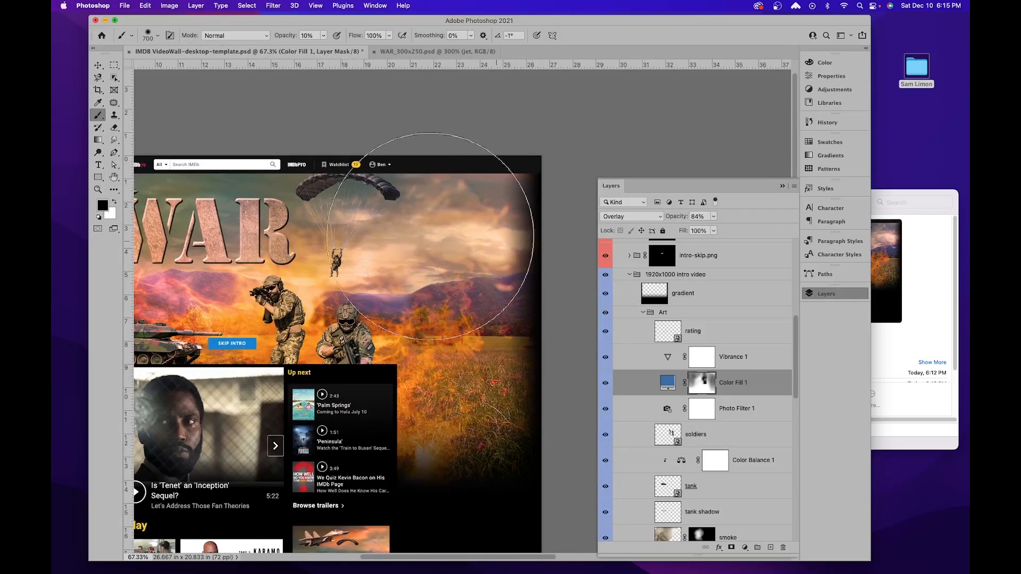
drag(255, 320, 427, 194)
mouse_move(456, 350)
mouse_down()
mouse_move(342, 313)
mouse_move(367, 409)
mouse_up()
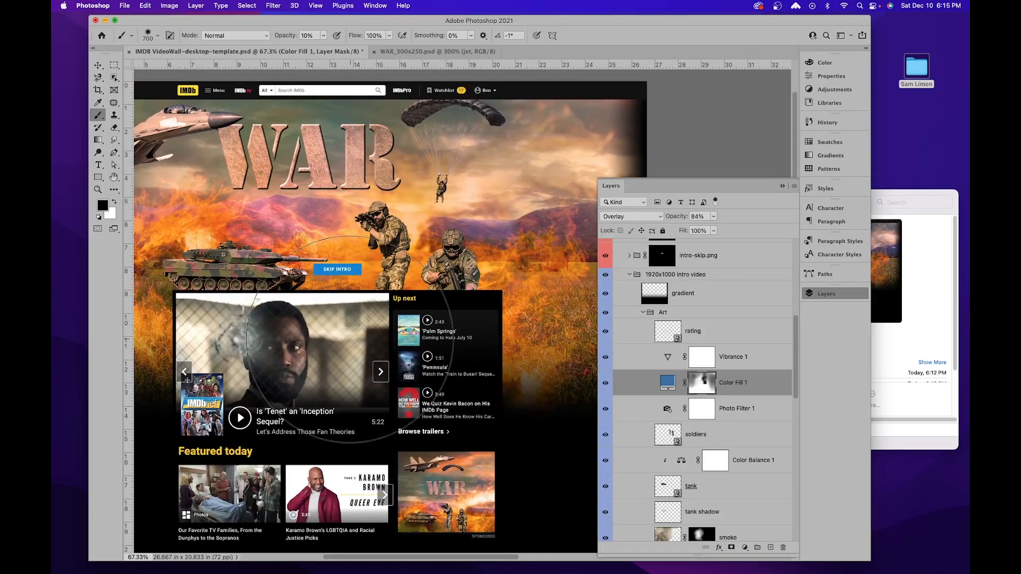
Step: Save the template, export it with Save for Web as JPEG over IMDB-VideoWall-desktop-template.jpg in Movie Campaign, and close the document
key(super+s)
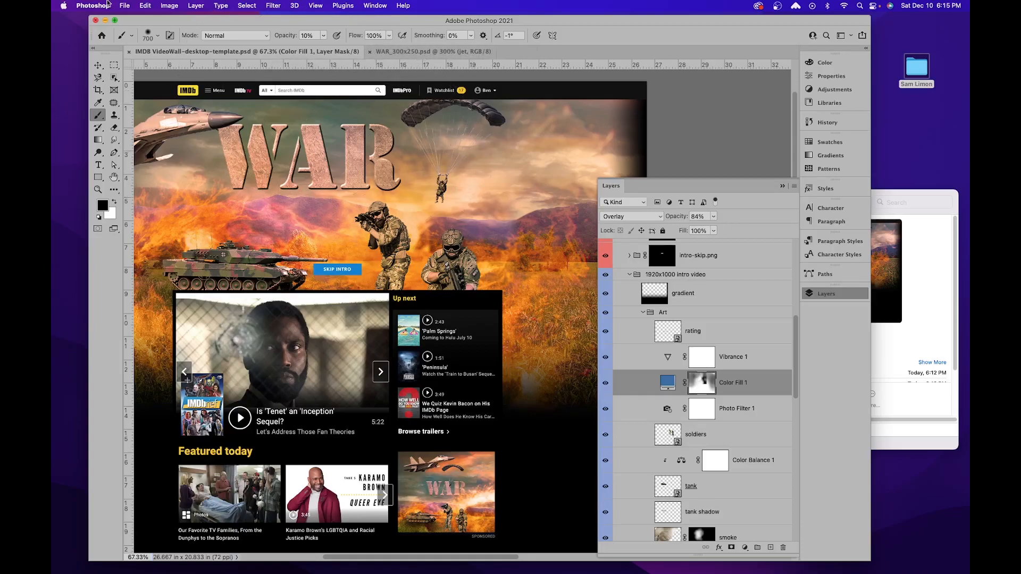
click(125, 6)
mouse_move(158, 143)
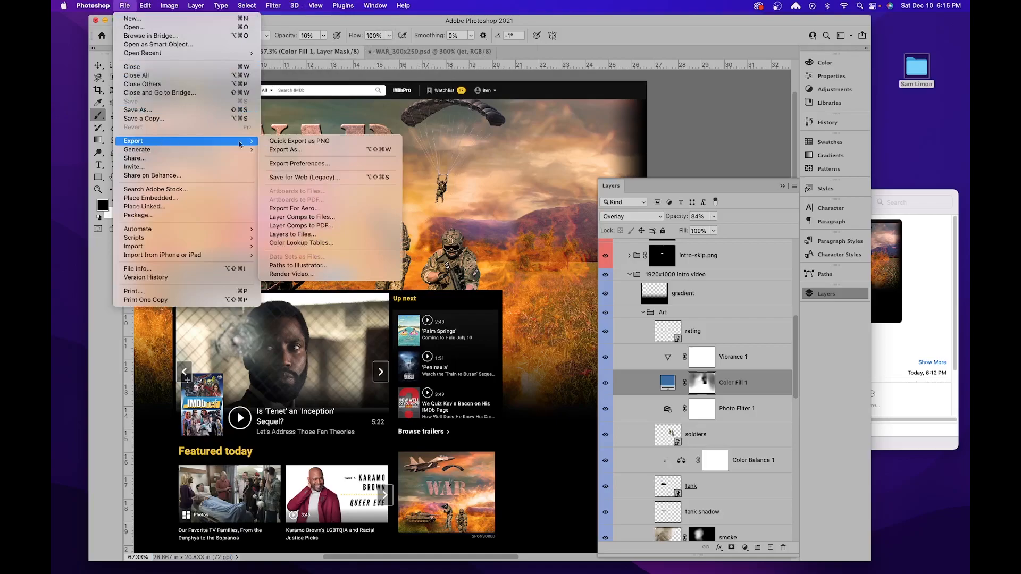
click(322, 178)
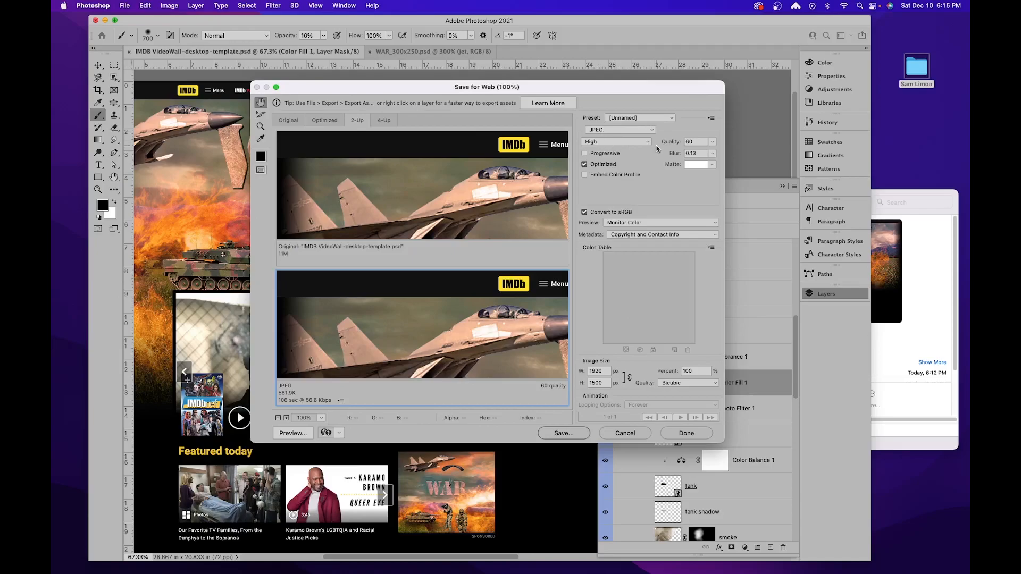
click(563, 433)
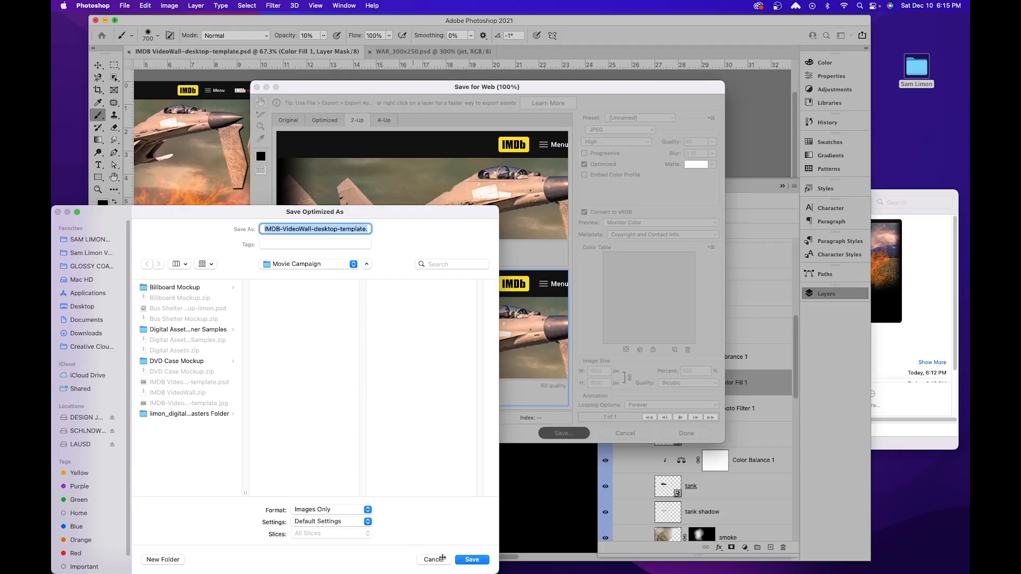
click(472, 561)
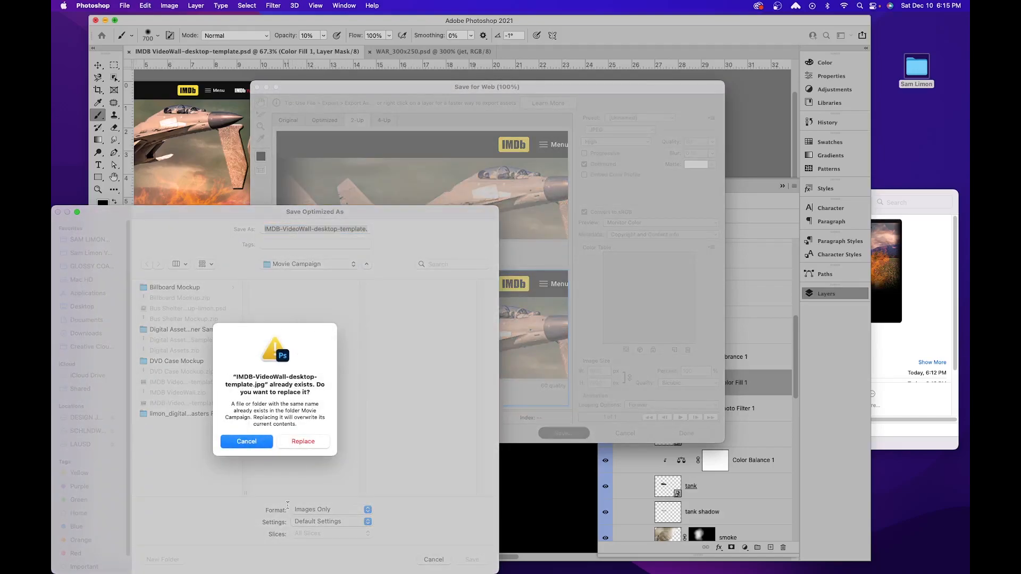
click(301, 442)
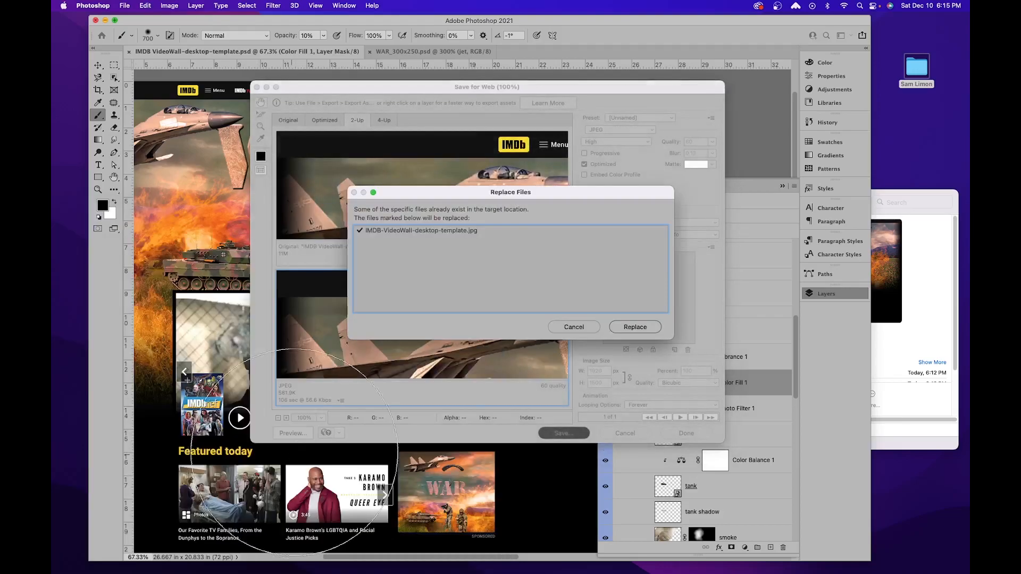
click(639, 325)
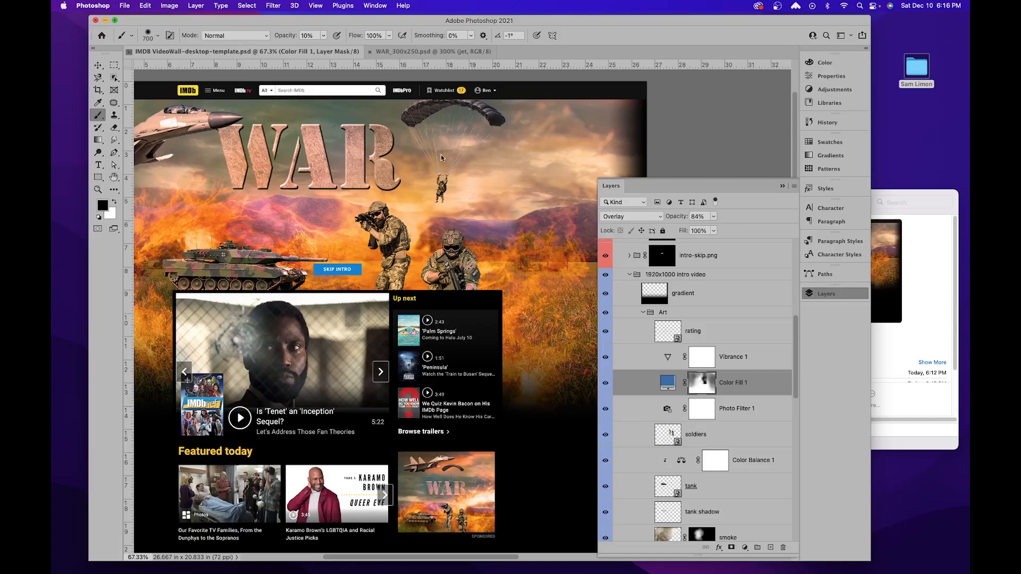
key(super+w)
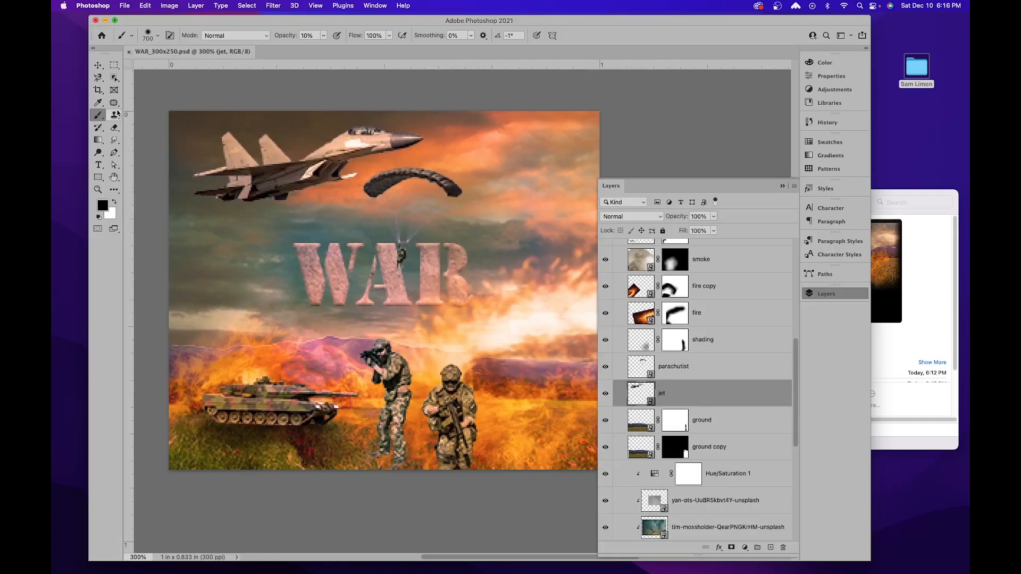
Step: Switch to Finder to view the exported JPG in Movie Campaign, and return to WAR_300x250.psd in Photoshop
click(894, 372)
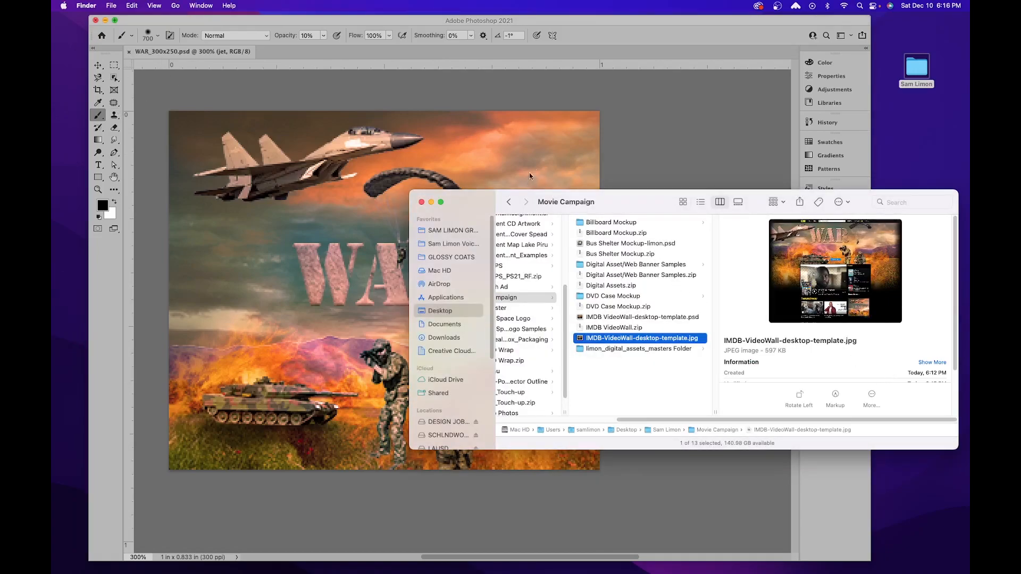
click(688, 127)
key(super+Tab)
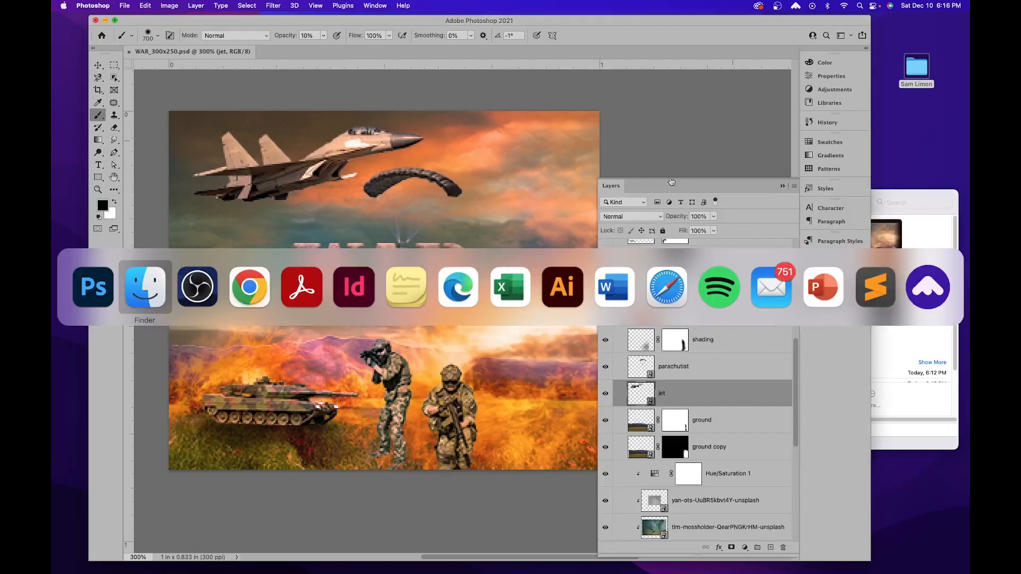
click(150, 290)
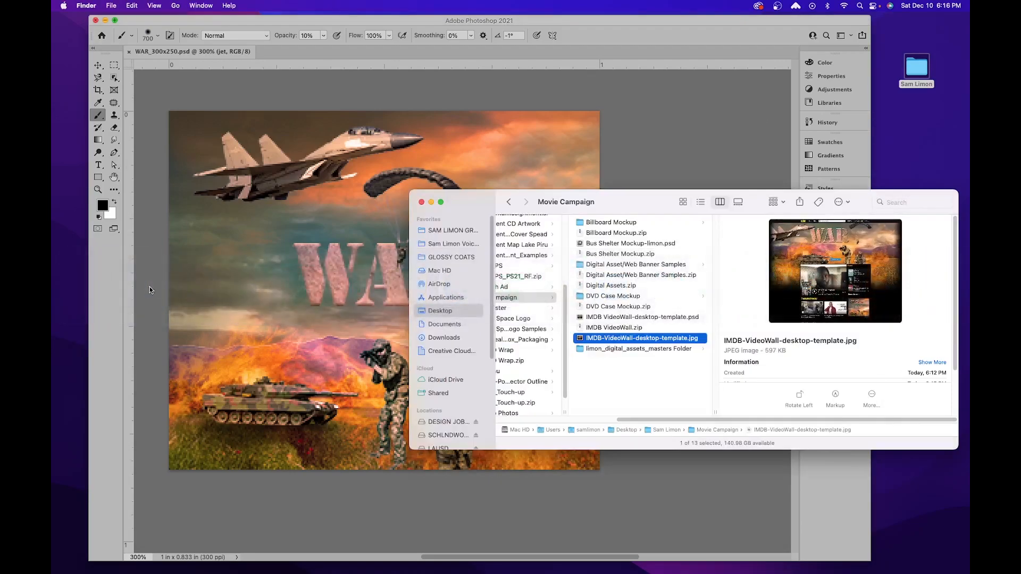
key(super+Tab)
click(287, 289)
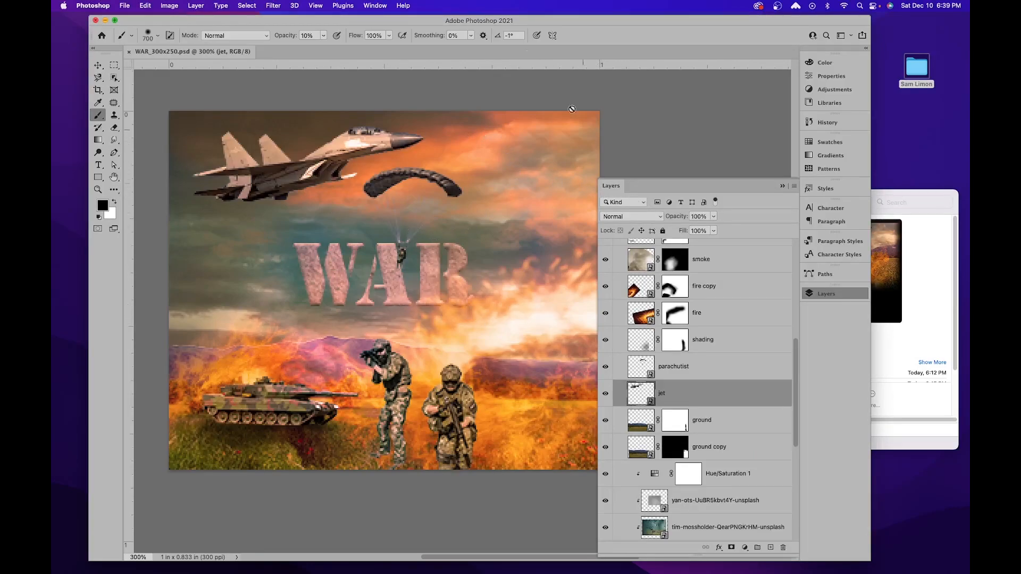
click(375, 5)
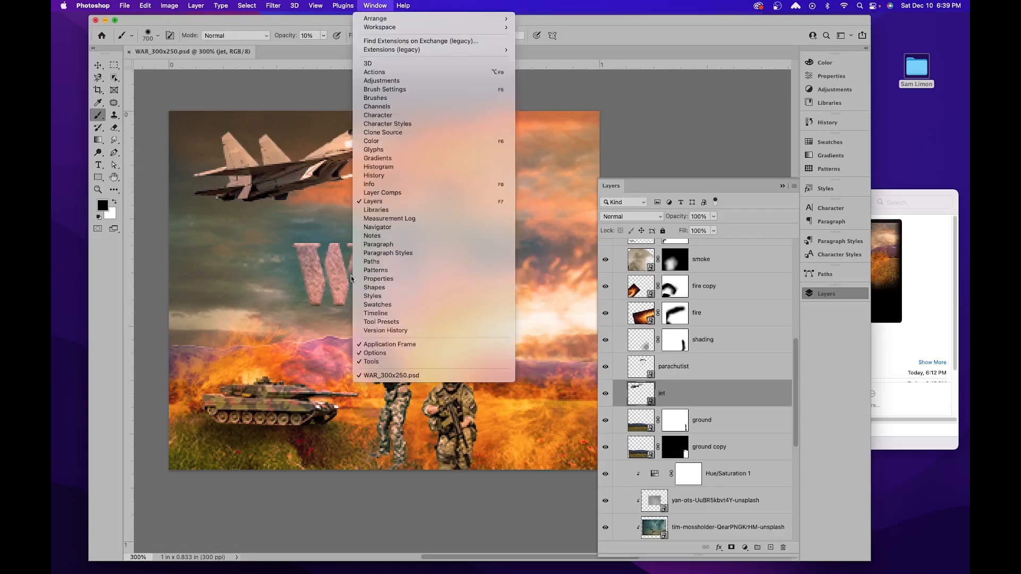
click(375, 321)
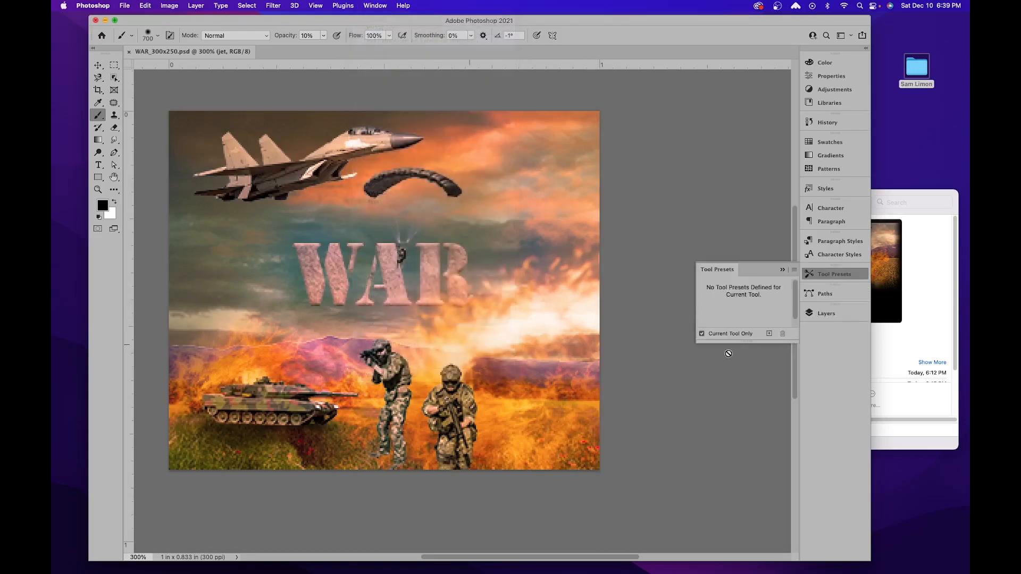
click(782, 269)
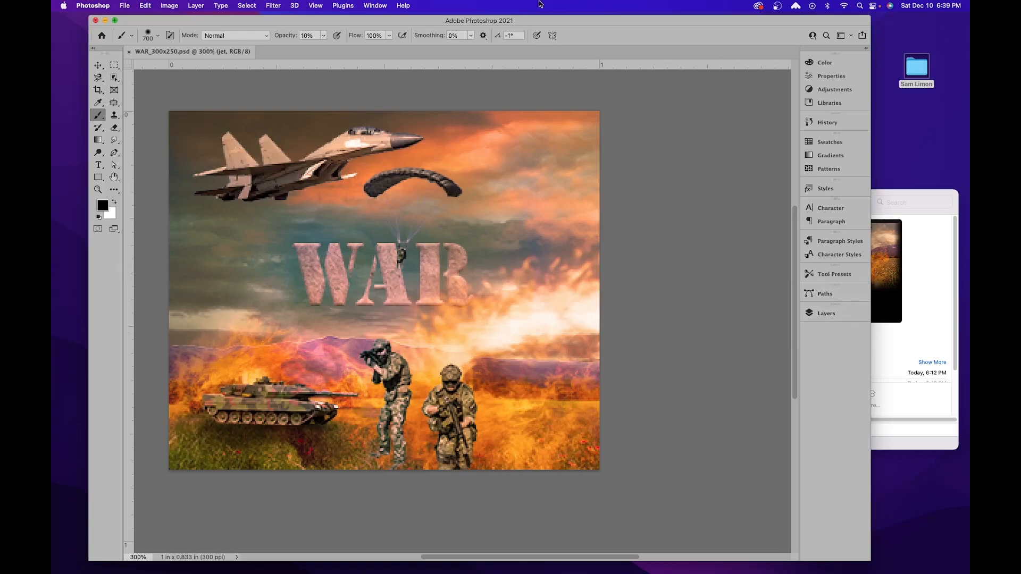
Step: Show the Timeline for WAR_300x250.psd and shorten the Photoshop window so it ends well above the screen's lower edge
click(375, 5)
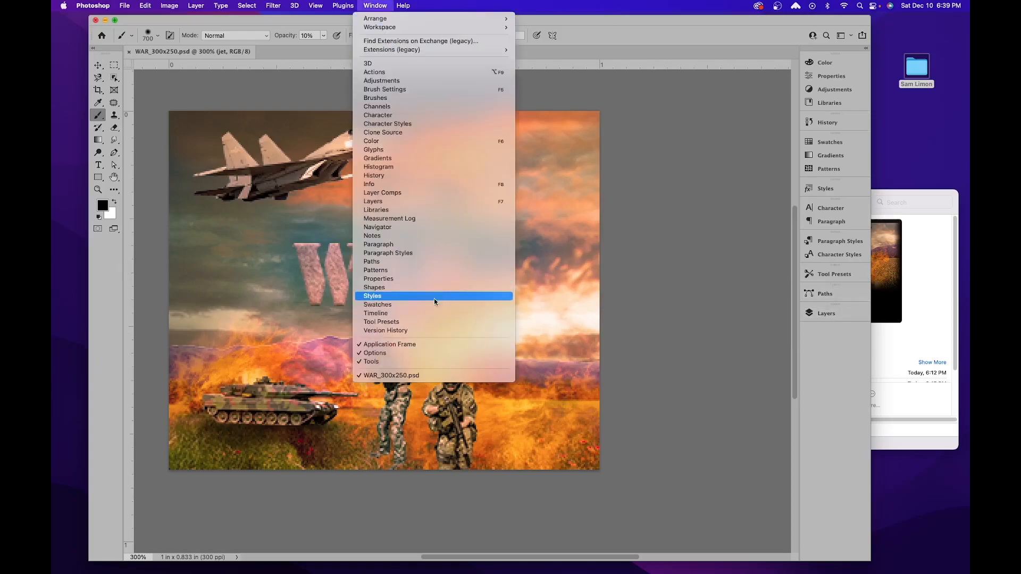
click(430, 312)
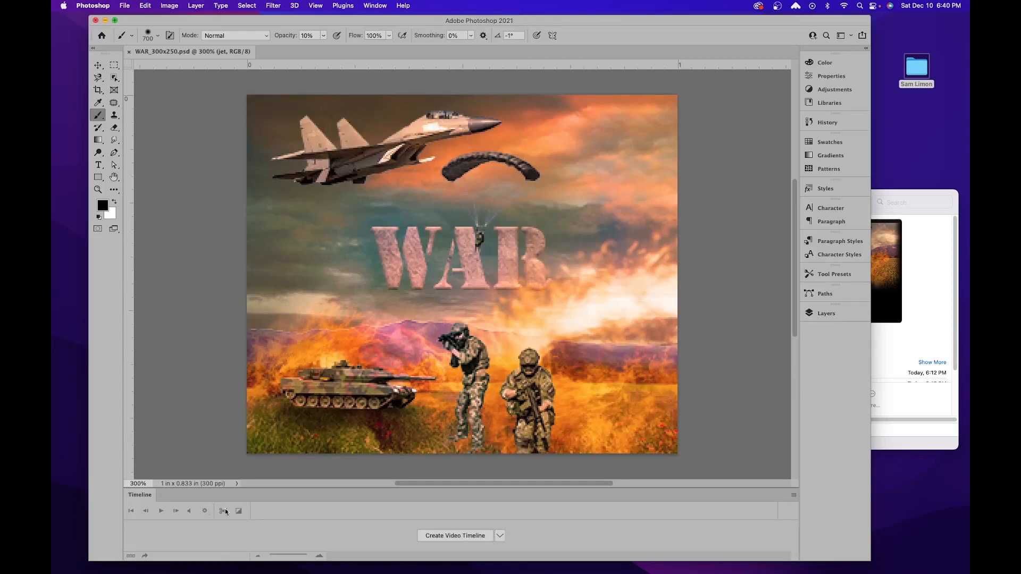
click(518, 562)
click(514, 561)
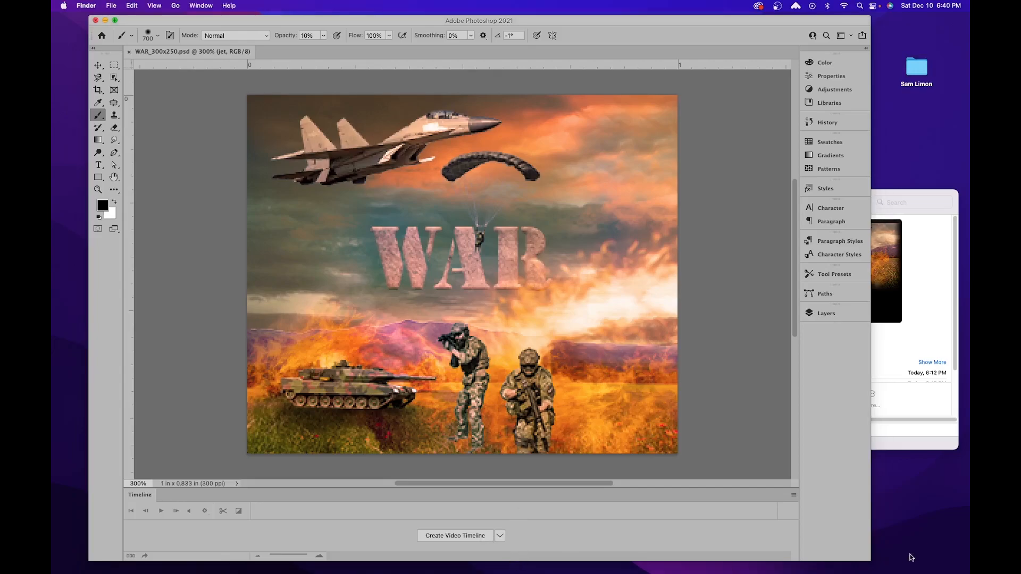
click(869, 561)
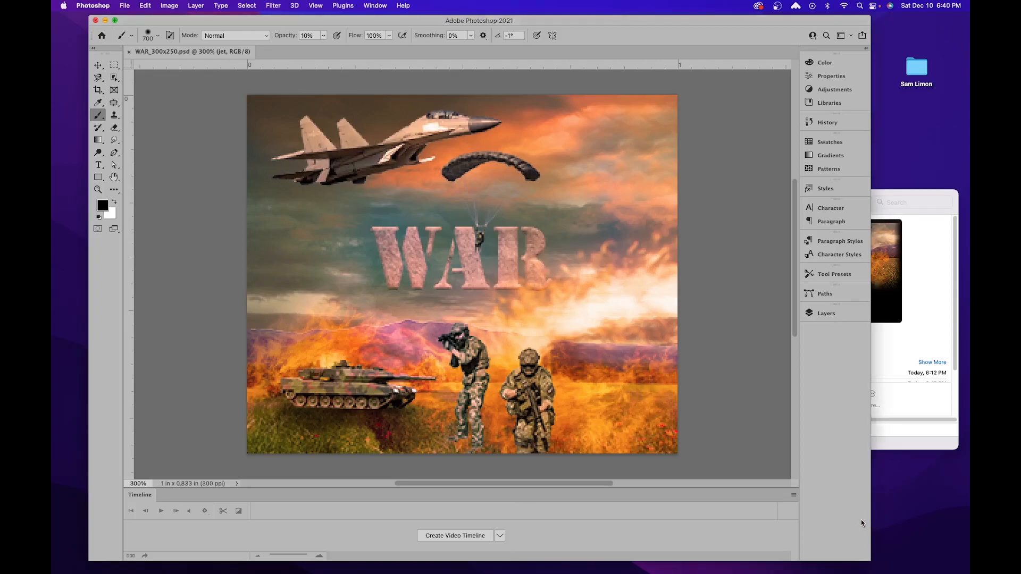
drag(869, 561, 879, 475)
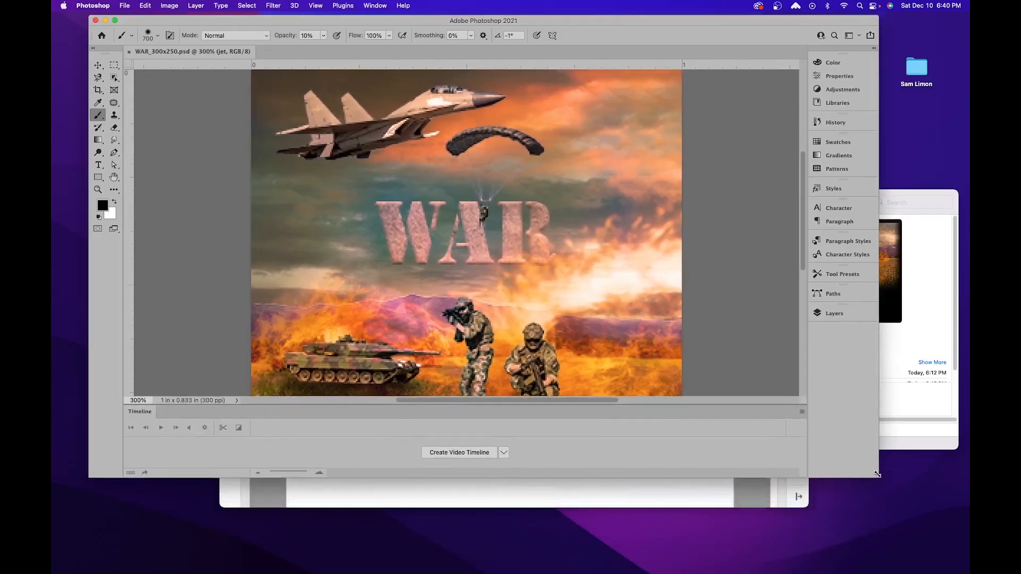
Step: Create a frame animation timeline for WAR_300x250.psd and enlarge the window downward until the whole banner fits above the Timeline
click(505, 451)
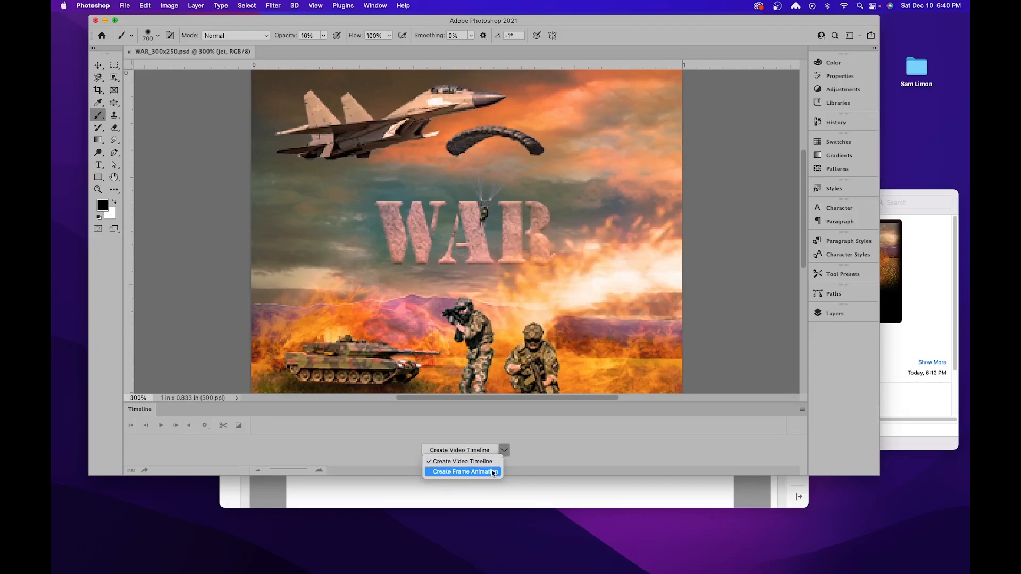
click(582, 441)
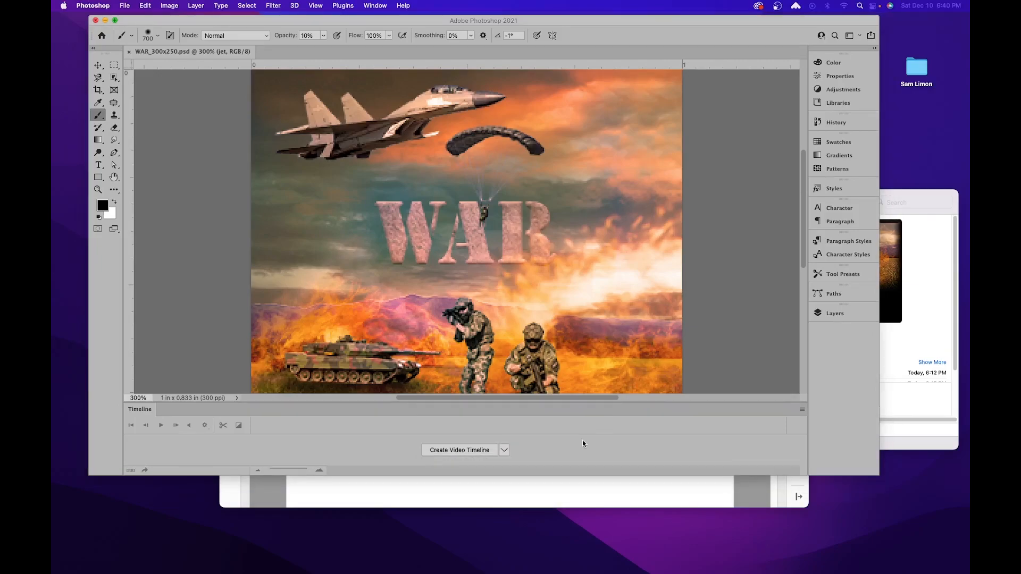
click(503, 451)
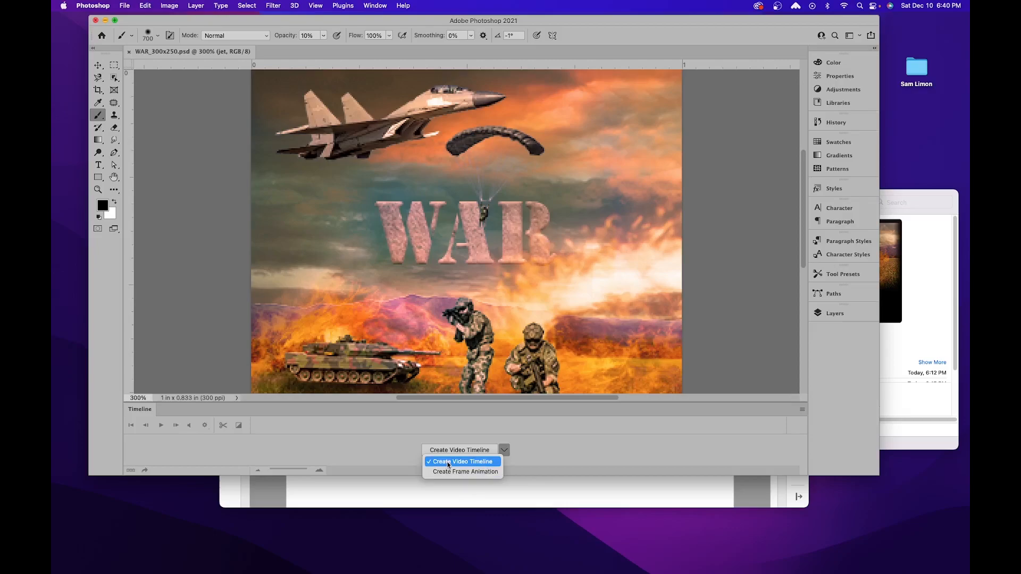
click(477, 473)
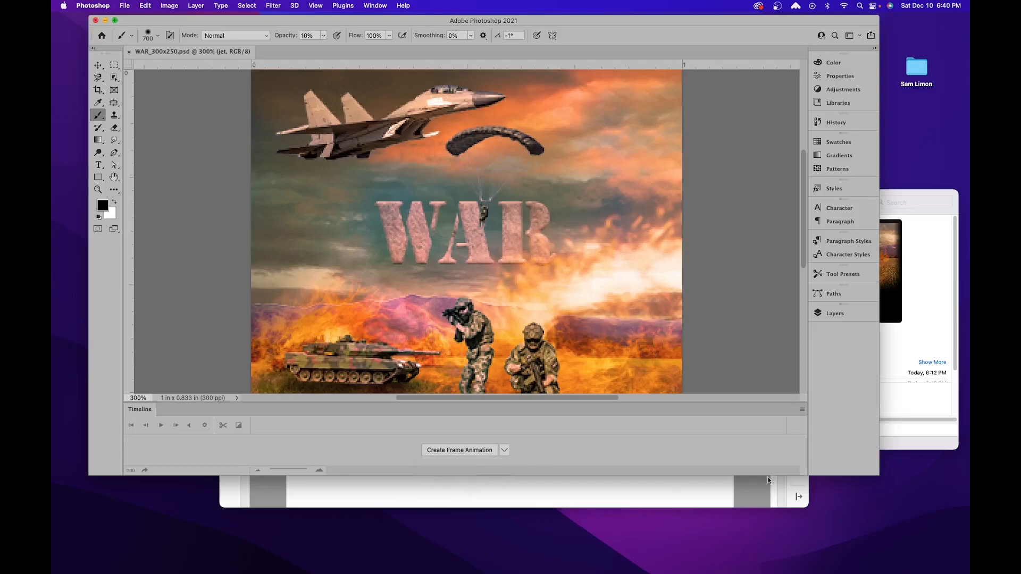
click(455, 476)
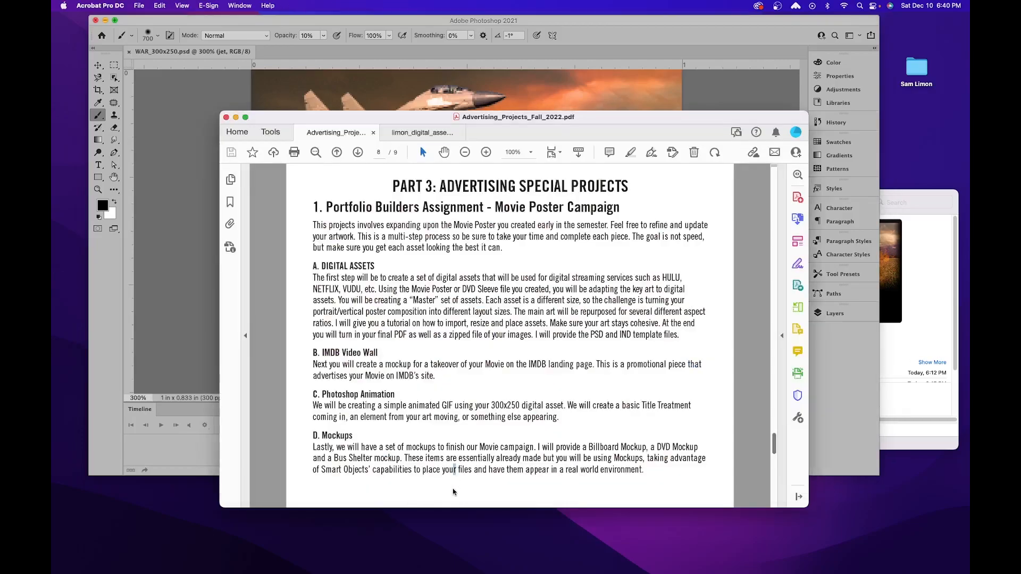
click(166, 441)
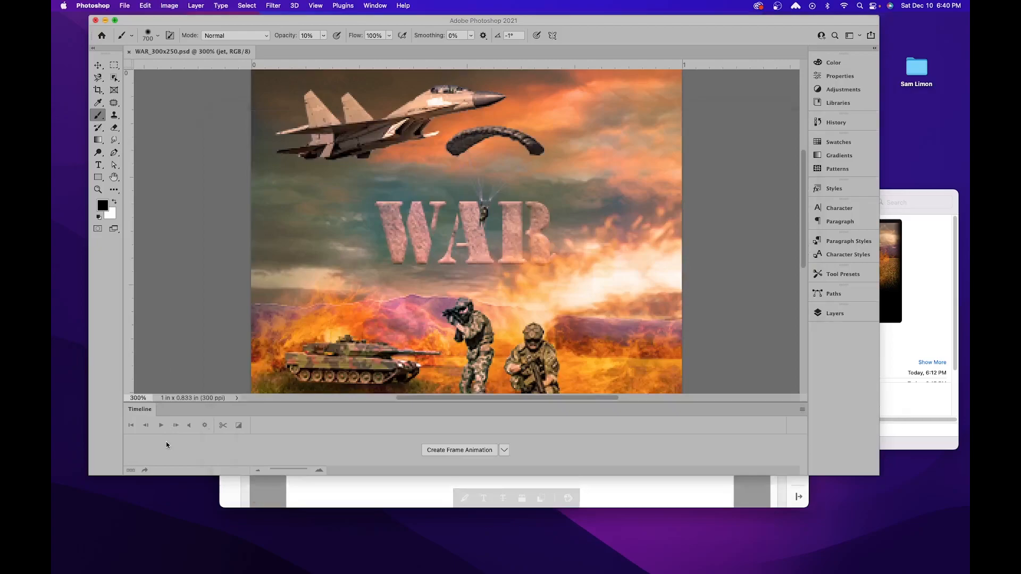
click(457, 450)
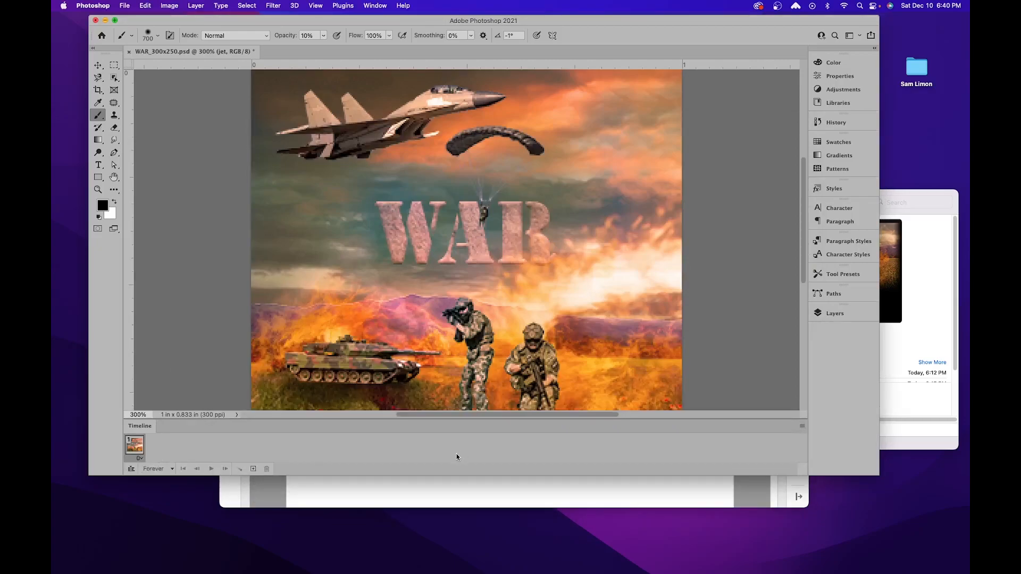
drag(412, 475, 417, 502)
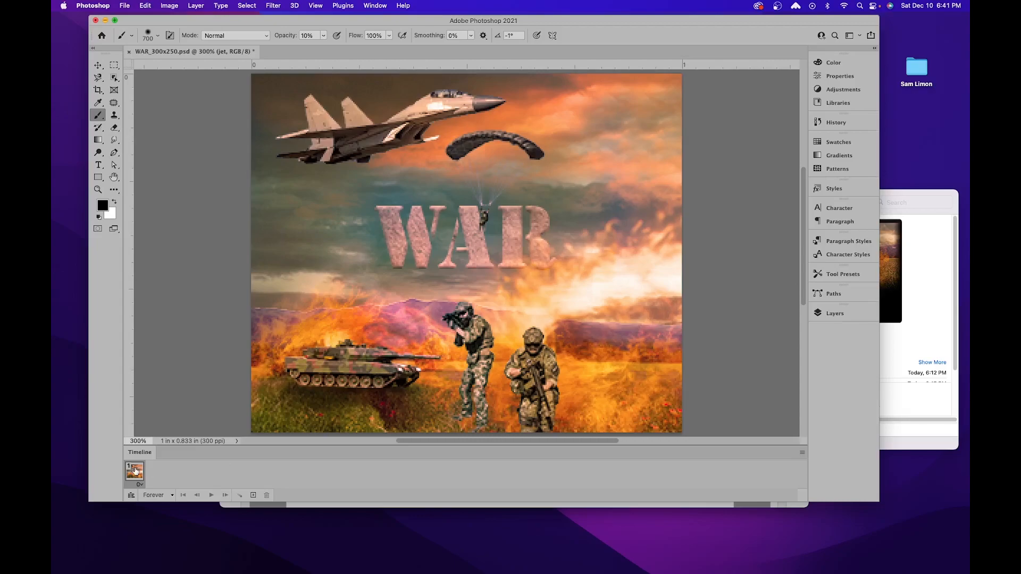
Step: Move the jet layer off the banner's left edge in frame 1
click(832, 314)
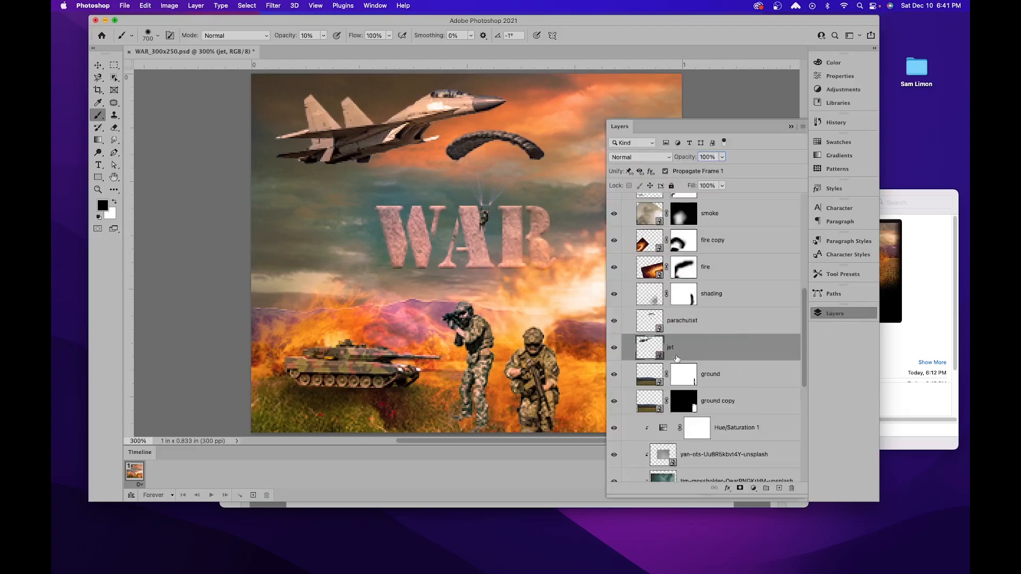
click(98, 65)
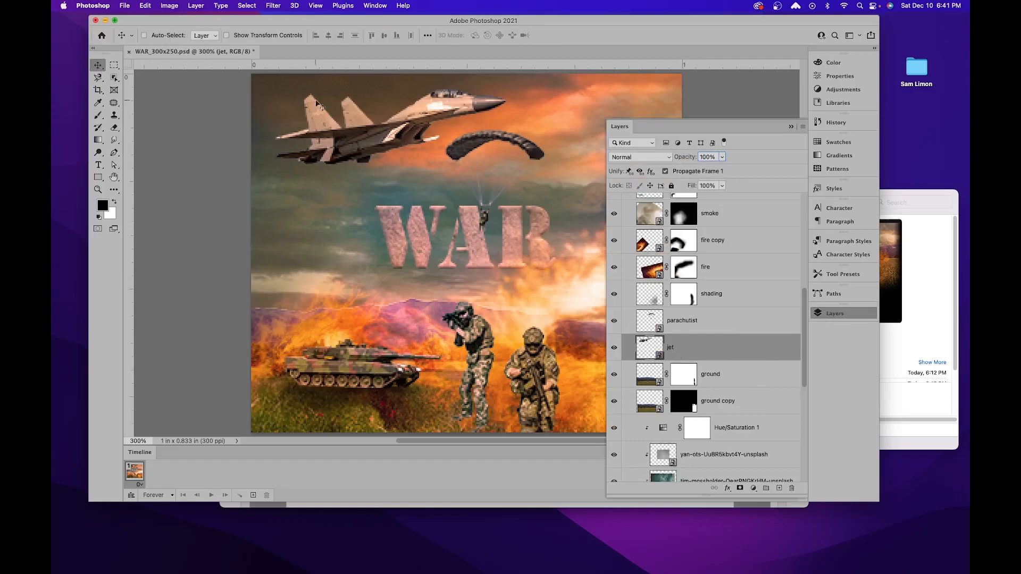
drag(524, 115, 227, 141)
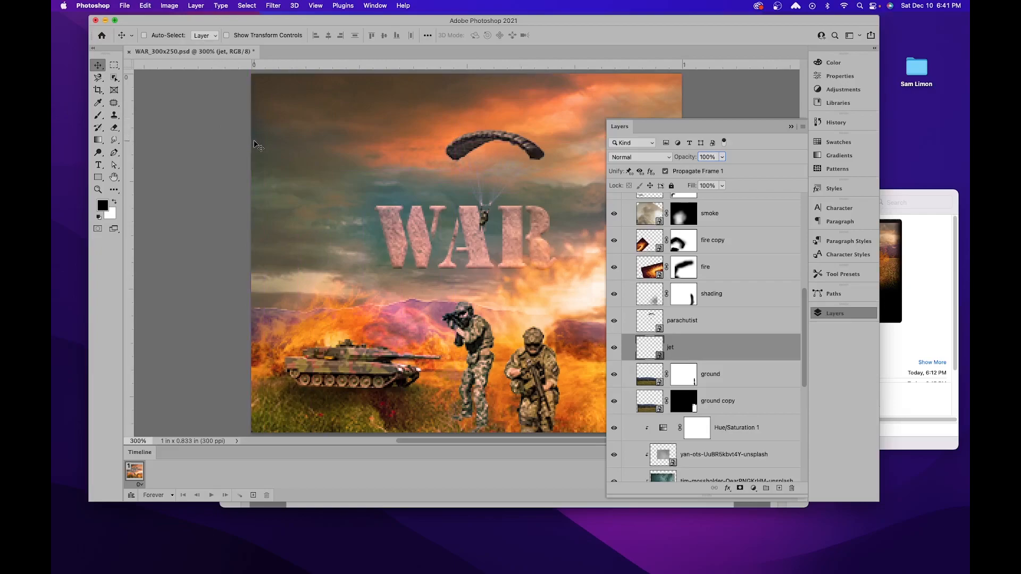
Step: Add a second animation frame and move the jet across the sky until it is completely off the banner's right edge
click(253, 497)
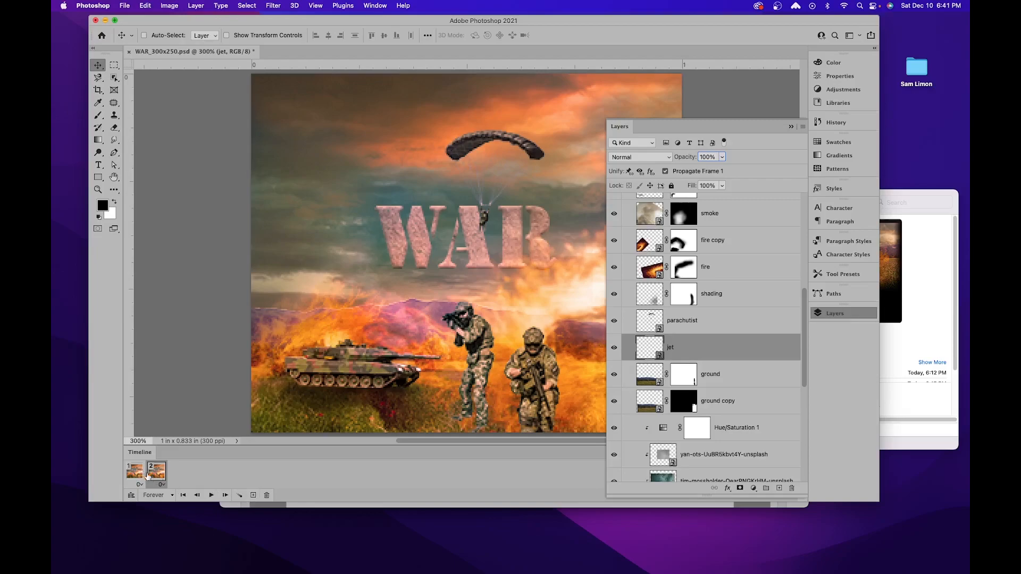
drag(183, 145, 749, 106)
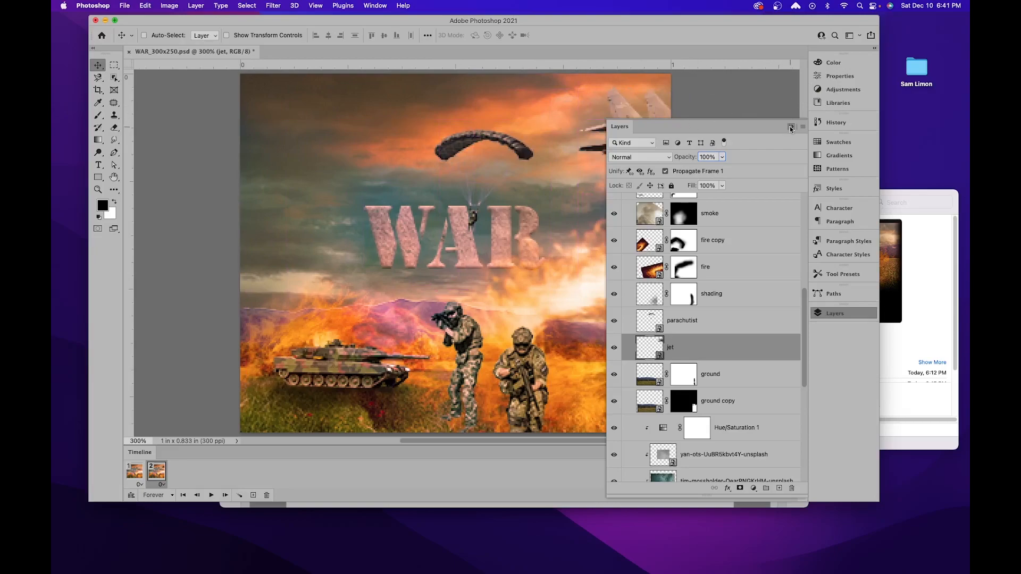
click(789, 126)
drag(626, 129, 733, 129)
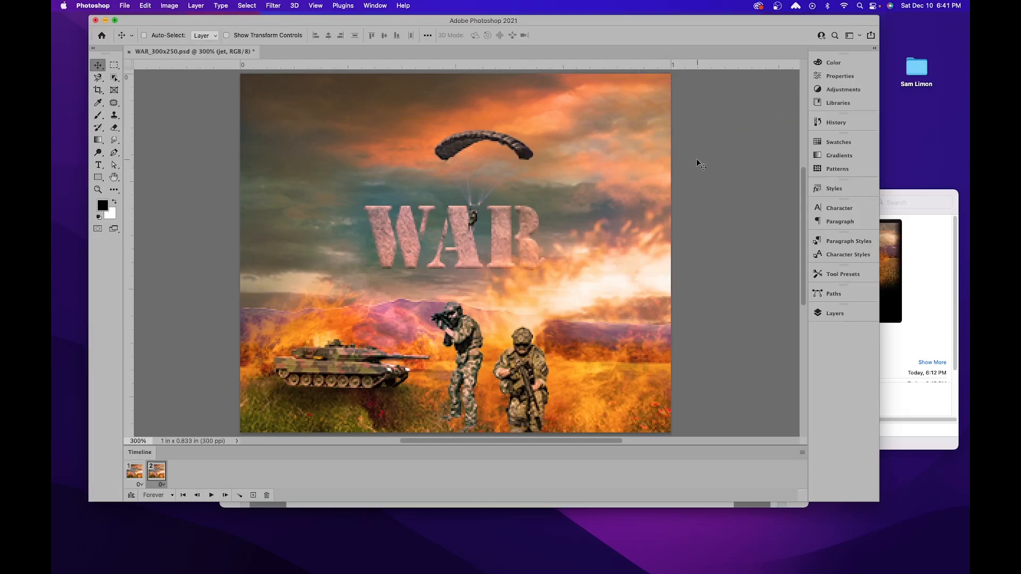
Step: Tween frames 1 and 2 as a selection, adding 10 frames for all layers with Position, Opacity and Effects included
click(137, 471)
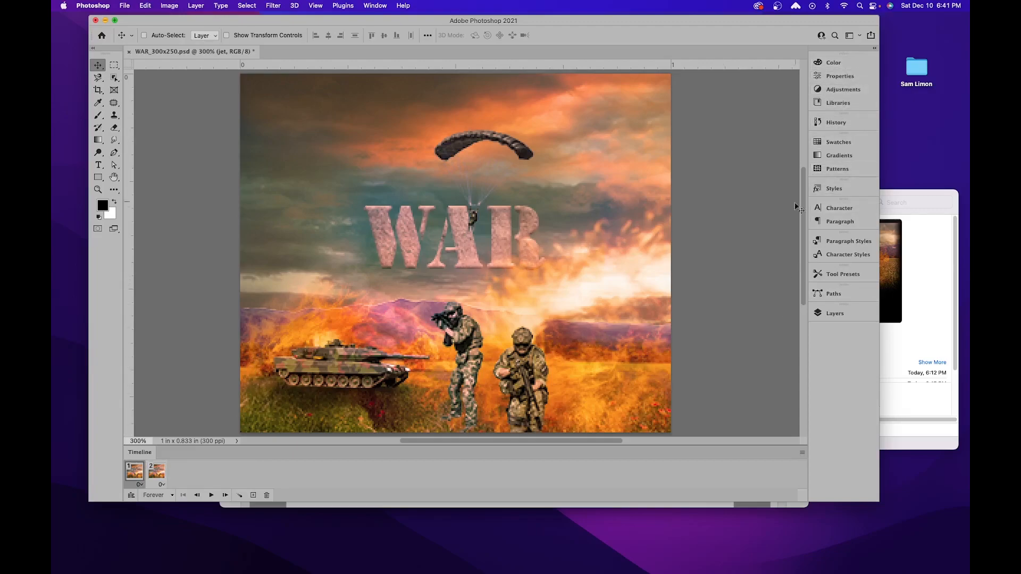
click(835, 311)
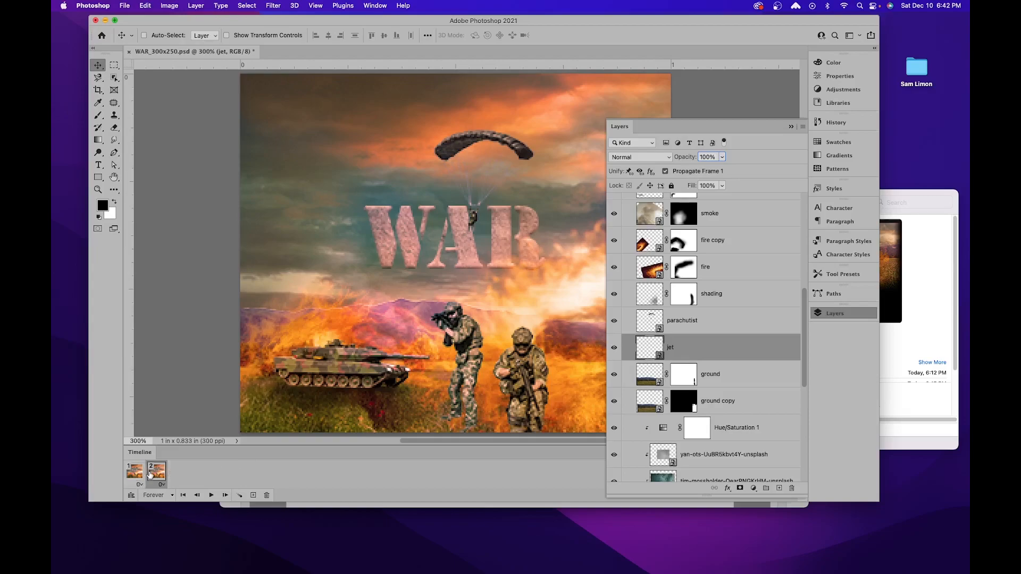
click(790, 127)
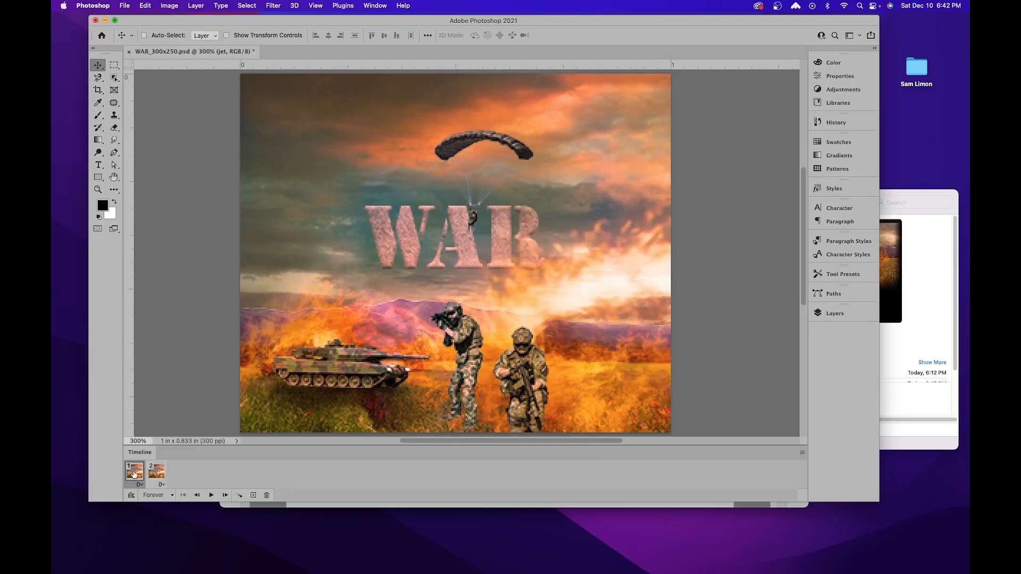
click(160, 475)
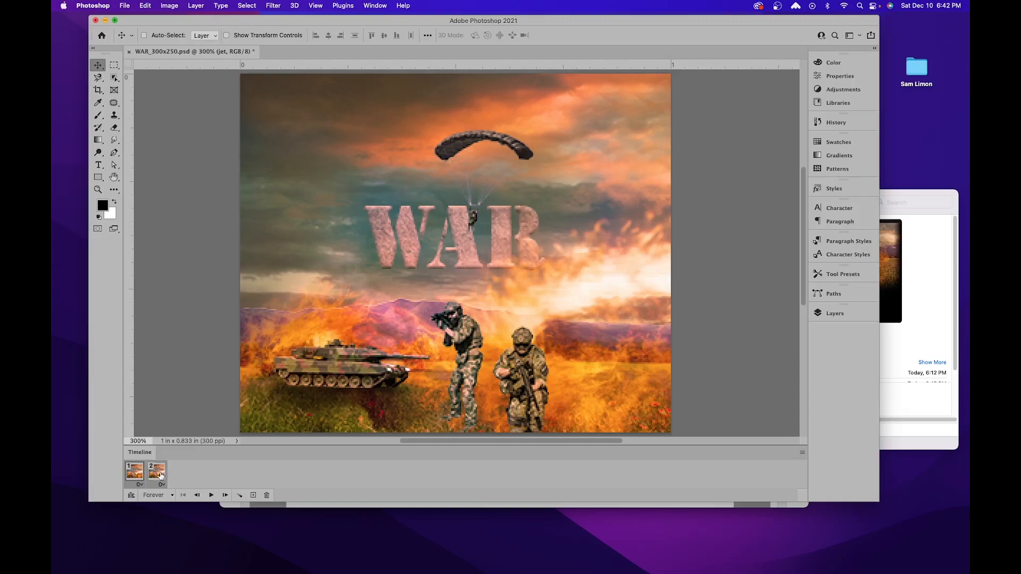
click(239, 495)
drag(552, 221, 544, 197)
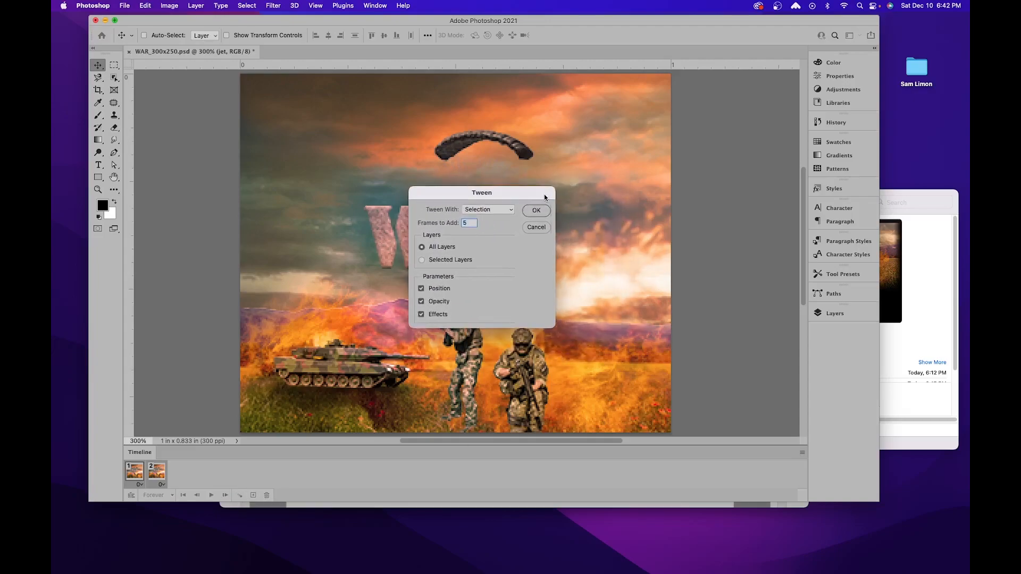
click(487, 210)
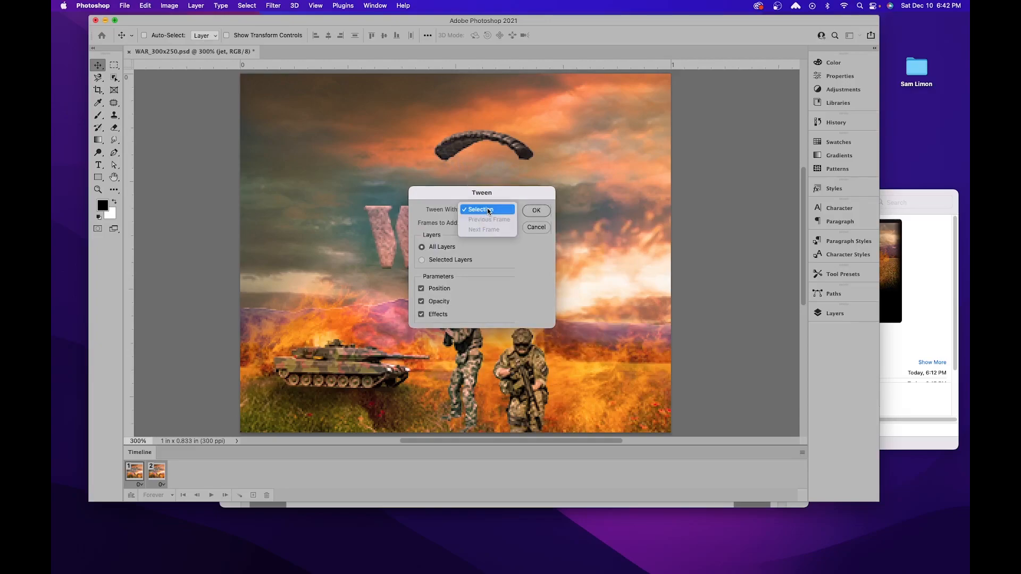
click(487, 209)
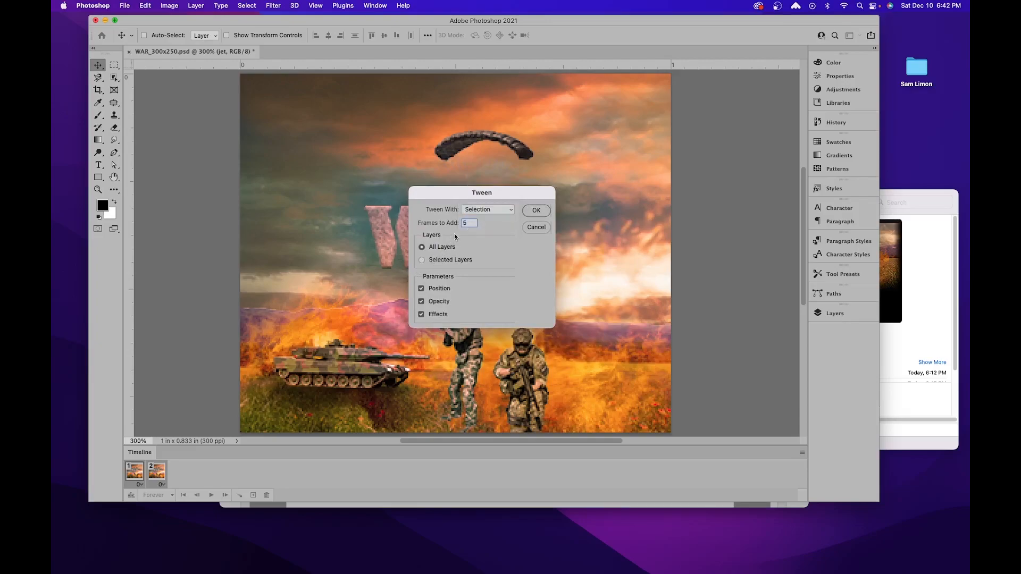
drag(462, 224, 467, 223)
click(538, 213)
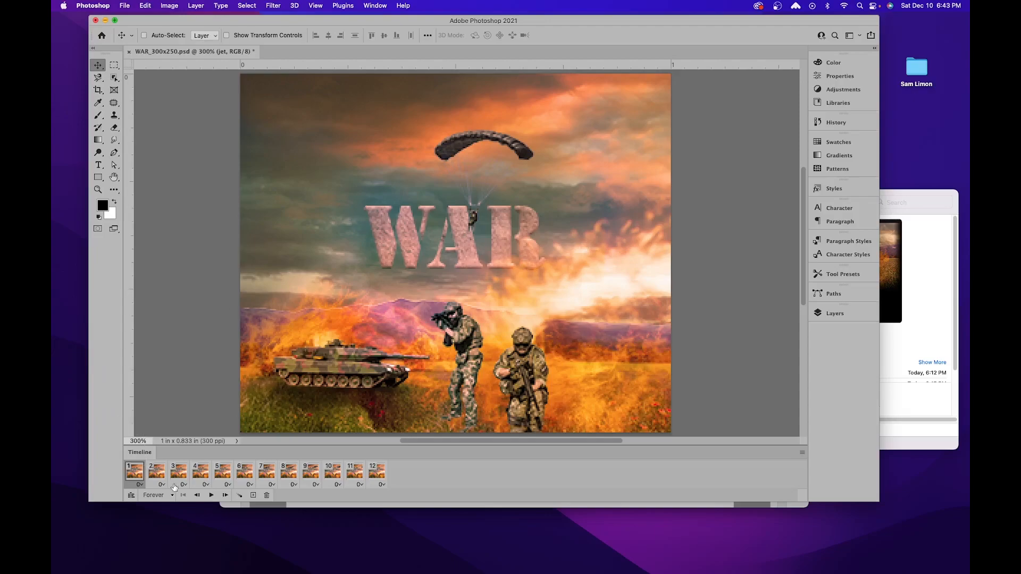
Step: Play the animation, stop it, and step through frames 1 to 12 to examine the jet's flight across the banner
click(211, 495)
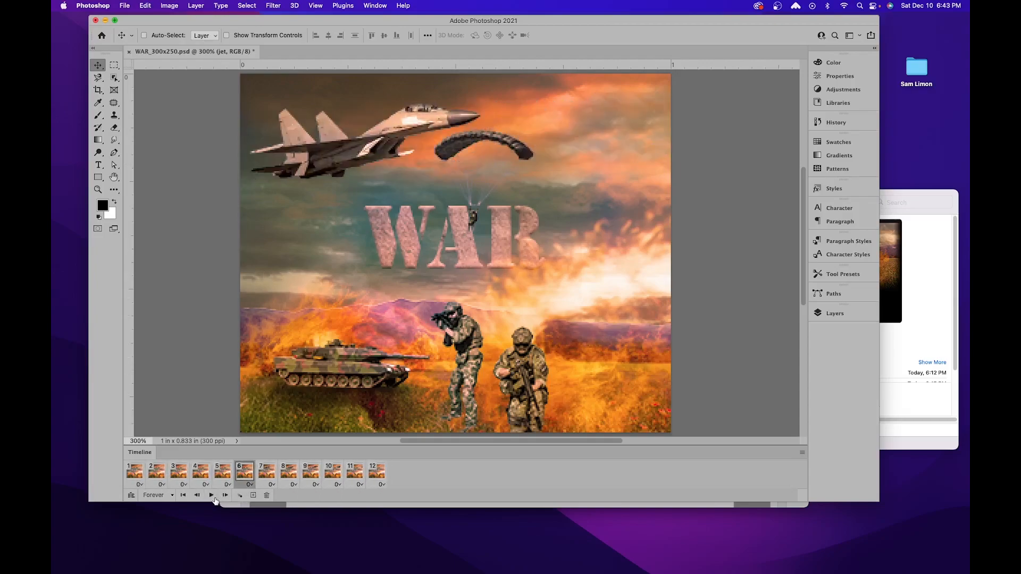
click(211, 496)
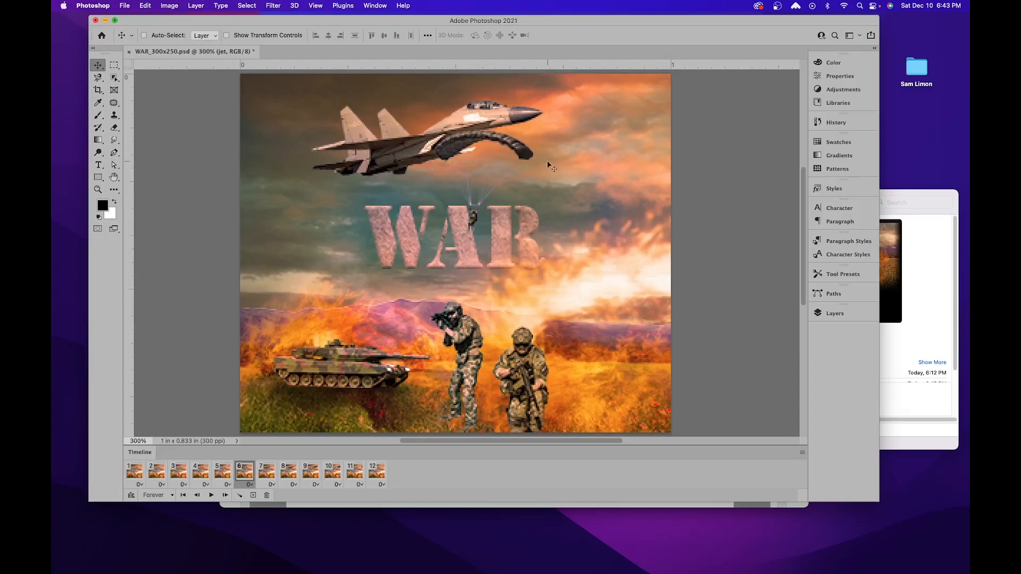
click(133, 477)
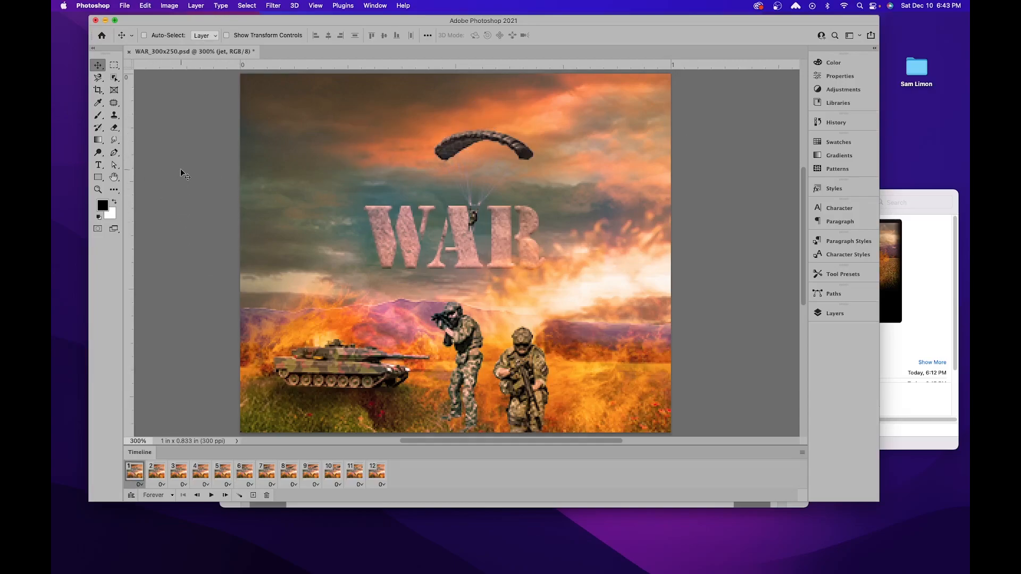
click(157, 477)
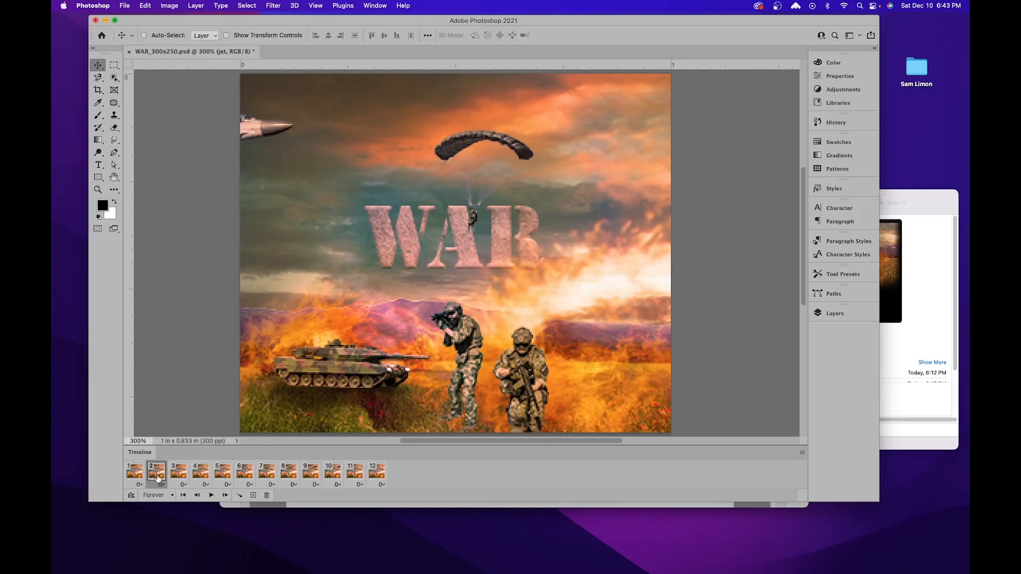
click(184, 473)
click(199, 475)
click(222, 474)
click(245, 475)
click(265, 474)
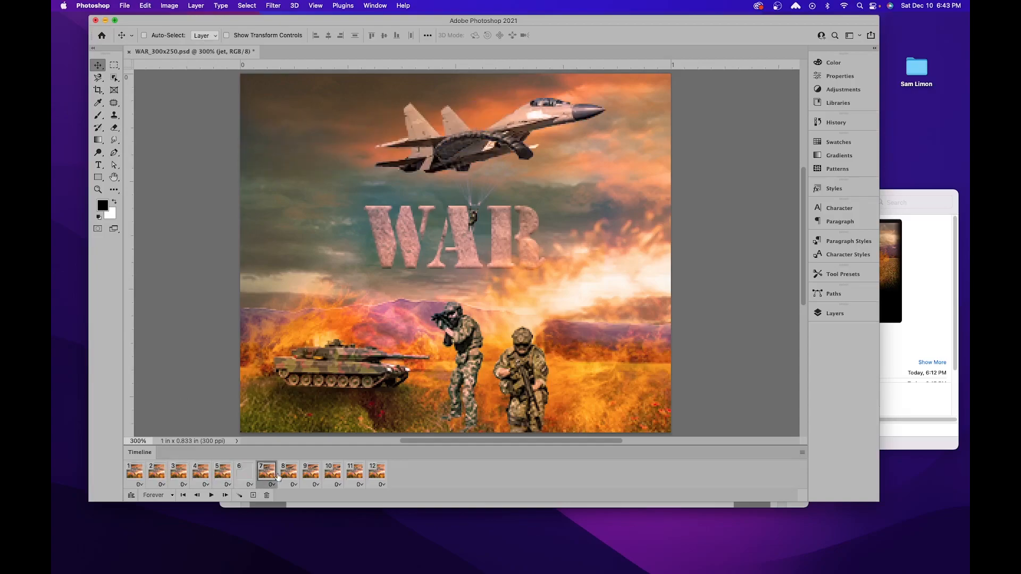
click(302, 478)
click(291, 478)
click(311, 478)
click(333, 477)
click(360, 477)
click(375, 478)
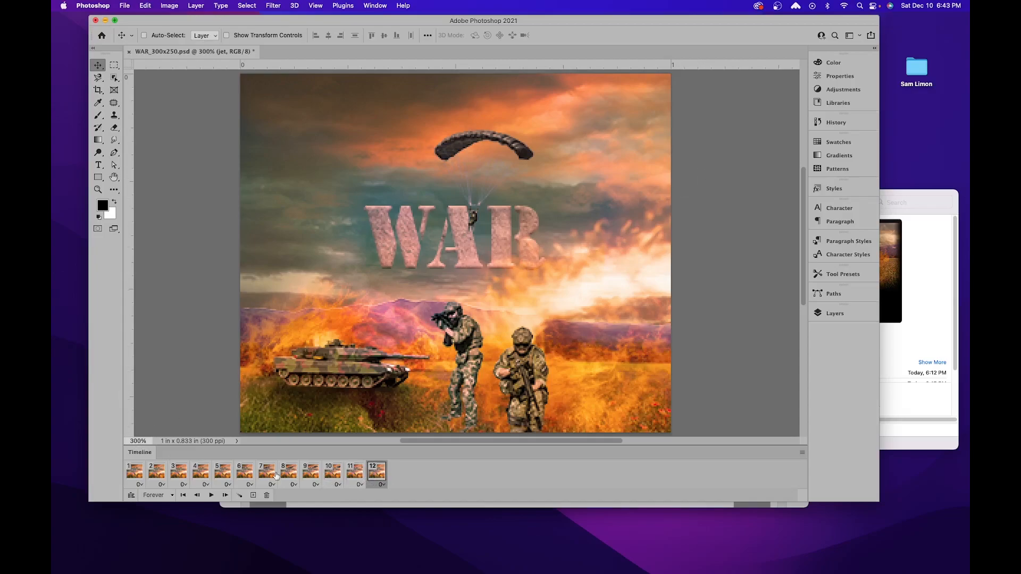
Step: Set the delay of all twelve frames to No delay and play the animation
click(134, 473)
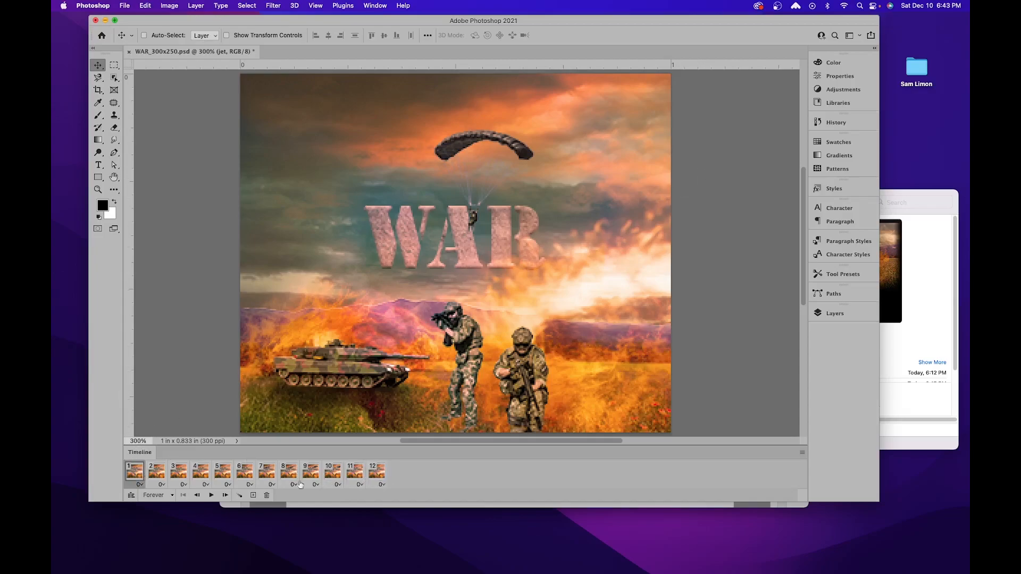
shift+click(380, 472)
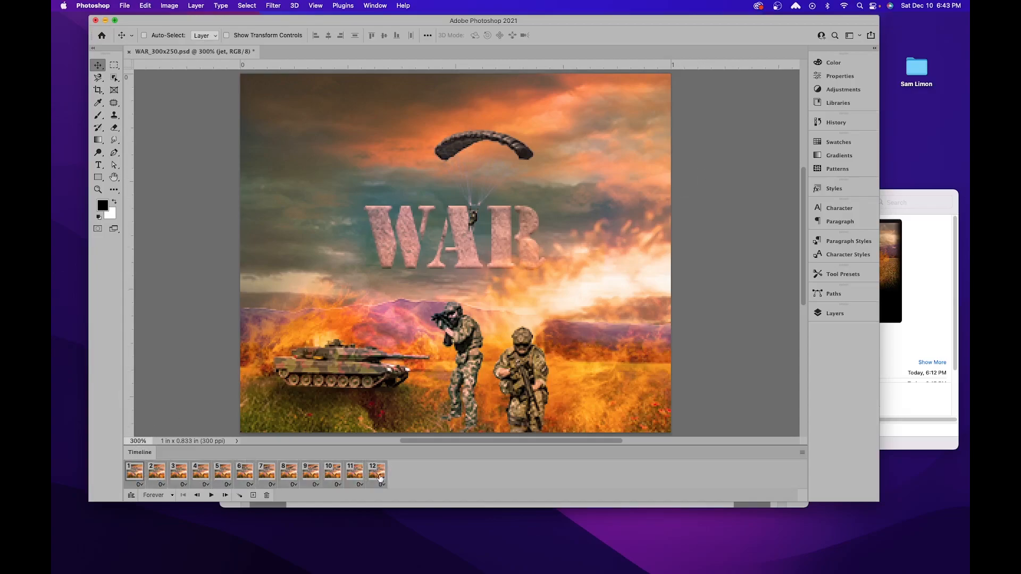
click(139, 485)
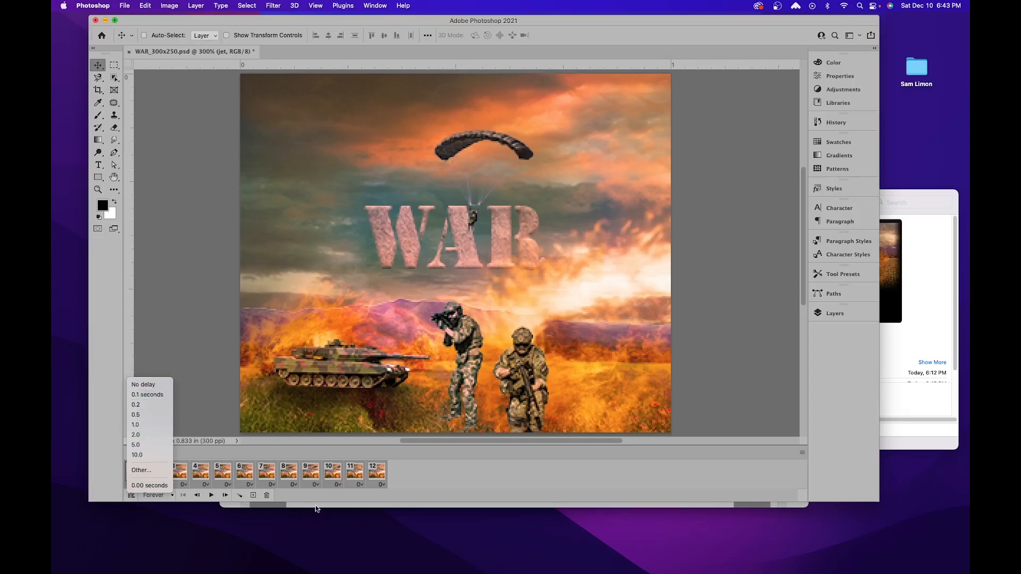
click(157, 386)
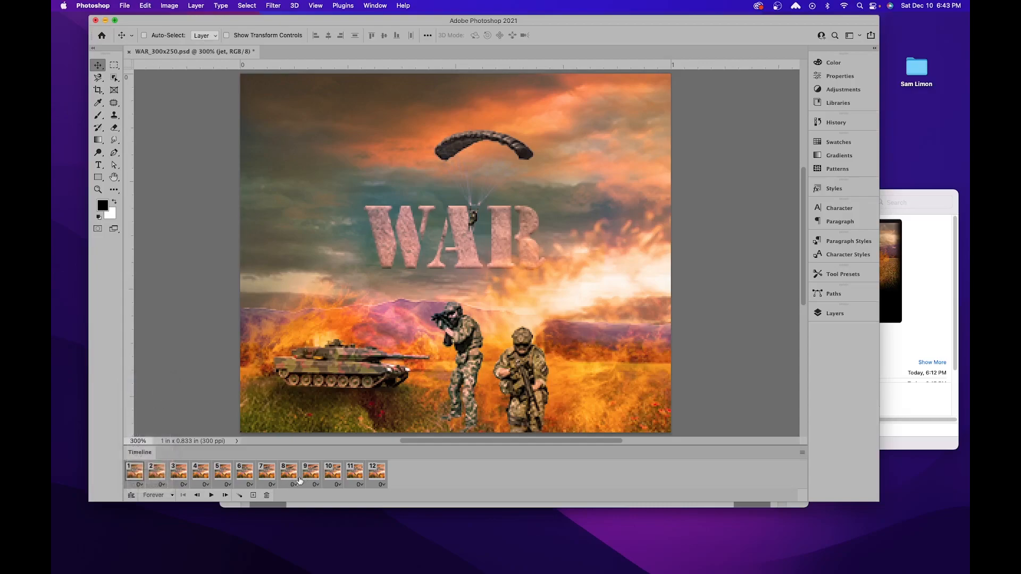
click(212, 496)
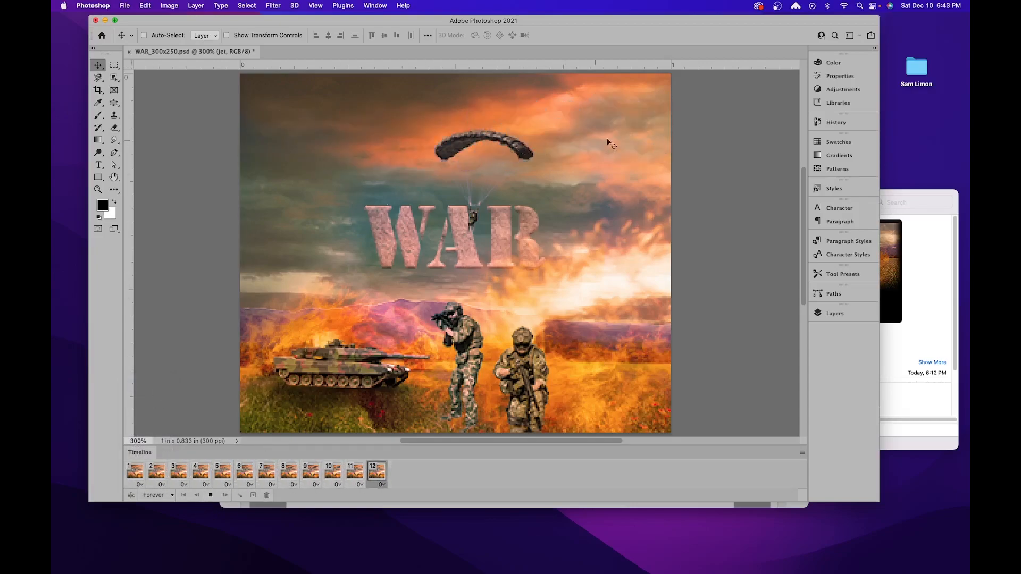
Step: Set the delay of all twelve frames to 0.5 seconds, then play and stop the animation
click(134, 471)
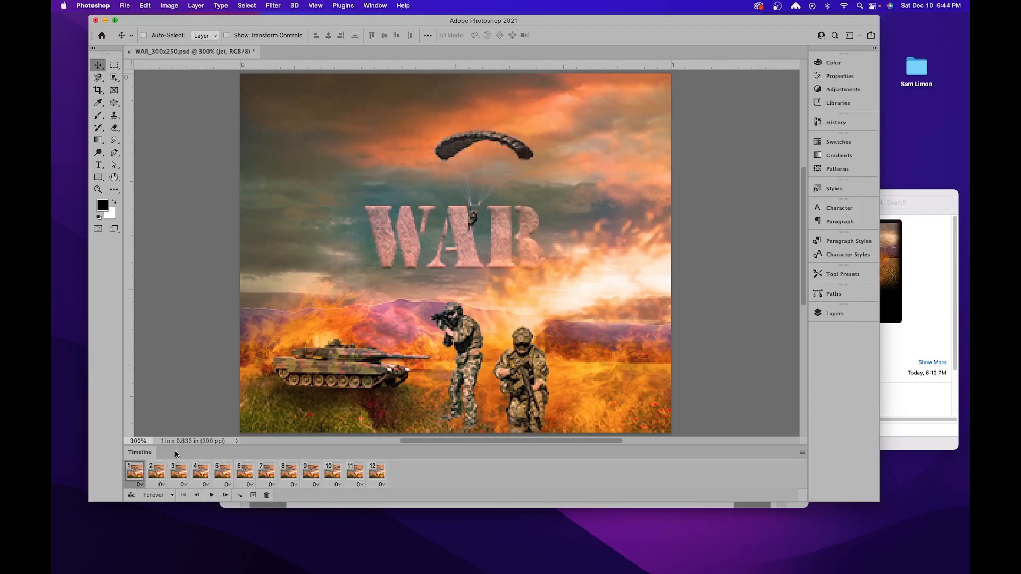
shift+click(378, 473)
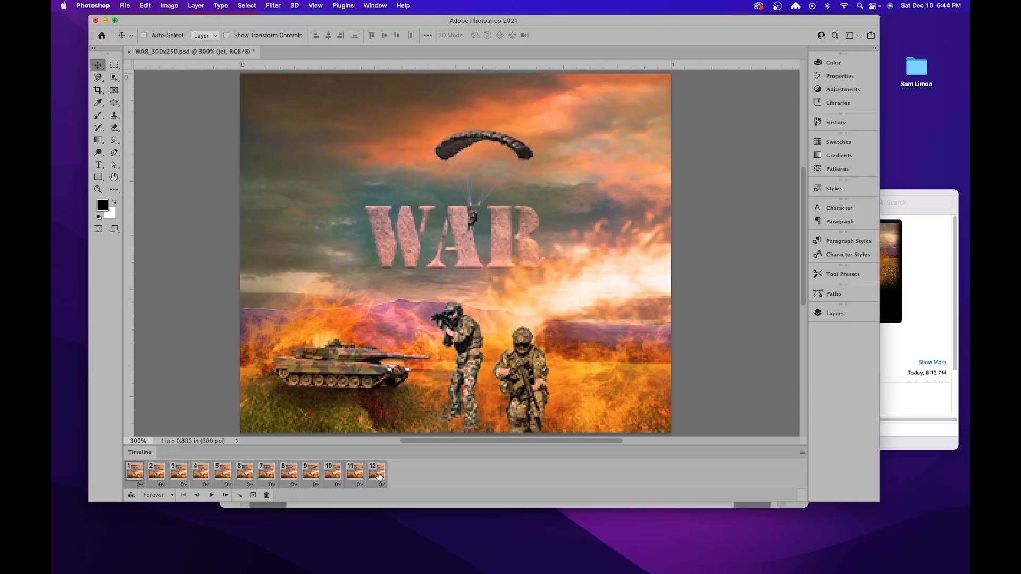
click(140, 485)
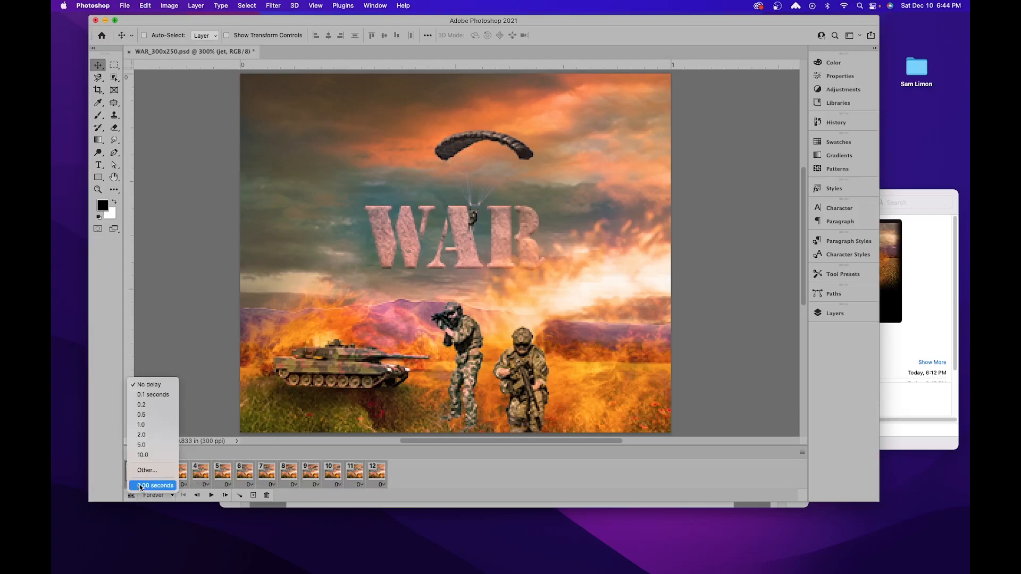
click(145, 415)
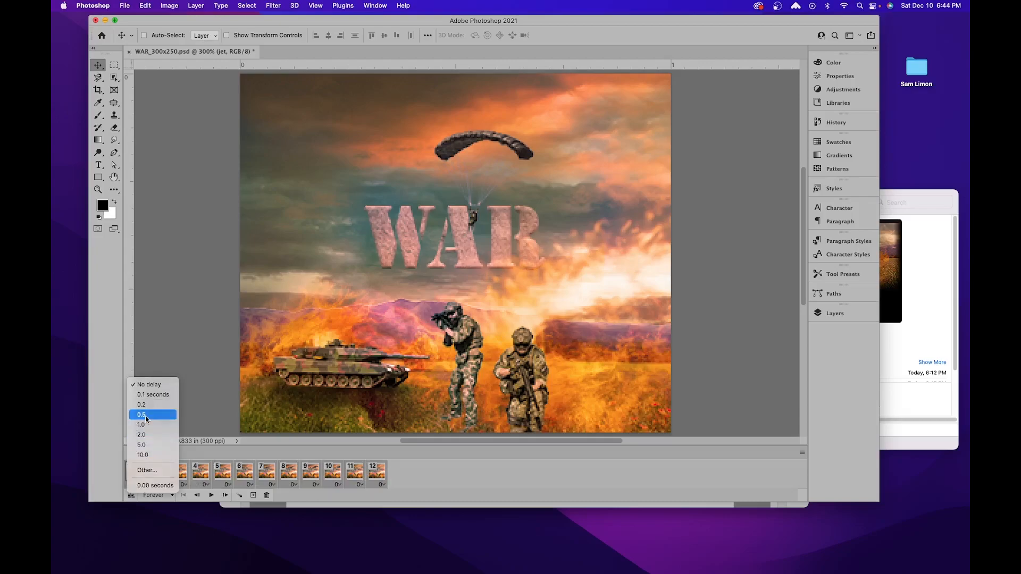
click(211, 495)
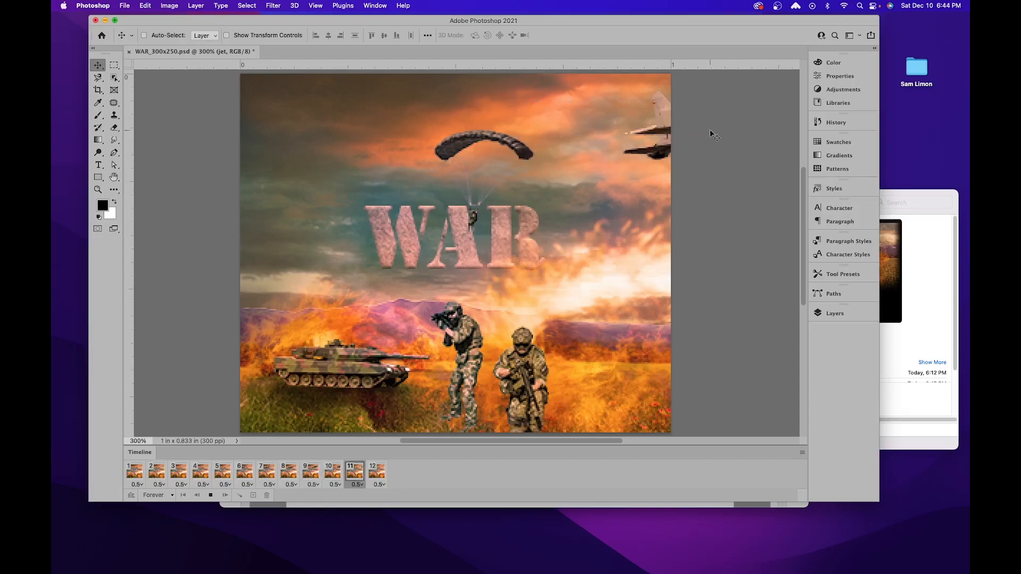
key(space)
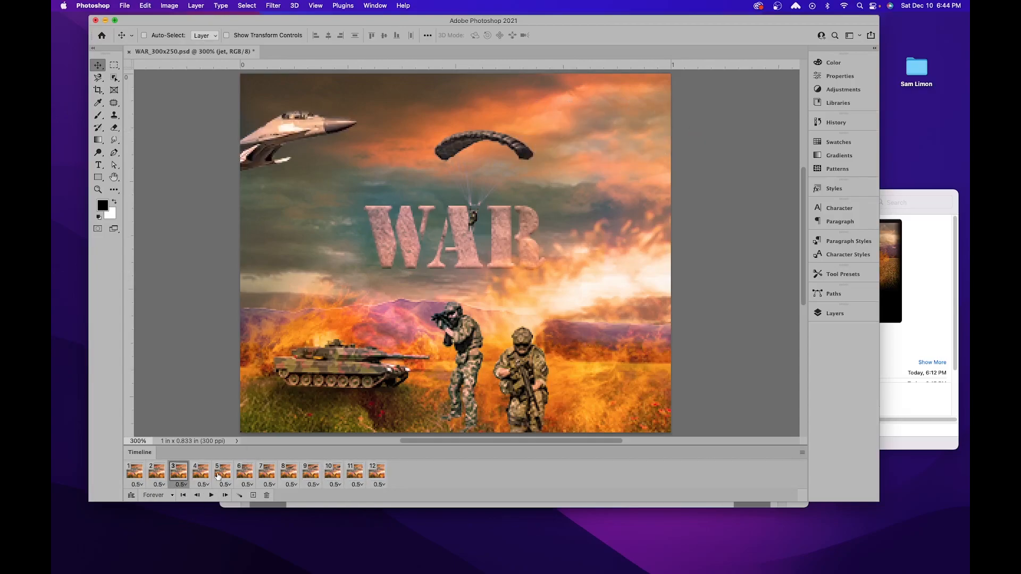
Step: Return all twelve frames to No delay
click(137, 485)
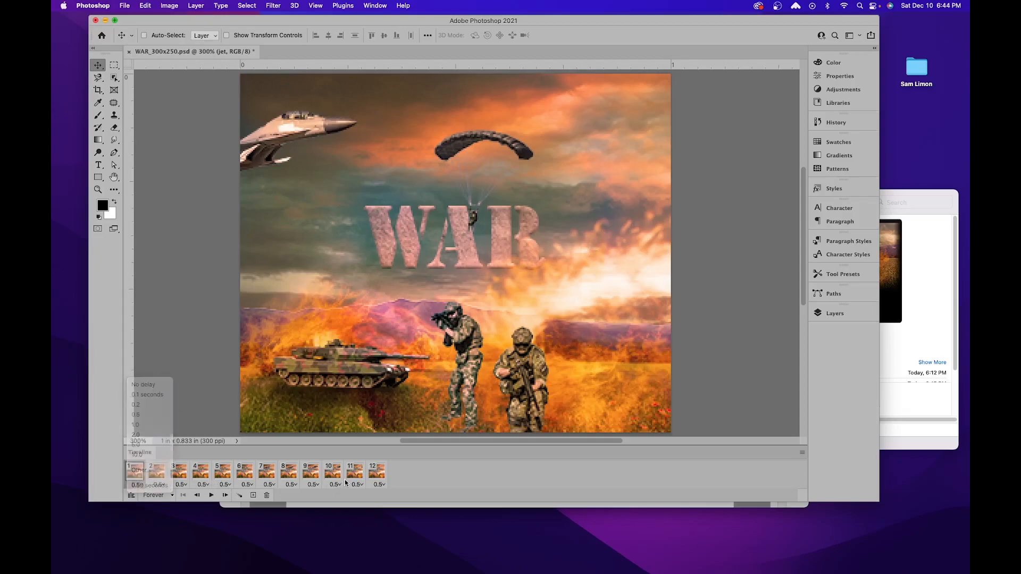
shift+click(376, 480)
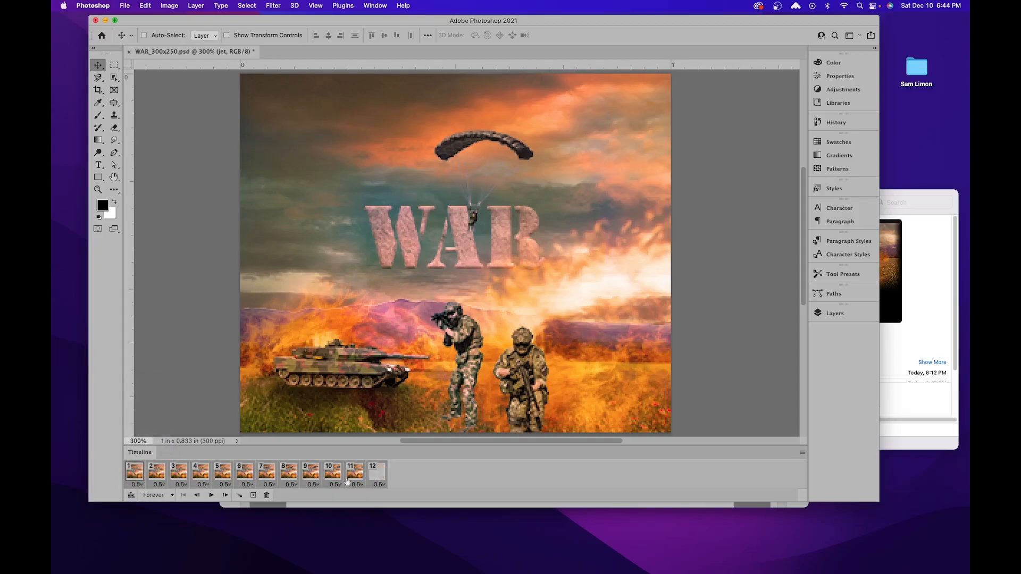
click(181, 485)
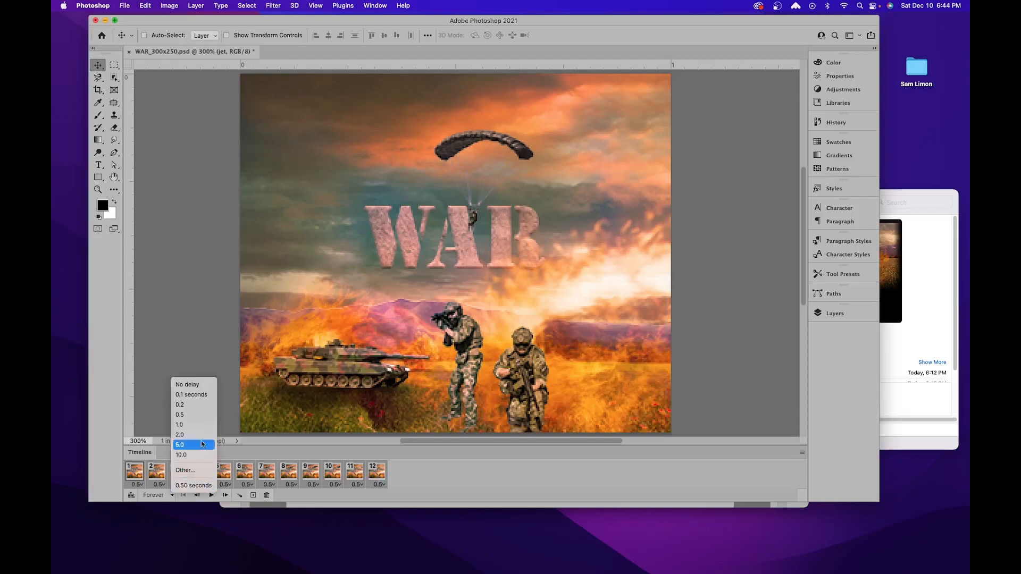
click(191, 387)
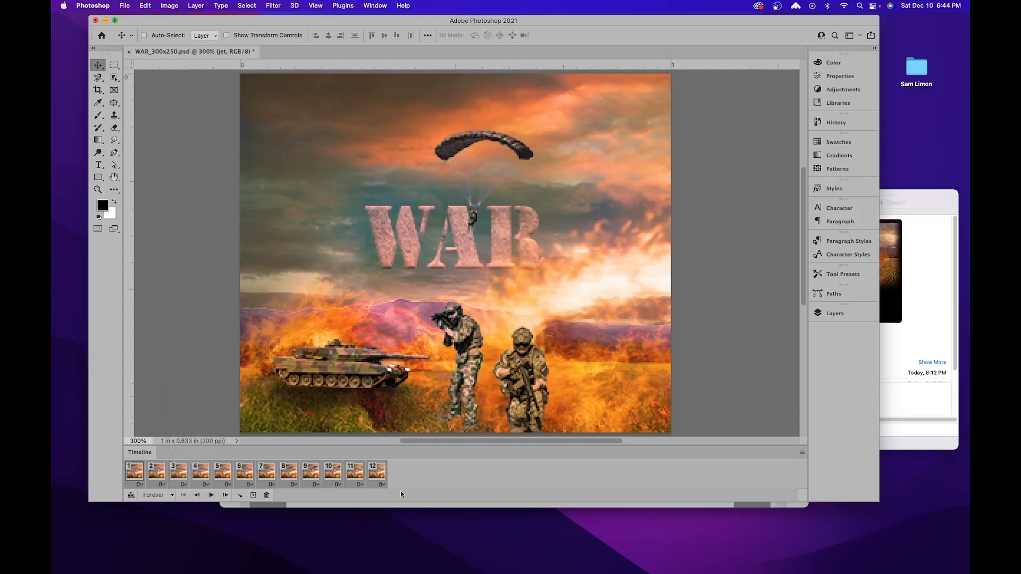
Step: Try a 5.0 second delay on all twelve frames and play the animation
click(272, 485)
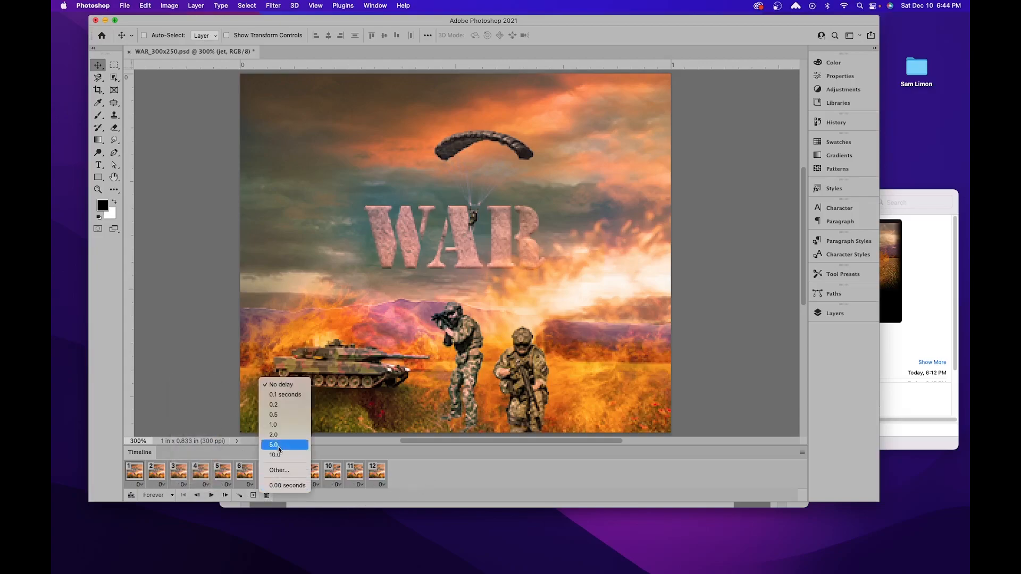
click(275, 445)
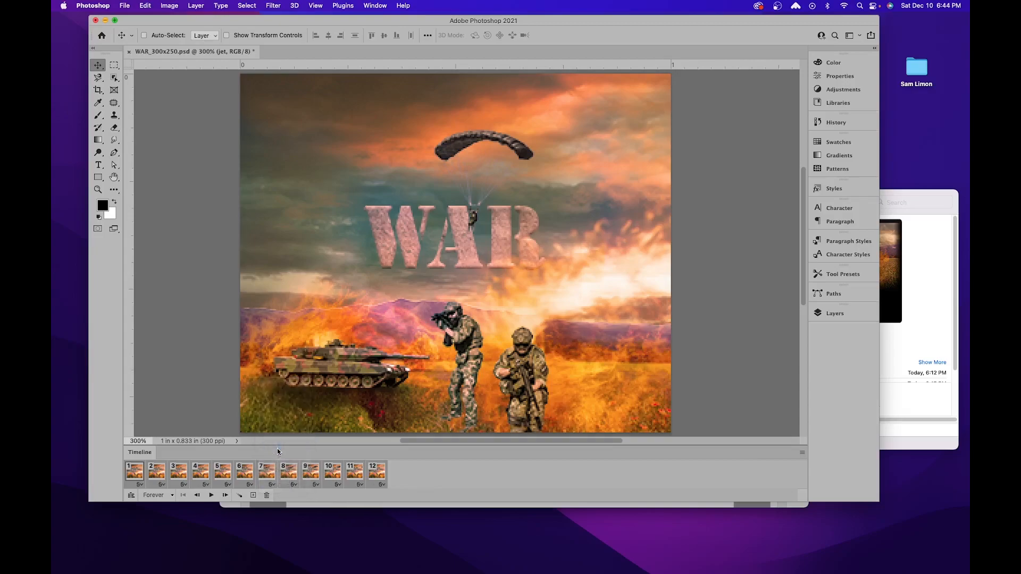
click(210, 496)
click(209, 496)
click(211, 496)
Step: Select frames 1 to 12 and change their delay to No delay
click(137, 478)
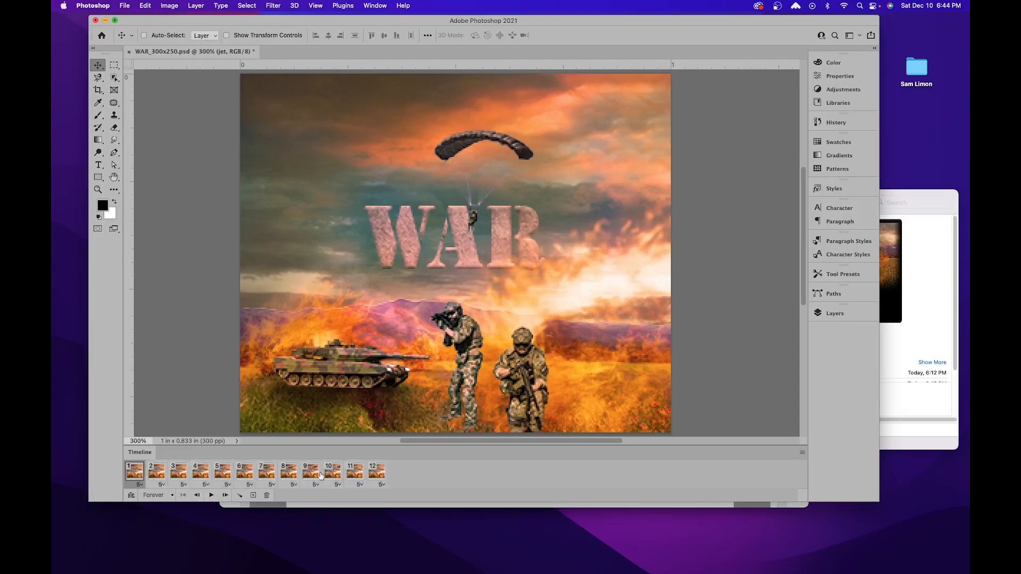
shift+click(376, 472)
click(360, 485)
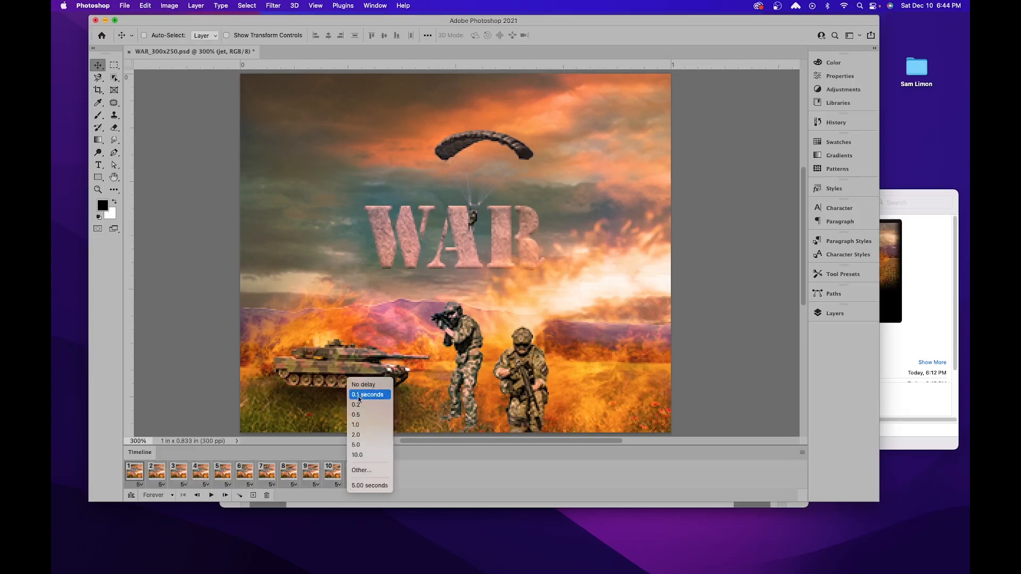
click(364, 385)
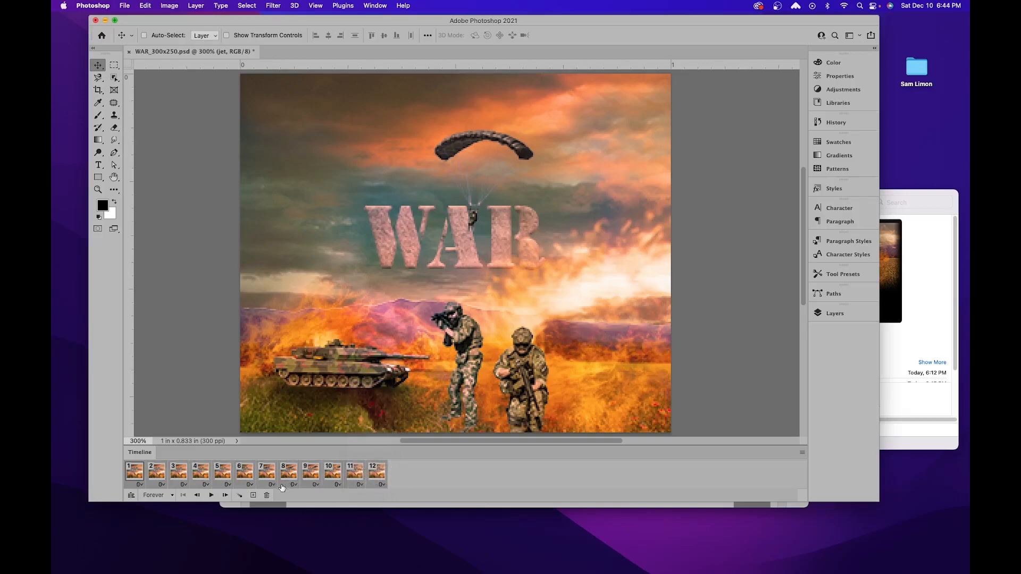
click(374, 484)
click(347, 485)
click(340, 485)
click(454, 483)
Step: Give only frame 5 a 5.0 second delay and play the animation from frame 1
click(158, 477)
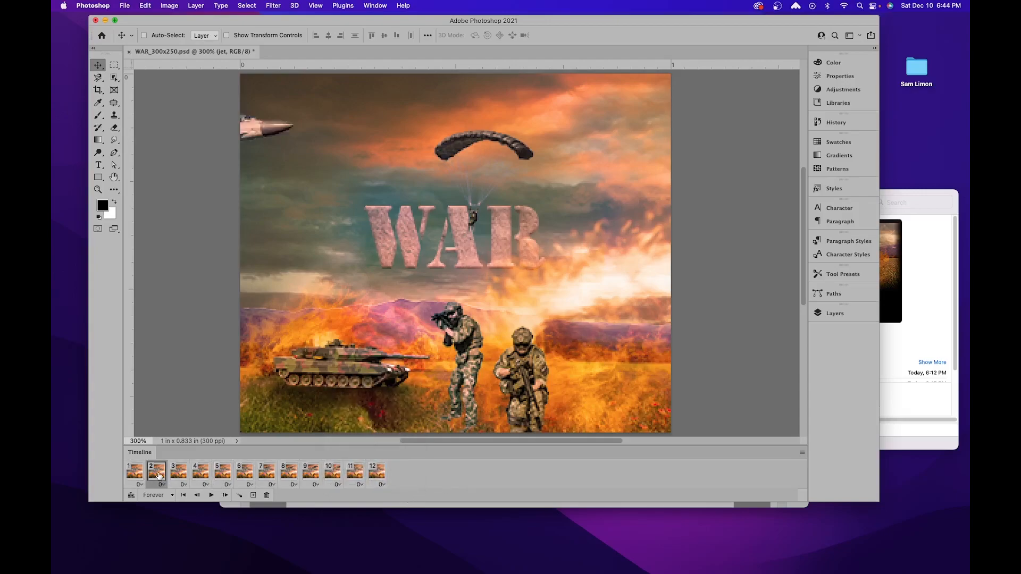
click(175, 476)
click(200, 476)
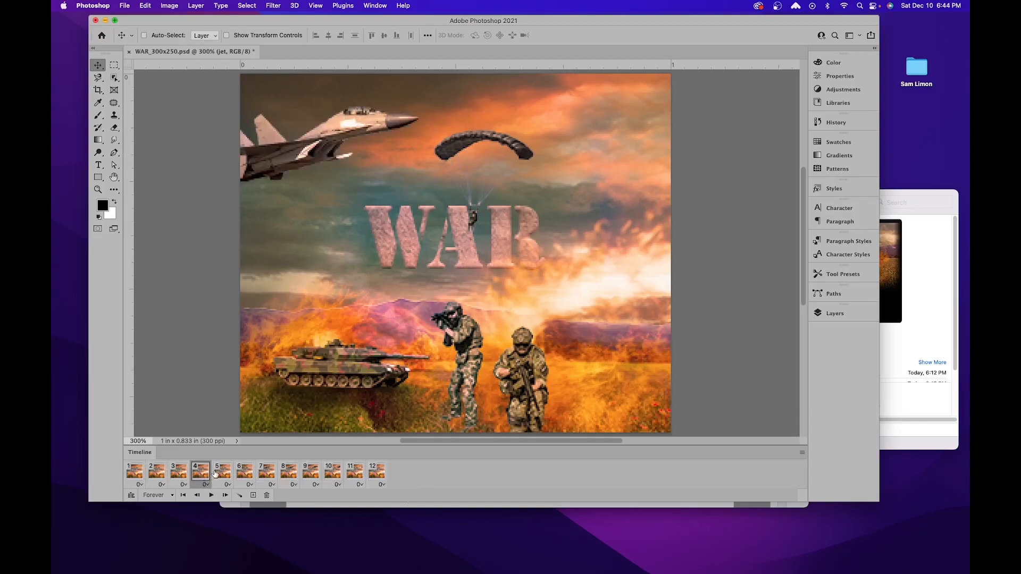
click(221, 473)
click(228, 485)
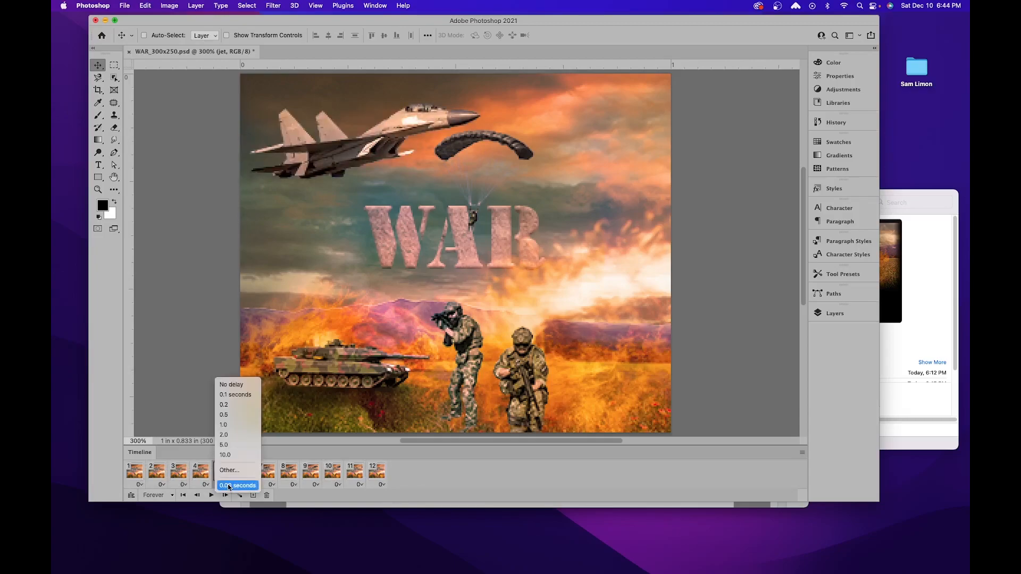
click(229, 444)
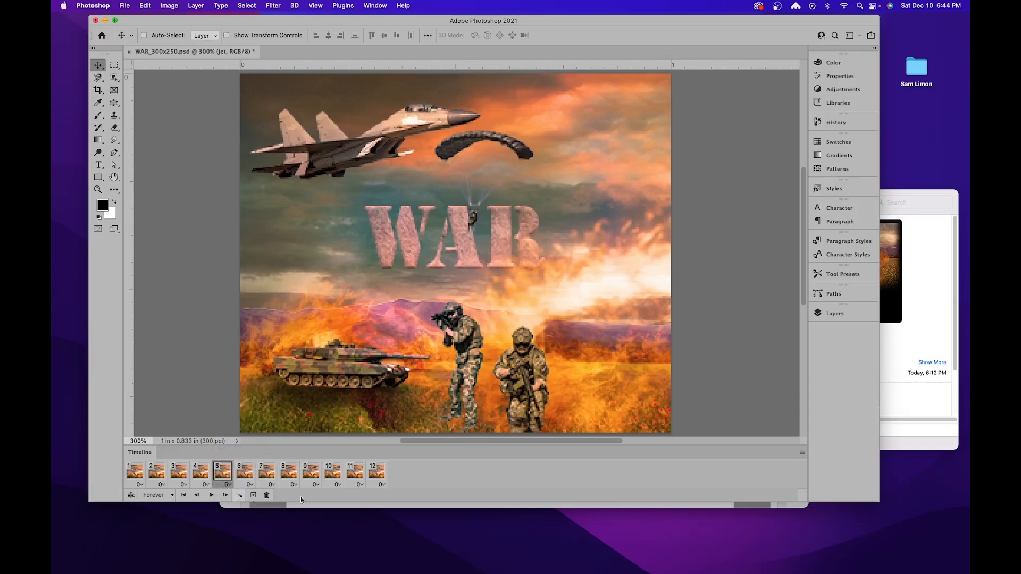
click(135, 475)
click(211, 496)
click(212, 495)
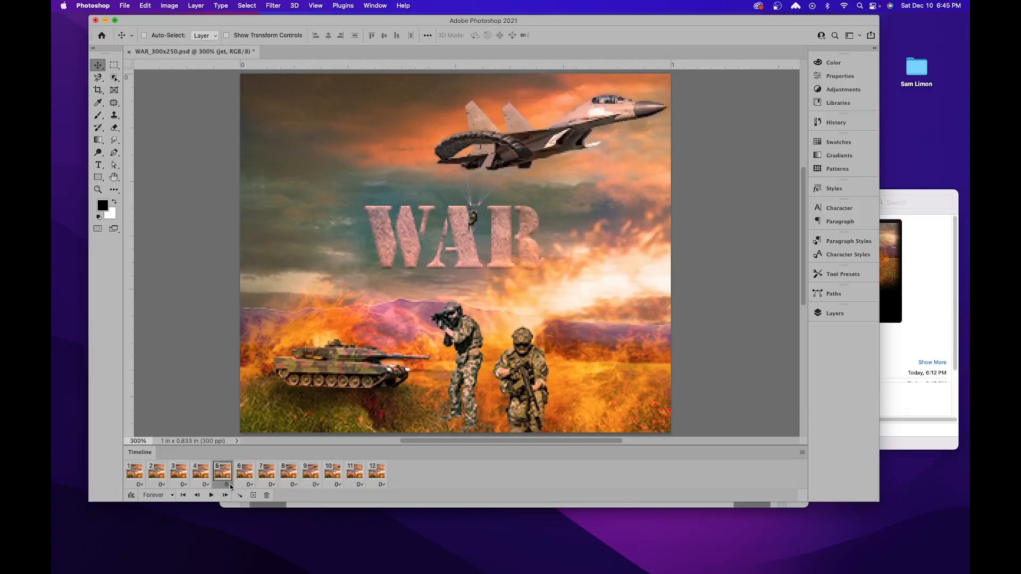
Step: Set frame 5's delay to No delay
click(230, 486)
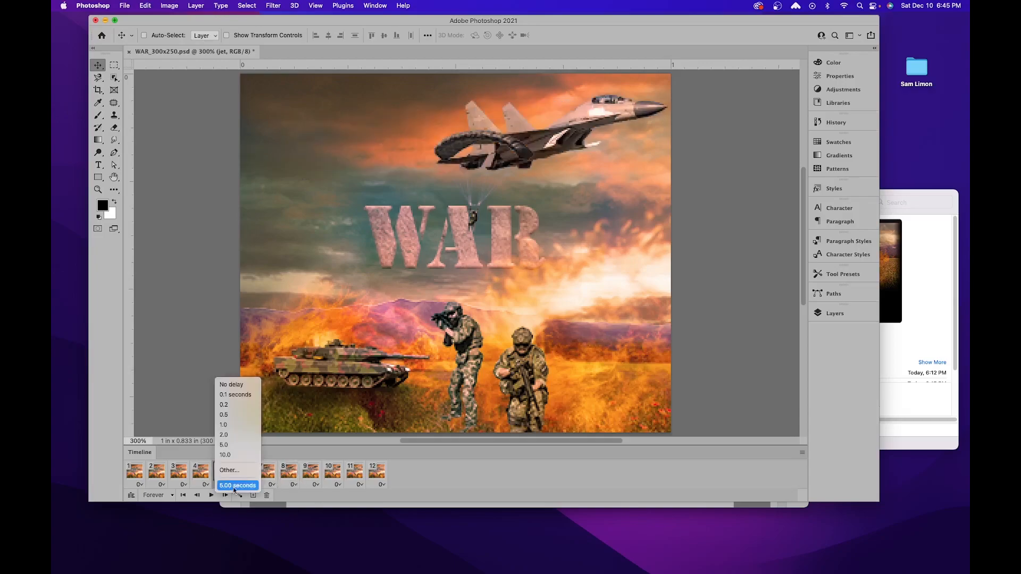
click(238, 385)
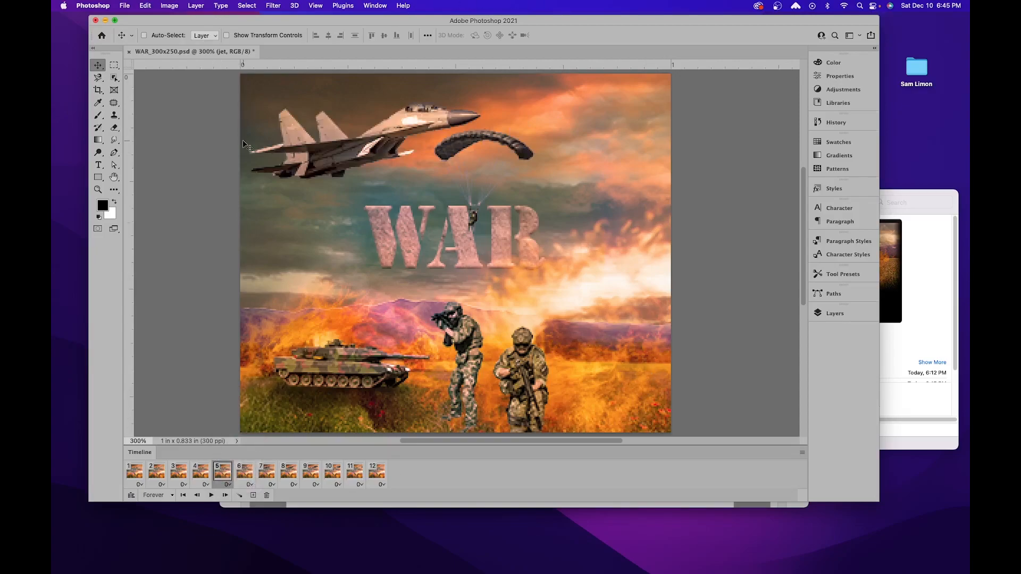
Step: Start a Save for Web (Legacy) export of the banner with the GIF 128 Dithered preset
click(125, 6)
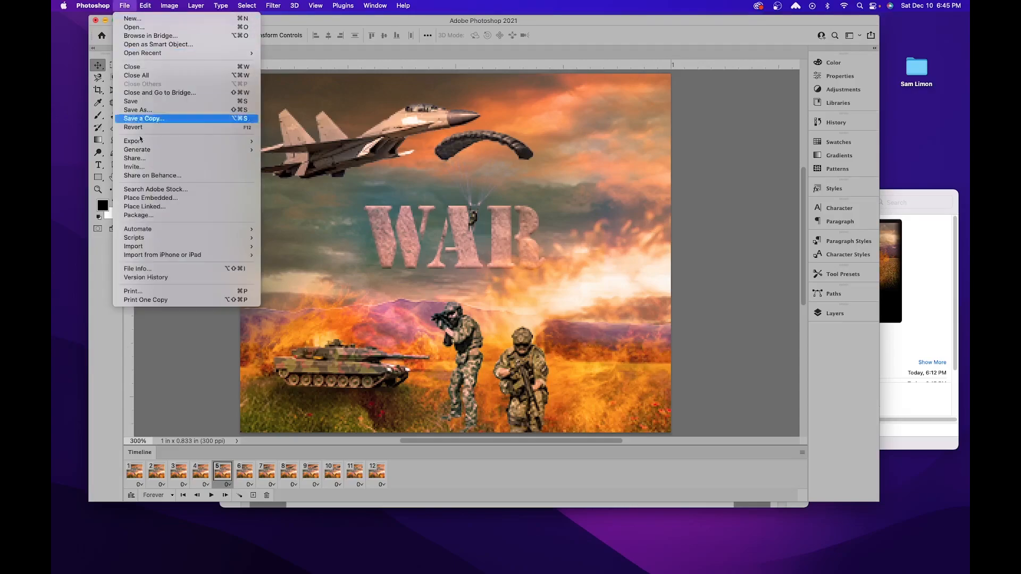
mouse_move(245, 141)
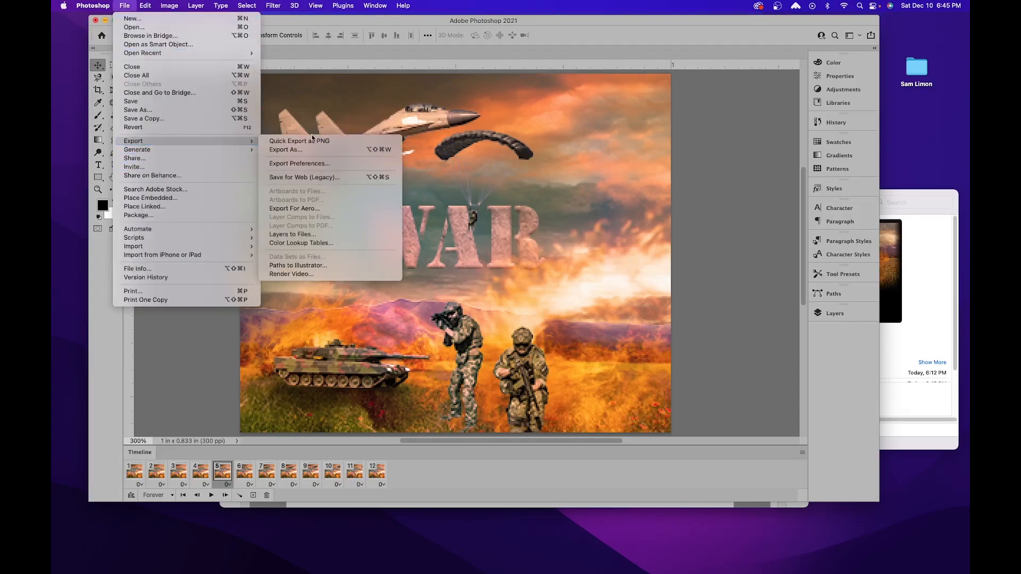
click(321, 178)
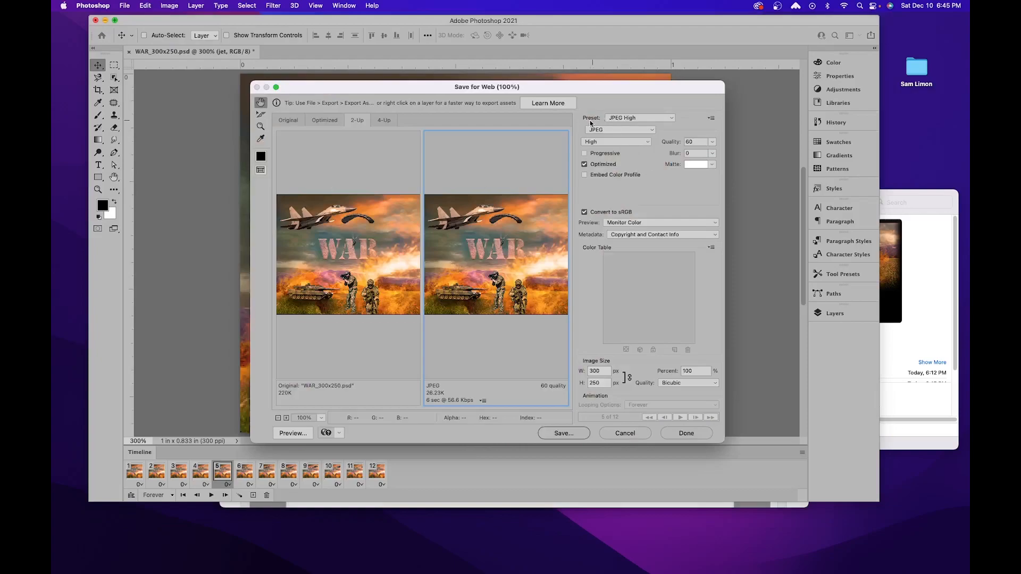
click(641, 121)
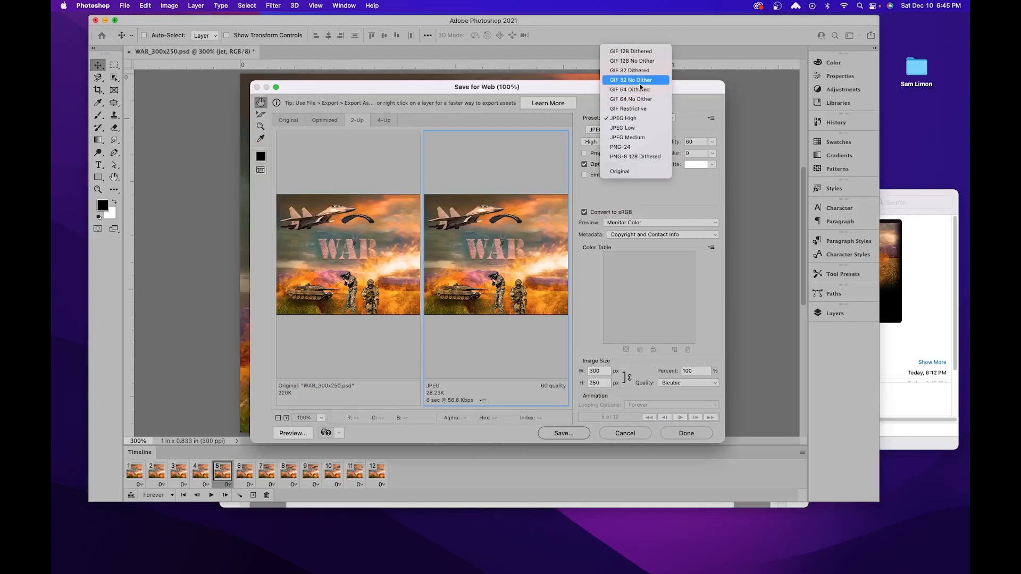
click(636, 51)
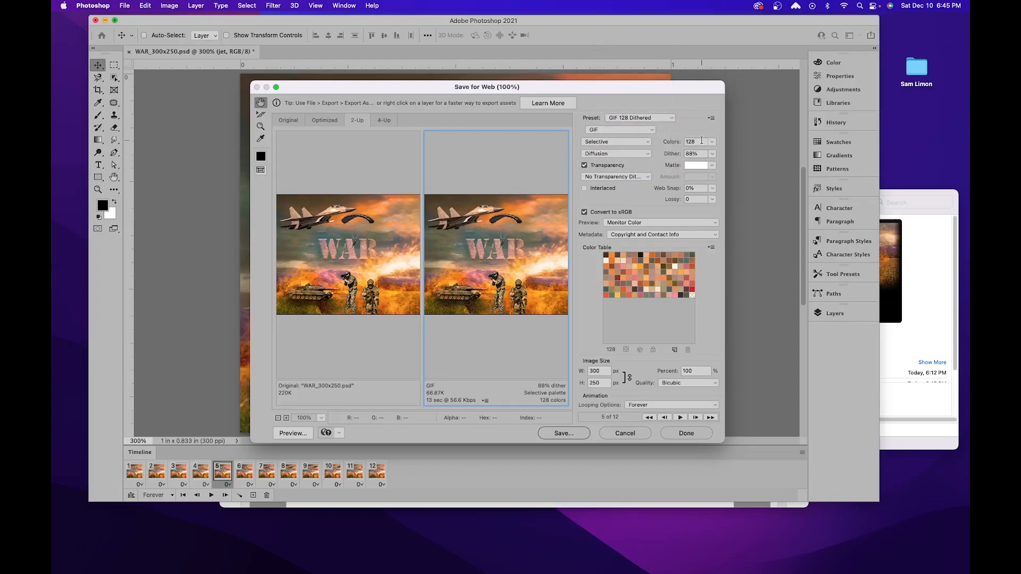
Step: Keep Diffusion dithering and set the GIF's color reduction method to Adaptive
click(648, 153)
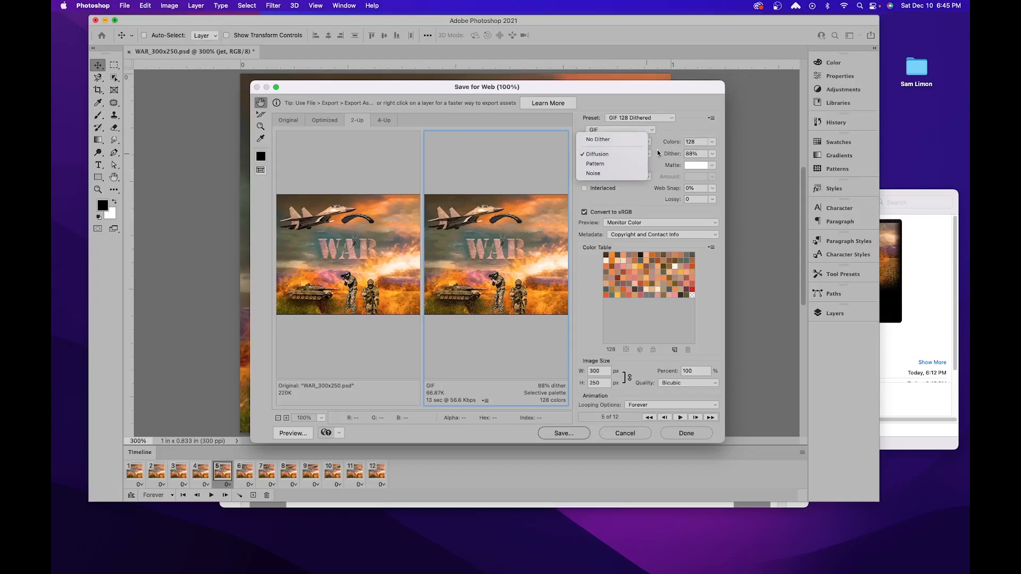
click(605, 154)
click(614, 142)
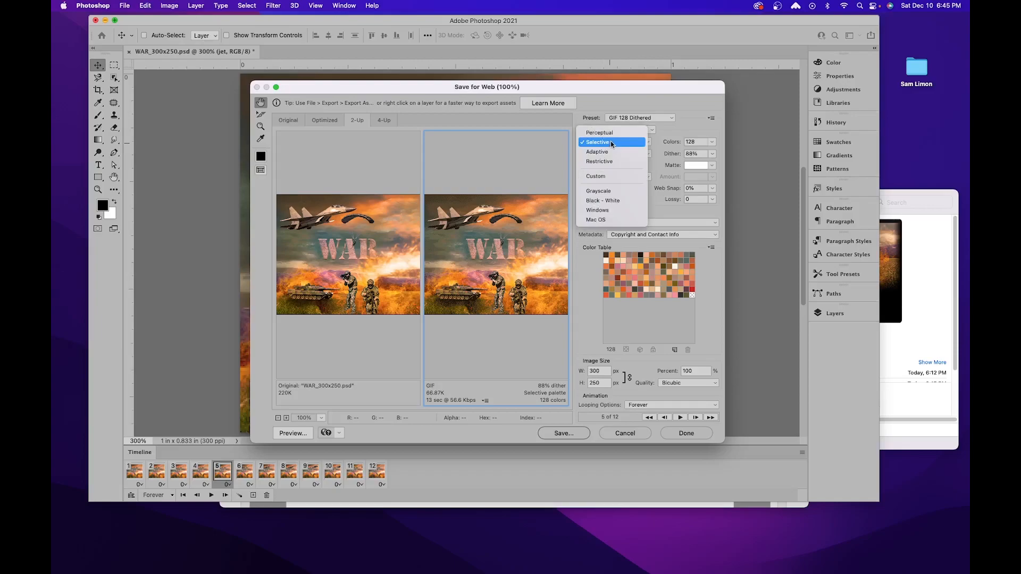
click(606, 153)
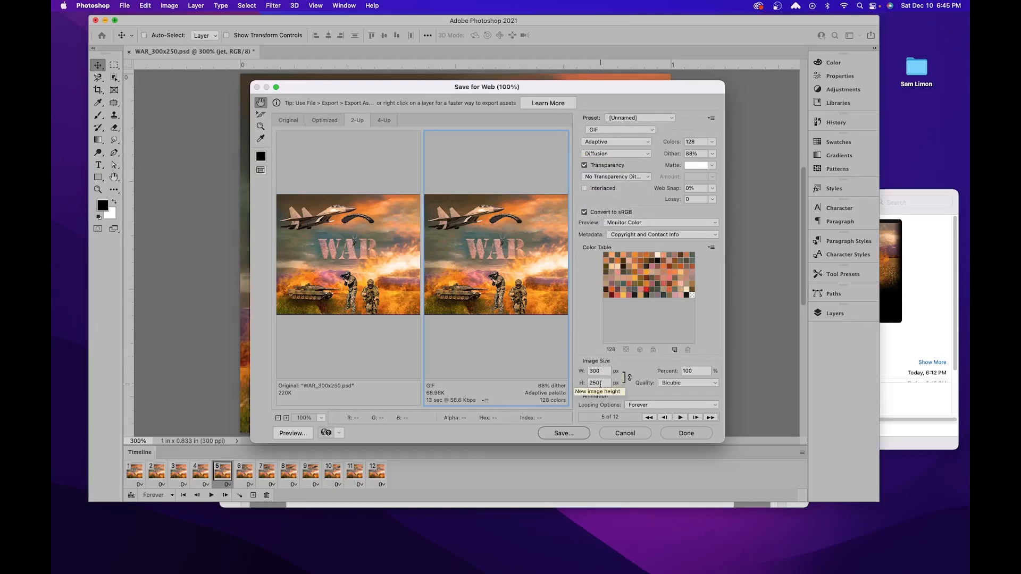
Step: Save the optimized animation as WAR_300x250.gif in the JPG folder inside the digital assets folder's Links folder
click(563, 433)
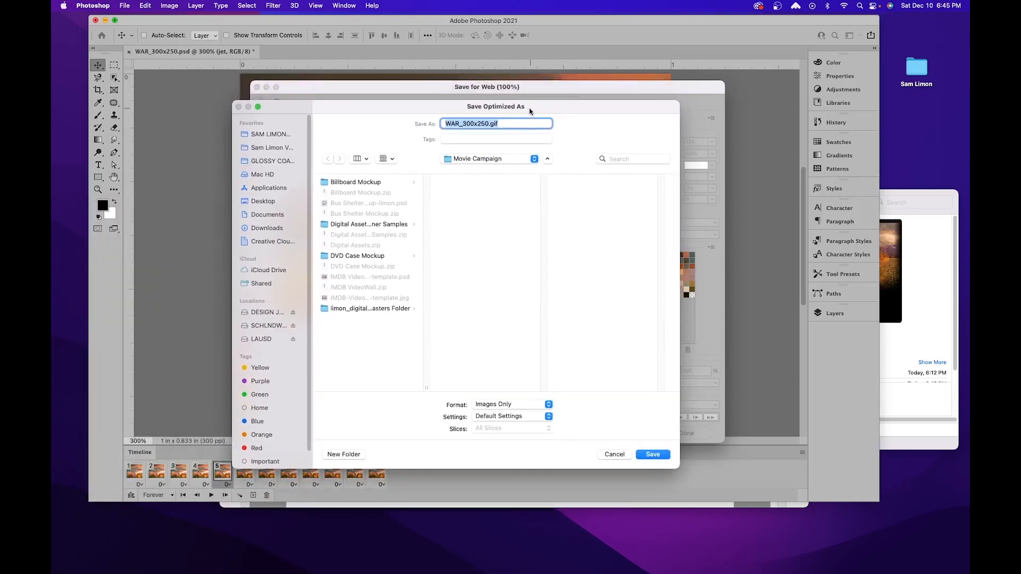
click(385, 309)
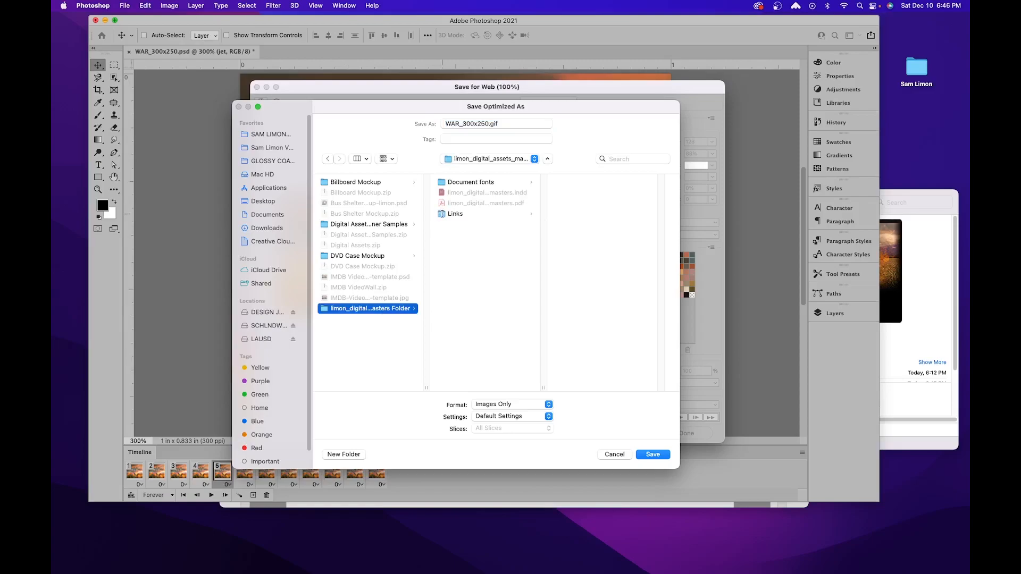
click(448, 215)
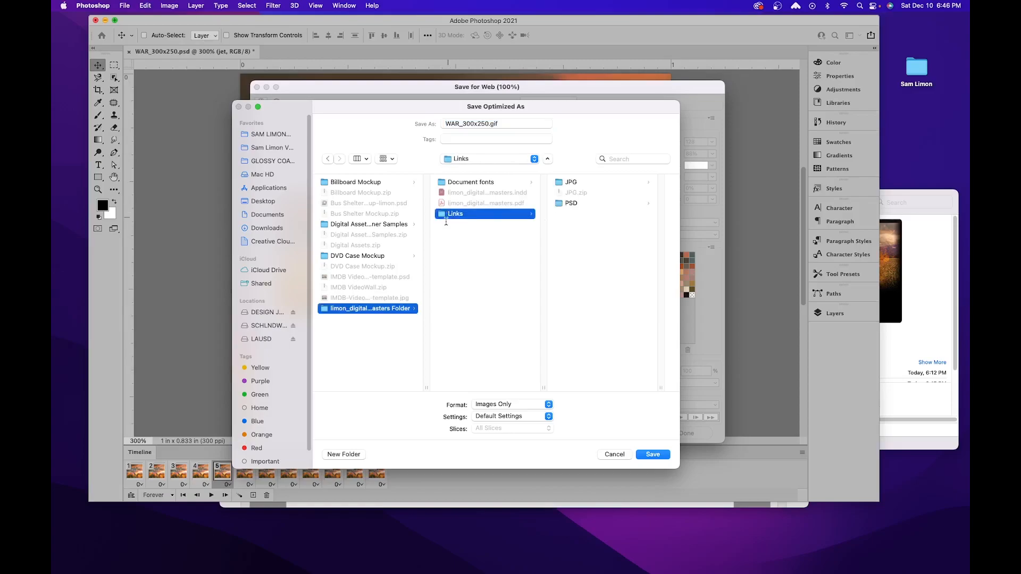
click(570, 182)
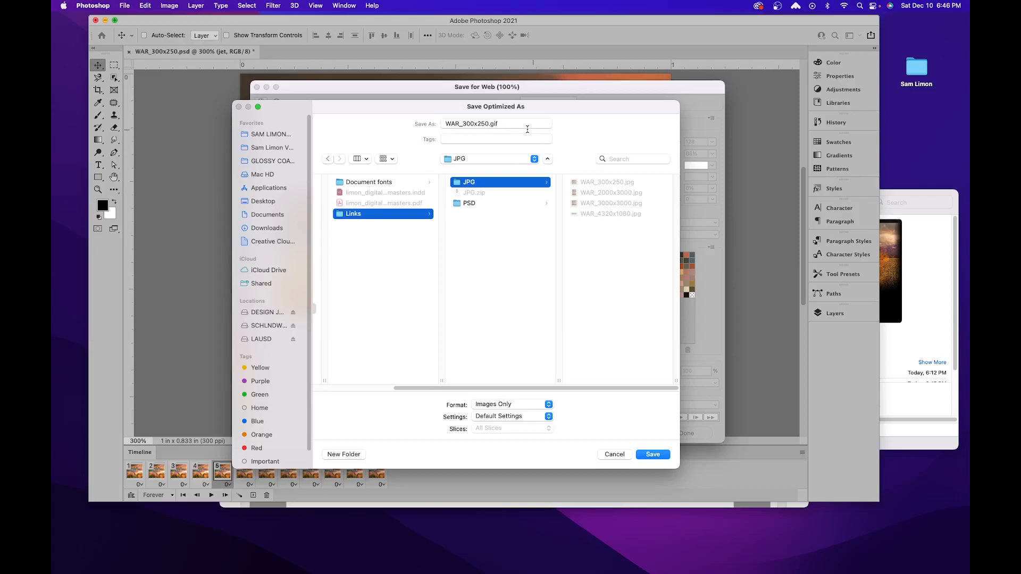
click(654, 453)
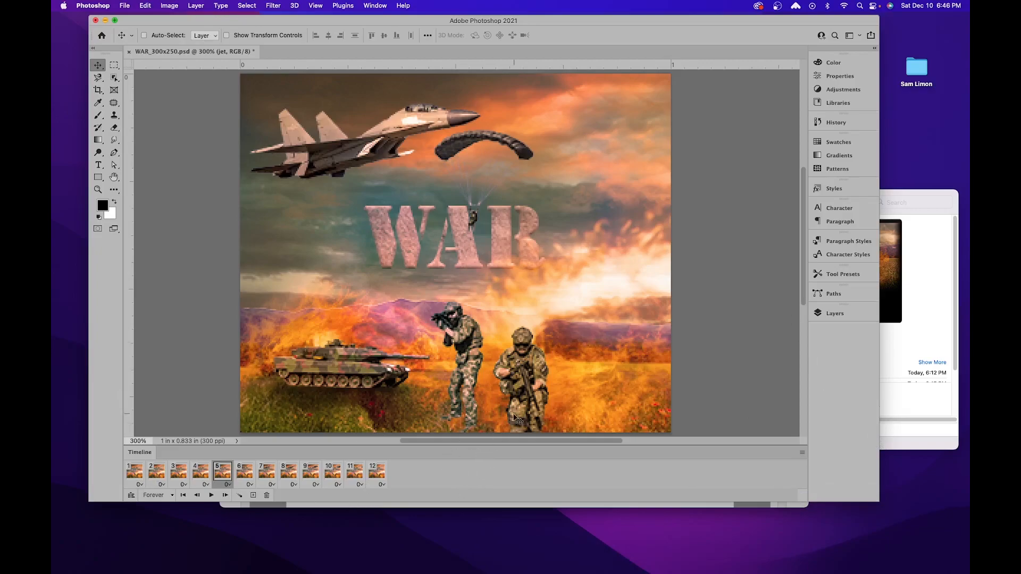
Step: Switch to Finder and locate WAR_300x250.gif in the JPG folder inside the digital assets masters folder's Links folder
click(912, 381)
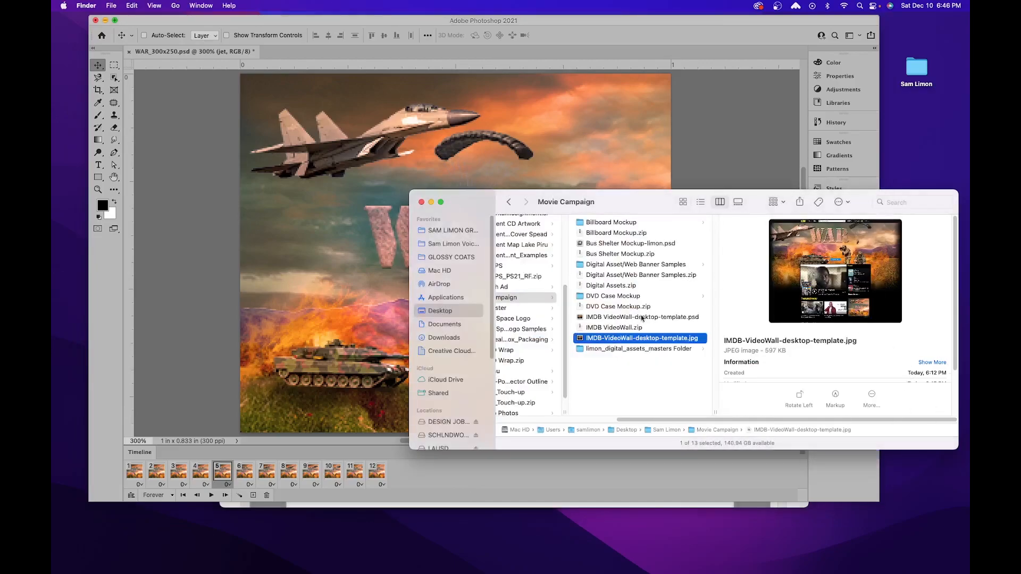
click(617, 352)
click(745, 254)
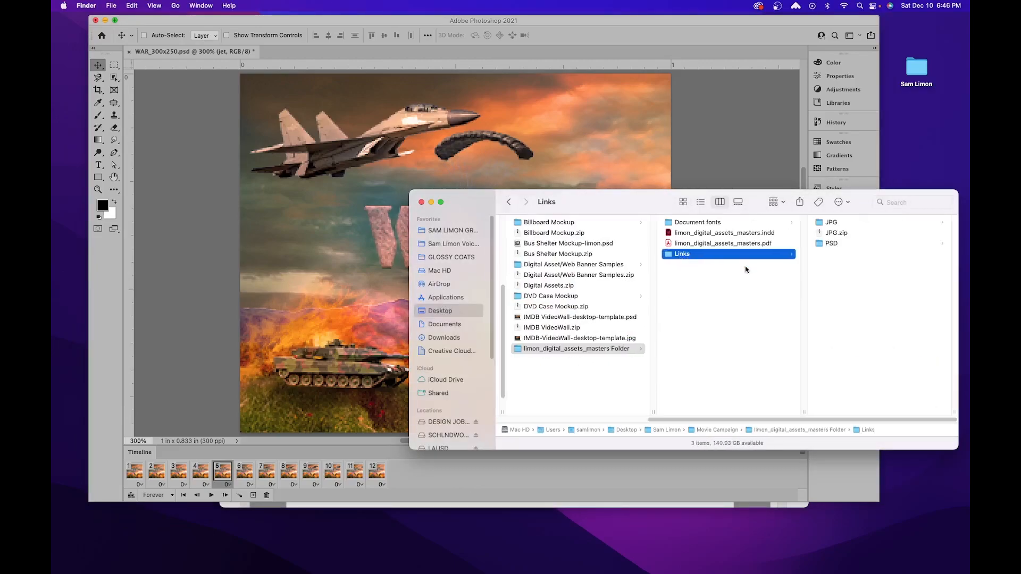
click(847, 223)
click(861, 223)
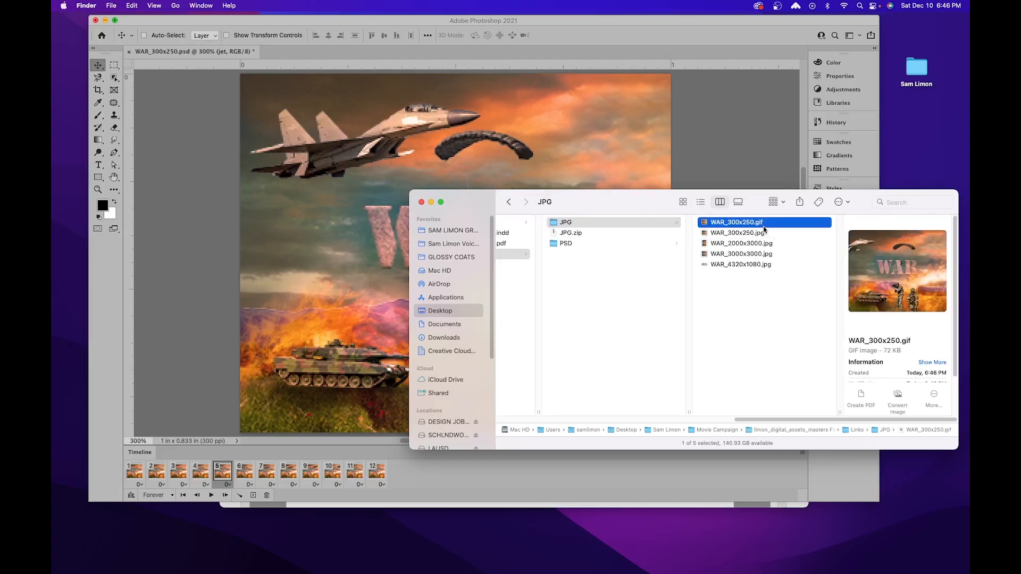
Step: Open WAR_300x250.gif in Chrome to watch the exported animation play
mouse_move(408, 572)
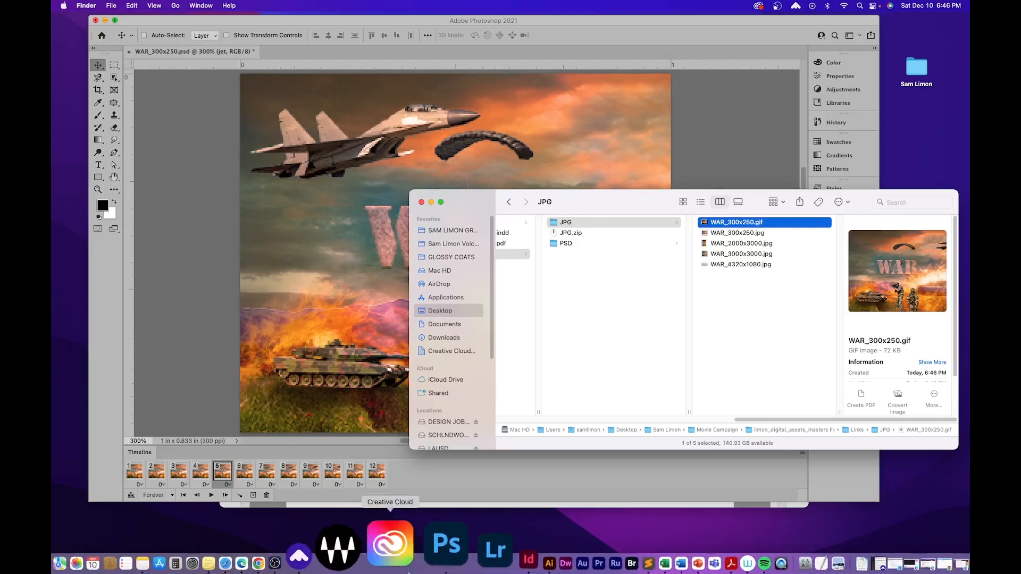
click(340, 550)
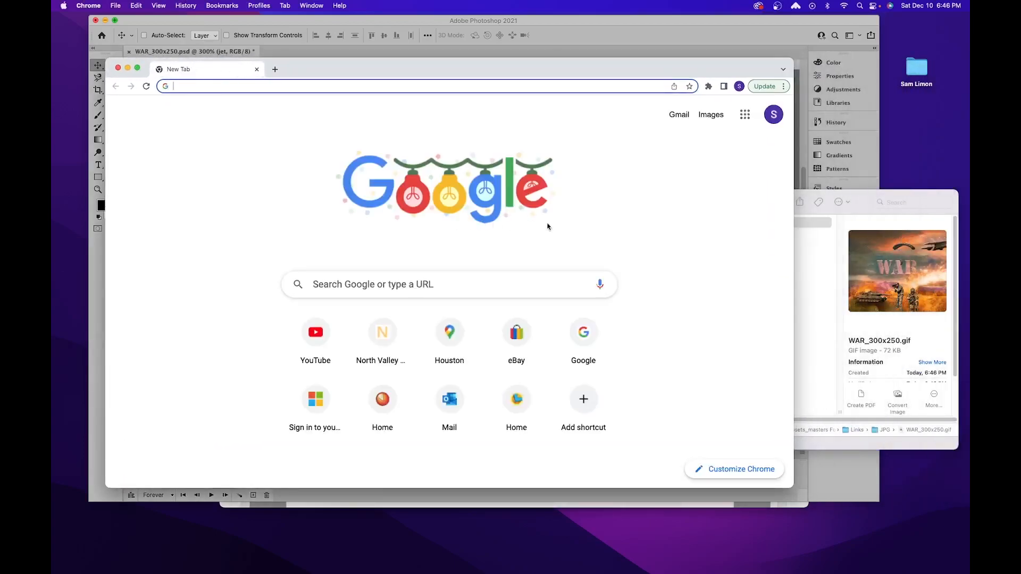
click(819, 251)
drag(755, 226, 225, 125)
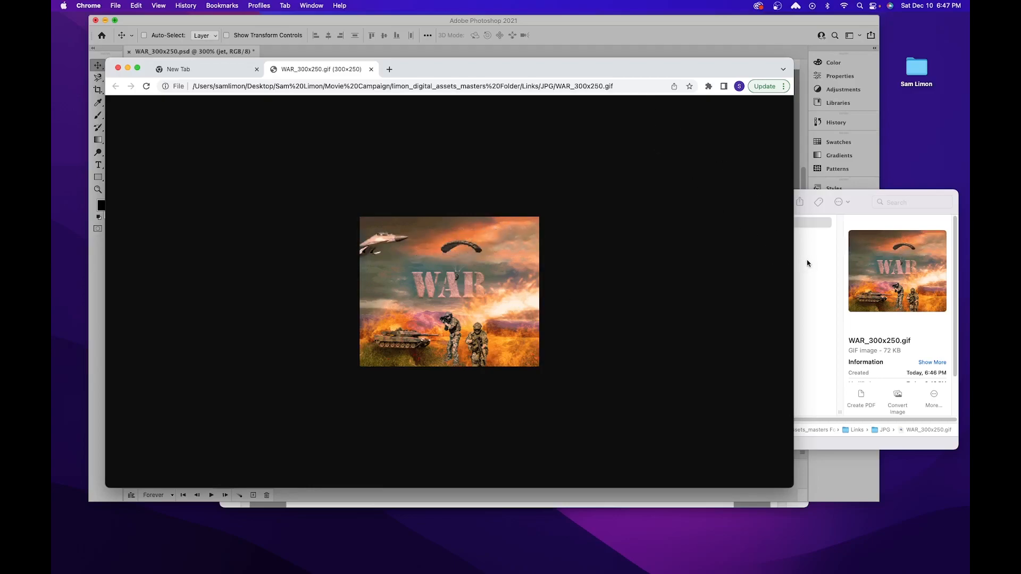
Step: Switch back to Photoshop and set the frame animation's looping option to Once
click(761, 41)
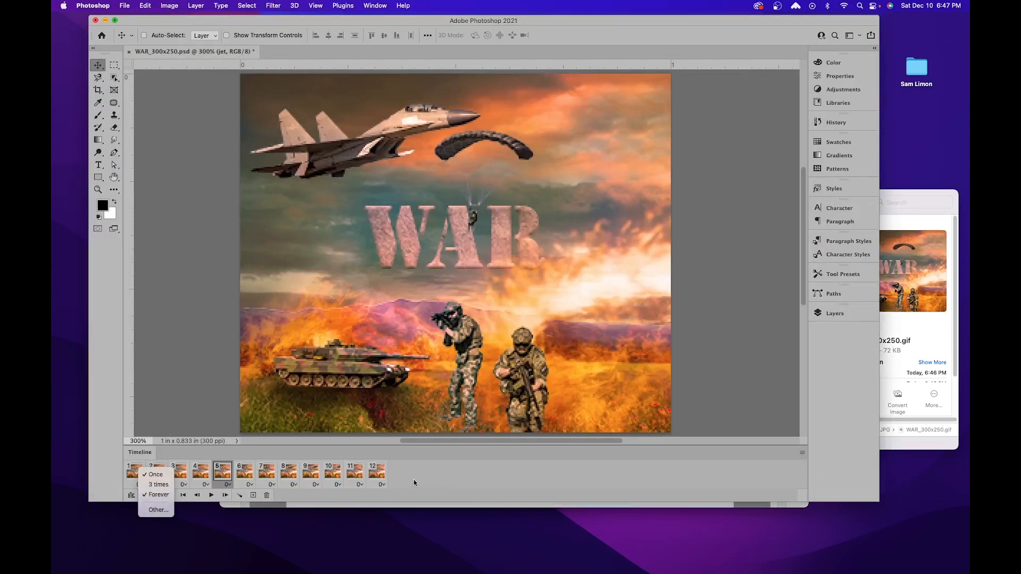
click(171, 495)
click(169, 496)
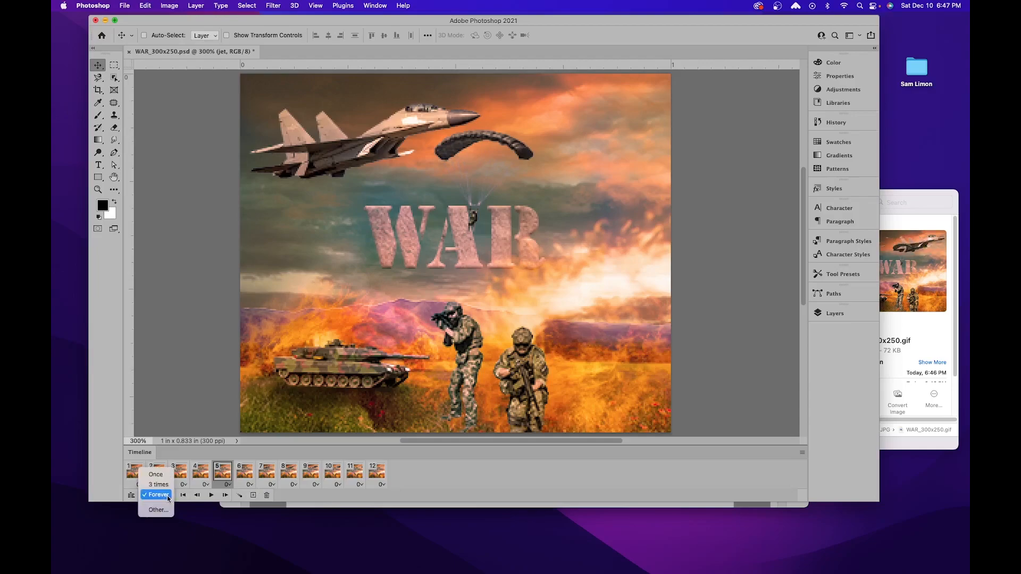
click(159, 475)
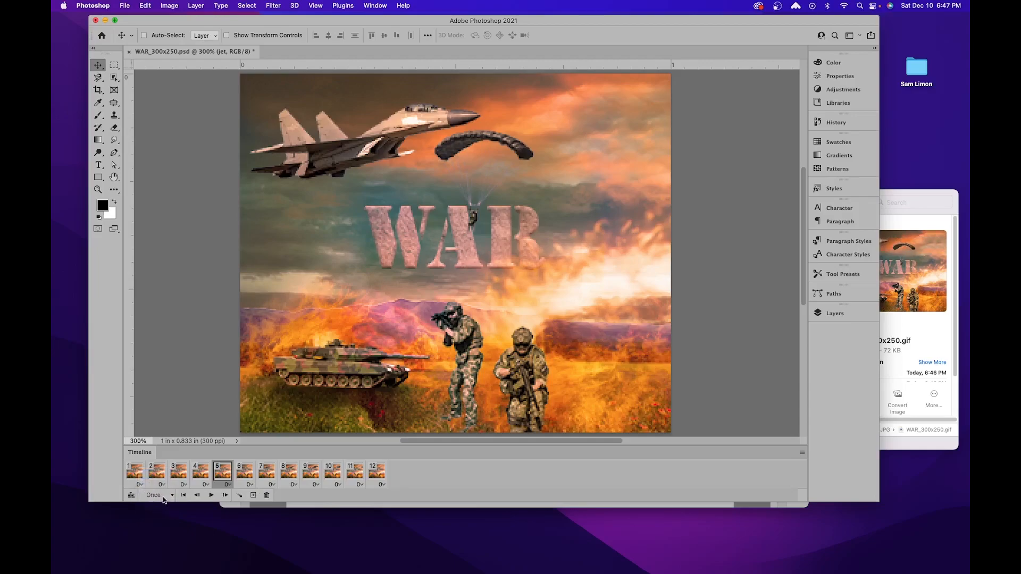
click(167, 496)
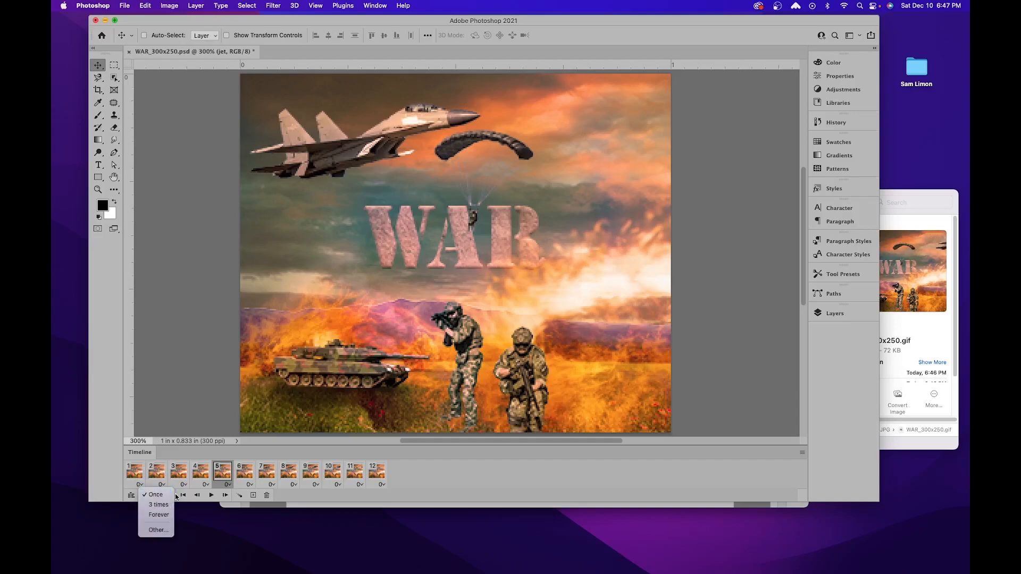
click(418, 483)
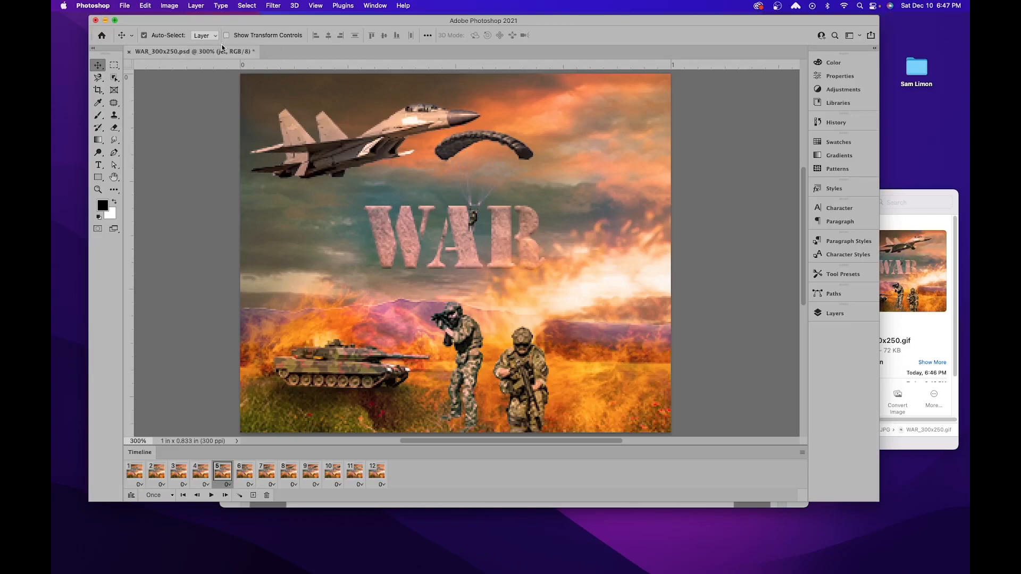
Step: Export the banner again with Save for Web as WAR_300x250.gif in the JPG folder, replacing the existing file
key(super+alt+shift+s)
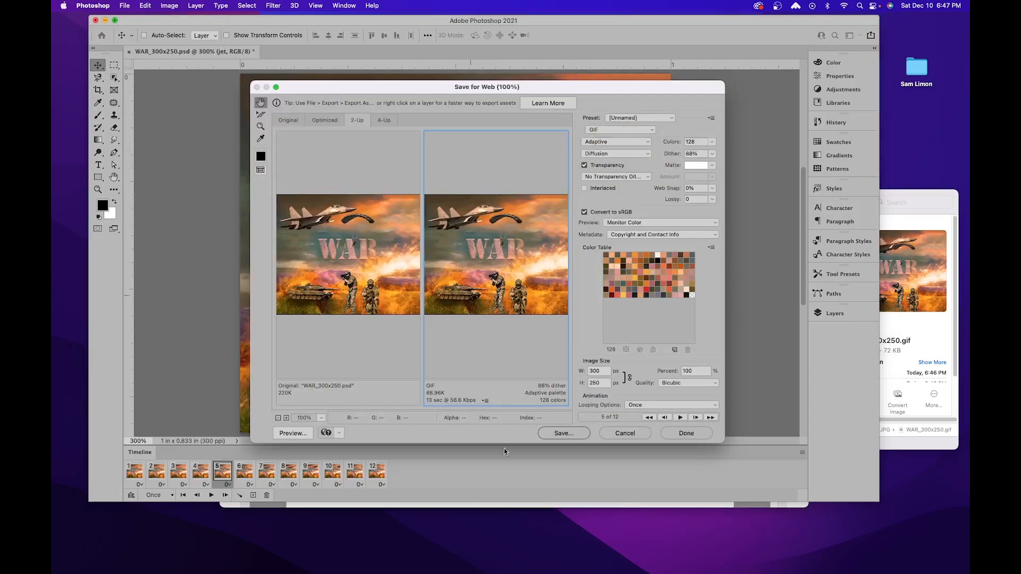
key(Return)
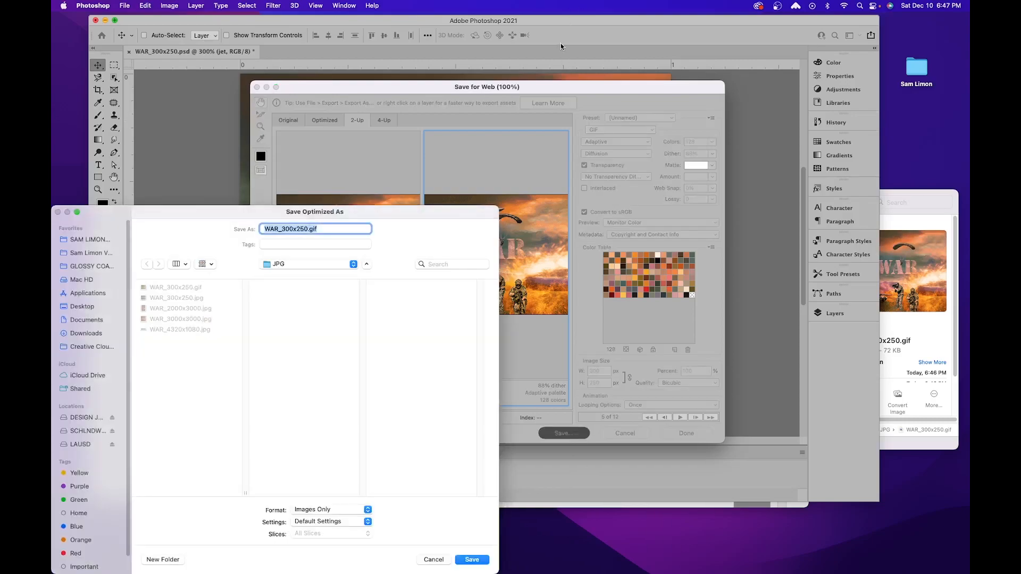
click(465, 559)
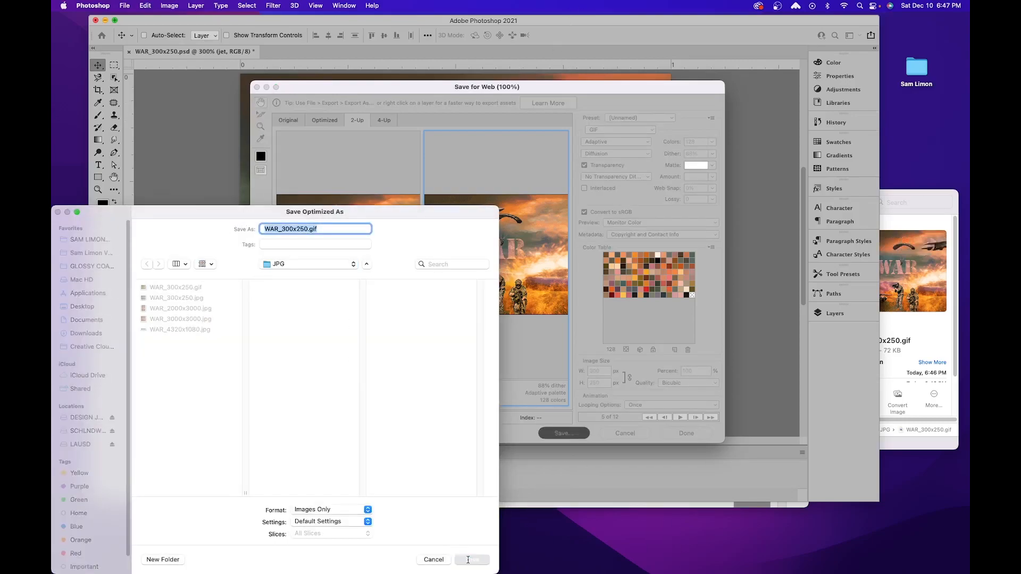
click(301, 438)
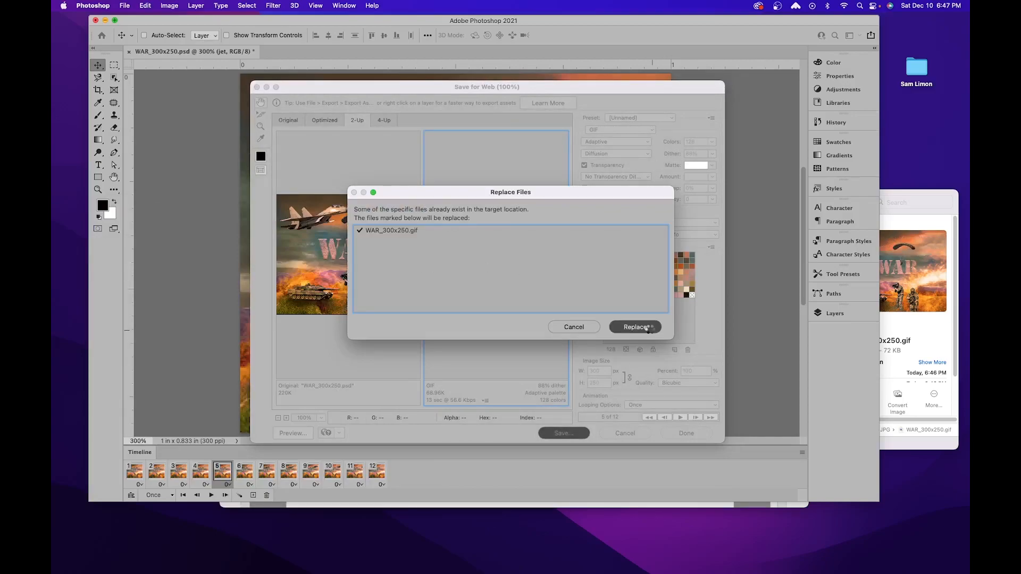
click(649, 329)
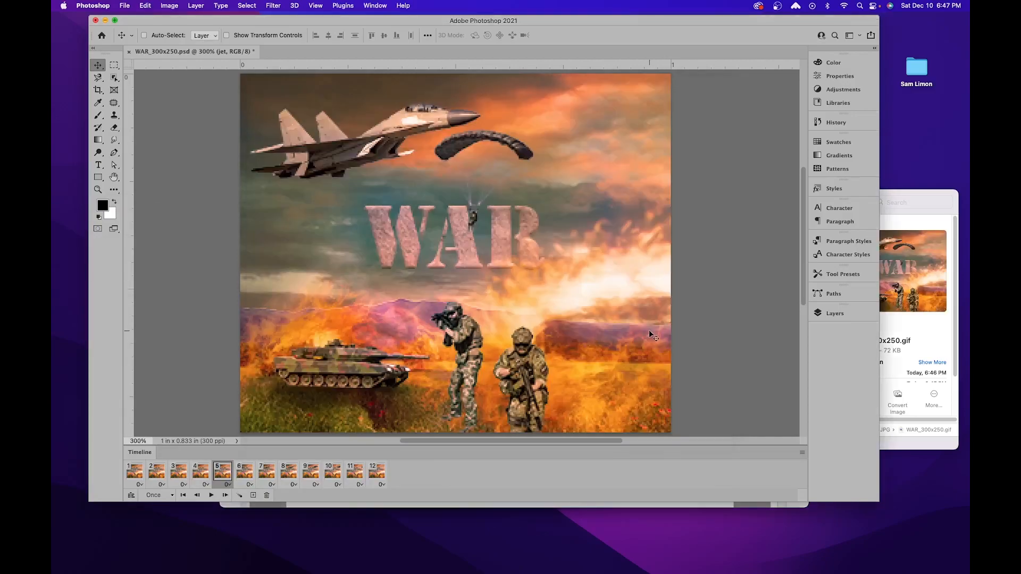
Step: Open the re-exported WAR_300x250.gif from Finder in Chrome to check its playback, and close both GIF tabs
click(895, 378)
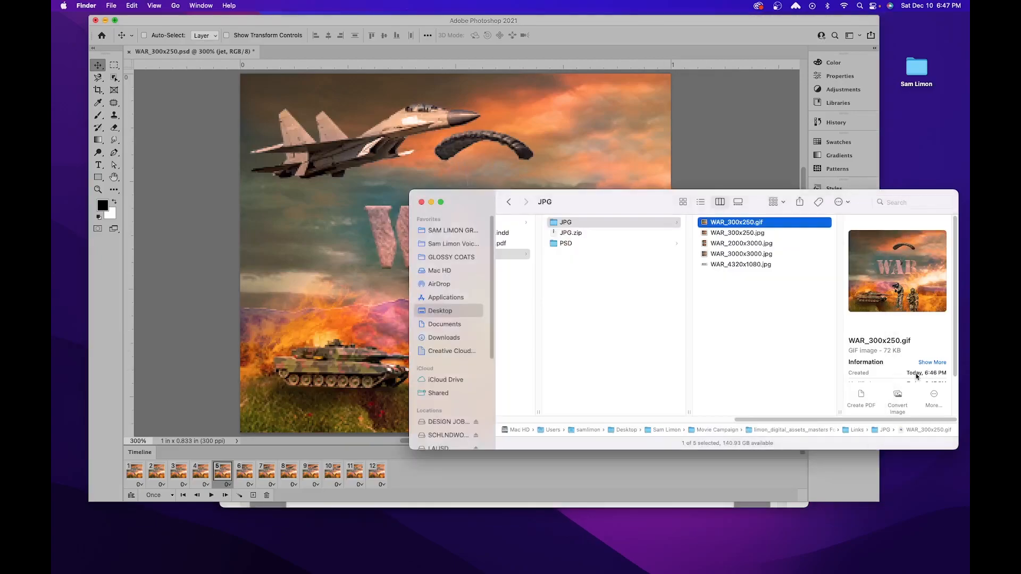
drag(755, 222, 343, 559)
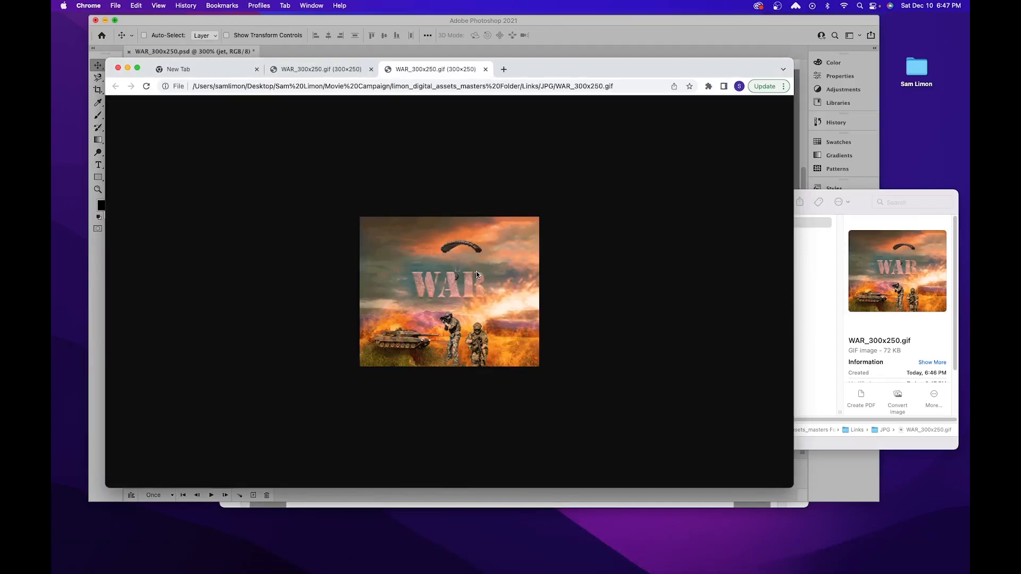
click(362, 72)
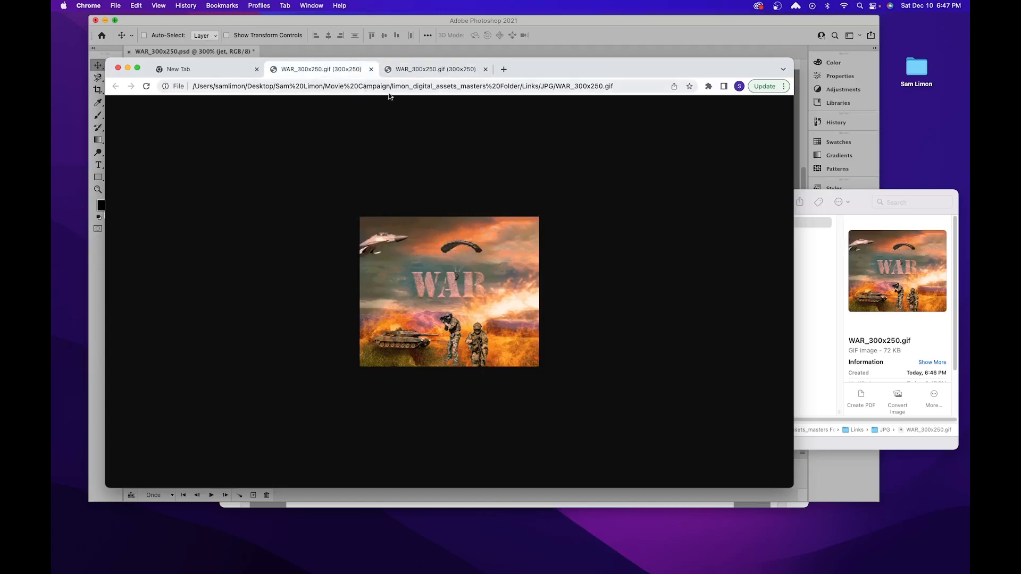
click(371, 70)
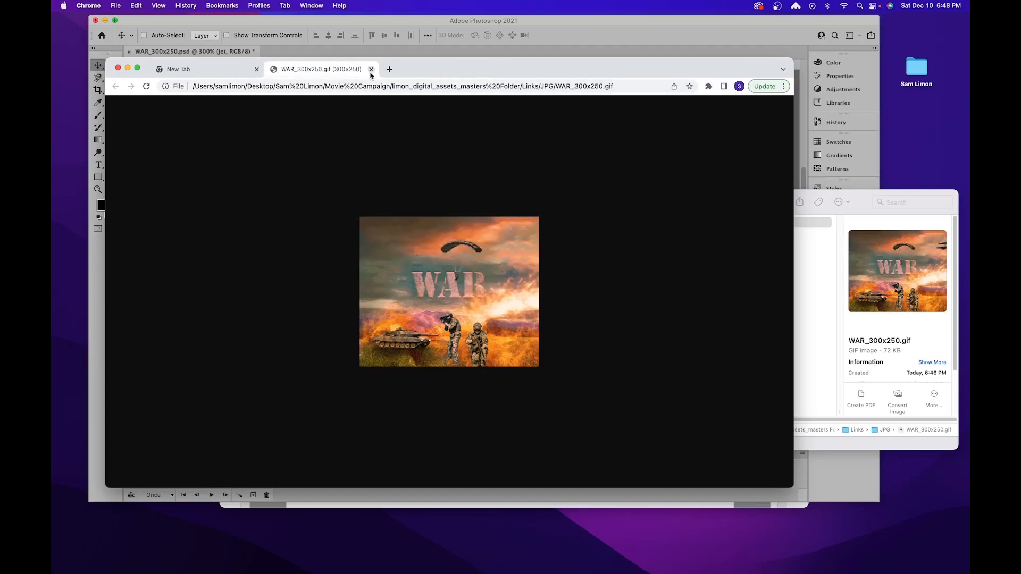
click(371, 70)
Step: Reopen WAR_300x250.gif in Chrome to watch the single-play animation again, and close its tab
click(806, 279)
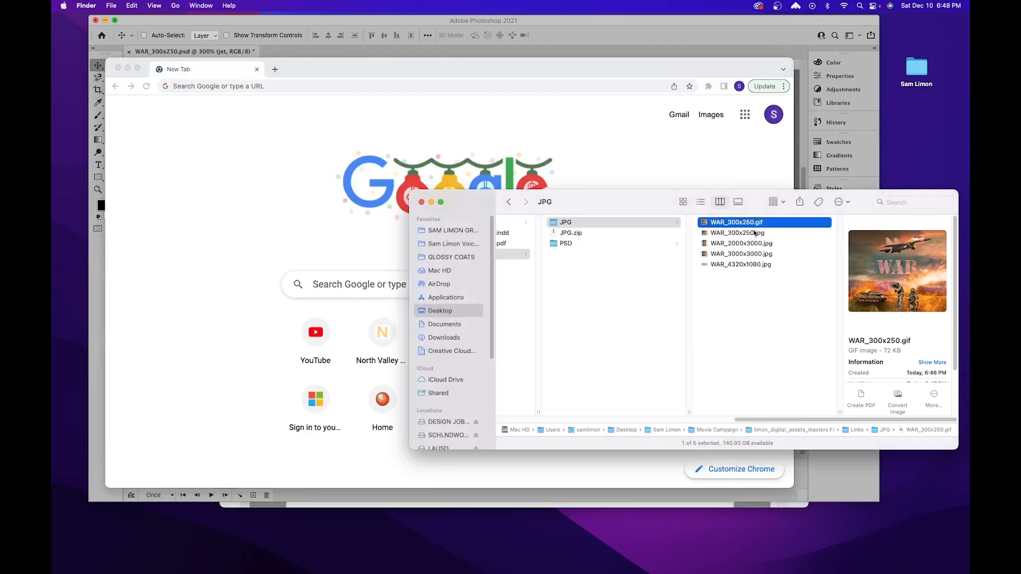
drag(757, 223, 306, 126)
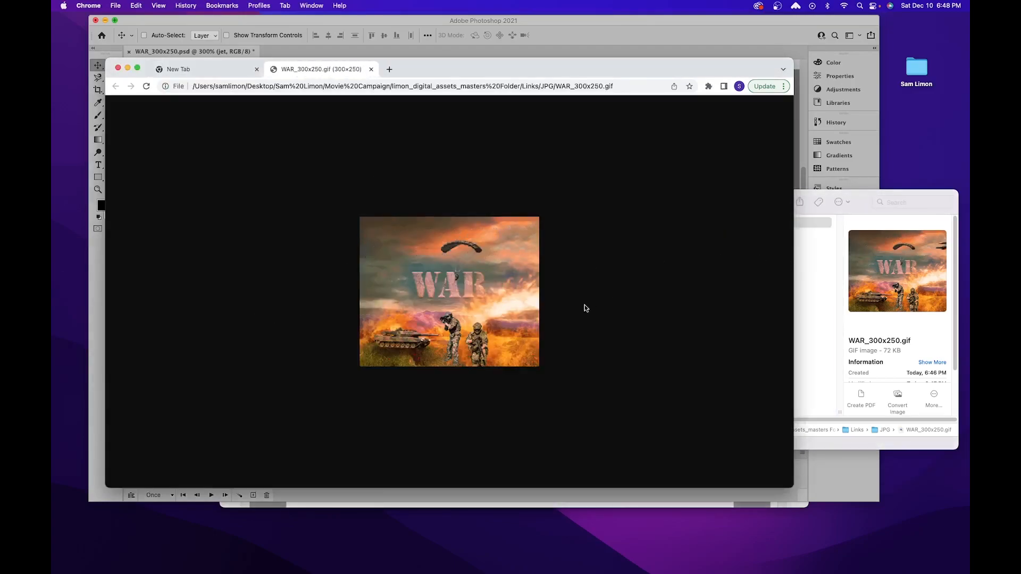
click(834, 309)
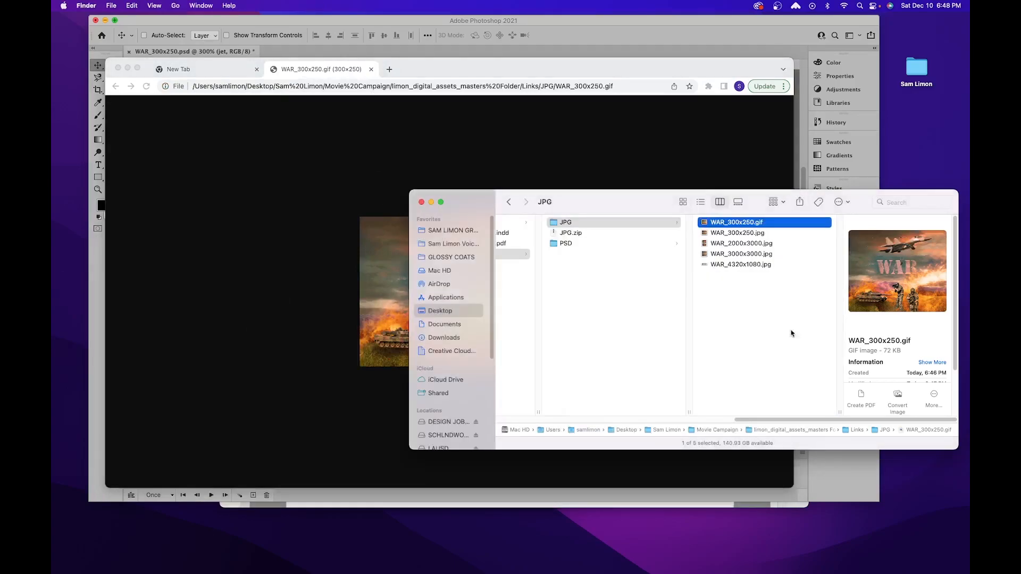
click(796, 359)
click(758, 225)
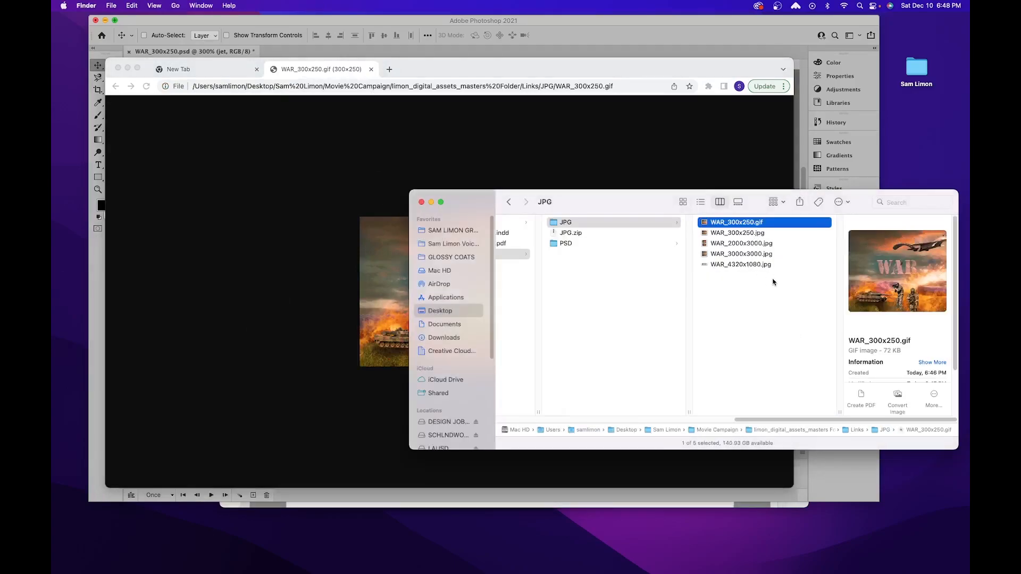
click(467, 130)
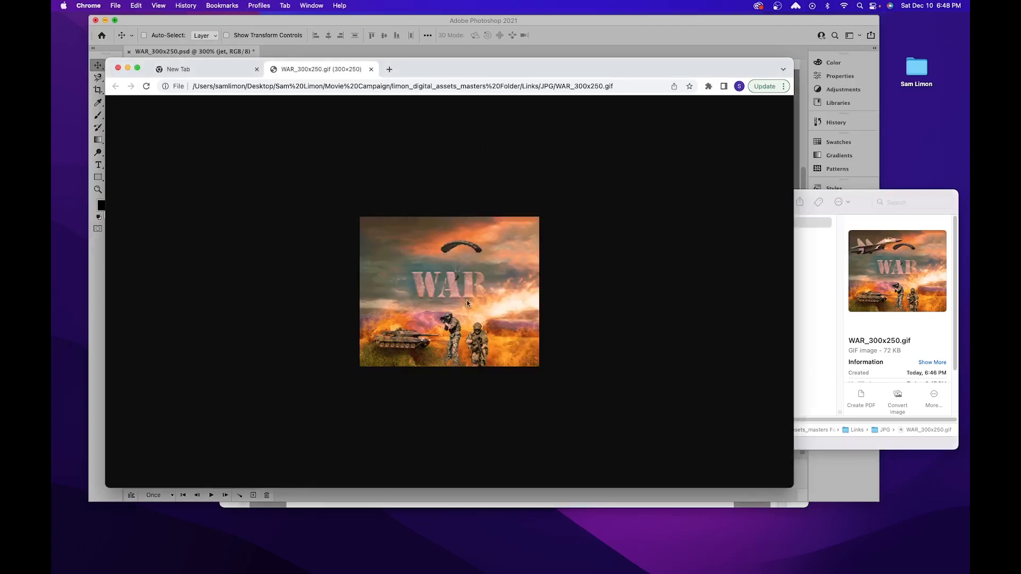
click(371, 69)
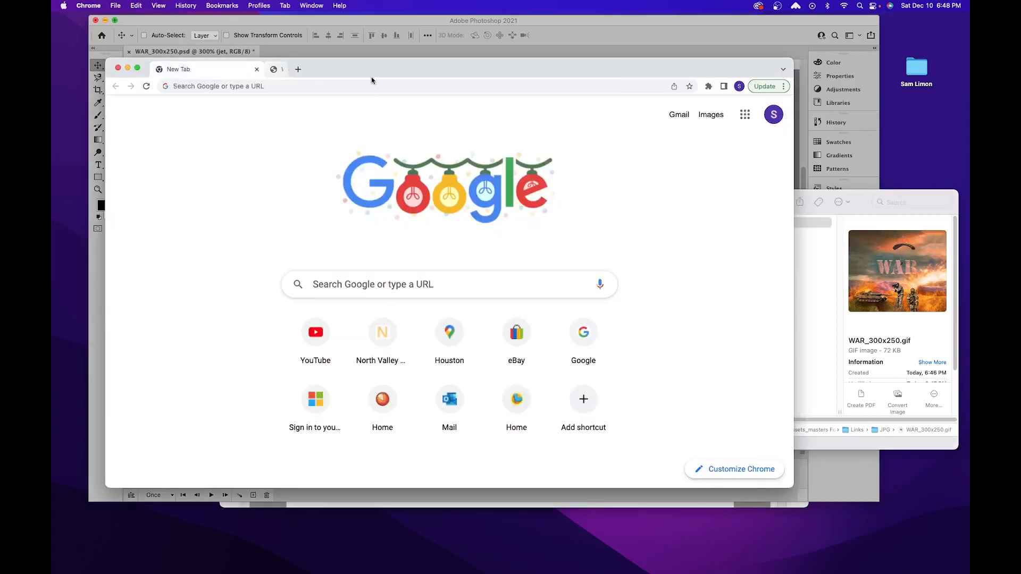
Step: Switch back to Photoshop and show frame 12, the last frame of the banner animation
click(744, 53)
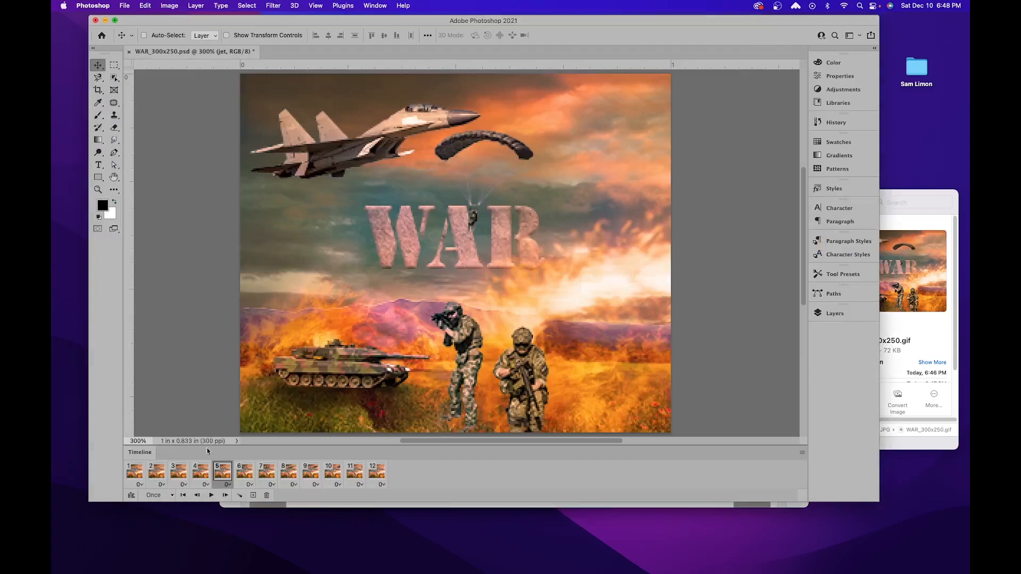
click(355, 479)
click(376, 477)
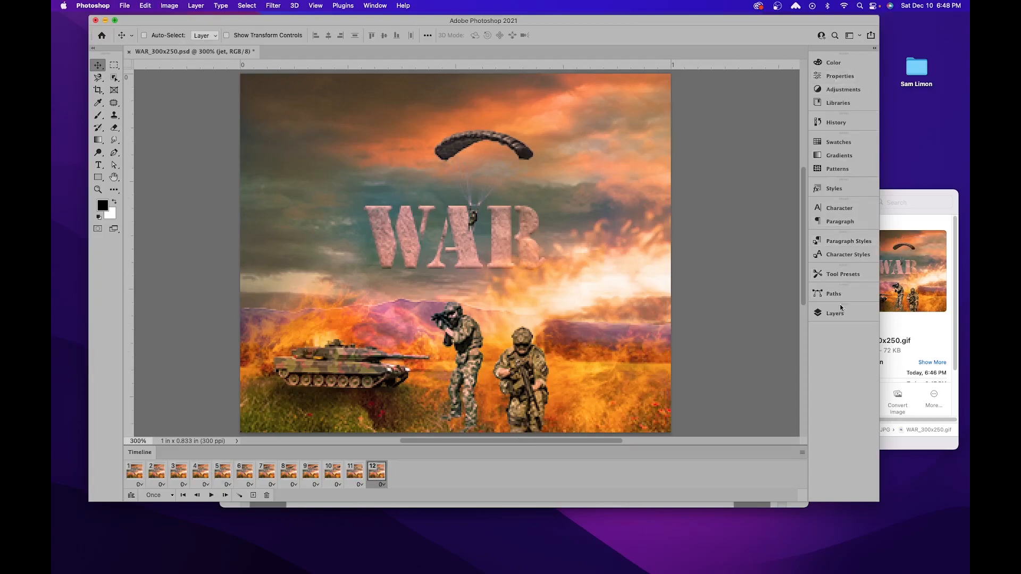
Step: Step the banner back through its history to the original Untitled-1 snapshot
click(836, 122)
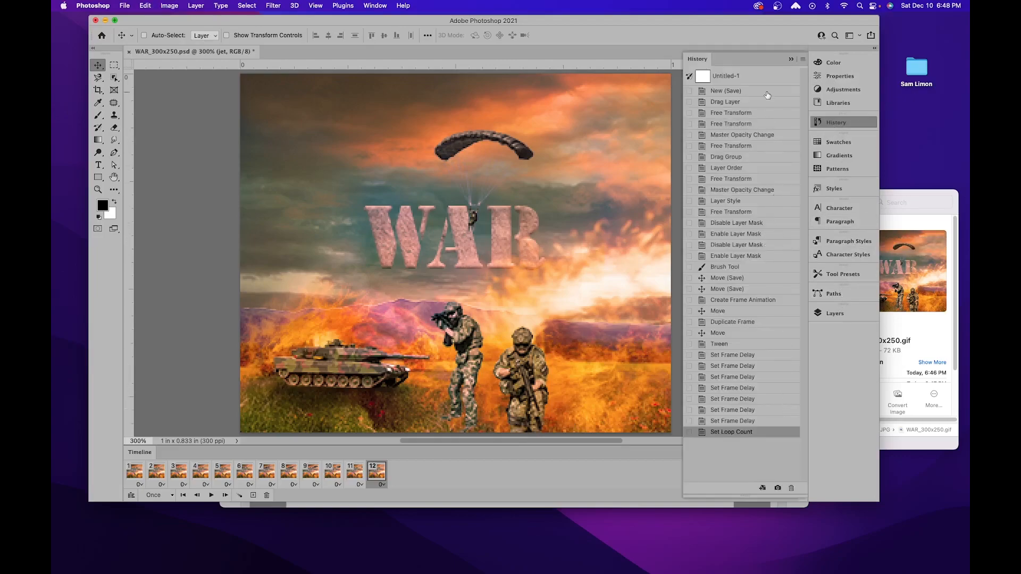
click(743, 323)
click(743, 311)
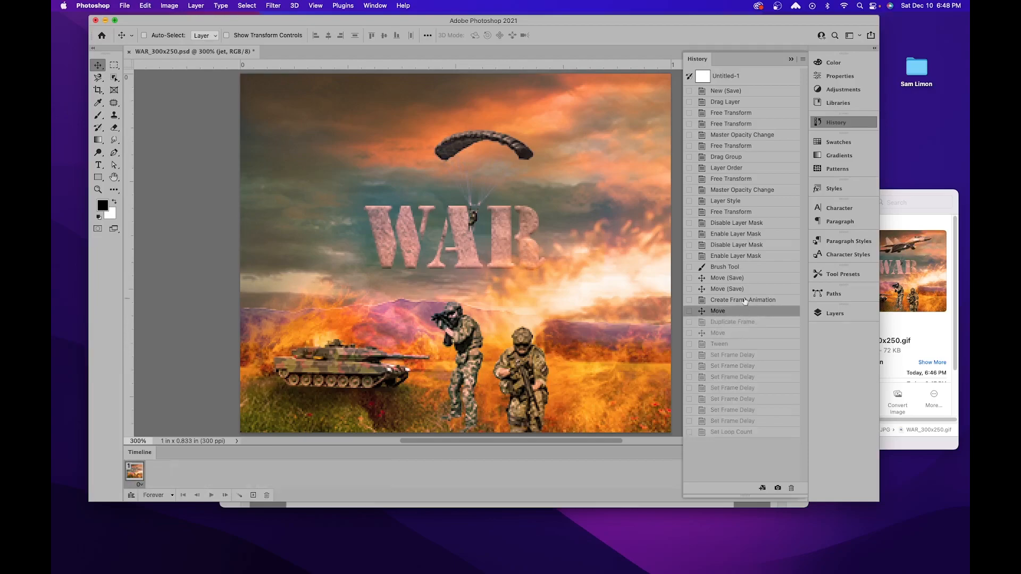
click(724, 78)
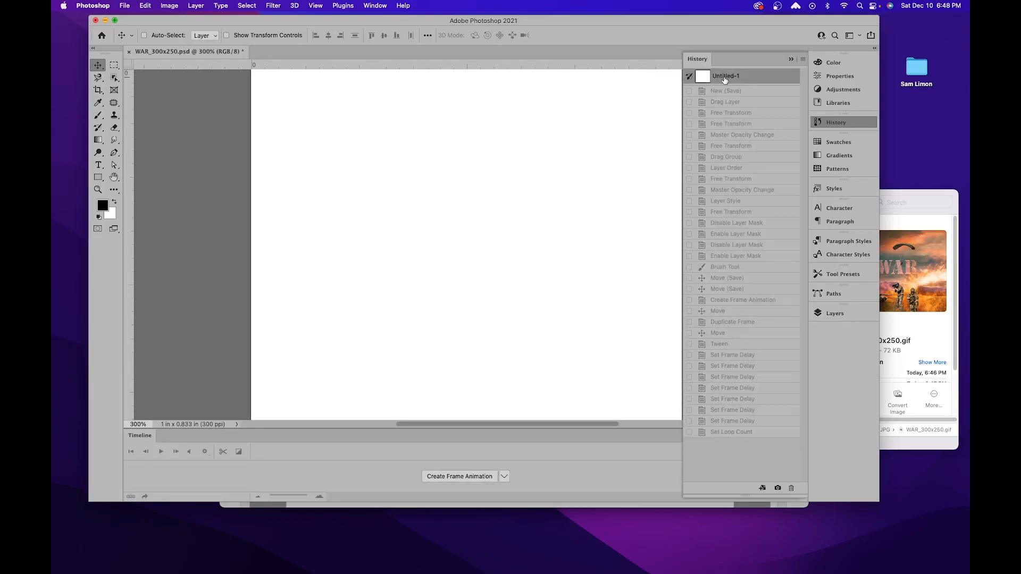
Step: Step the banner forward through its history and set it to the Create Frame Animation state
click(743, 190)
click(735, 224)
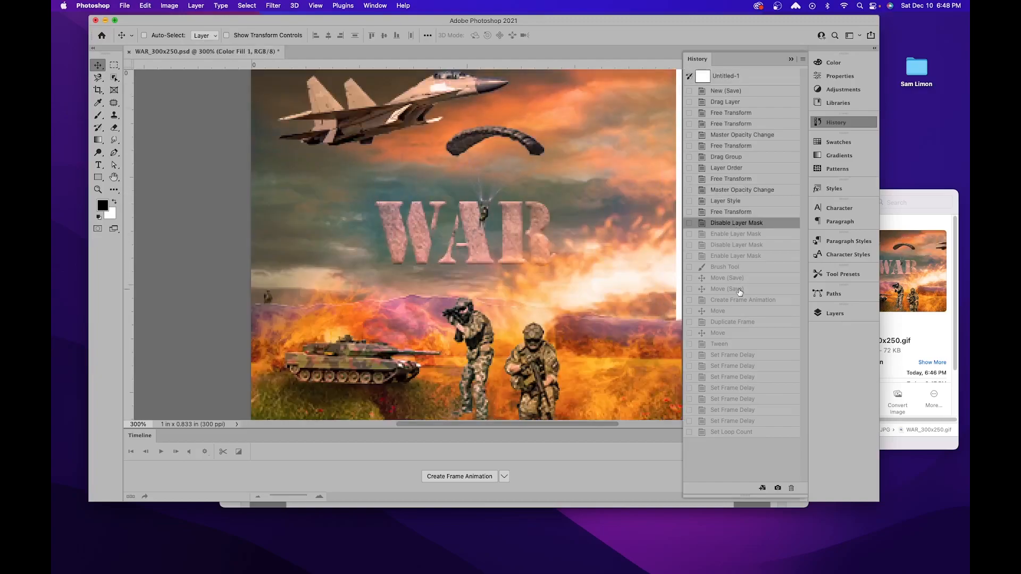
click(740, 290)
click(729, 301)
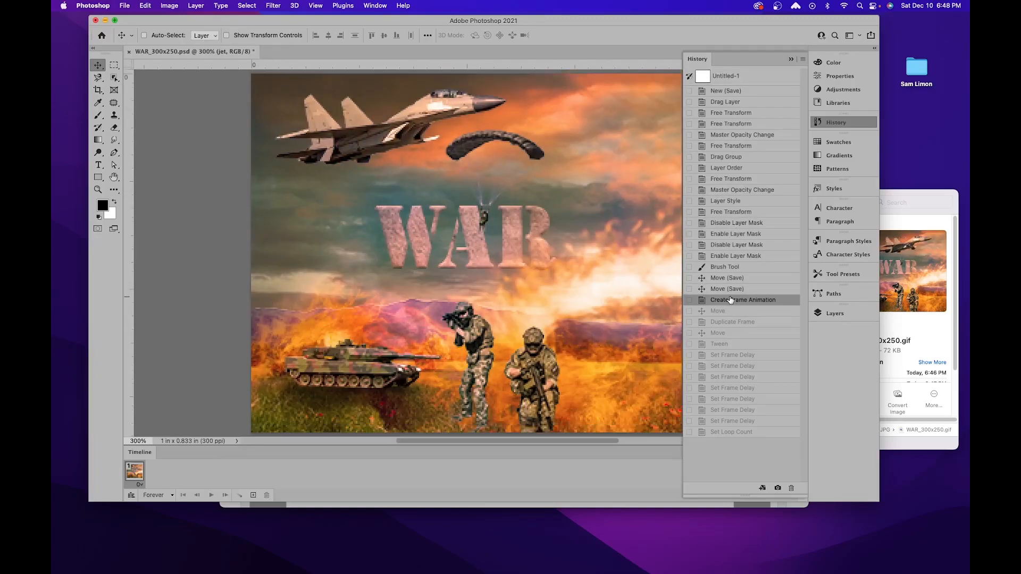
click(729, 293)
click(729, 302)
click(728, 290)
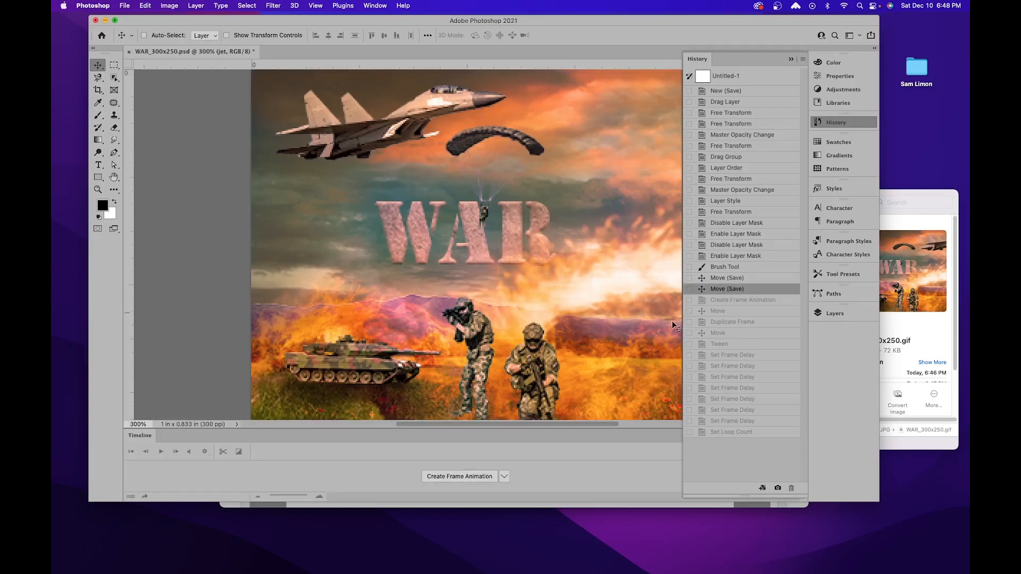
click(733, 301)
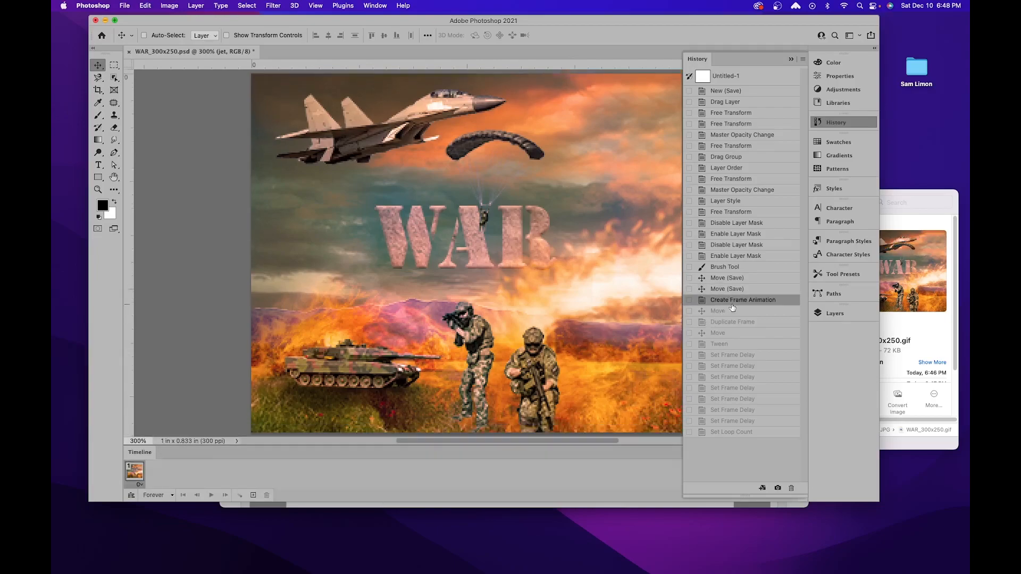
Step: Return the banner to its last Move (Save) history state, collapse the history, and create a frame animation
click(737, 291)
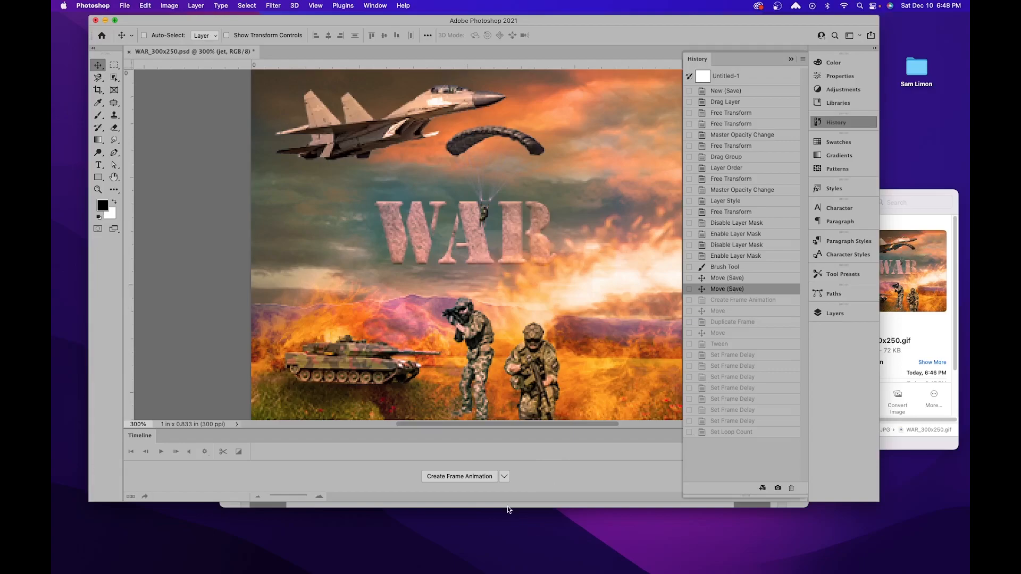
click(789, 58)
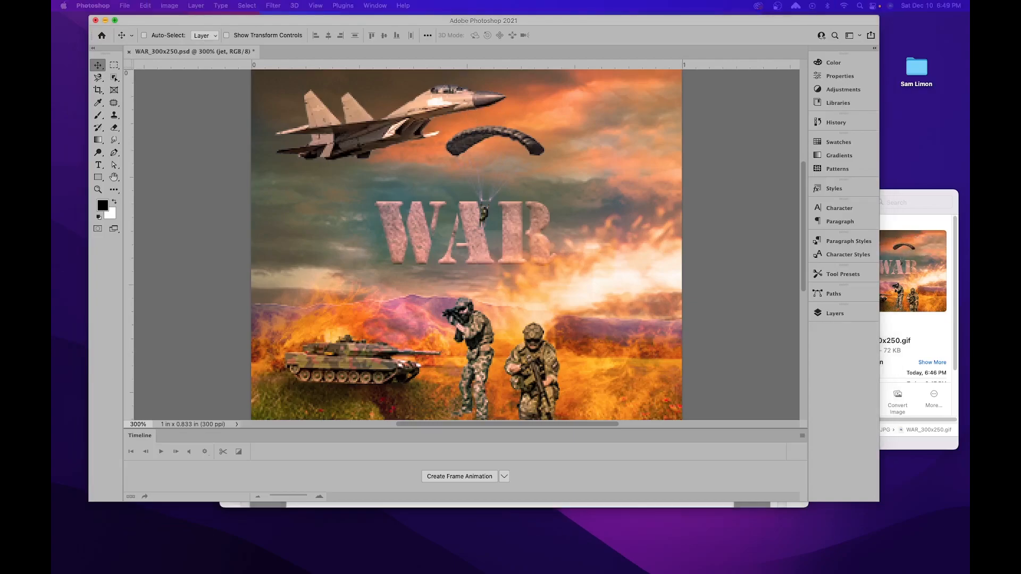
click(557, 269)
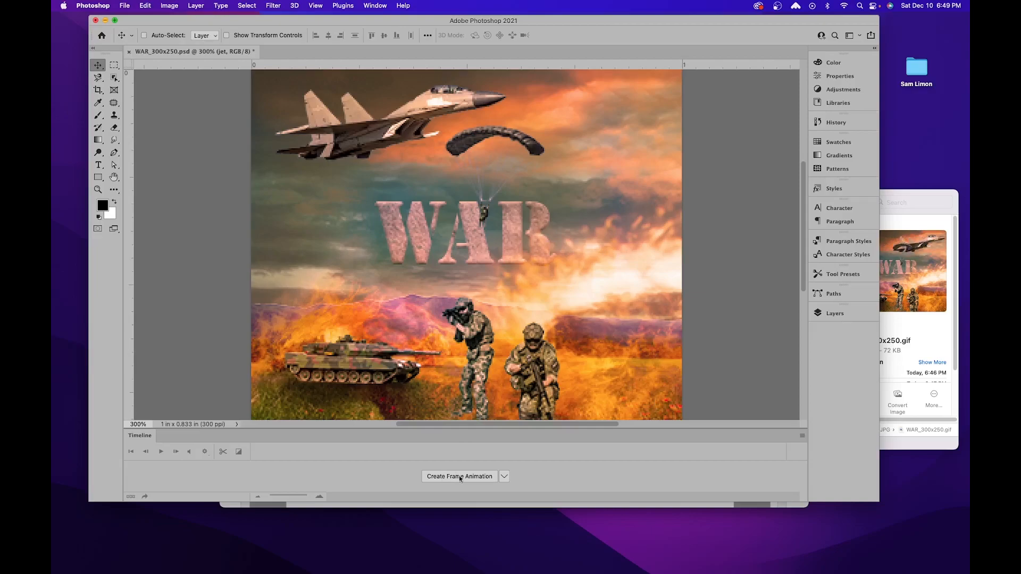
click(480, 477)
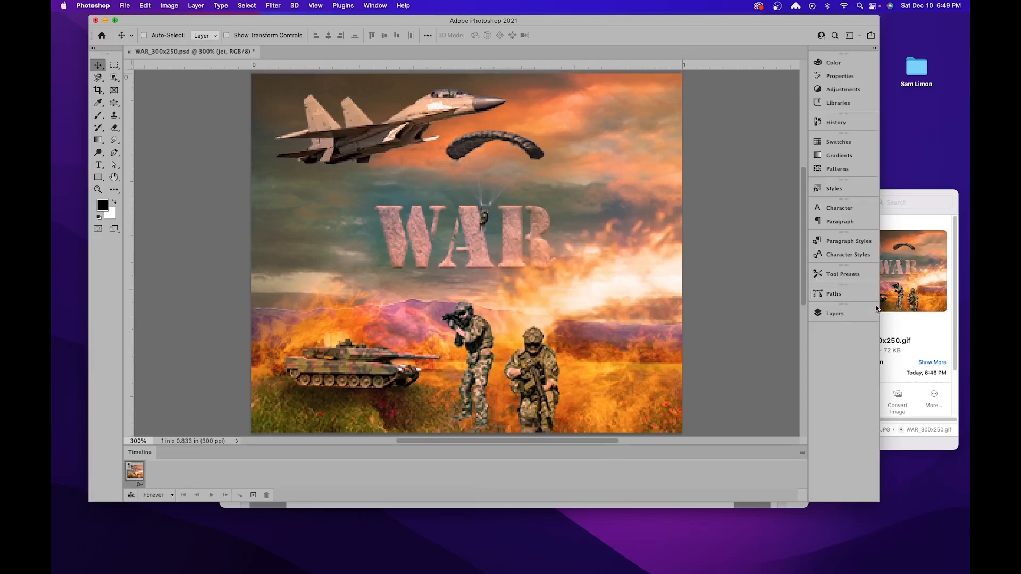
Step: Group the layers from Hue/Saturation 1 down to the WAR text layer and name the group Title
click(833, 314)
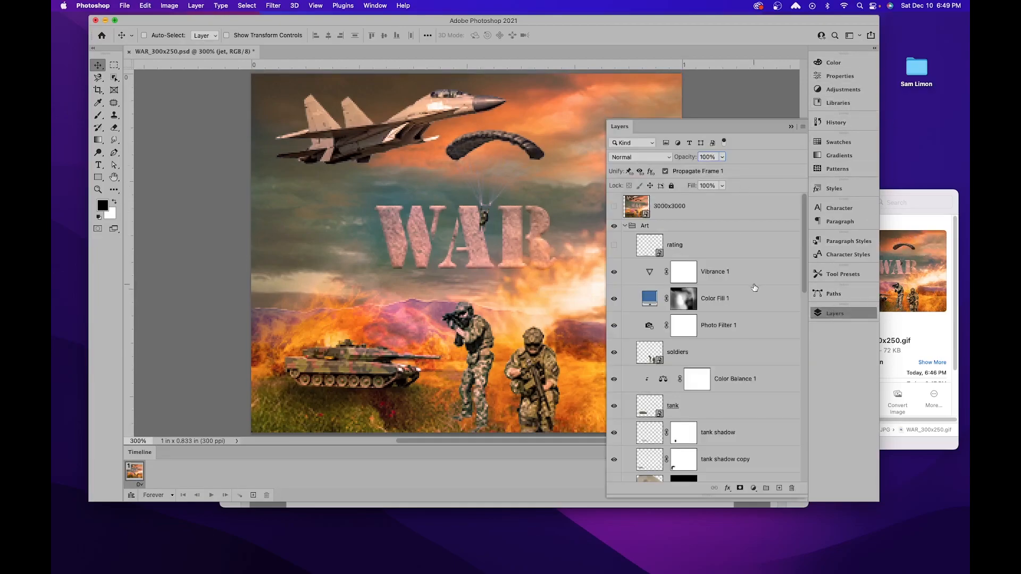
scroll(754, 288, down, 3)
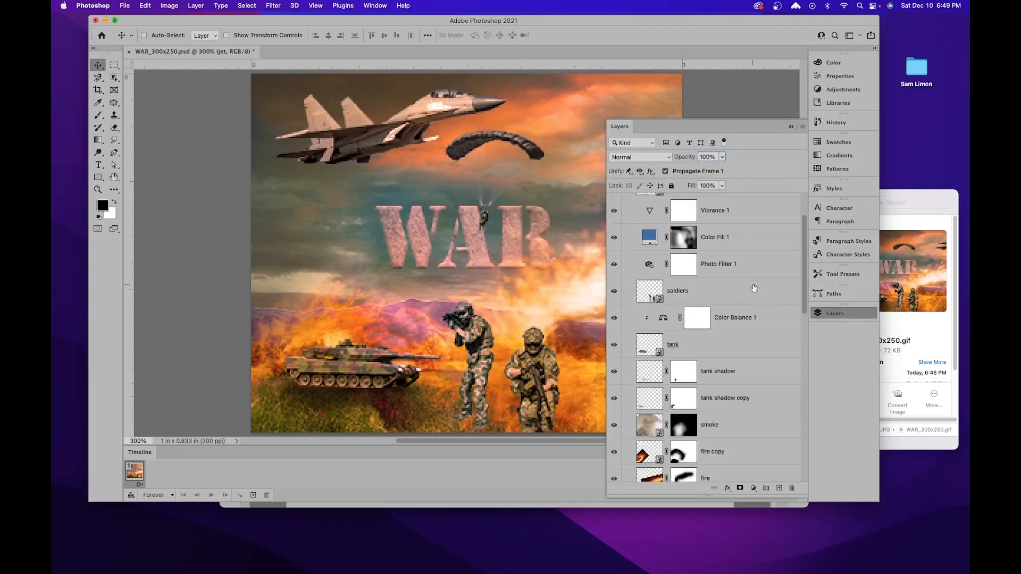
scroll(754, 287, down, 10)
scroll(754, 288, down, 8)
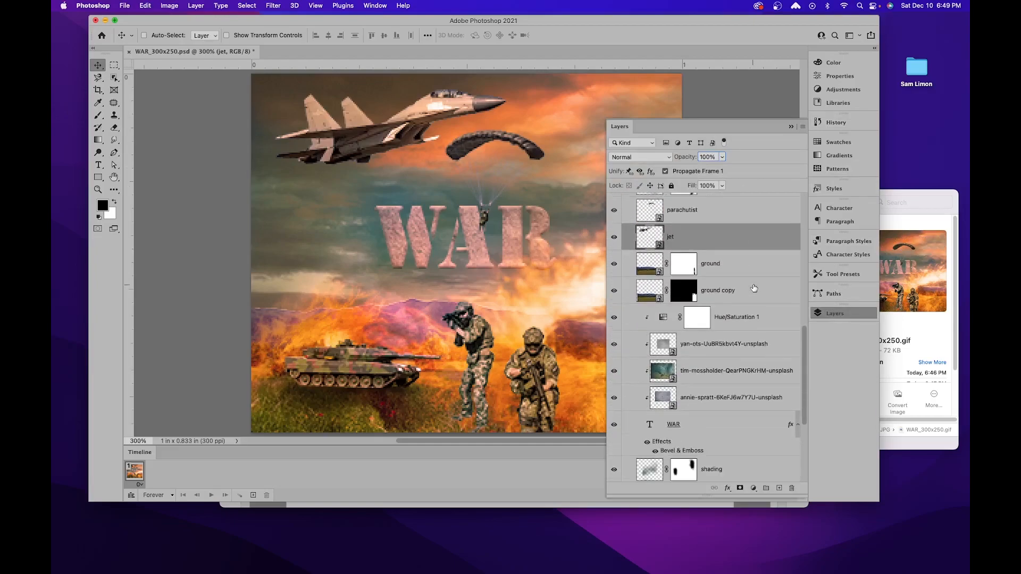
click(759, 316)
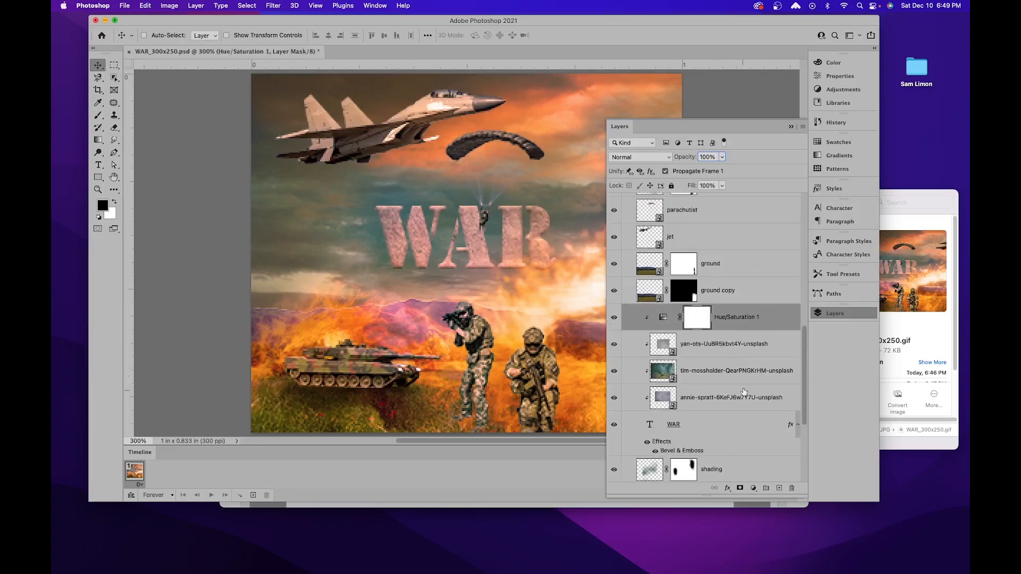
click(615, 318)
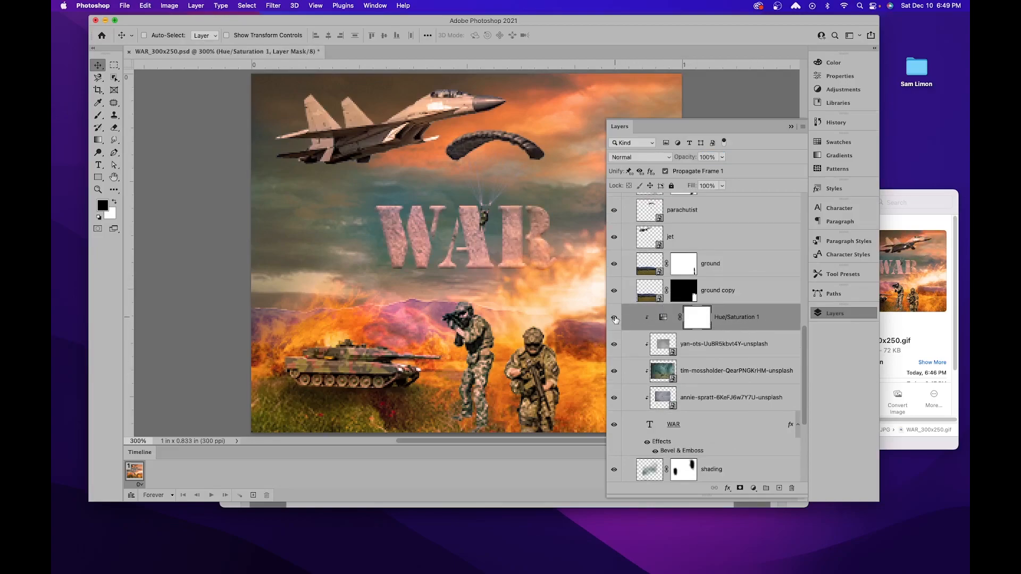
shift+click(718, 432)
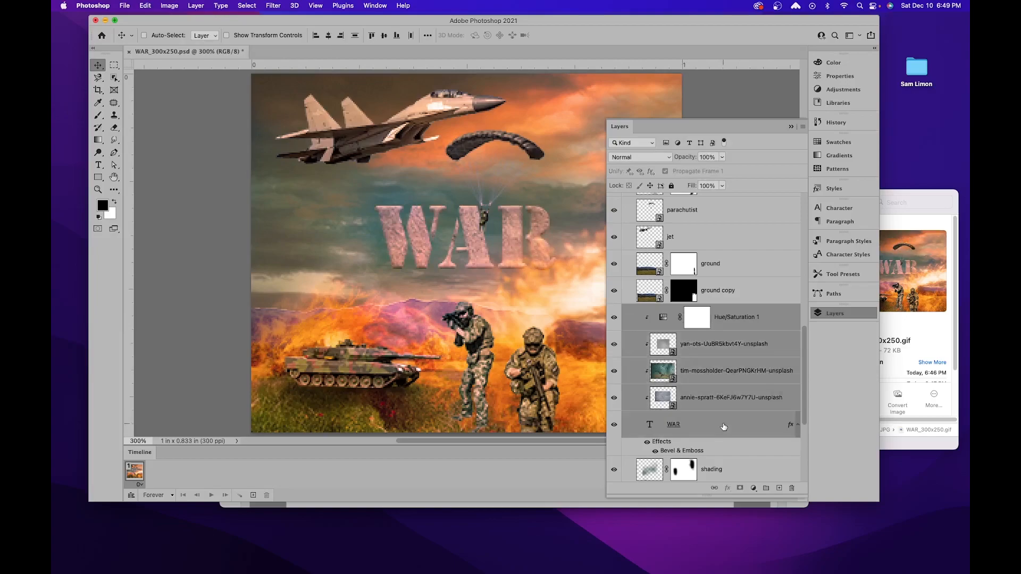
click(765, 488)
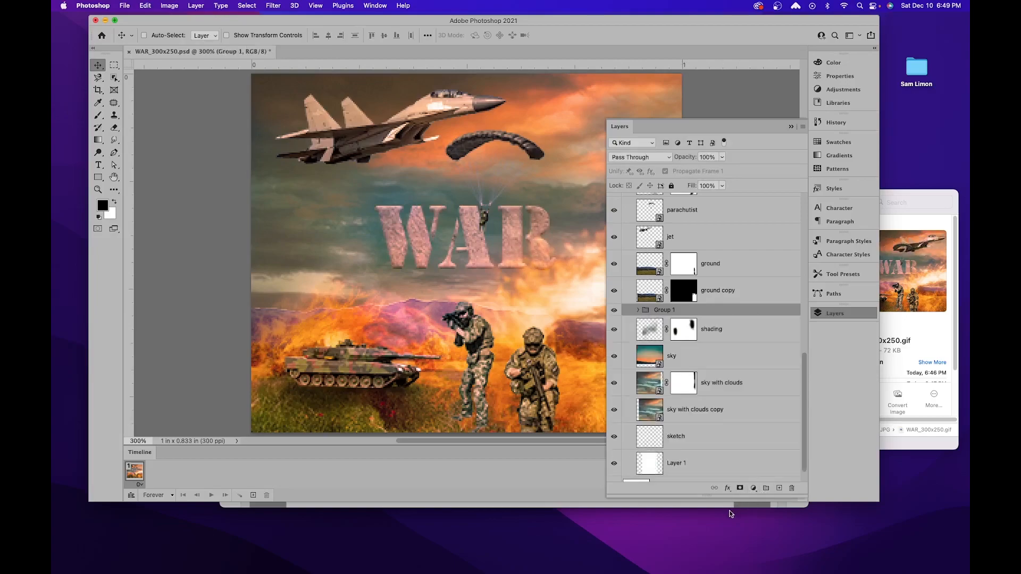
double_click(664, 311)
text(Title)
key(Return)
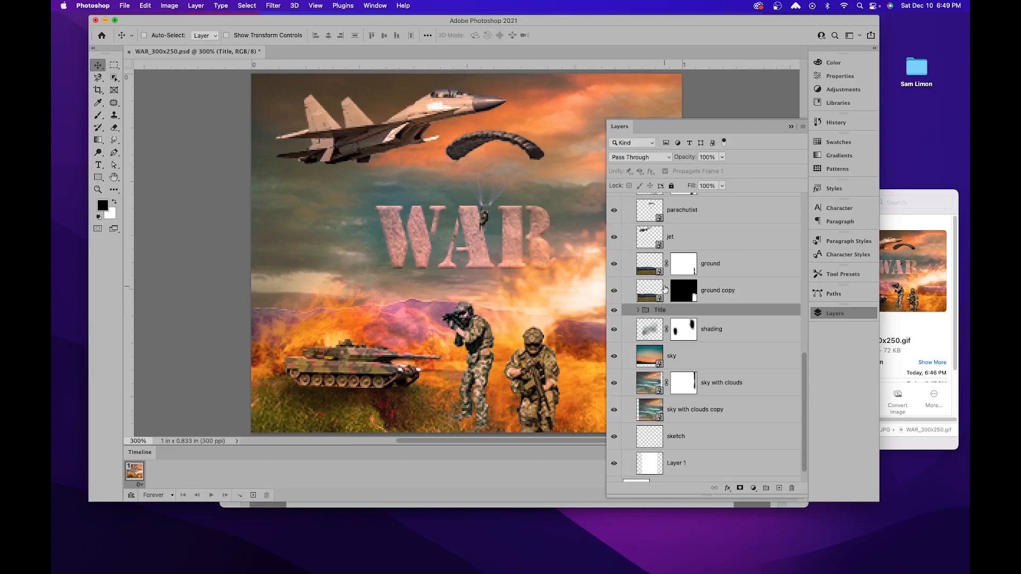
Step: Set the Title group's opacity to 0% in frame 1, and add a second frame with the group at 100%
click(722, 157)
drag(723, 170, 661, 174)
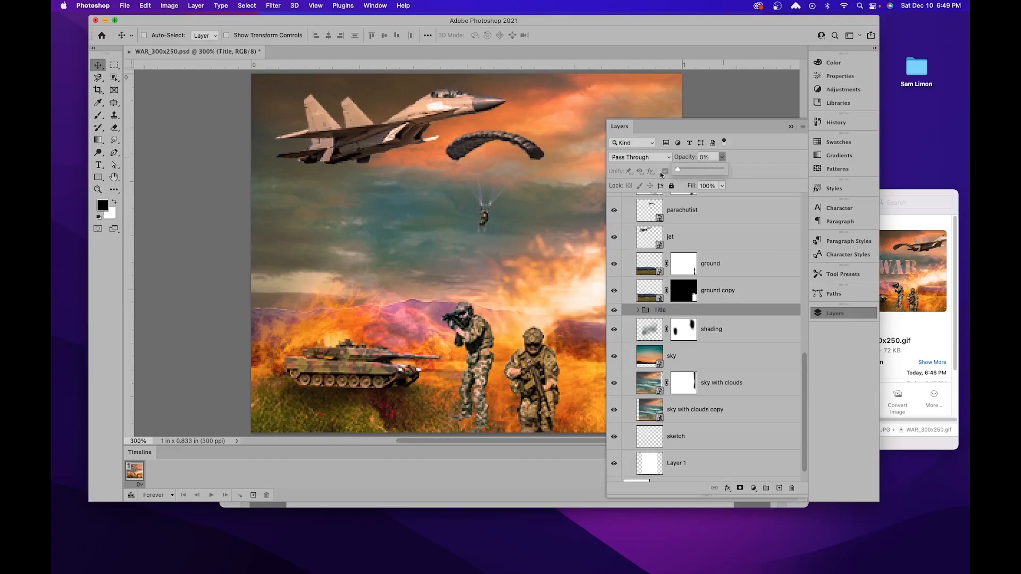
click(774, 155)
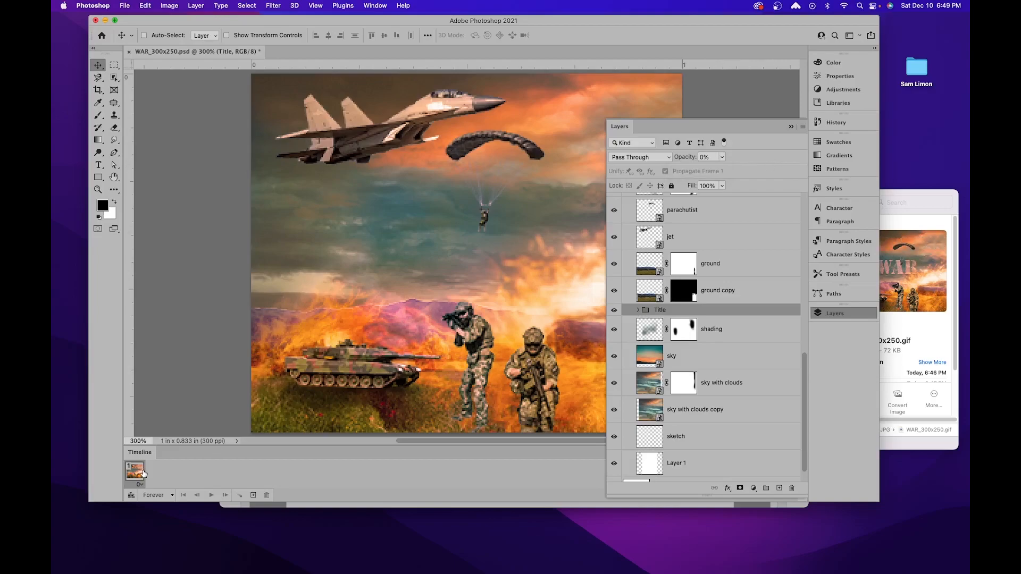
click(254, 497)
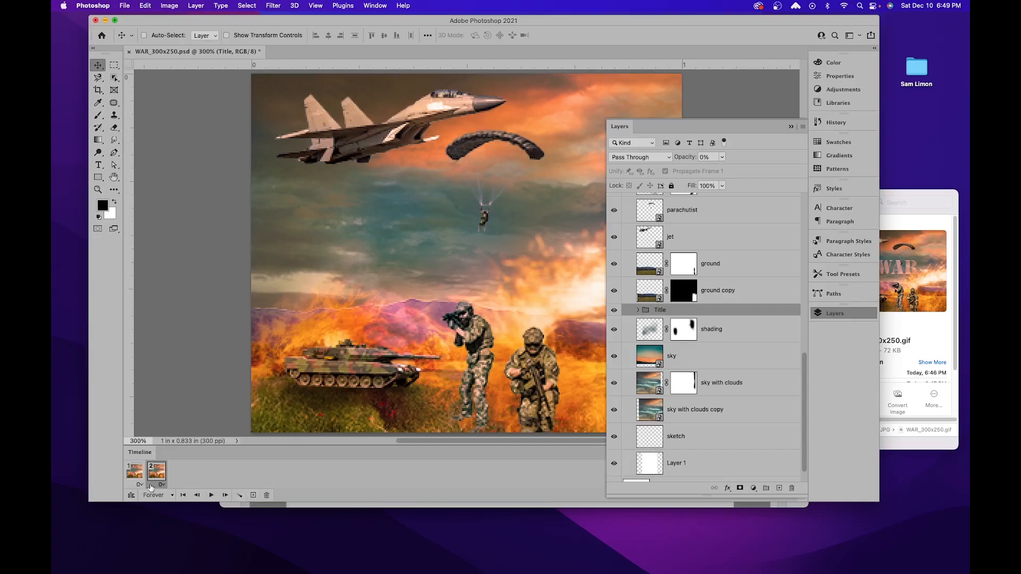
click(723, 157)
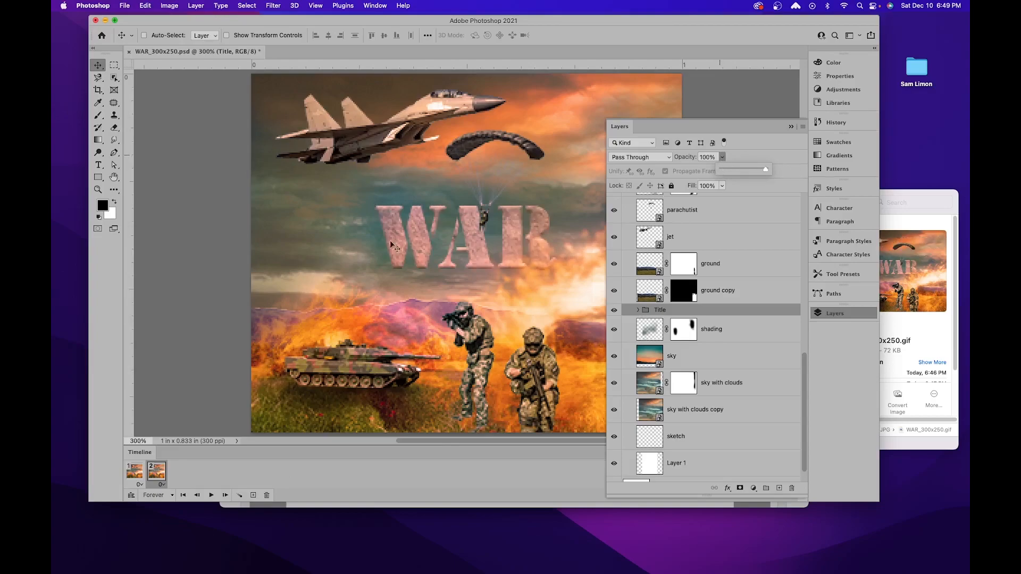
Step: Tween frames 1 and 2 with 15 added frames so the title fades in gradually
click(135, 471)
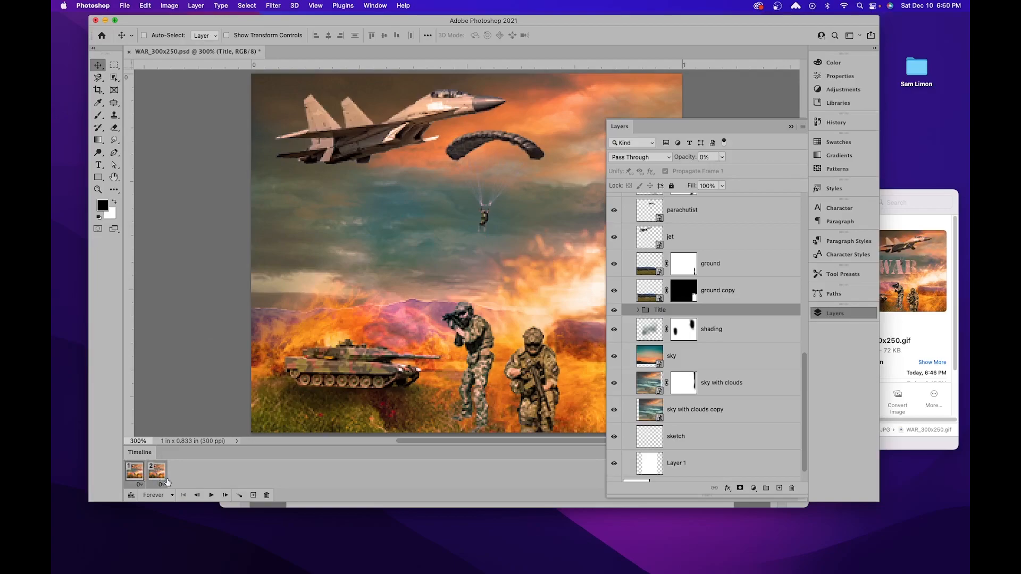
click(239, 496)
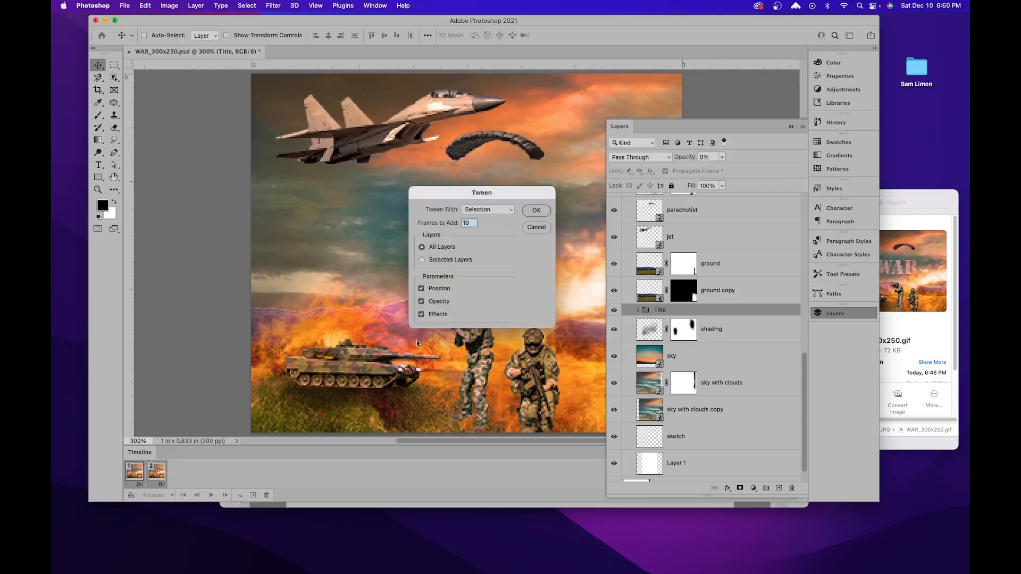
text(1)
click(534, 211)
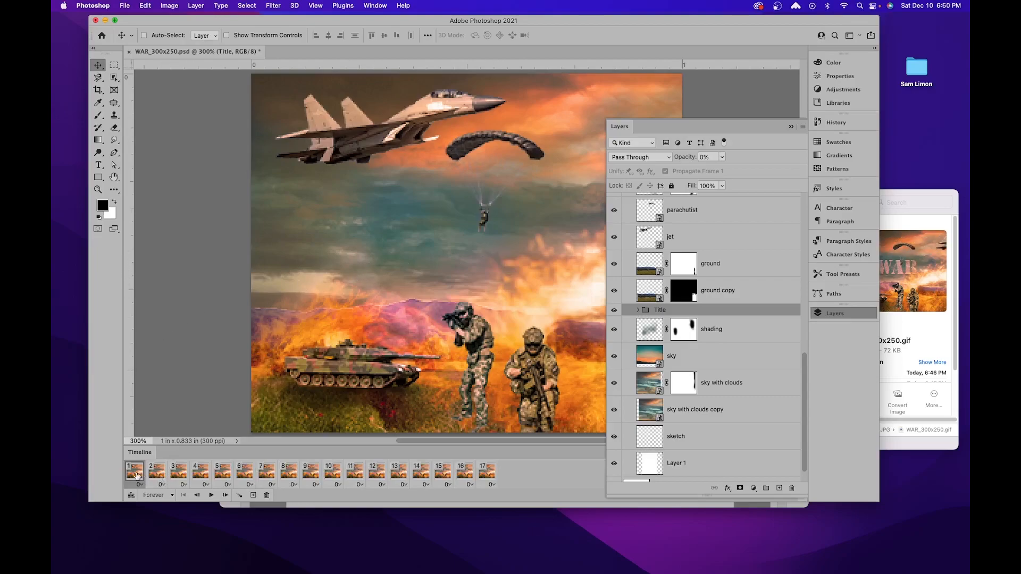
Step: Select all 17 animation frames and set their frame delay to No delay
shift+click(490, 471)
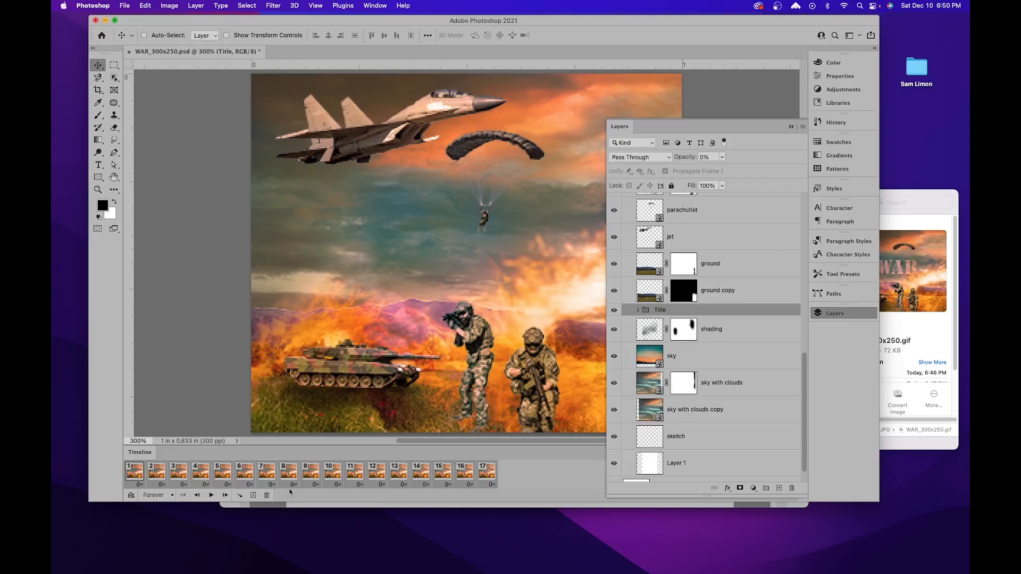
click(249, 484)
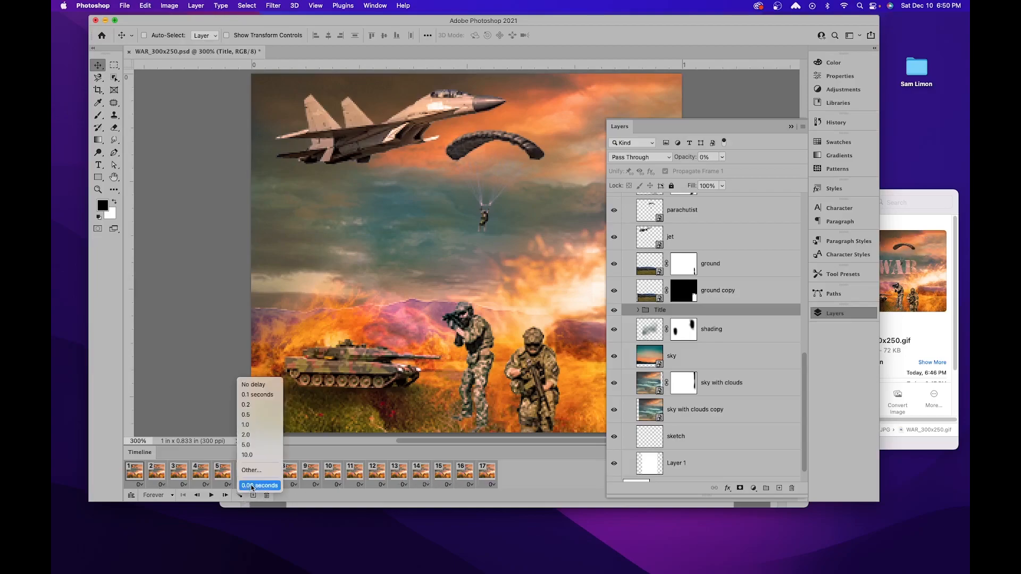
click(261, 395)
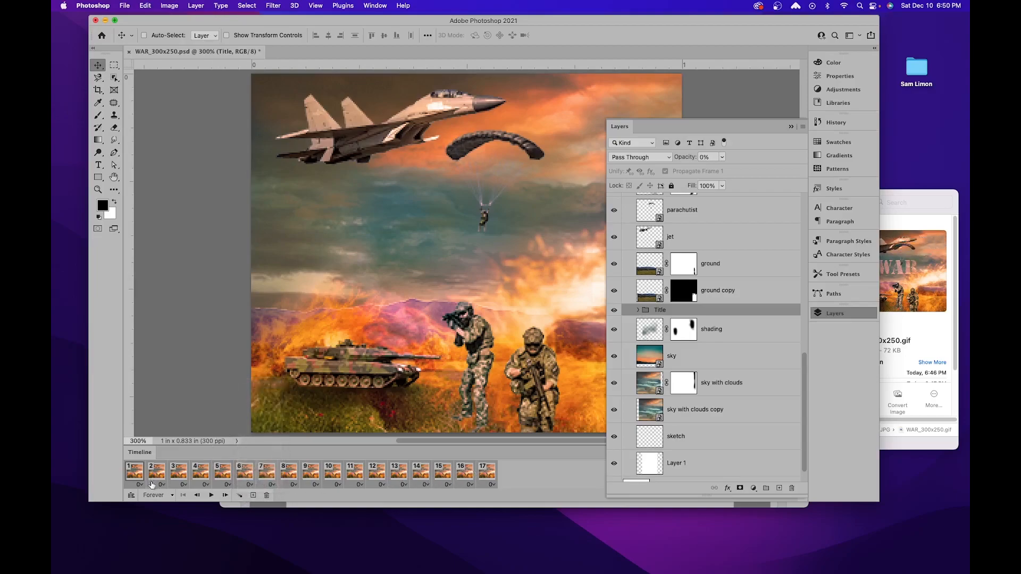
Step: Set the animation's looping to Once and play back the title fade-in
click(171, 497)
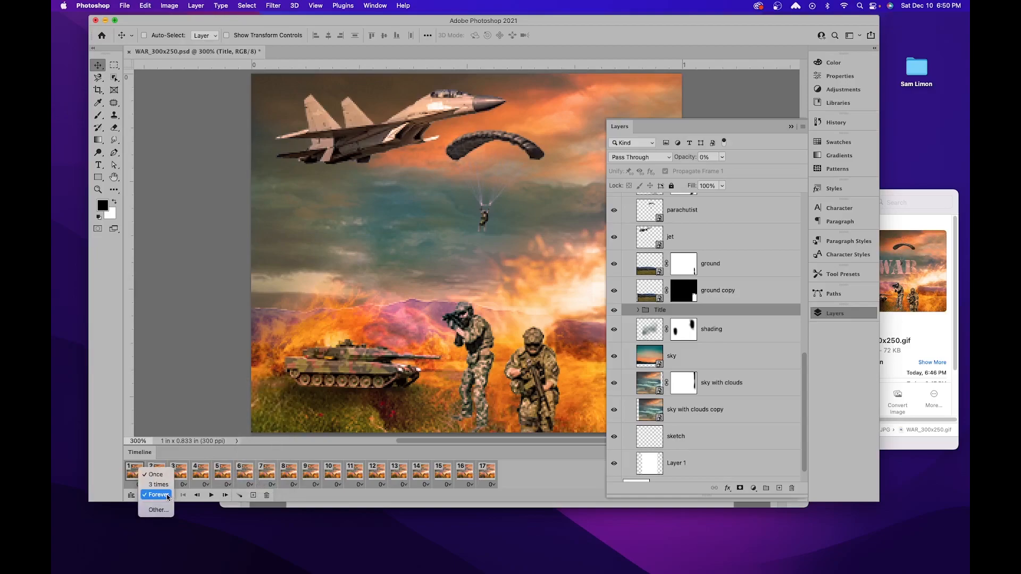
click(160, 475)
click(160, 495)
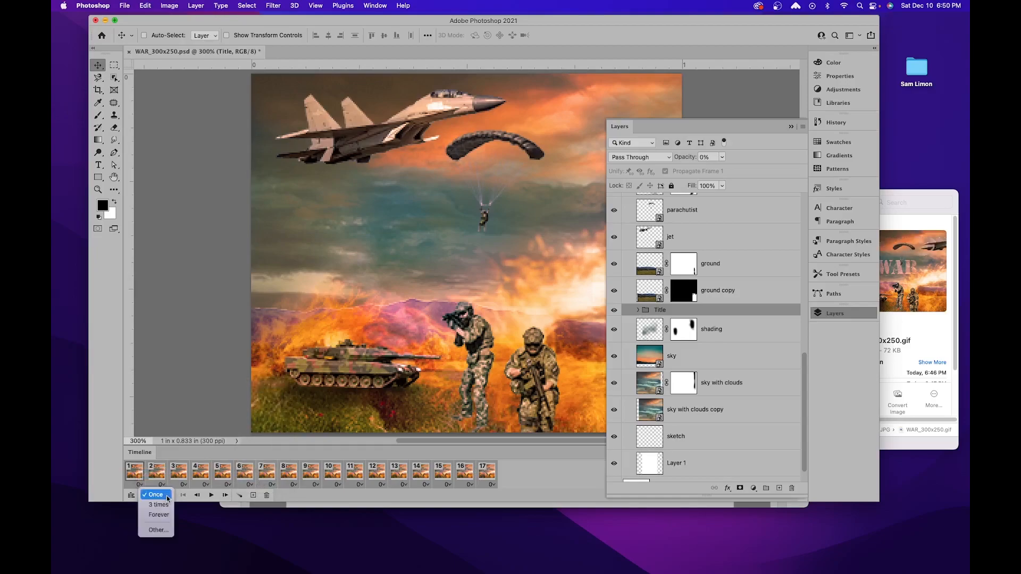
click(159, 496)
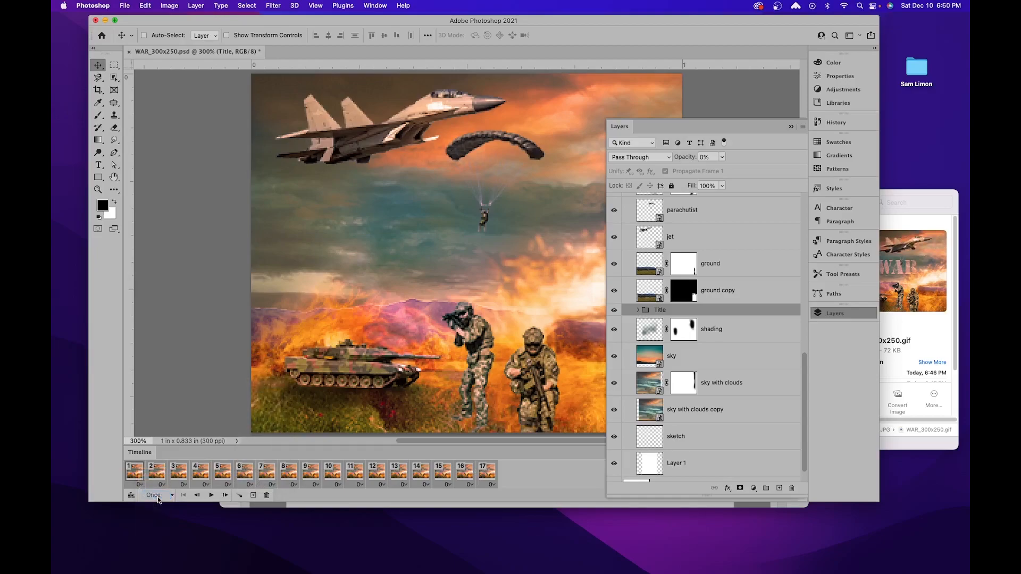
click(210, 495)
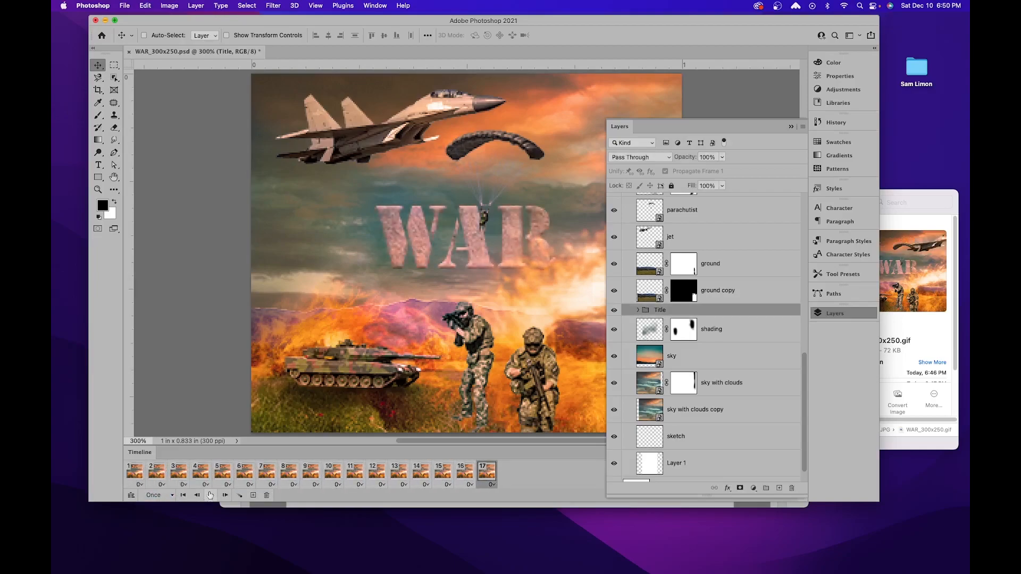
click(212, 495)
Step: Set the delay of frame 1 to 2.0 seconds and play the animation again
click(141, 479)
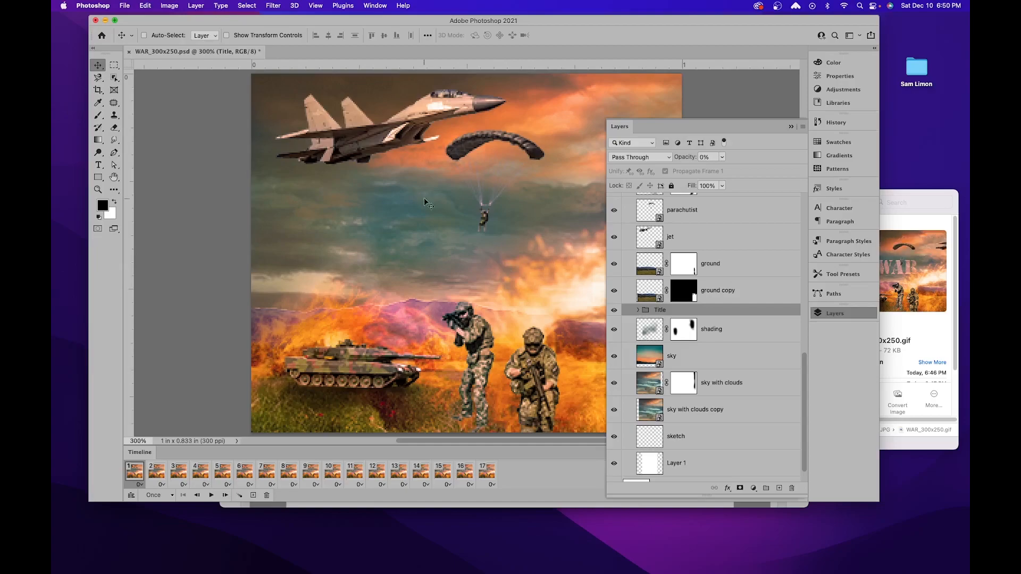
click(140, 485)
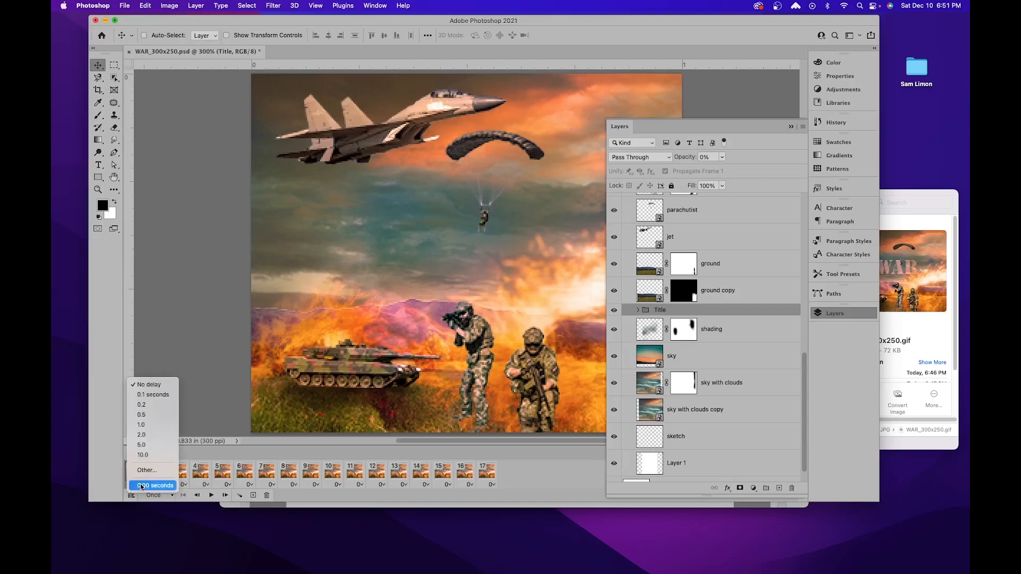
click(142, 435)
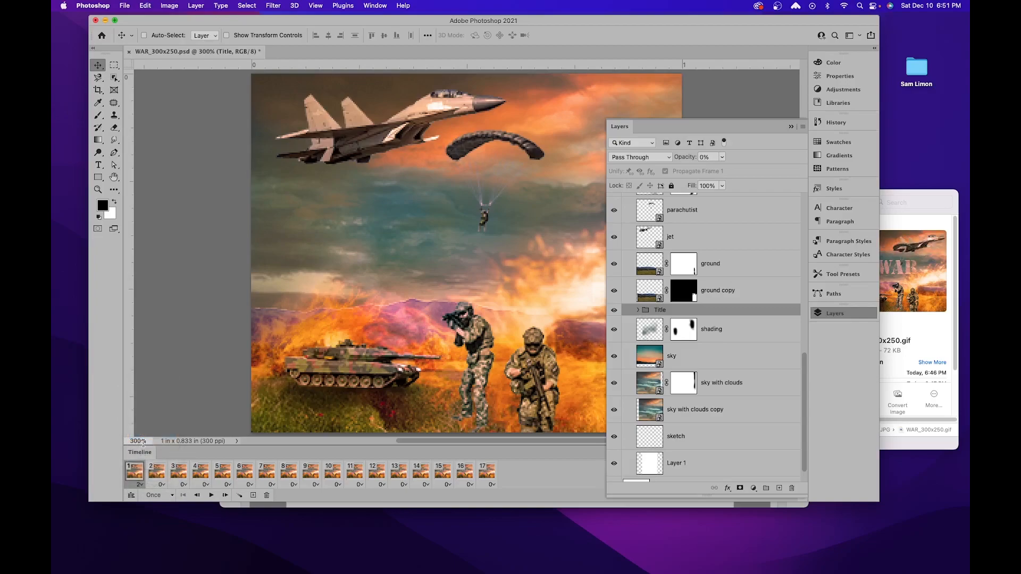
click(212, 496)
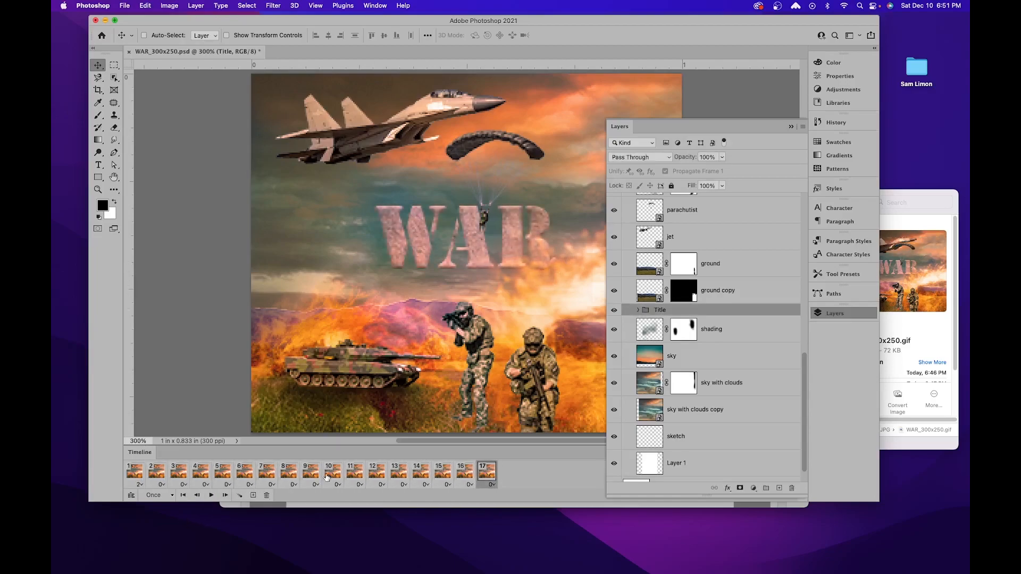
Step: Export the animation with Save for Web (Legacy) as a GIF named WAR_300x250-title.gif in the JPG folder
click(125, 6)
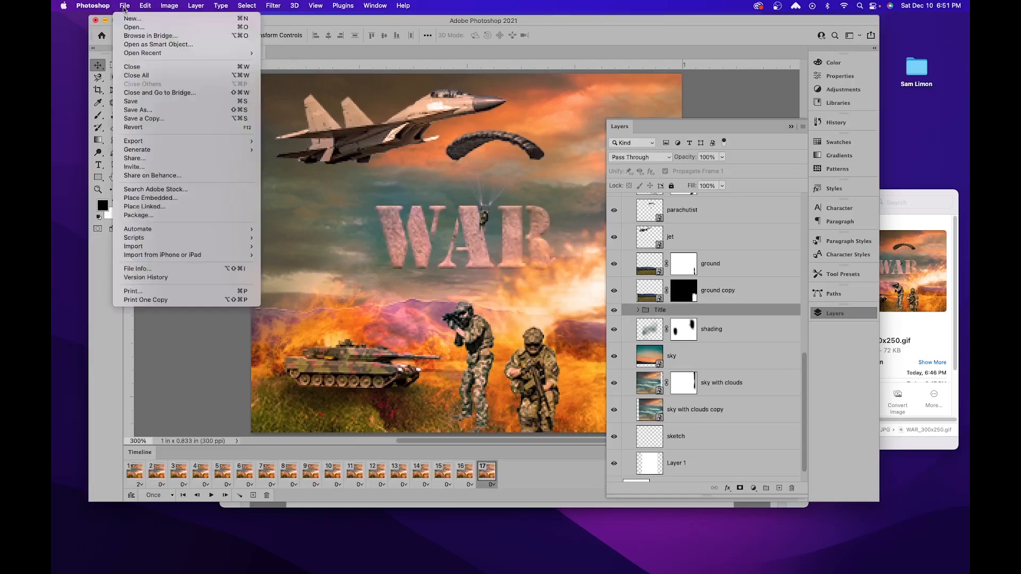
mouse_move(159, 142)
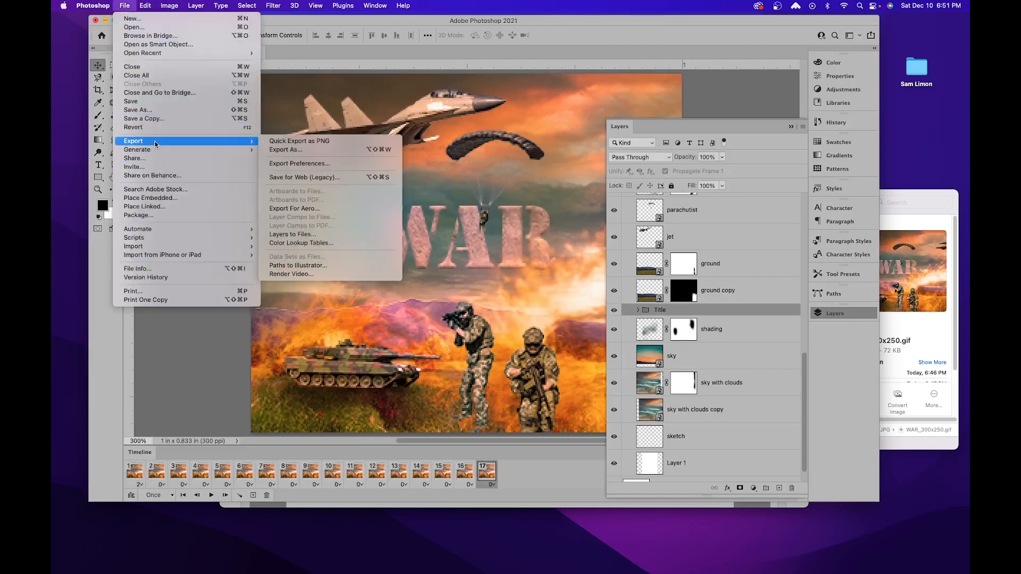
click(309, 177)
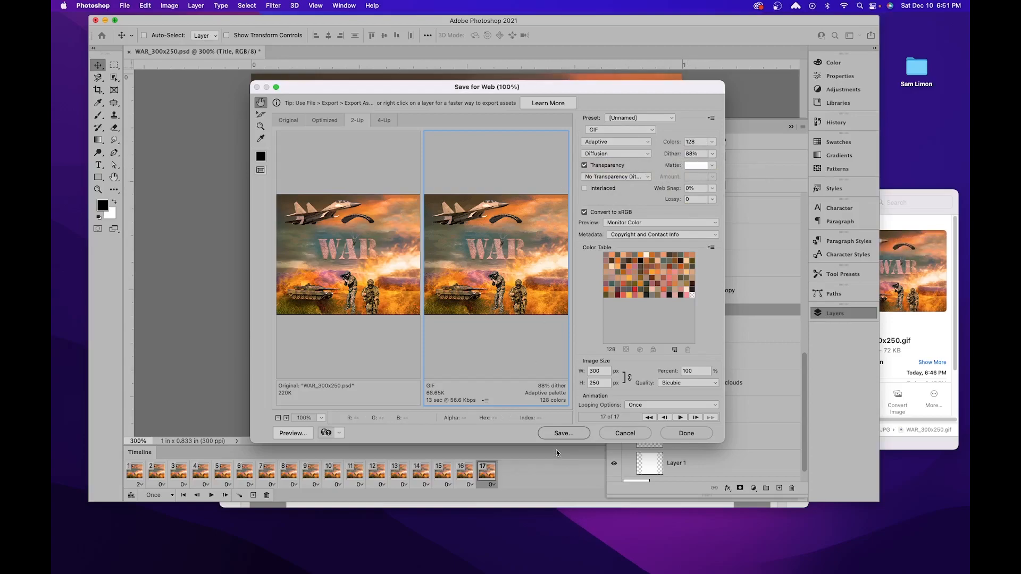
click(567, 433)
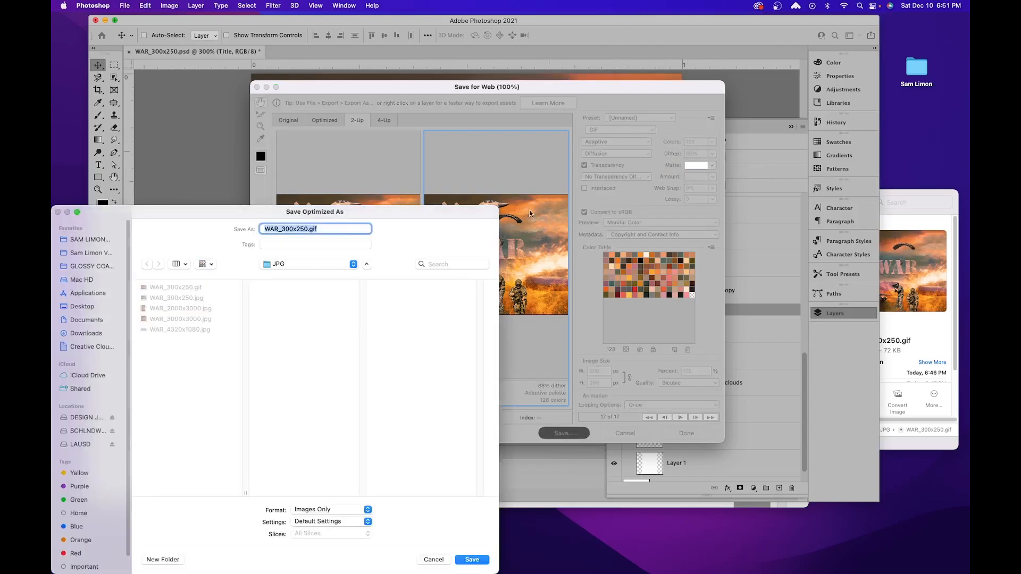
click(308, 228)
text(-1)
text(itle)
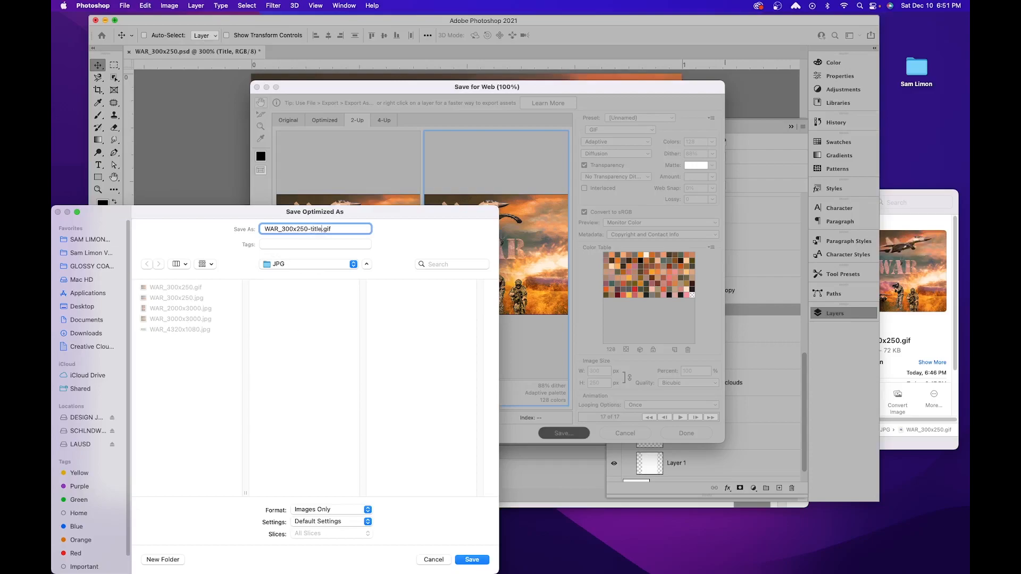
click(473, 560)
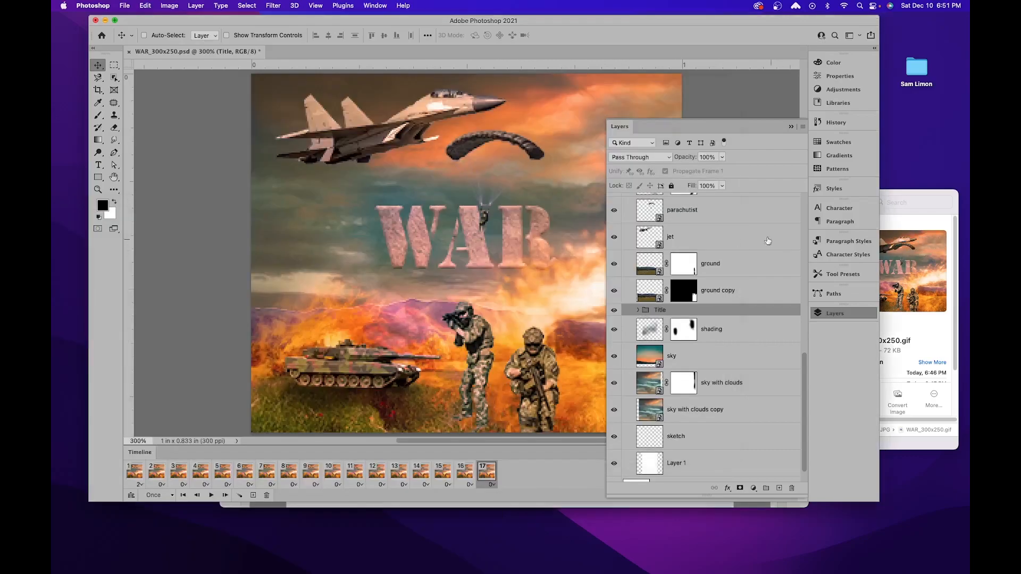
Step: Open WAR_300x250-title.gif from Finder in Chrome to watch the title fade-in, and close the browser tabs
click(920, 195)
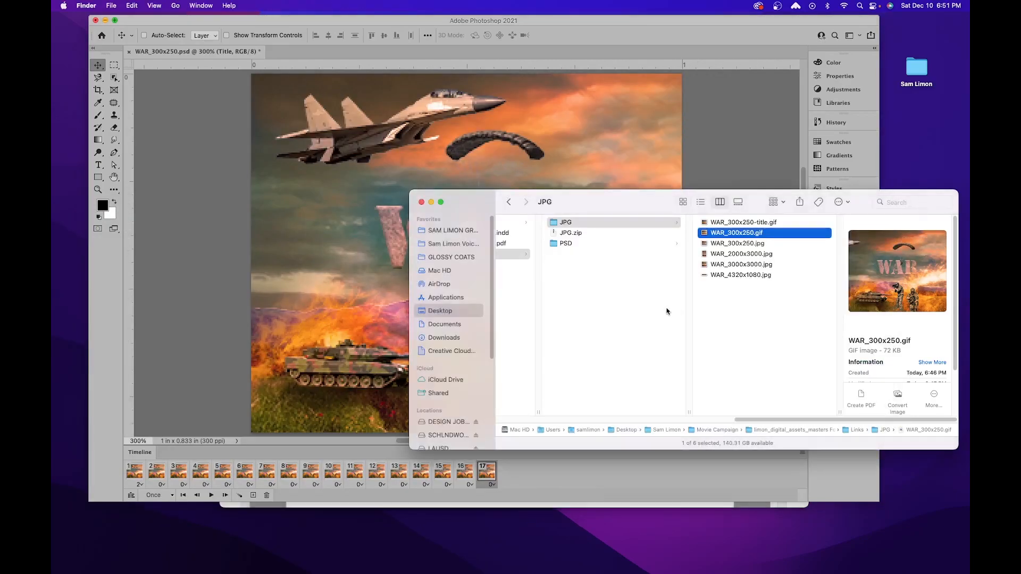
click(769, 223)
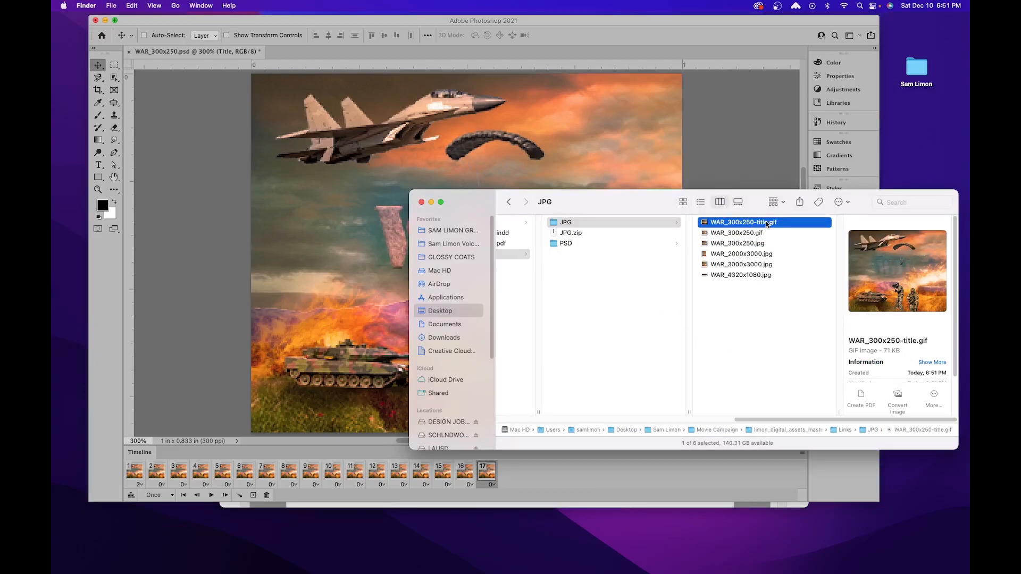
key(super+Tab)
click(257, 298)
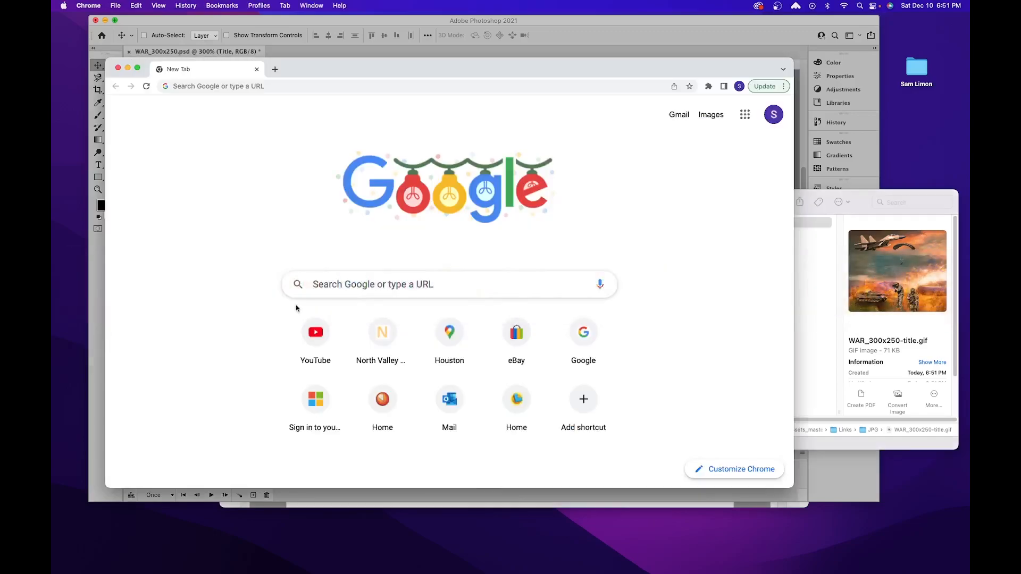
drag(858, 192, 881, 183)
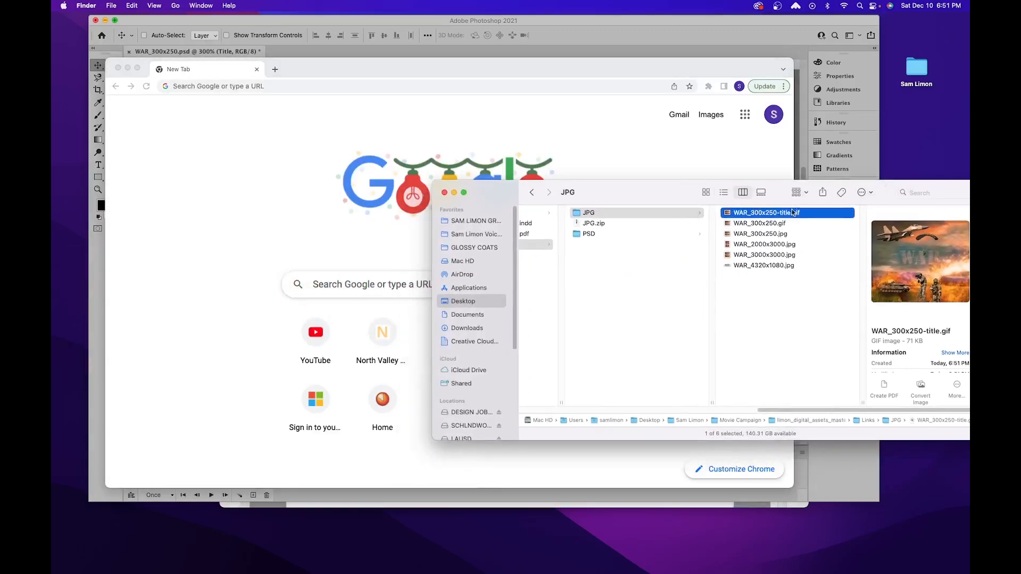
drag(792, 214, 368, 162)
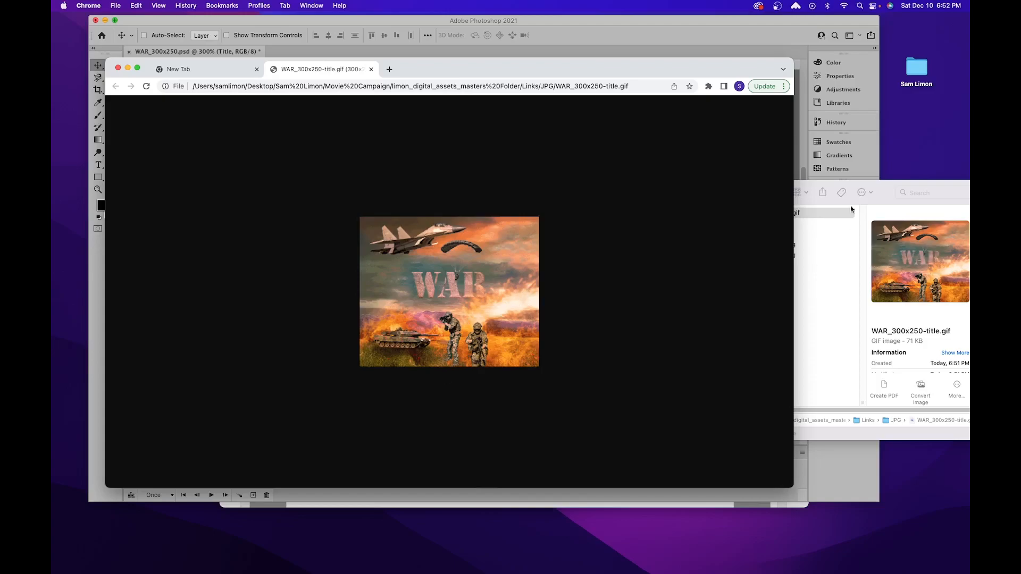
click(371, 71)
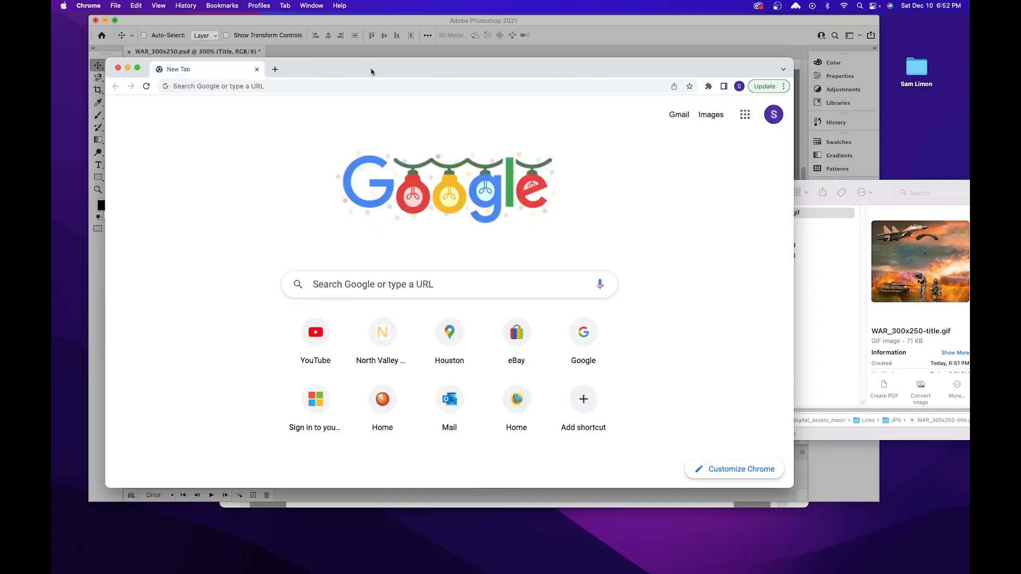
click(257, 69)
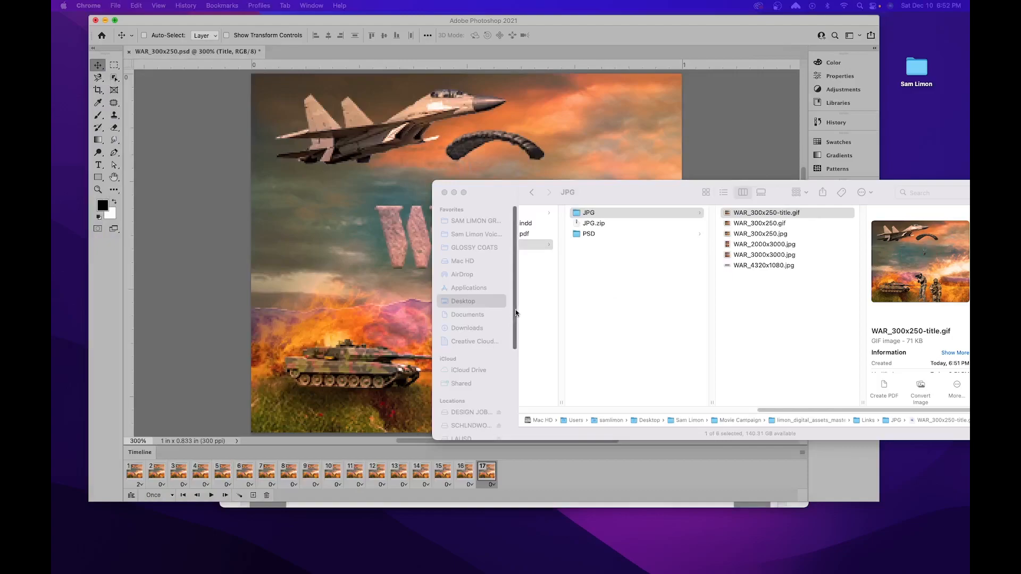
Step: Preview IMDB-VideoWall-desktop-template.jpg from the Movie Campaign folder in Finder with Quick Look
drag(796, 410, 613, 410)
scroll(626, 403, right, 3)
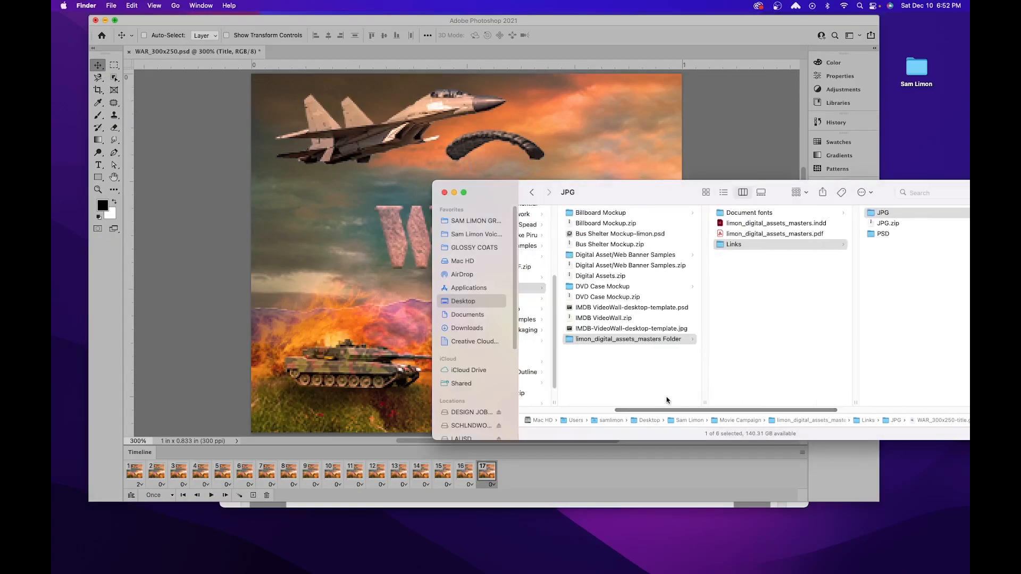
key(Up)
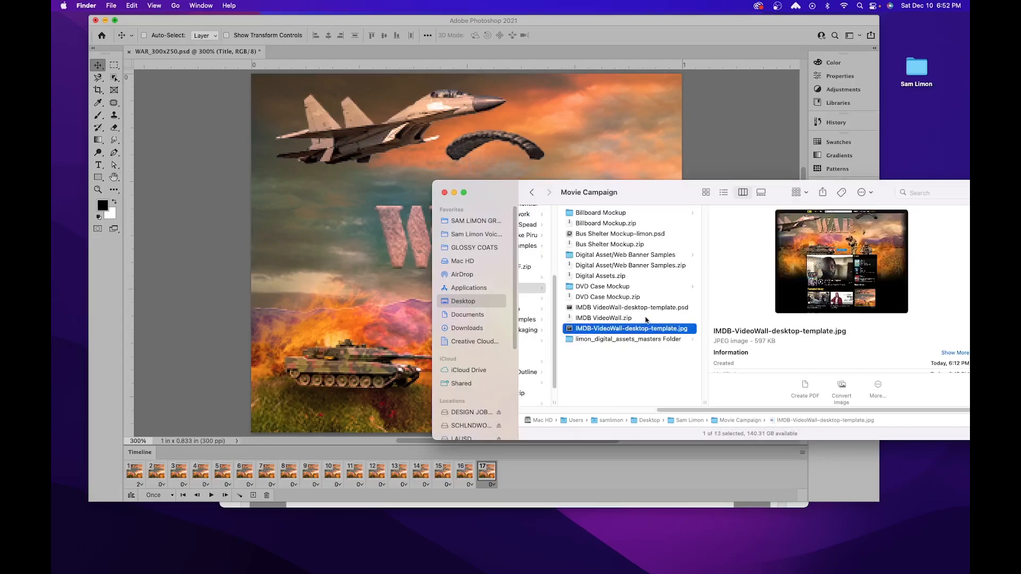
key(space)
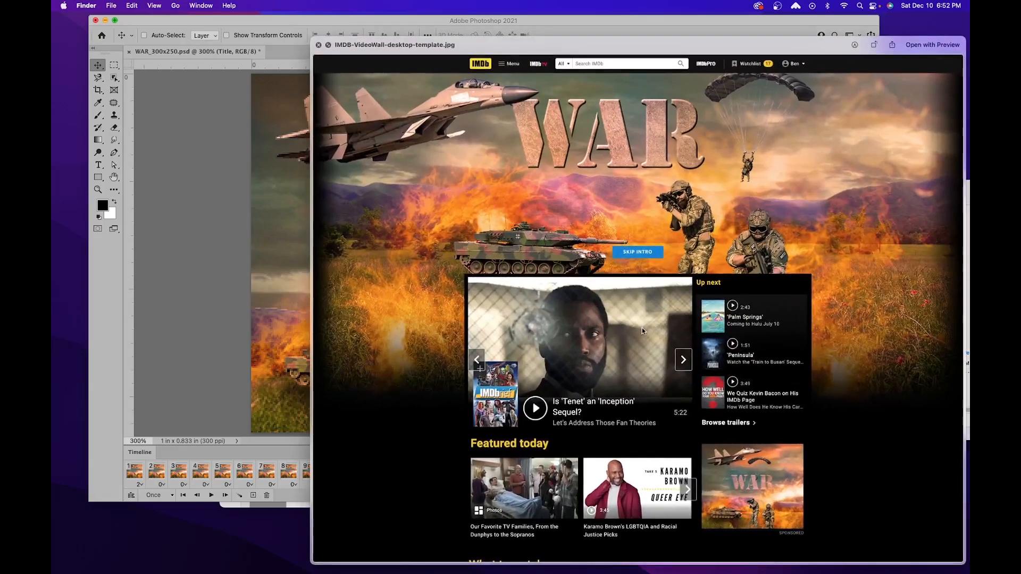
key(space)
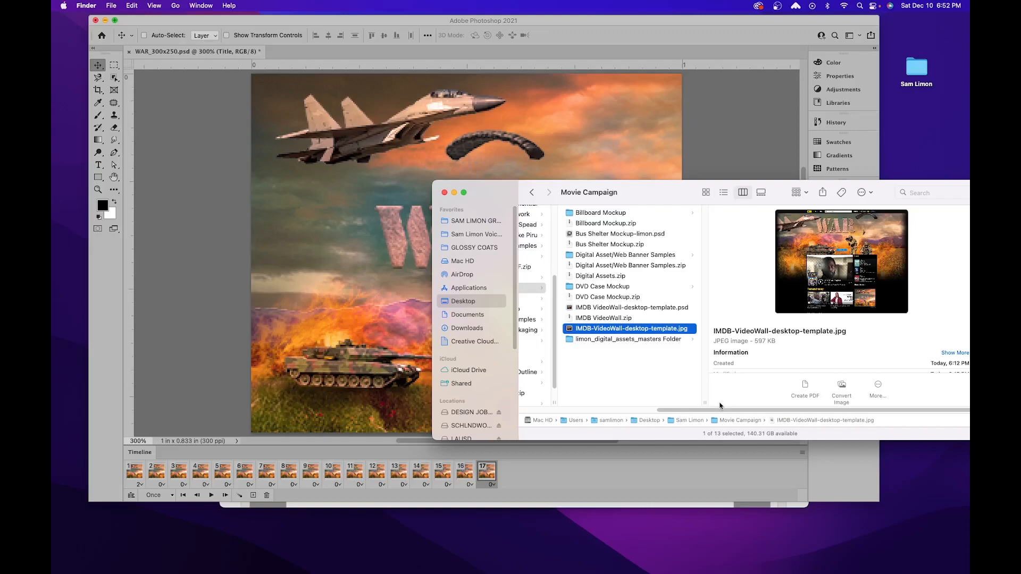
Step: Return to the JPG folder inside the digital assets masters' Links folder and preview WAR_300x250-title.gif with Quick Look
click(610, 342)
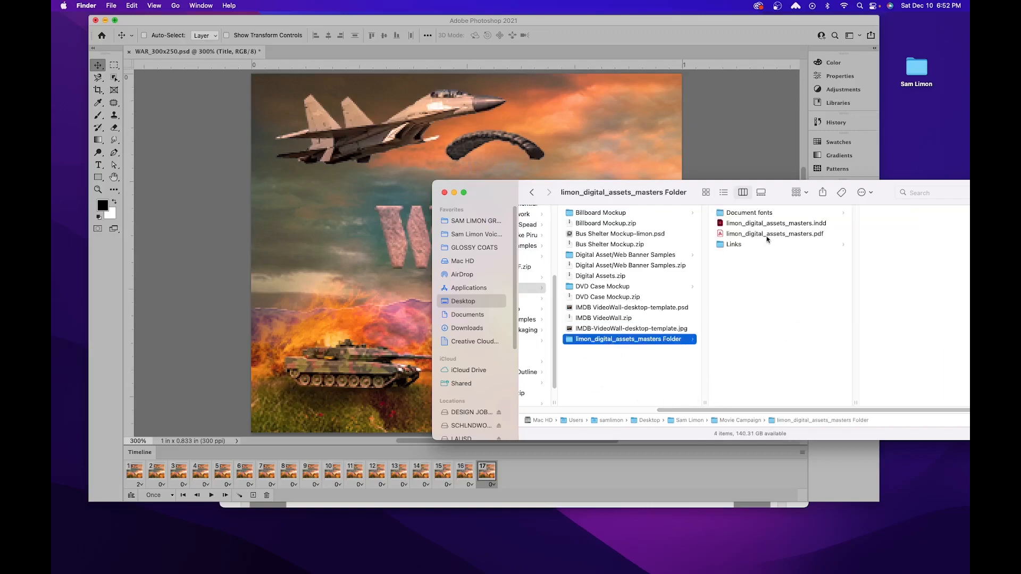
click(764, 212)
click(731, 245)
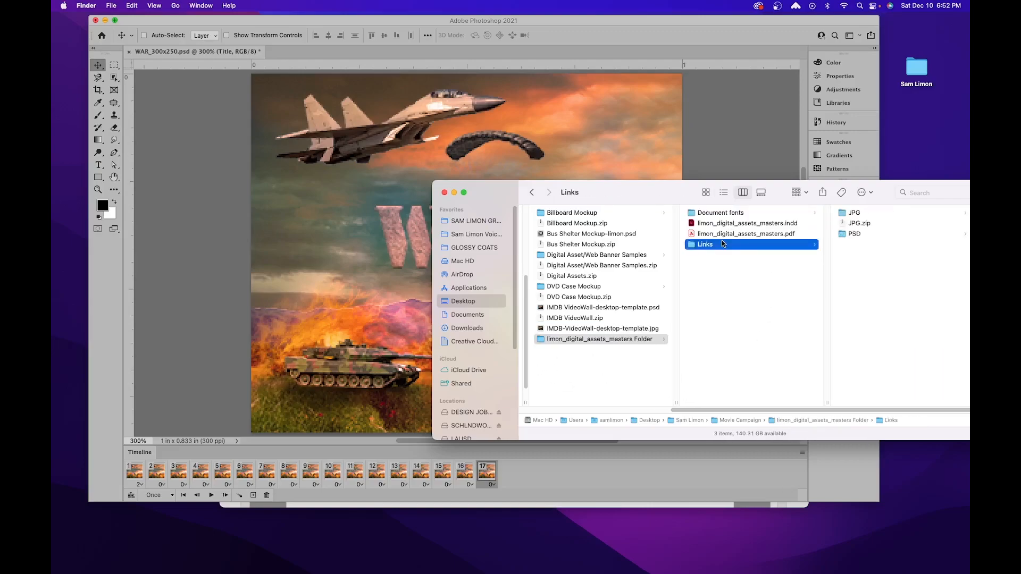
click(854, 213)
click(906, 212)
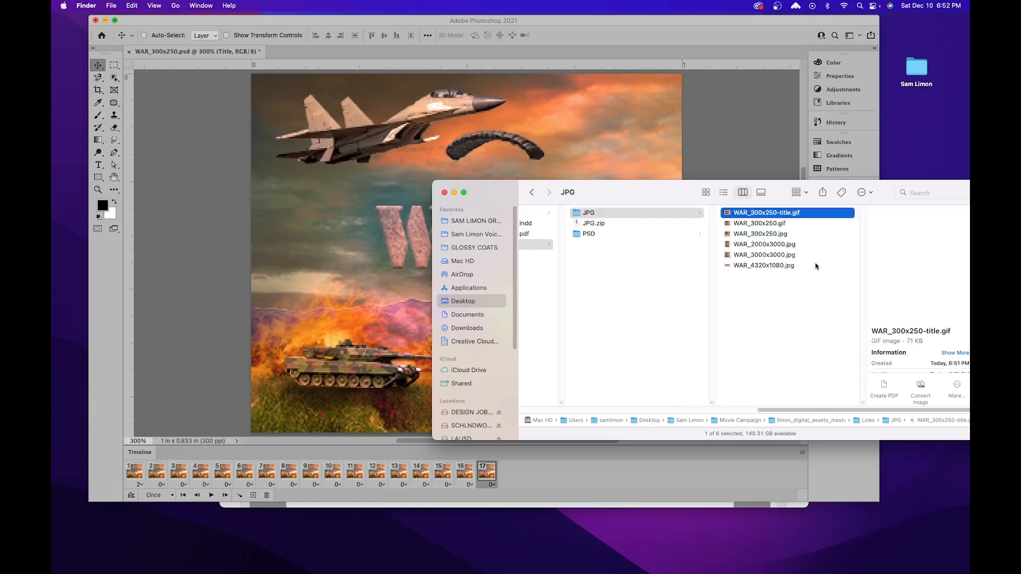
key(space)
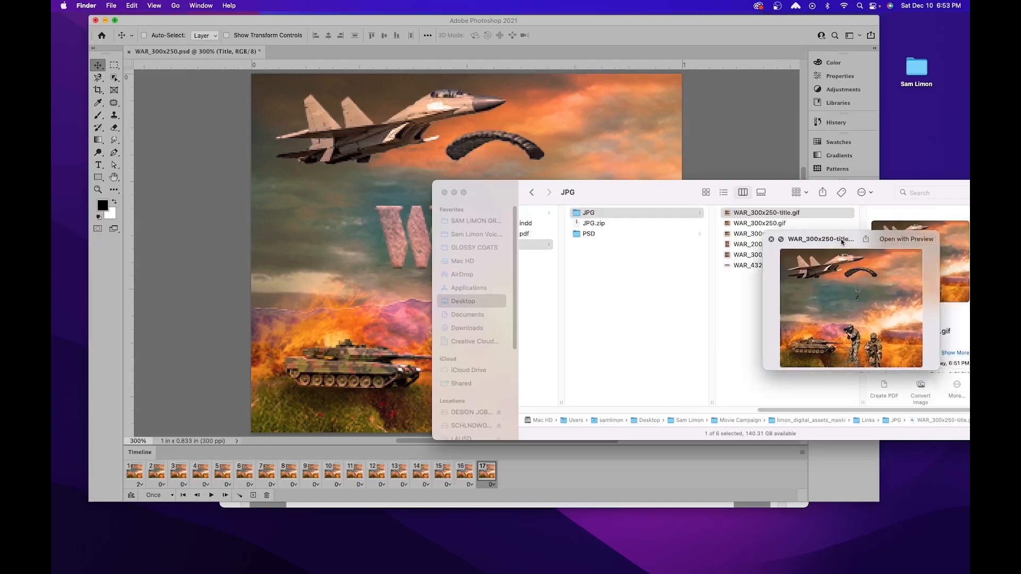
drag(869, 242, 646, 238)
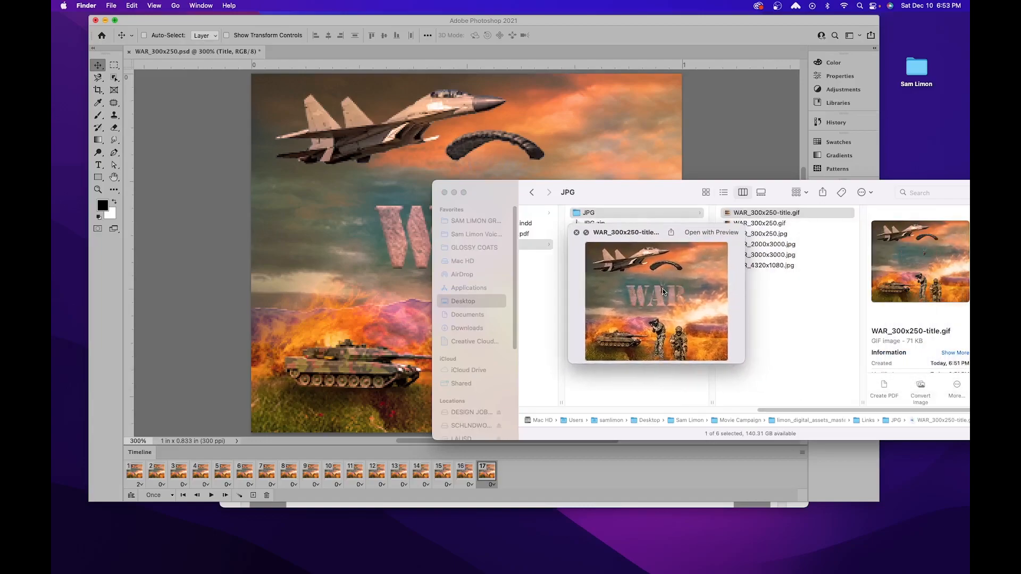
key(space)
Step: Preview the jet animation WAR_300x250.gif with Quick Look and close the preview
click(748, 224)
key(space)
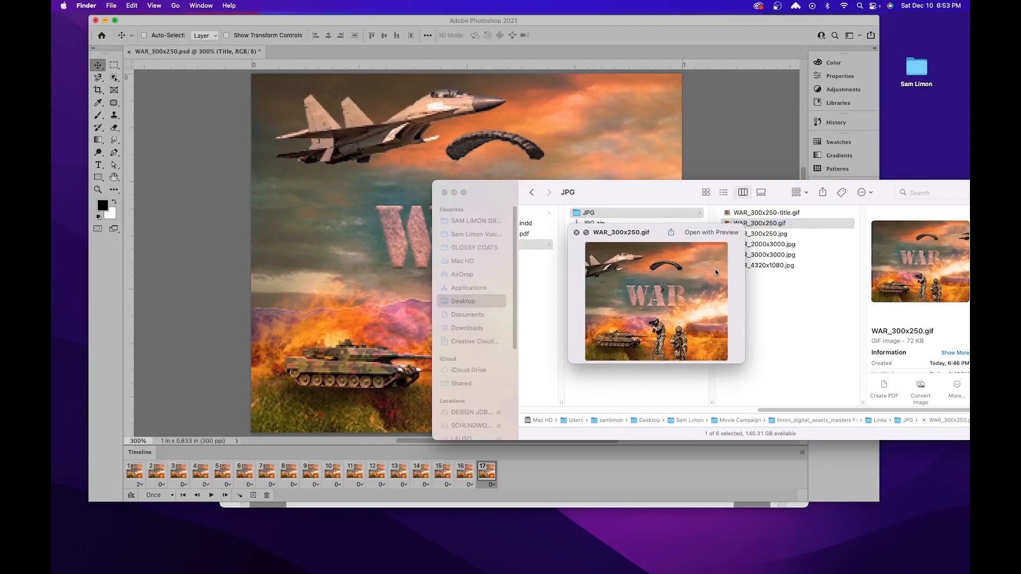
key(space)
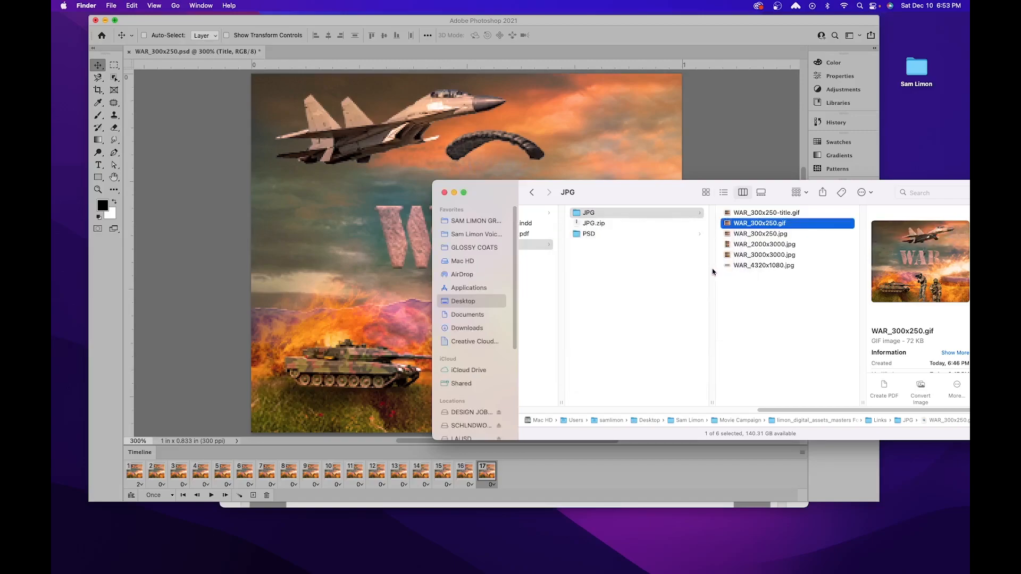